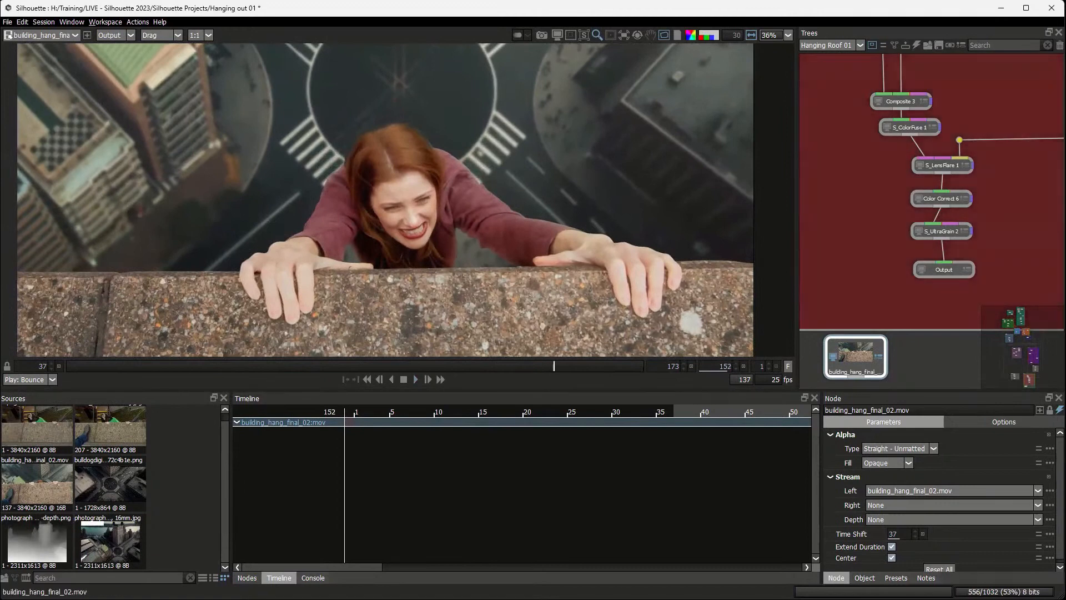
# Switch from the Hanging Roof 01 session to Hanging Start and display its A003_01271511 source clip in the viewer
pyautogui.moveTo(1029, 380); pyautogui.dragTo(1034, 356)
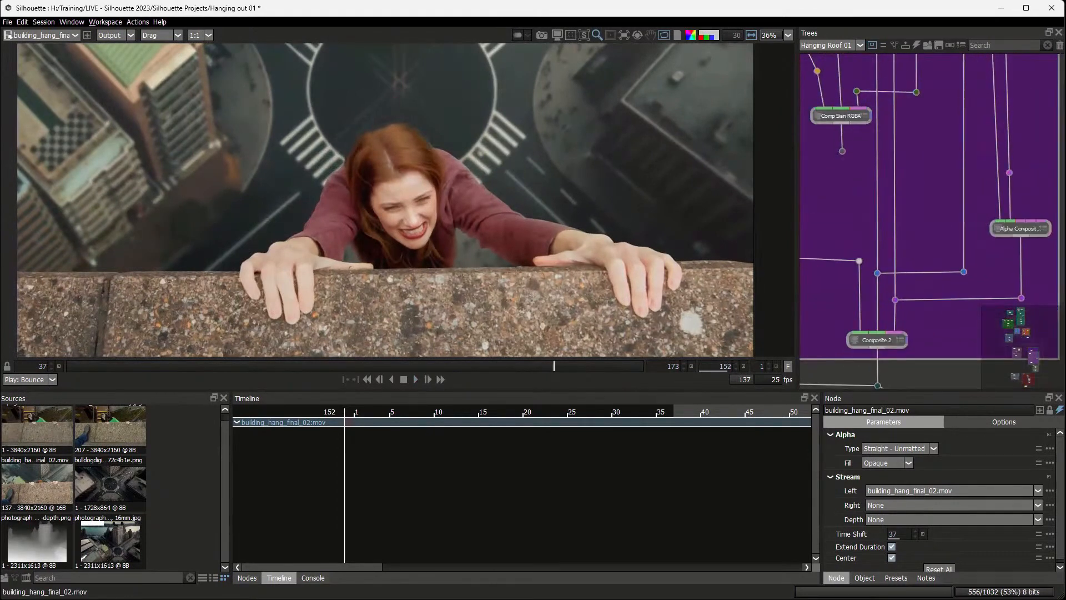
pyautogui.scroll(-5, 933, 221)
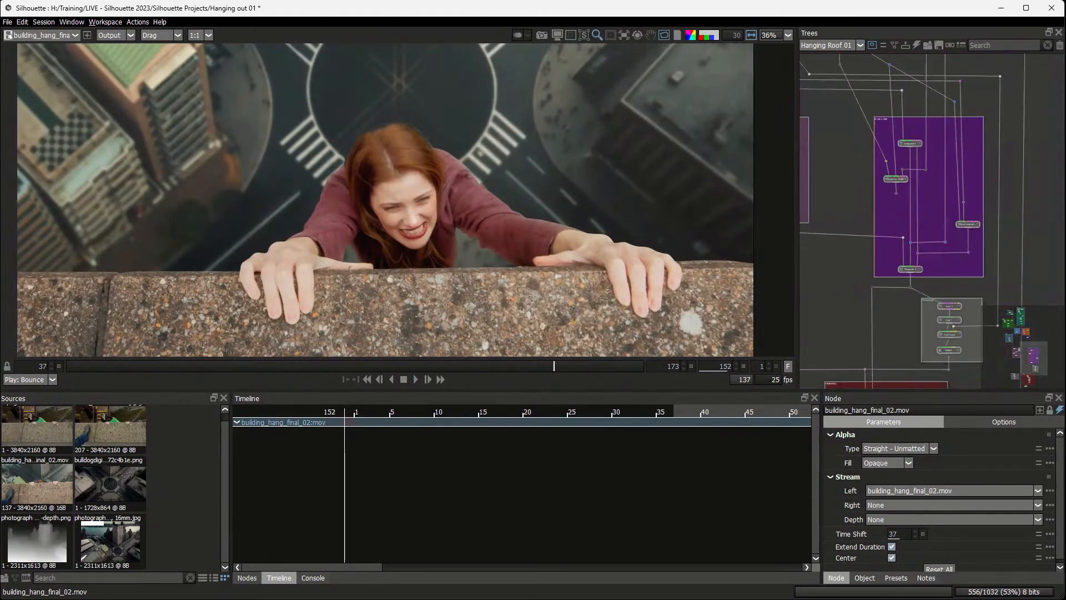
pyautogui.moveTo(1035, 360)
pyautogui.mouseDown()
pyautogui.moveTo(1038, 383)
pyautogui.moveTo(1014, 335)
pyautogui.moveTo(1020, 319)
pyautogui.mouseUp()
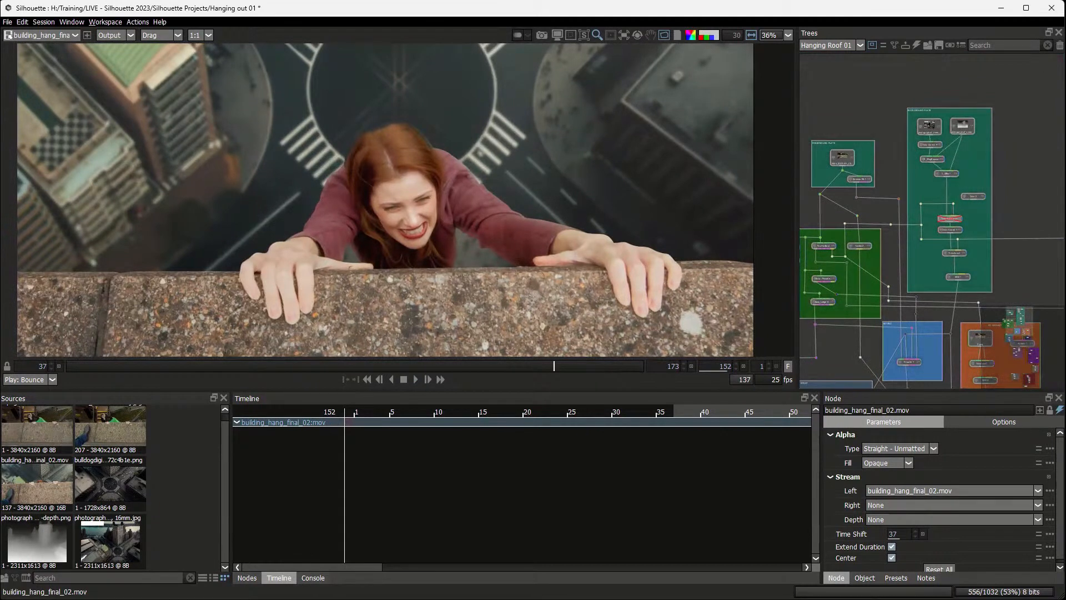
pyautogui.click(834, 46)
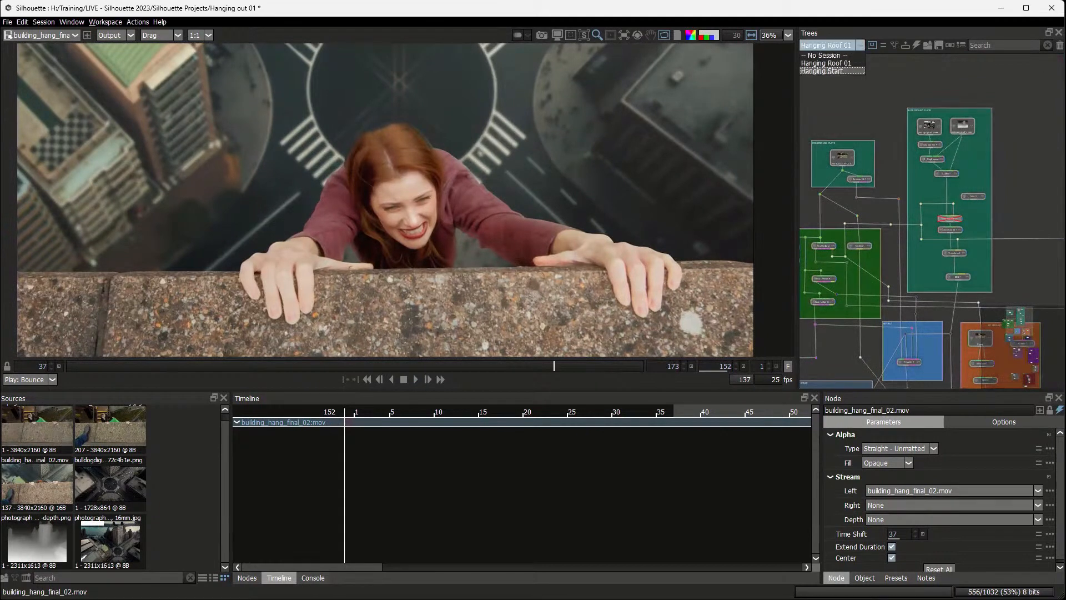
pyautogui.click(825, 71)
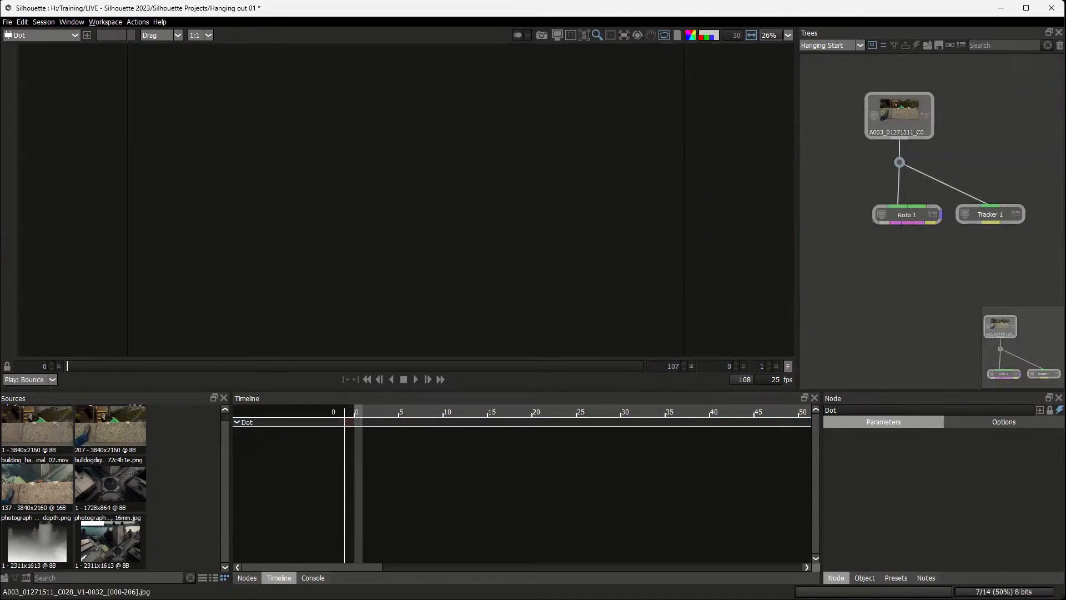
pyautogui.doubleClick(899, 115)
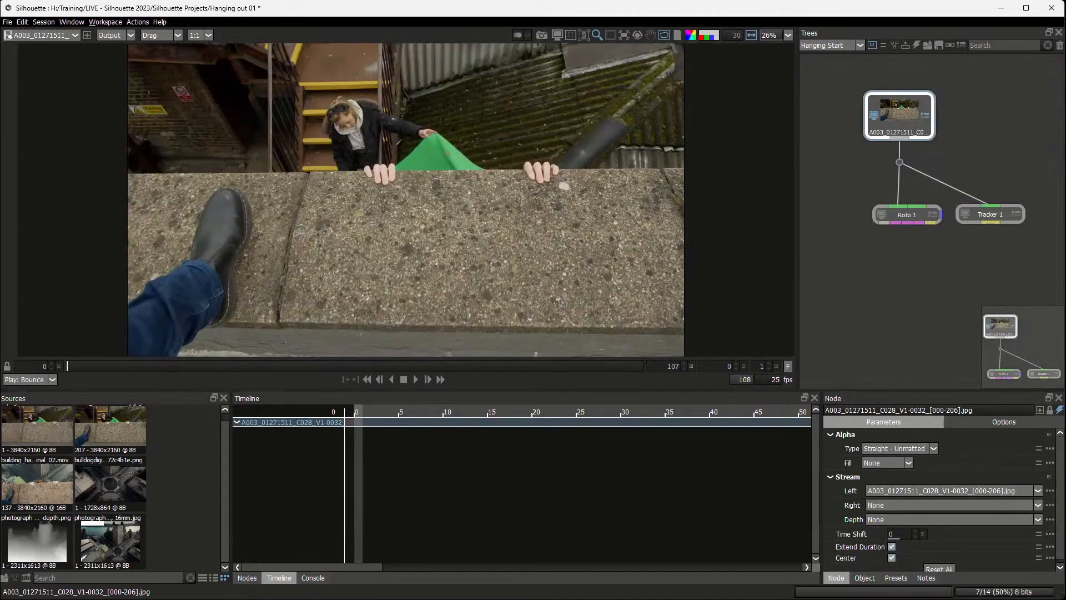
# Play the source clip and scrub it back to the first frames
pyautogui.press('space')
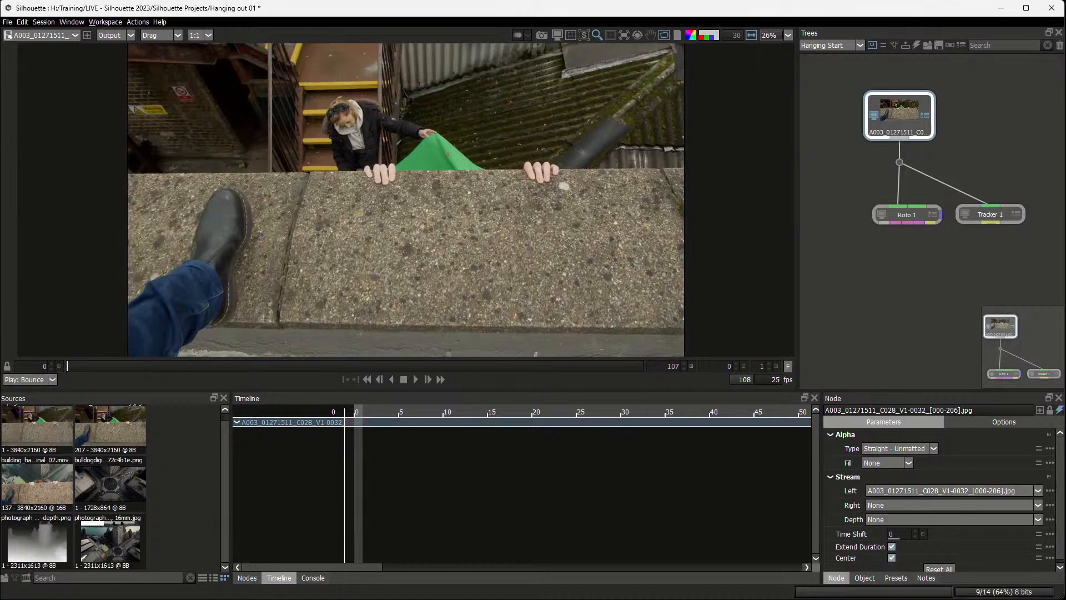
pyautogui.press('space')
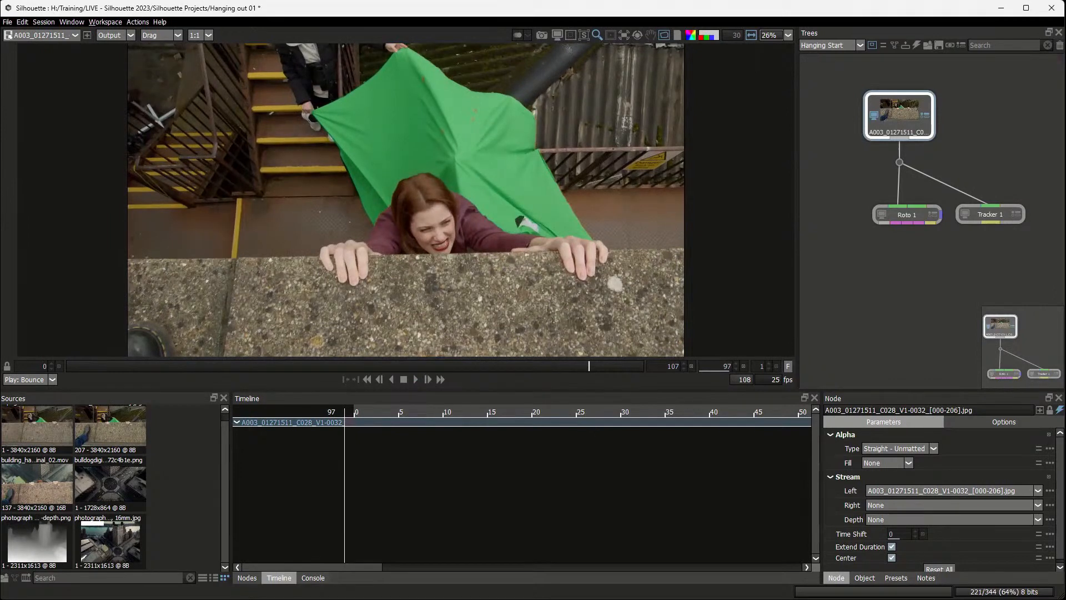
pyautogui.moveTo(589, 366); pyautogui.dragTo(196, 366)
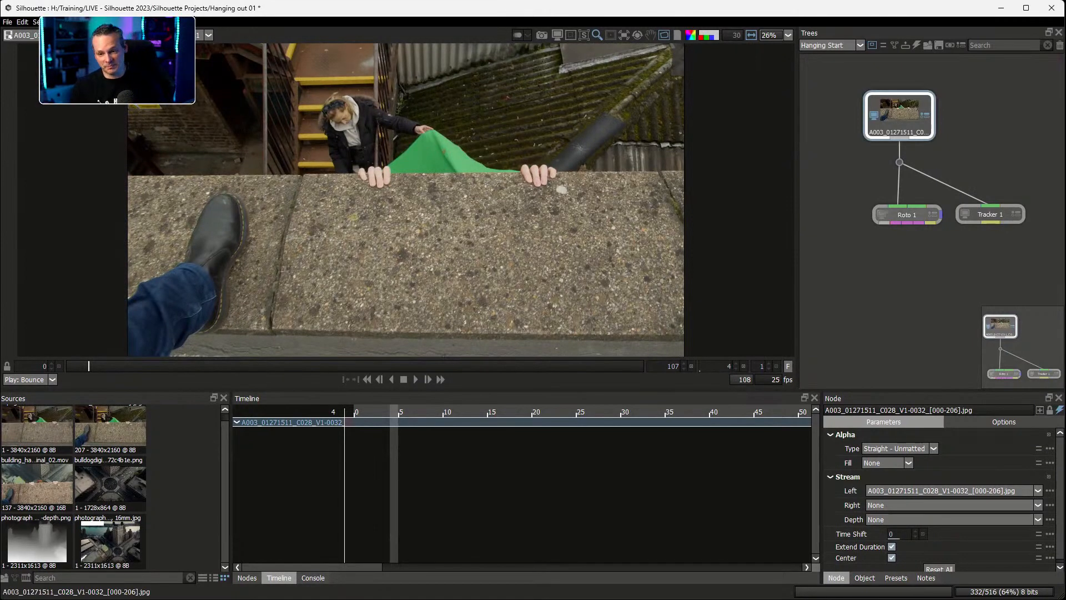
# Open the Roto 1 node and stabilize the viewer using its Layer 2
pyautogui.doubleClick(907, 214)
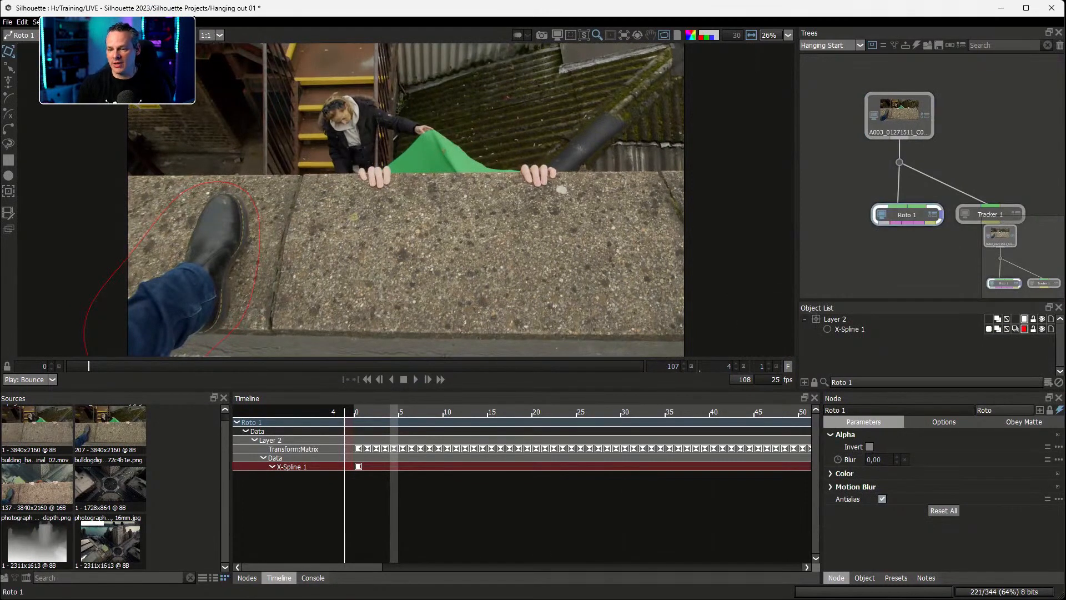
pyautogui.click(835, 319)
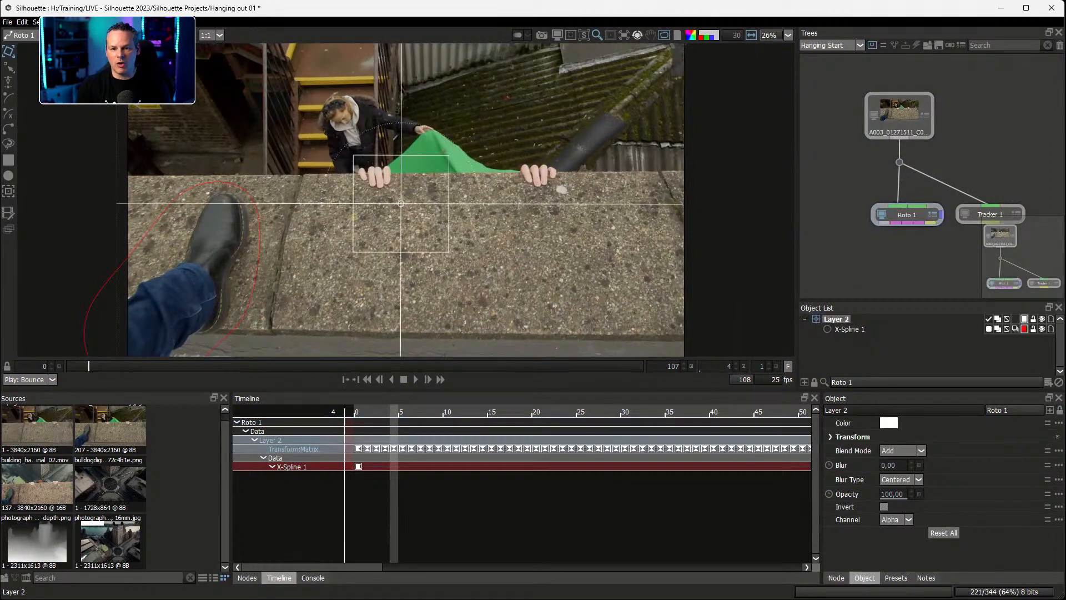
pyautogui.click(624, 35)
pyautogui.moveTo(647, 73)
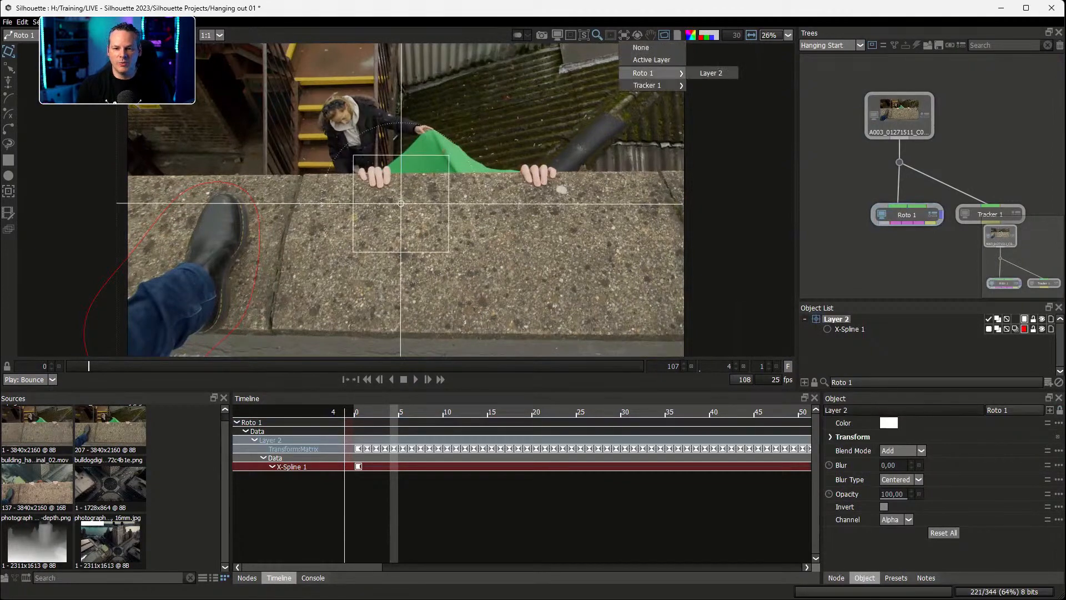
pyautogui.click(711, 72)
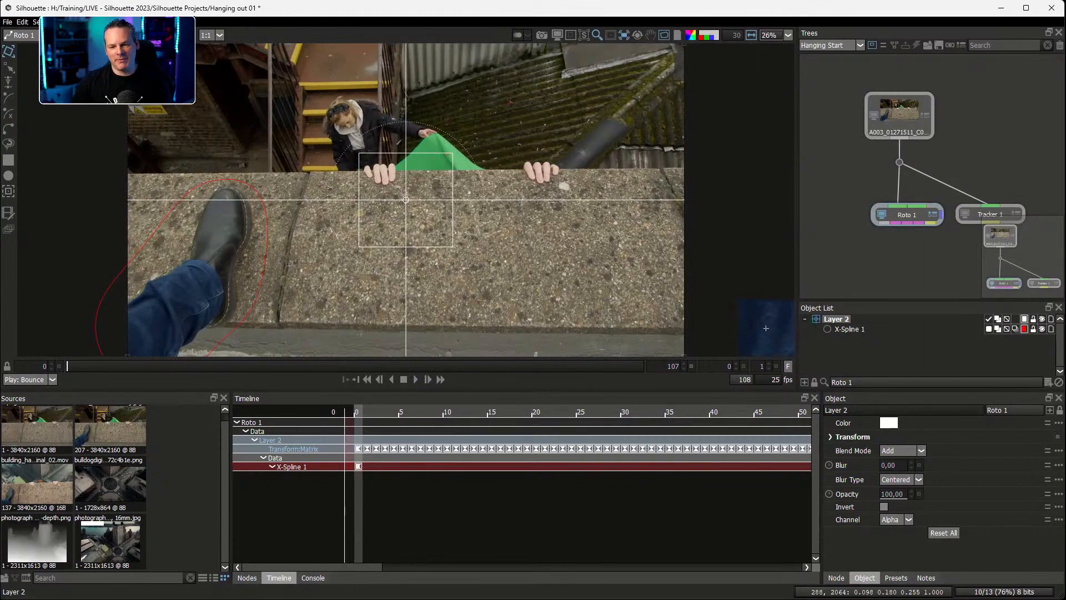
# Move Roto 1 and Tracker 1 up, add a Stability node below Roto 1, and enlarge its parameter area
pyautogui.moveTo(846, 204); pyautogui.dragTo(980, 193)
pyautogui.click(938, 242)
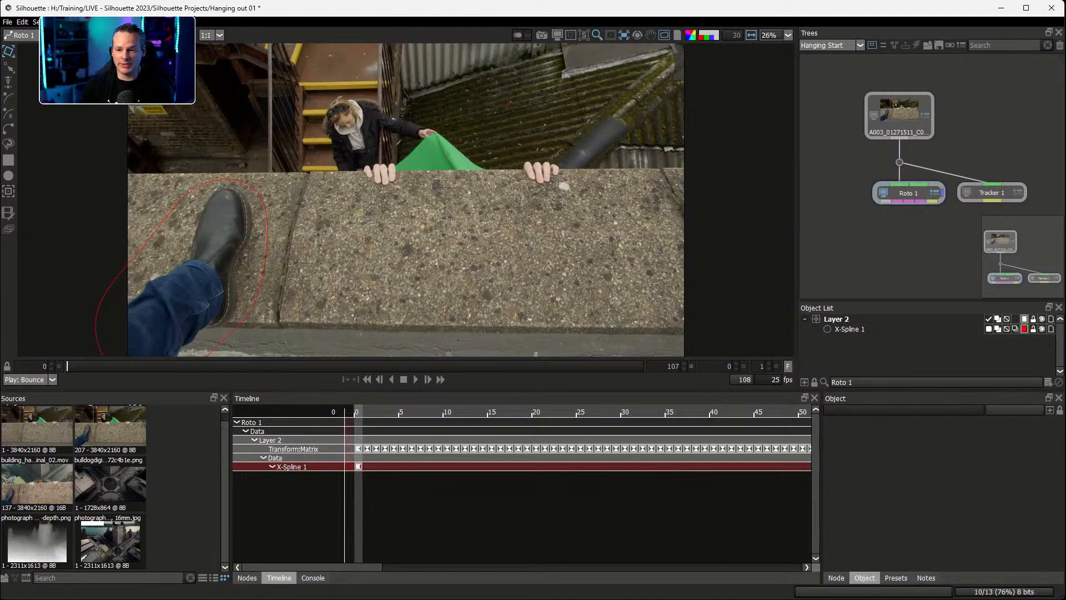
pyautogui.press('Tab')
pyautogui.write('stab')
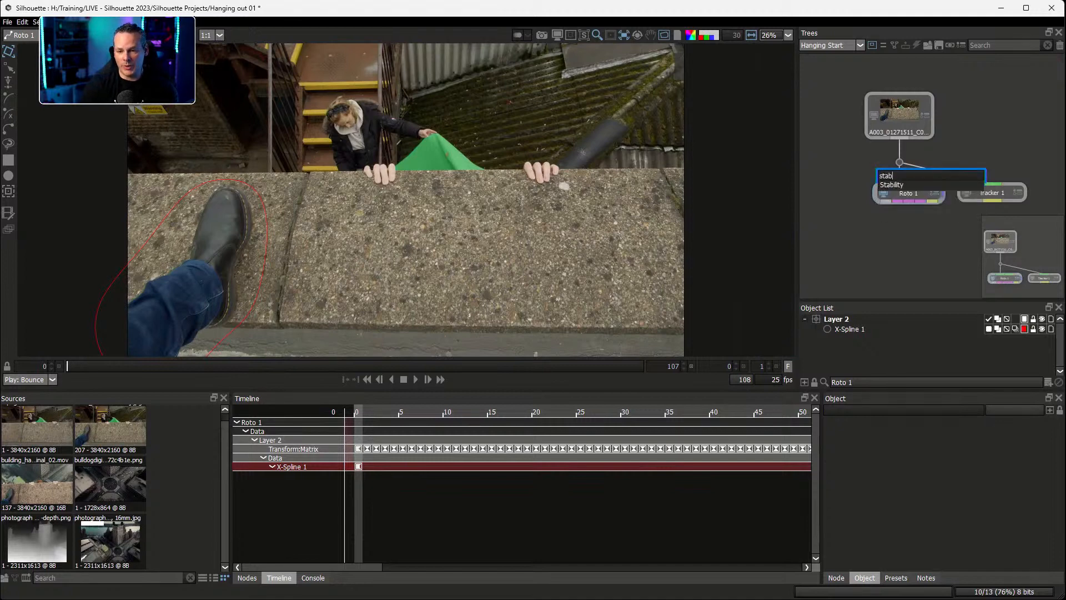
pyautogui.press('Down')
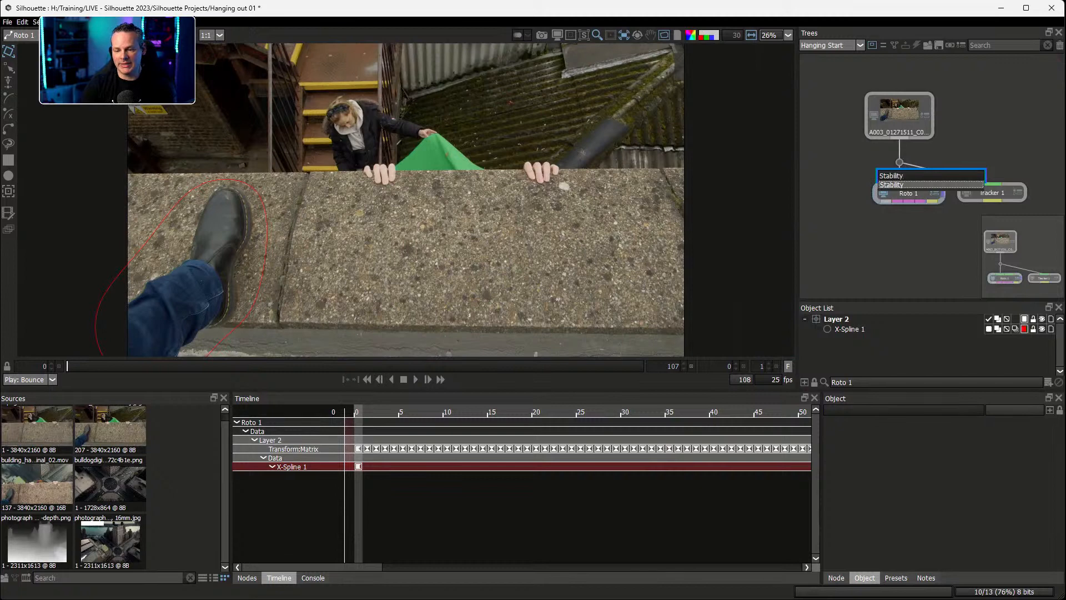
pyautogui.press('Return')
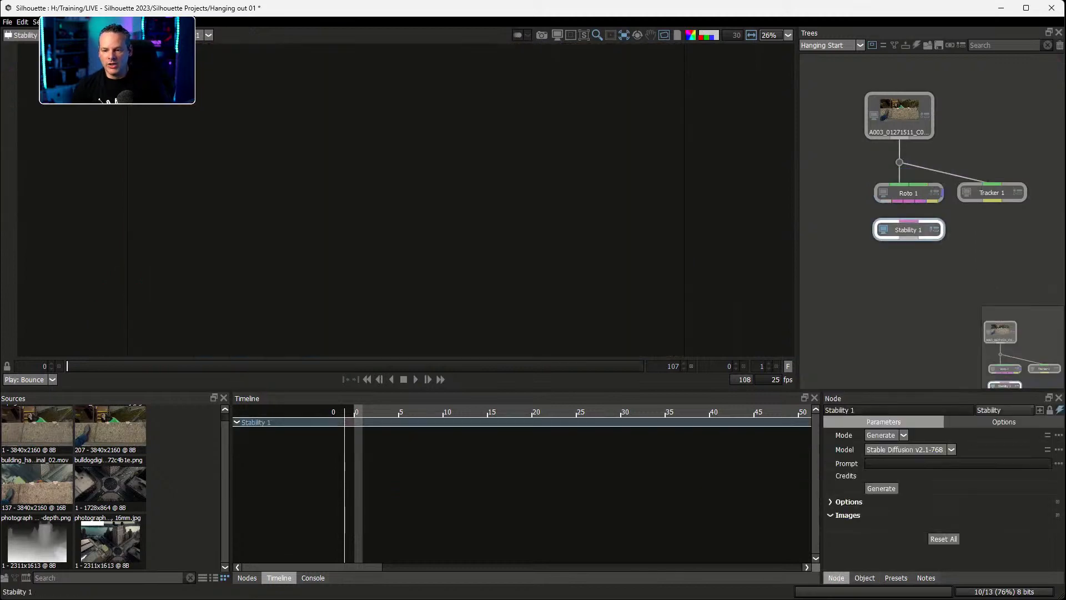
pyautogui.moveTo(909, 230)
pyautogui.mouseDown()
pyautogui.moveTo(895, 233)
pyautogui.moveTo(904, 230)
pyautogui.mouseUp()
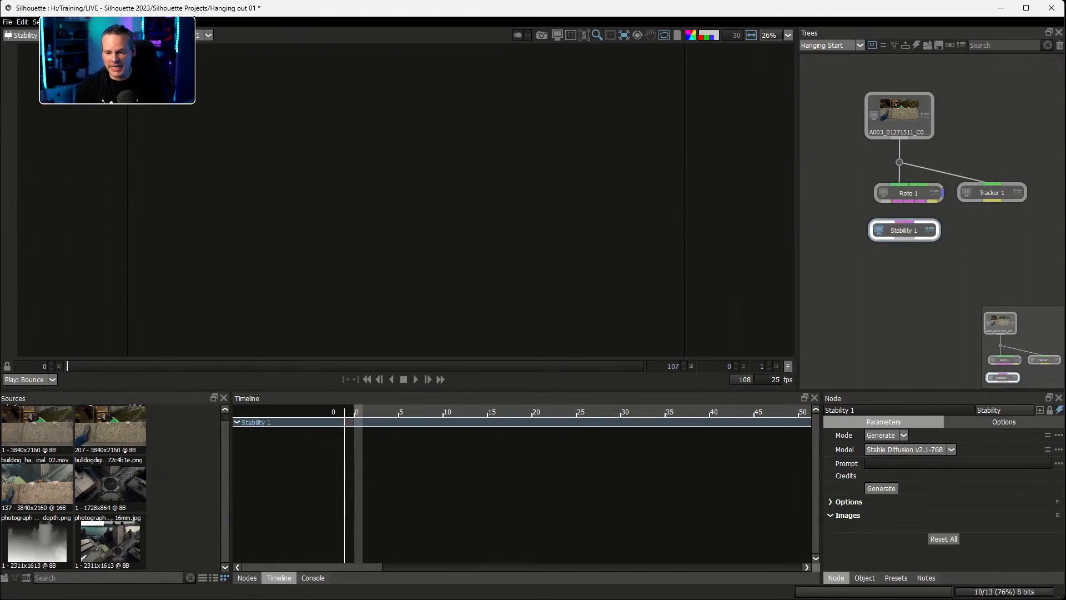
pyautogui.moveTo(888, 391); pyautogui.dragTo(889, 278)
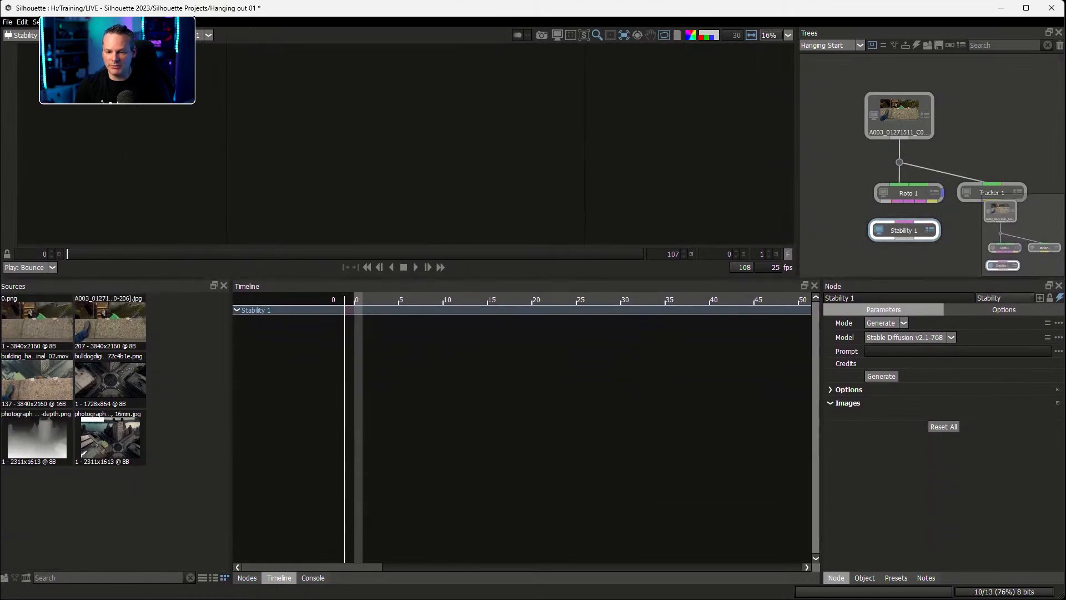
pyautogui.moveTo(821, 433); pyautogui.dragTo(717, 433)
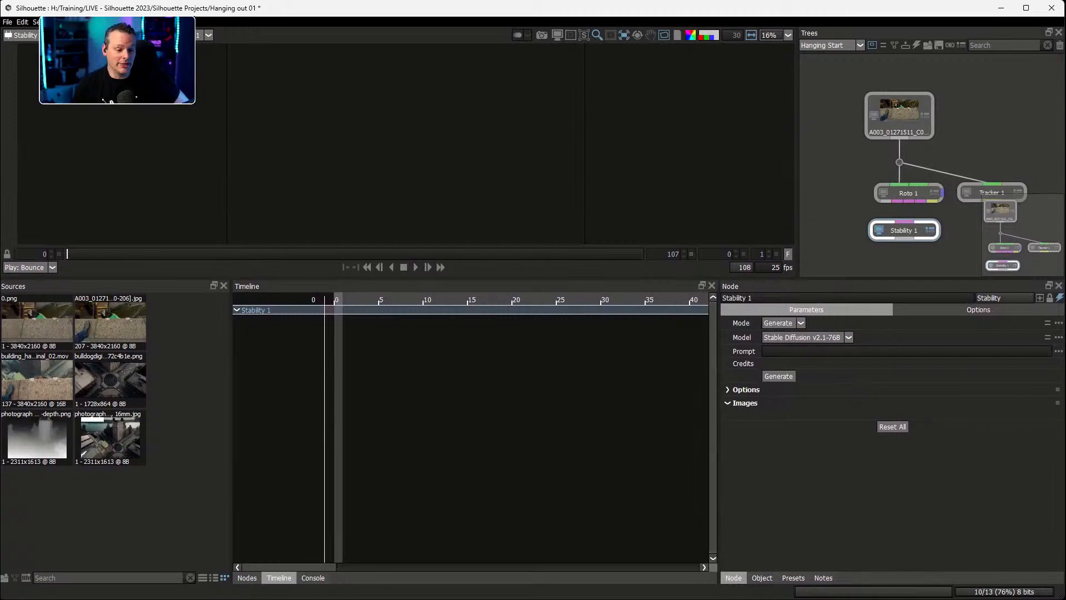
# Try the Inpaint and Outpaint modes on the Stability node
pyautogui.click(781, 323)
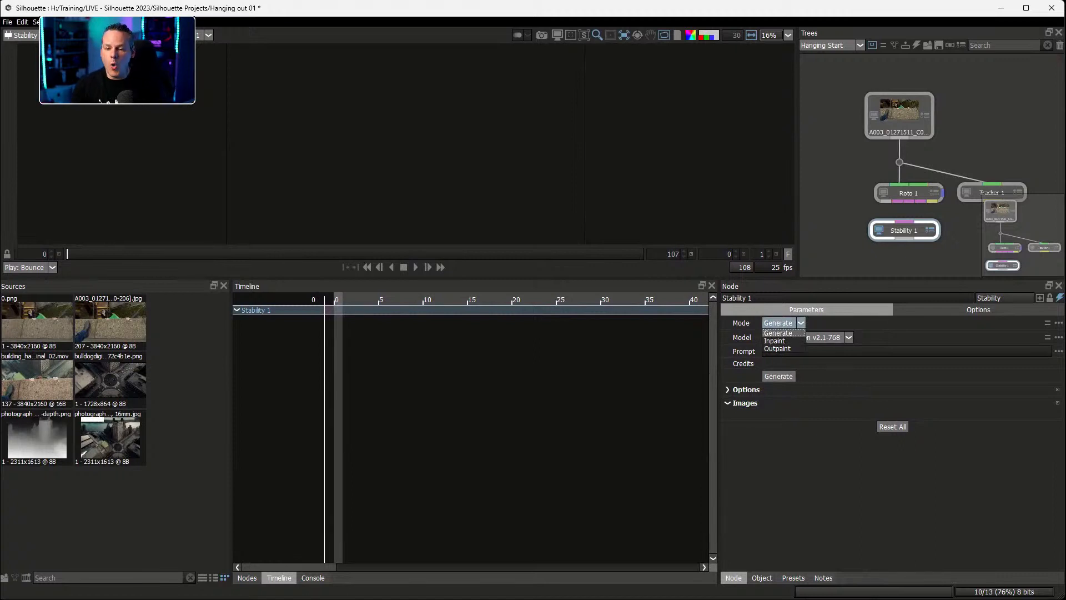
pyautogui.click(775, 341)
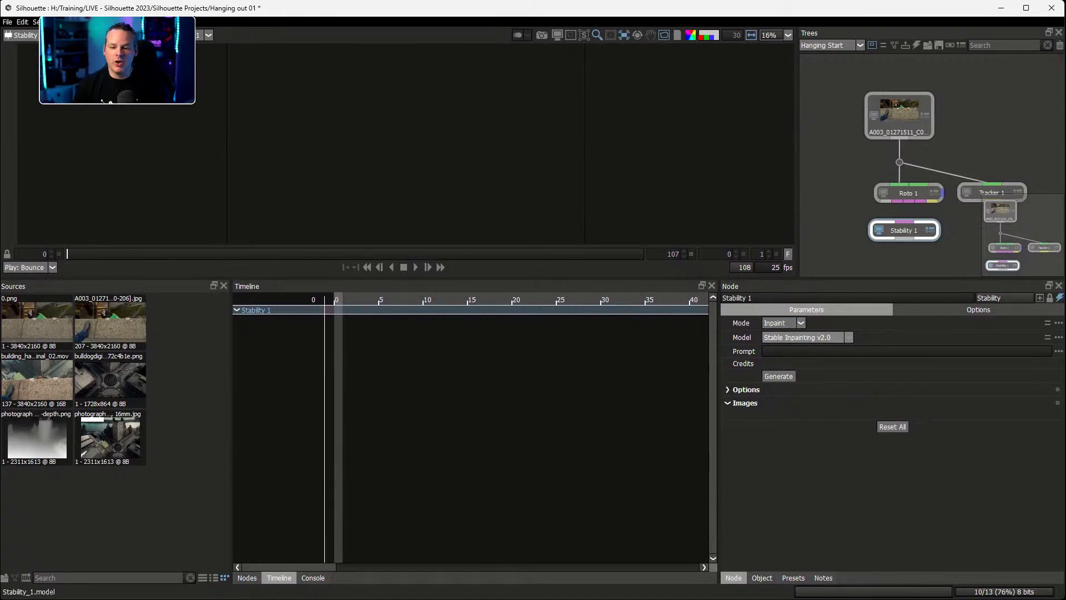
pyautogui.click(783, 323)
pyautogui.click(779, 350)
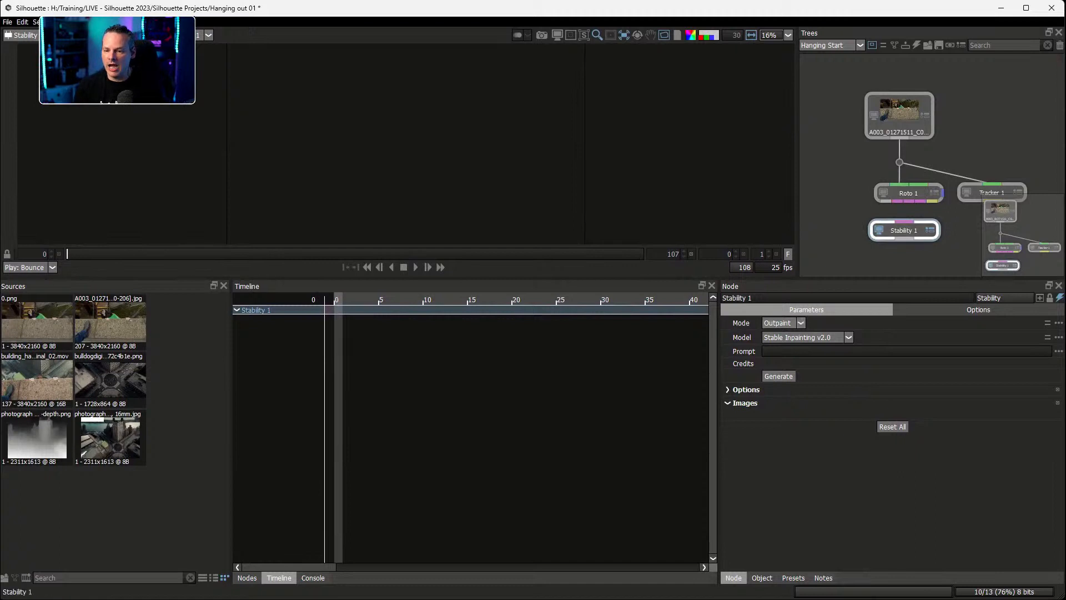
# Feed Roto 1's first output into the Stability node and set it to Inpaint mode with the Stable Inpainting v2.0 model
pyautogui.moveTo(887, 204); pyautogui.dragTo(901, 222)
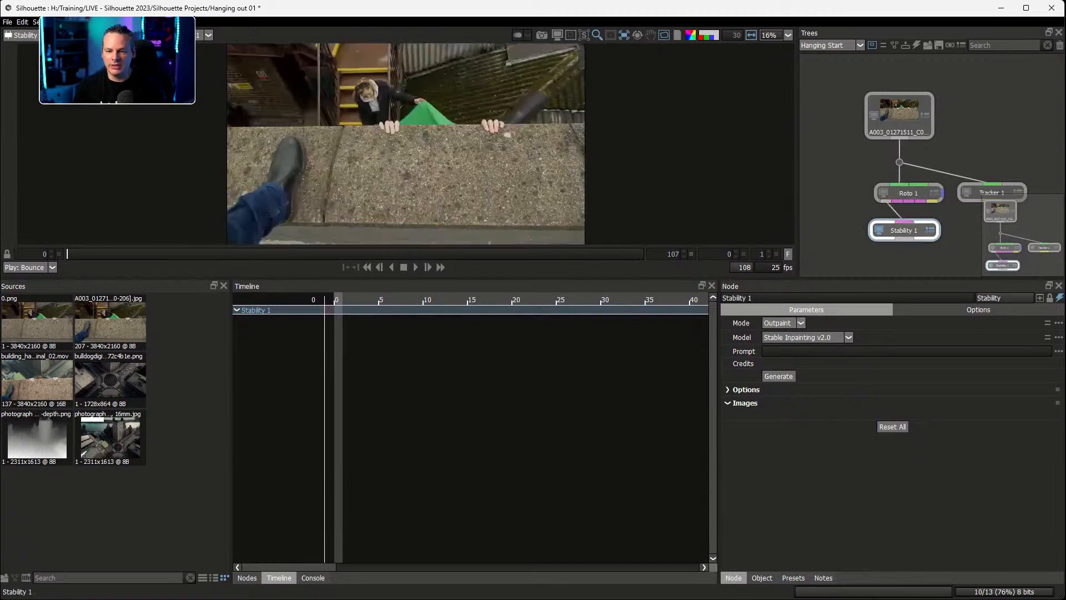
pyautogui.click(780, 322)
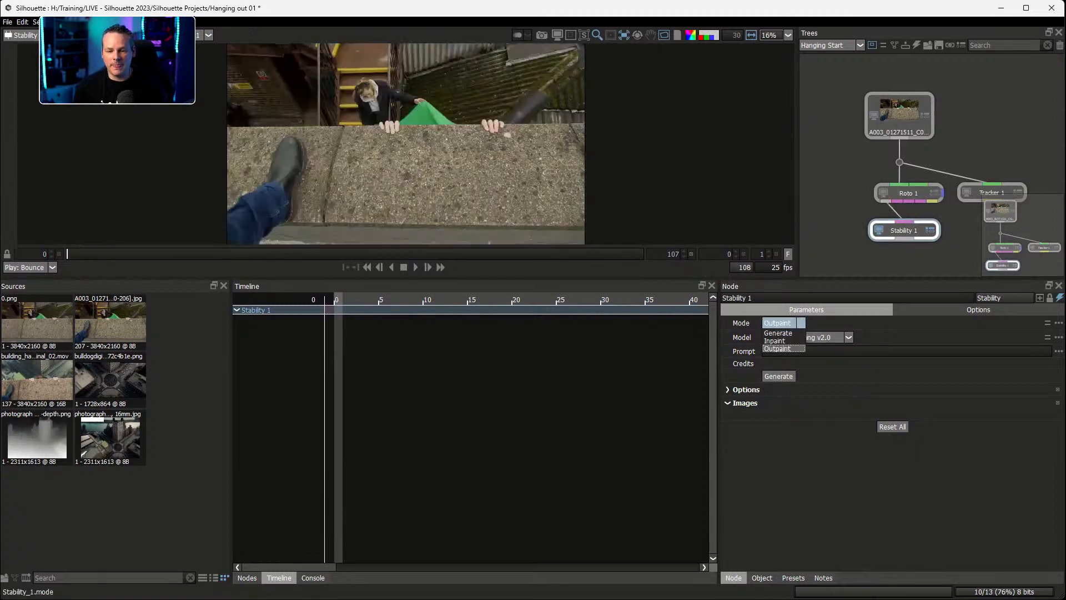
pyautogui.click(778, 335)
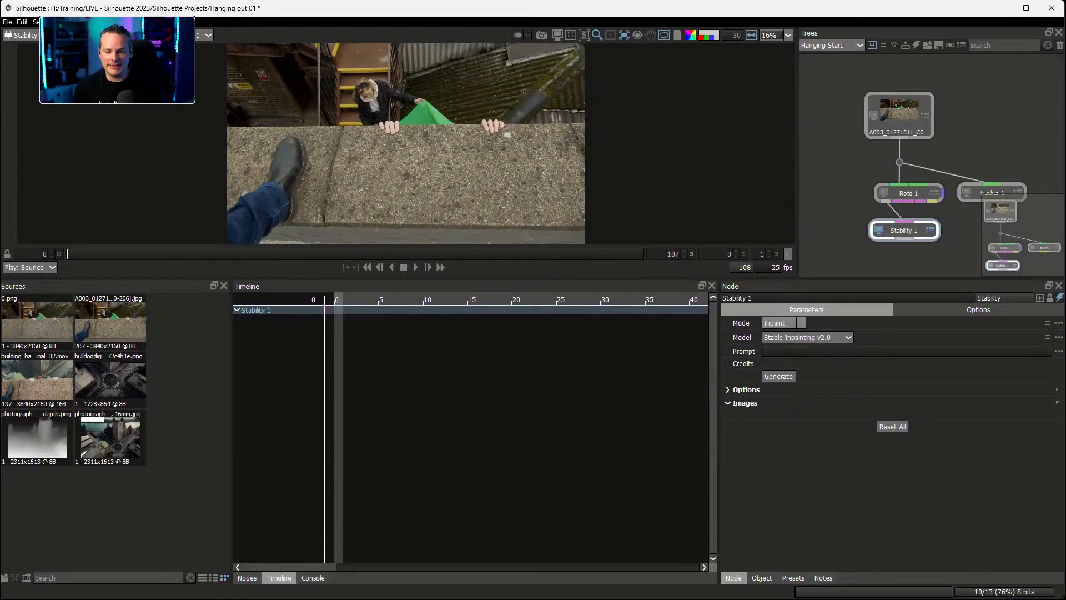
pyautogui.moveTo(638, 278); pyautogui.dragTo(639, 454)
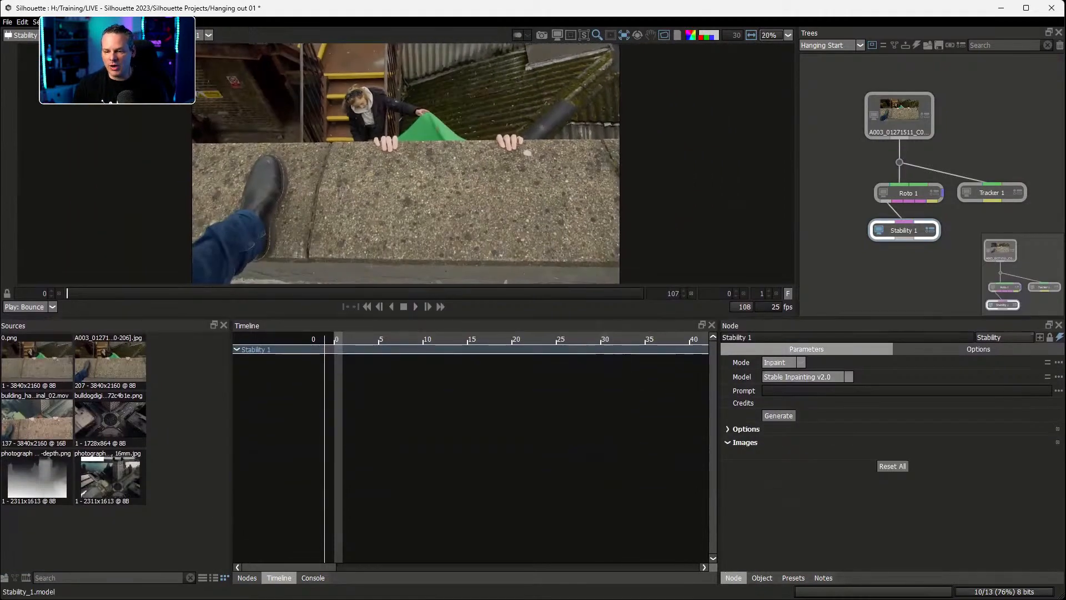
pyautogui.click(808, 377)
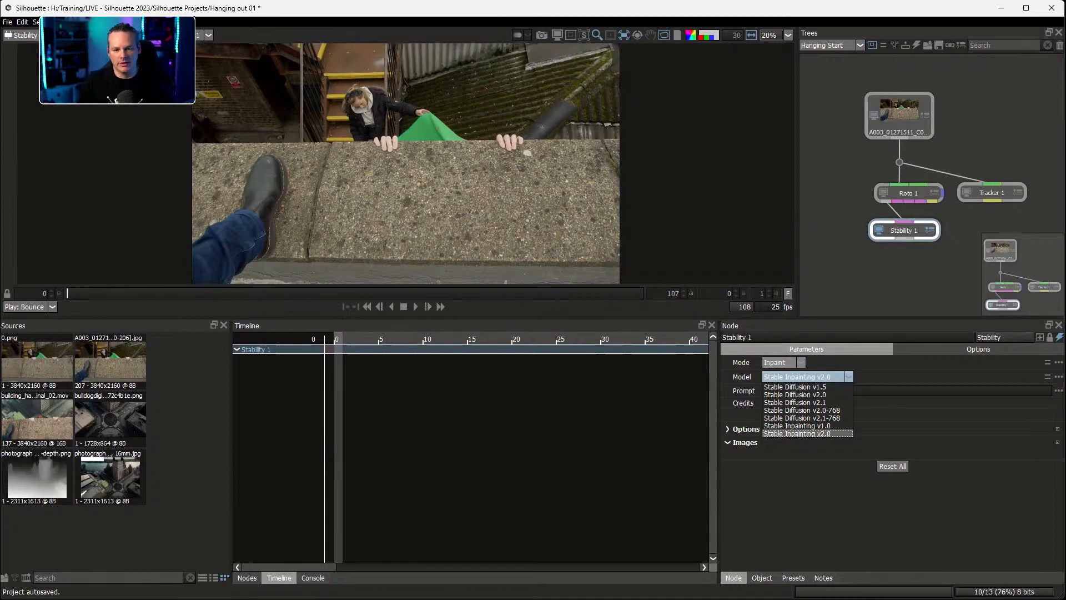
pyautogui.click(797, 434)
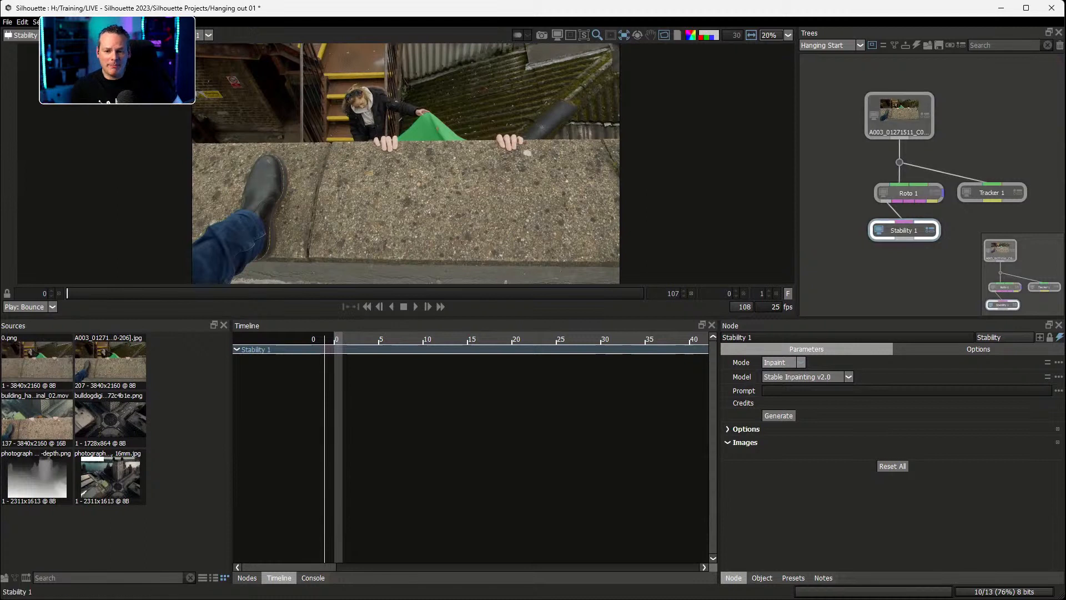
# Overlay the alpha matte on the image and inspect the masked boot and leg in an enlarged viewer
pyautogui.hotkey('shift', 'a')
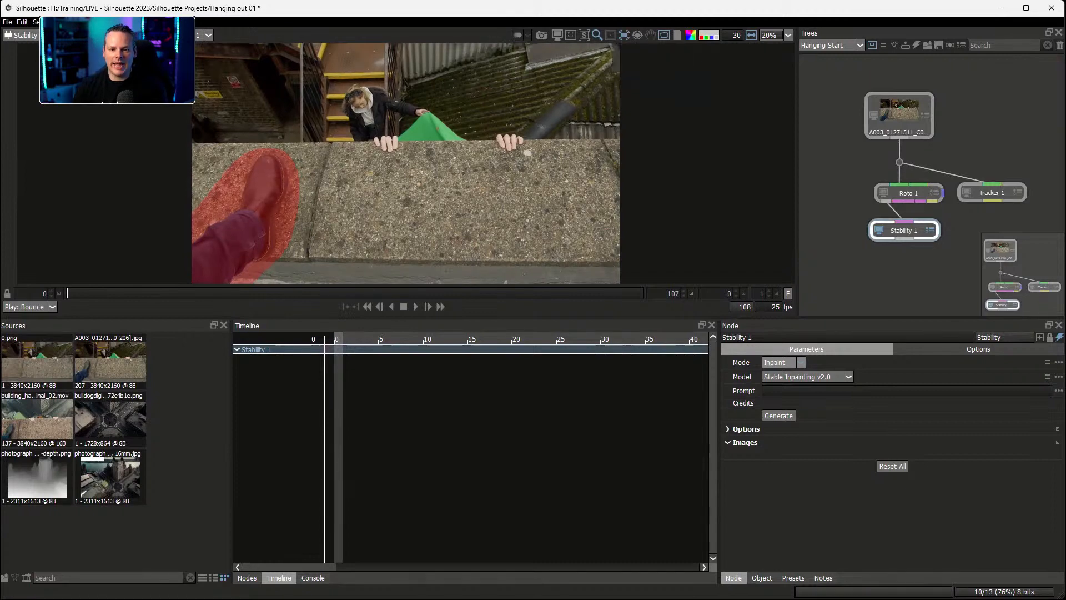
pyautogui.scroll(1, 203, 267)
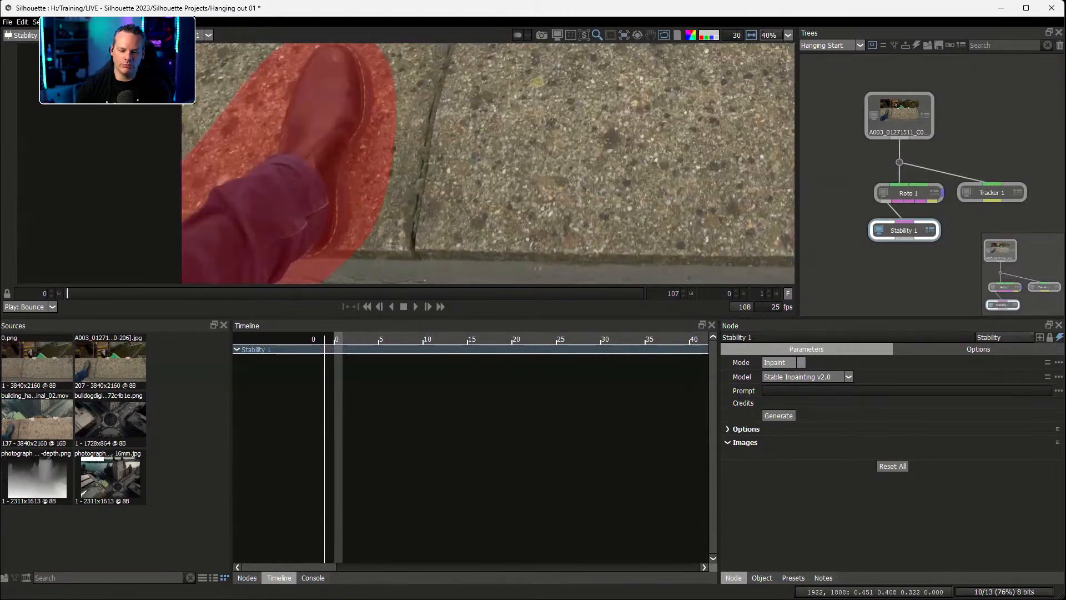
pyautogui.moveTo(389, 319); pyautogui.dragTo(389, 383)
pyautogui.moveTo(610, 280); pyautogui.dragTo(549, 314)
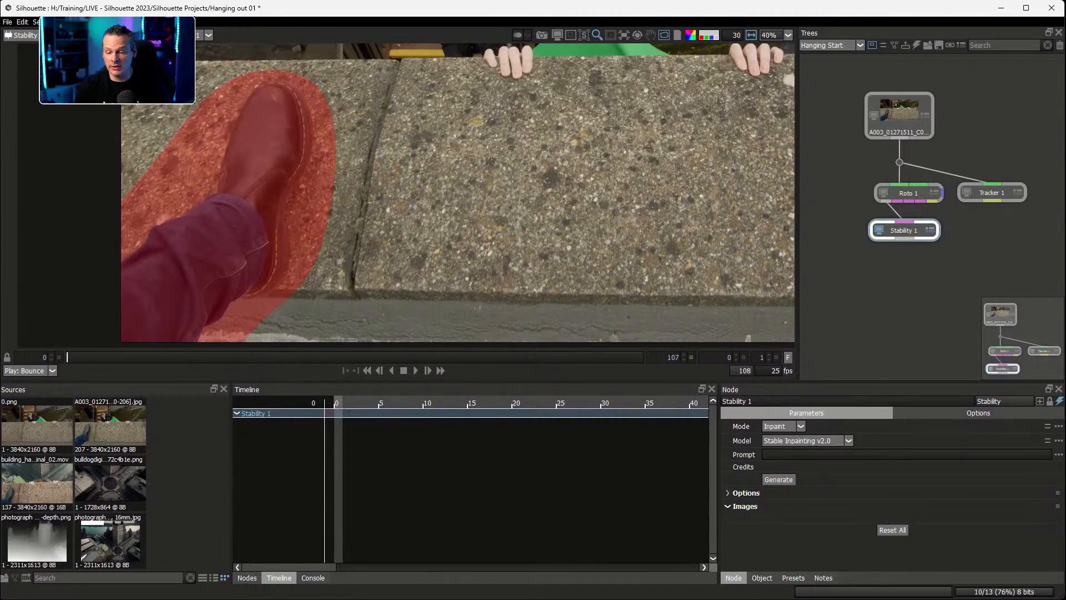
# Expand the Stability node's generation options and set the number of images to 3
pyautogui.click(728, 494)
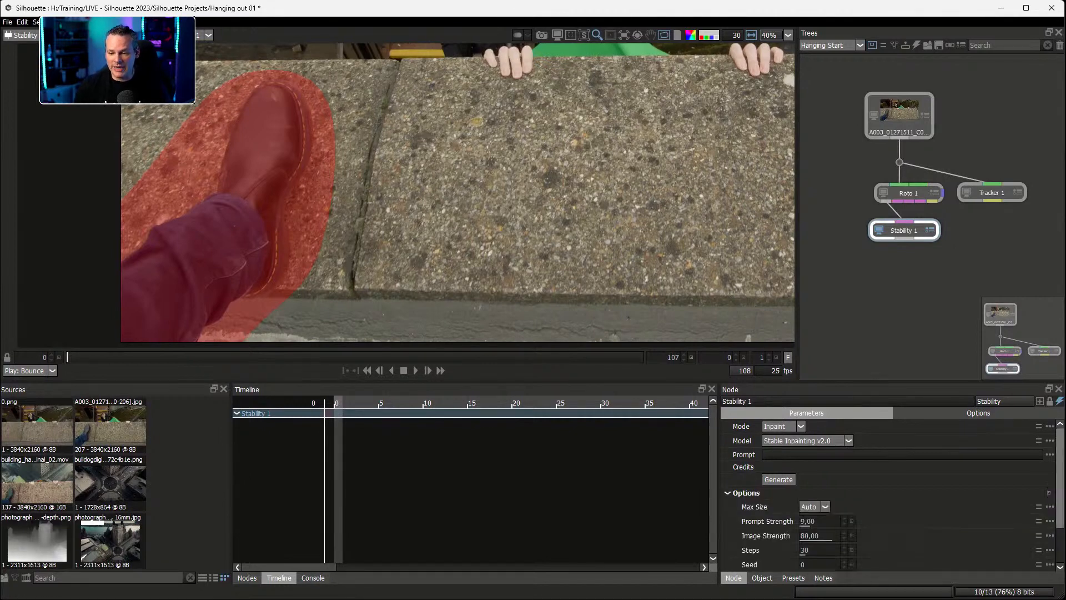
pyautogui.scroll(-3, 805, 500)
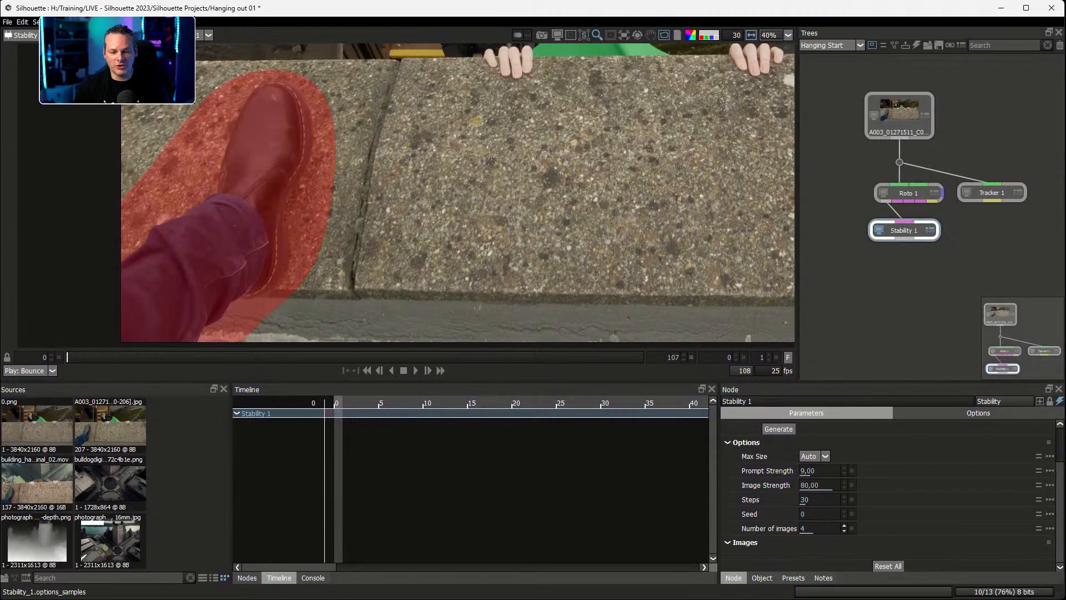
pyautogui.click(844, 531)
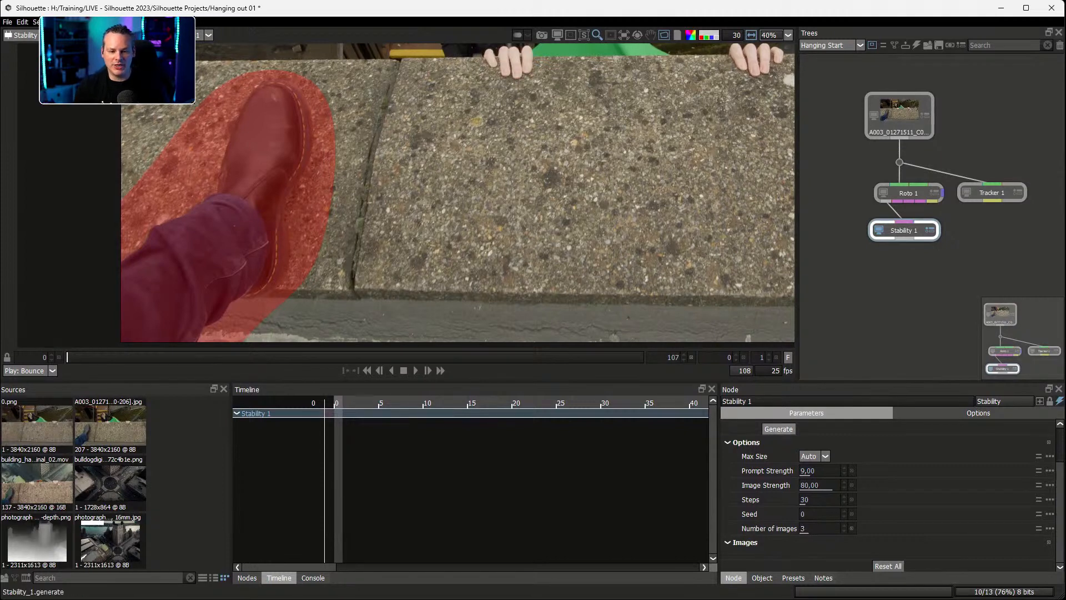
# Generate the inpainted images of the masked ledge with the Stability node
pyautogui.click(779, 429)
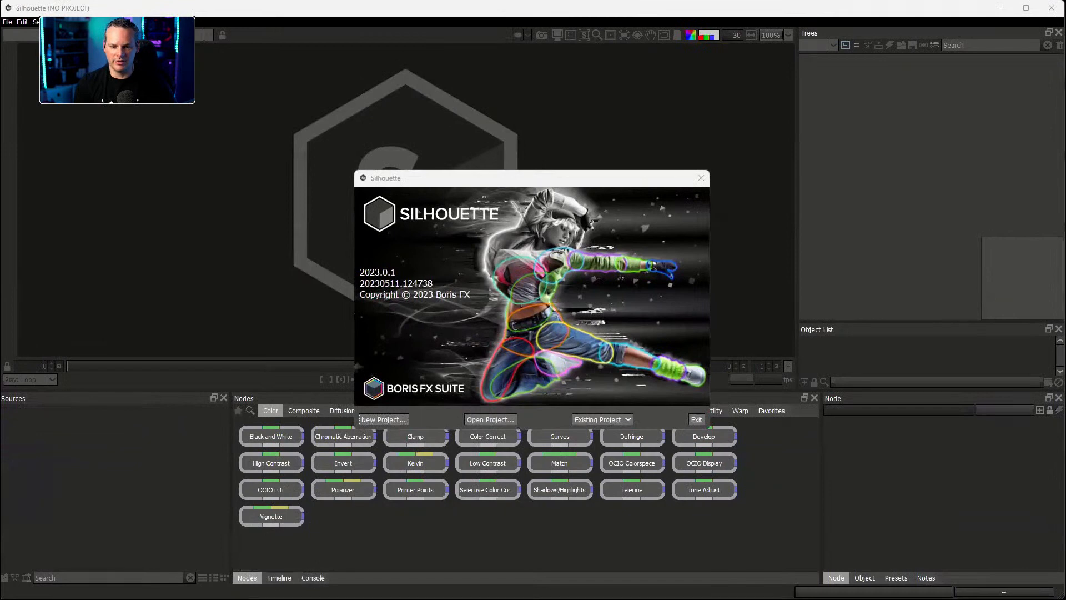
# Reopen the existing Hanging out 01 project and load its newer auto-saved version
pyautogui.click(602, 420)
pyautogui.click(617, 432)
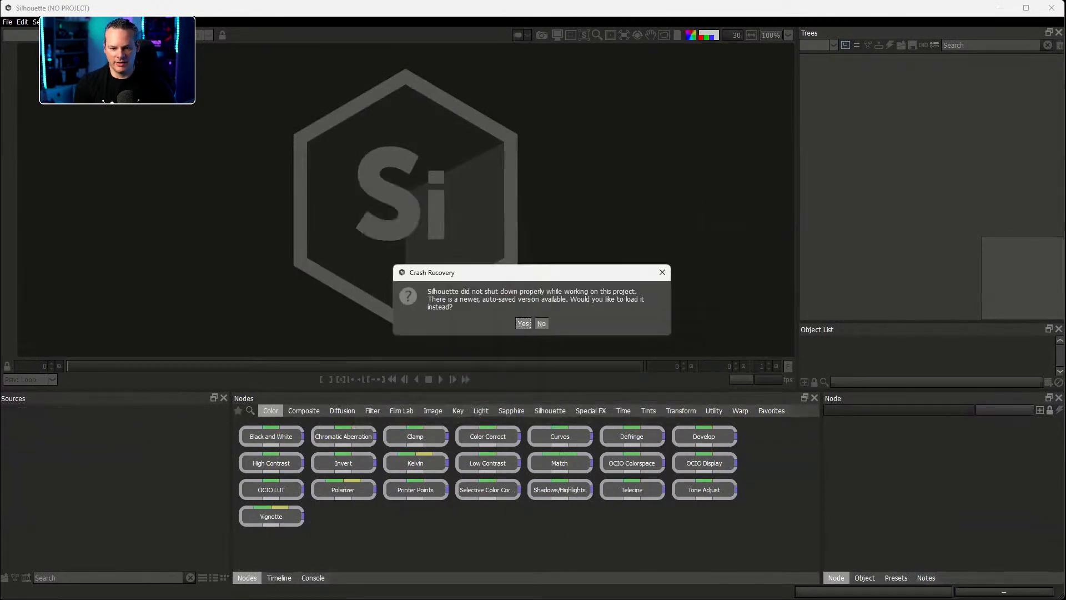
pyautogui.press('Return')
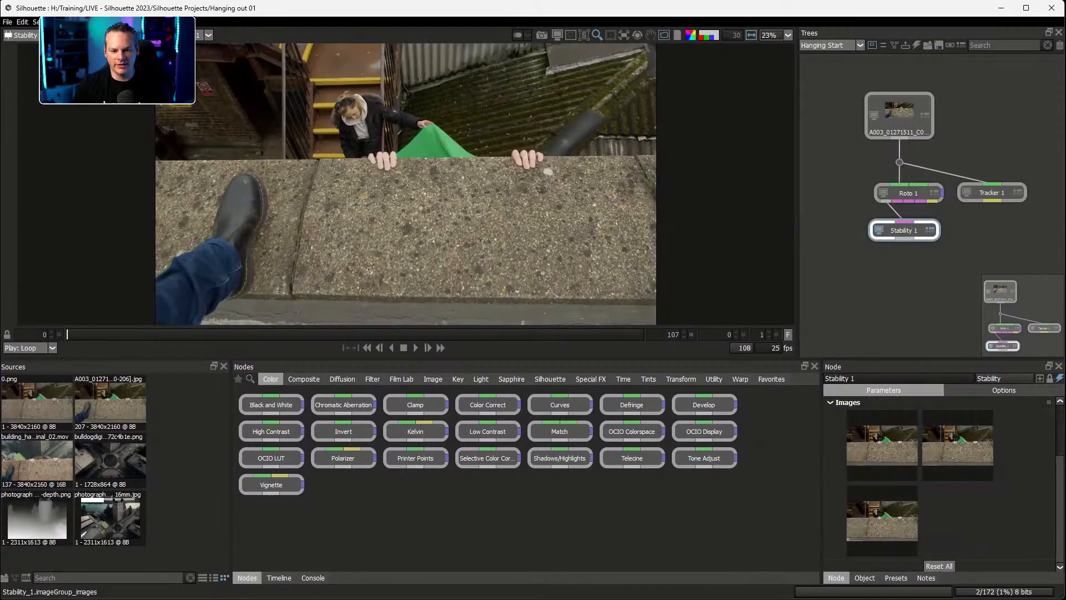
# Compare the three generated inpainting results by showing each one on the ledge in turn
pyautogui.click(882, 446)
pyautogui.click(958, 445)
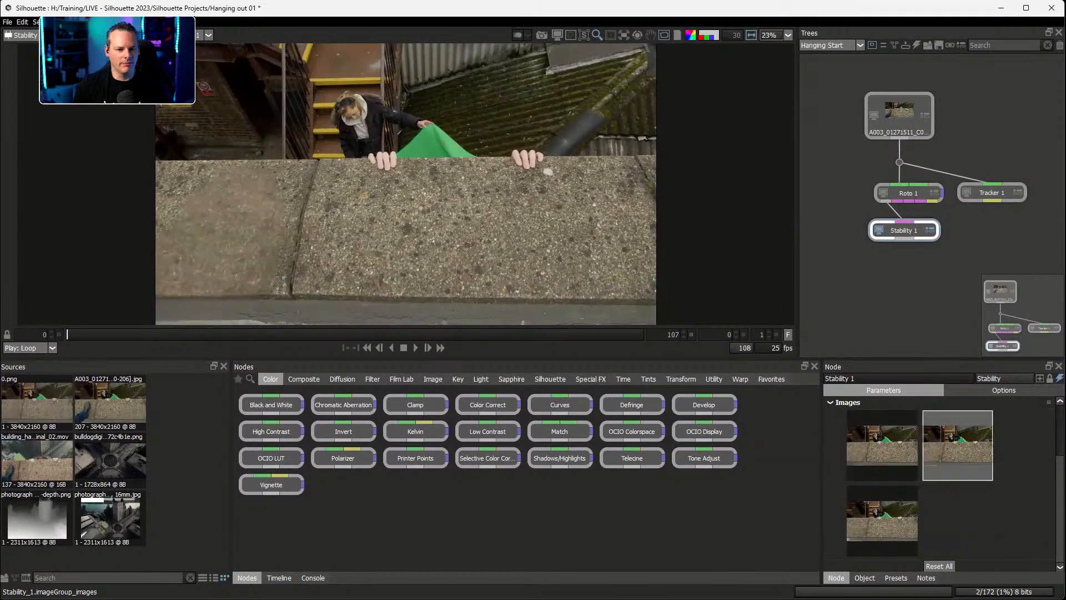
pyautogui.click(882, 520)
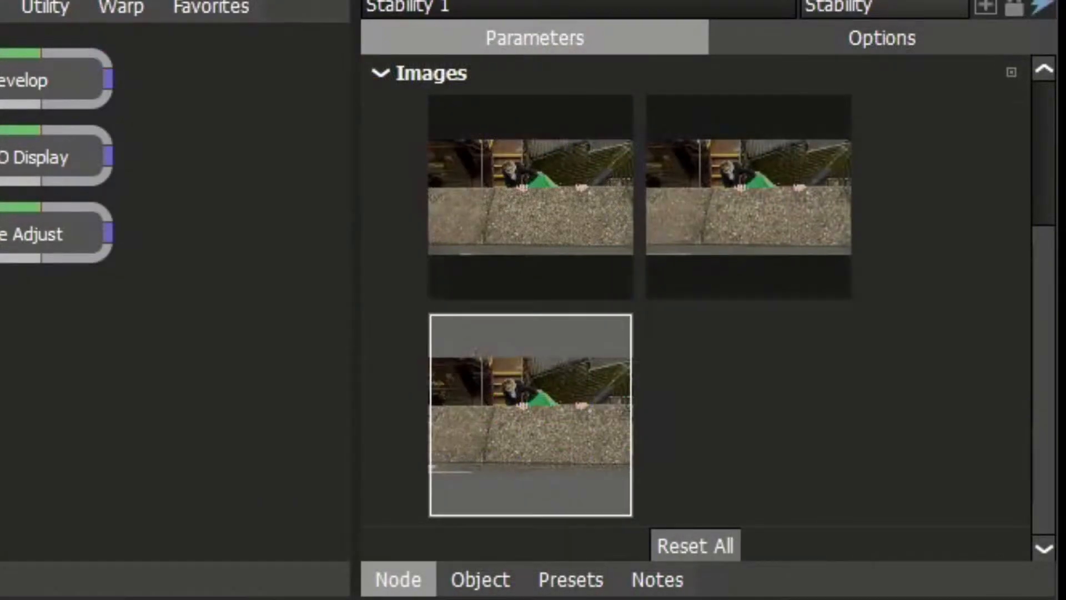
pyautogui.click(882, 445)
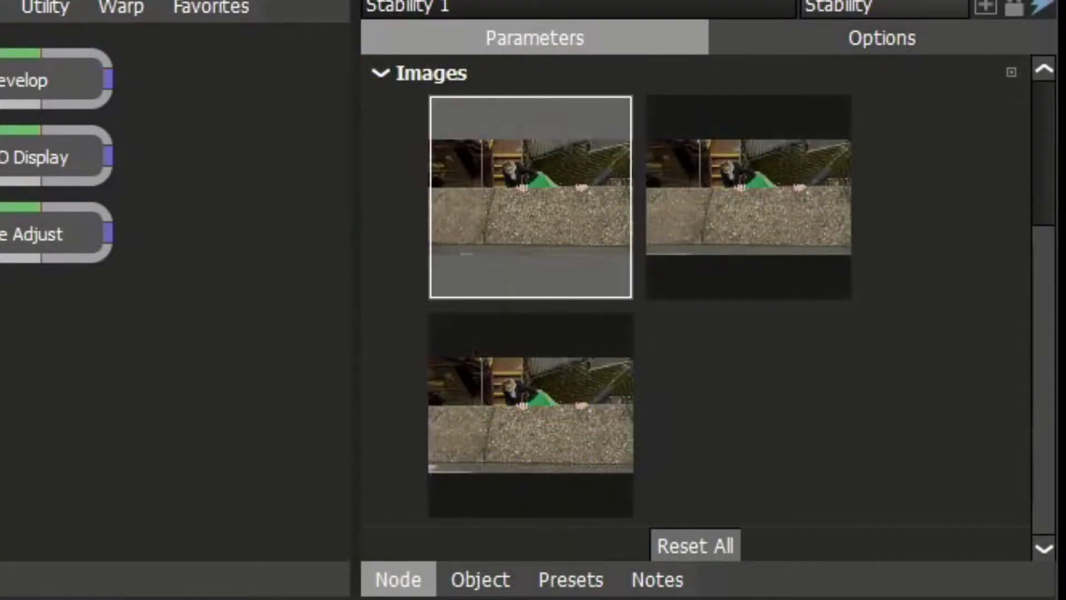
pyautogui.click(749, 197)
pyautogui.click(530, 415)
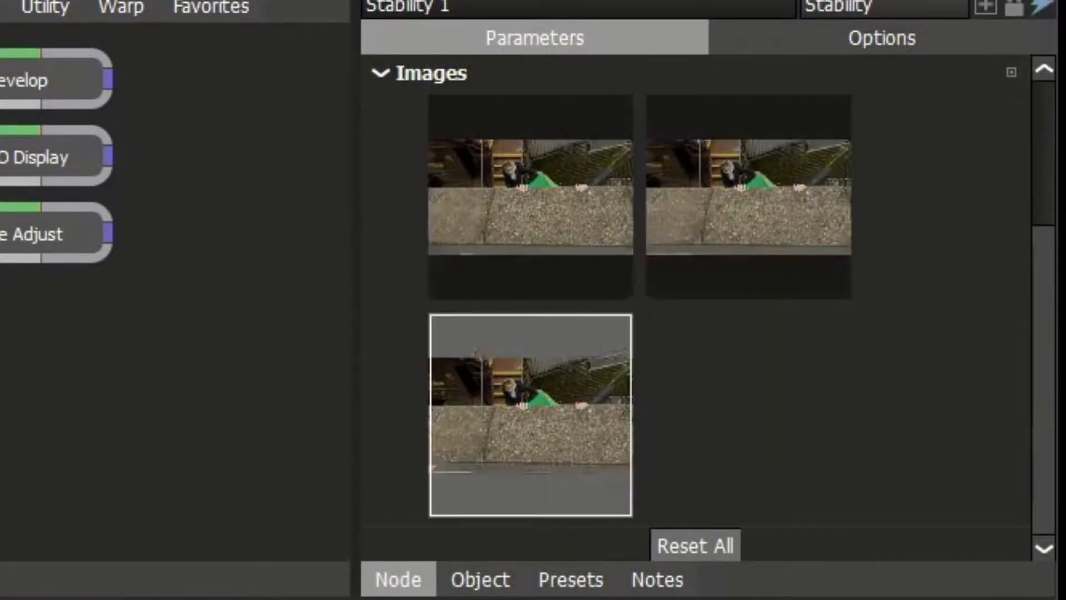
pyautogui.click(531, 197)
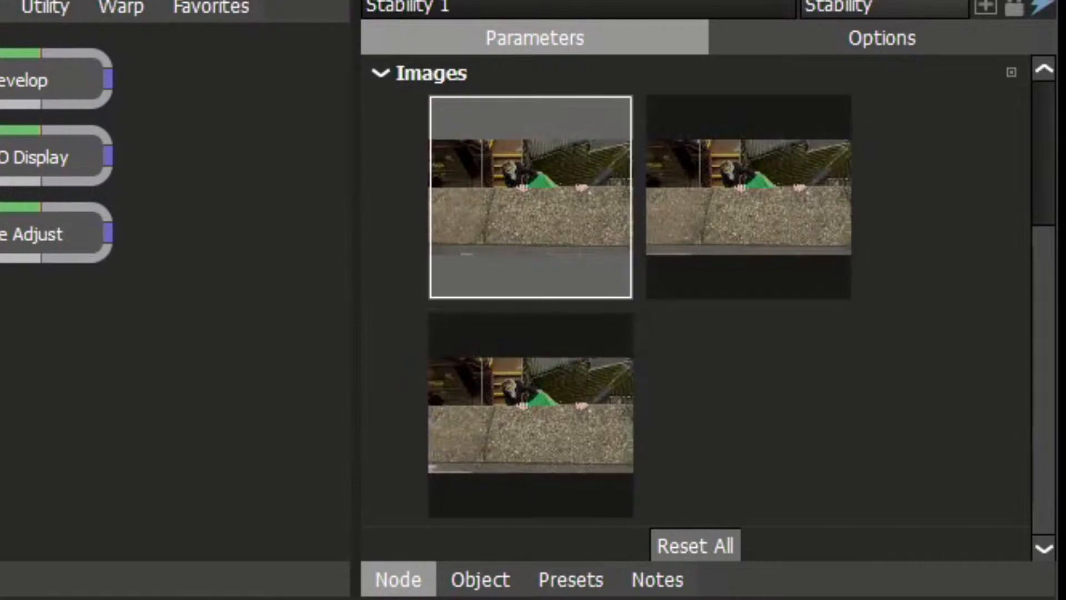
pyautogui.click(749, 197)
pyautogui.click(530, 415)
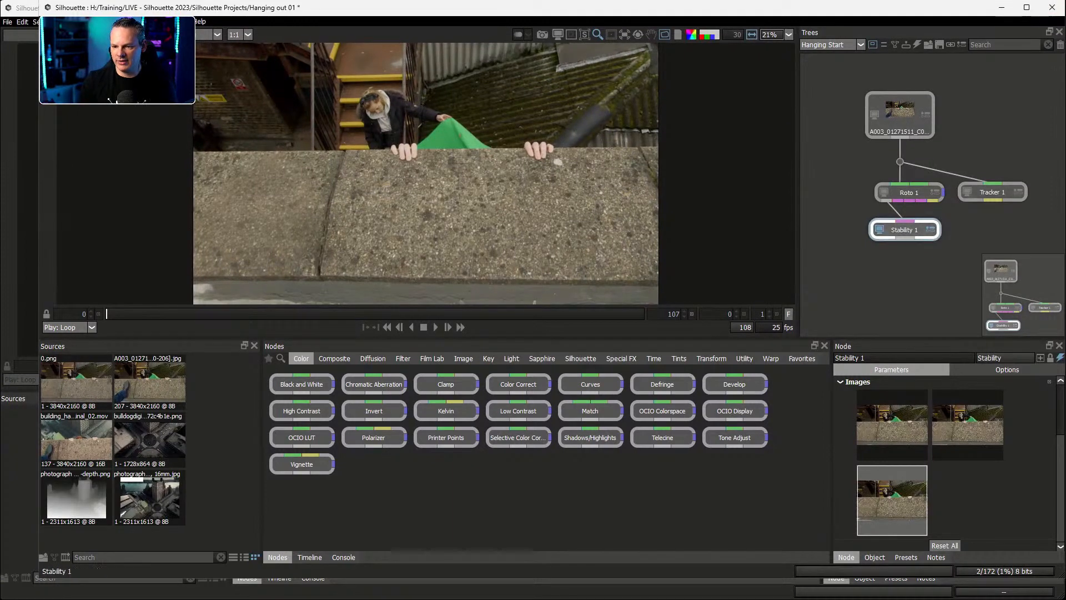
# Inspect the filled ledge texture up close and choose the second generated image
pyautogui.moveTo(902, 229); pyautogui.dragTo(898, 258)
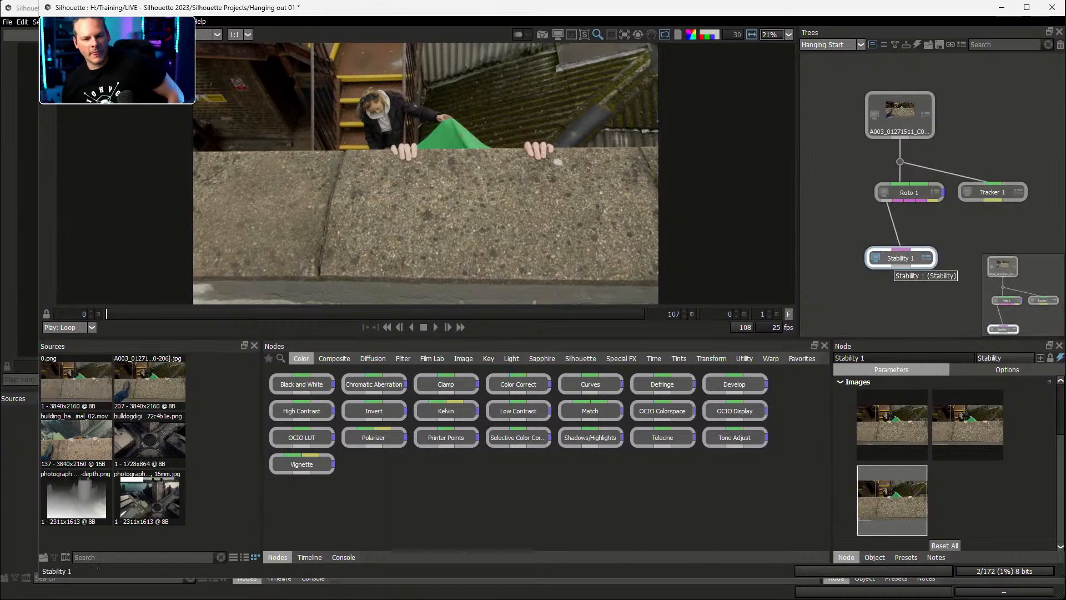
pyautogui.press('i')
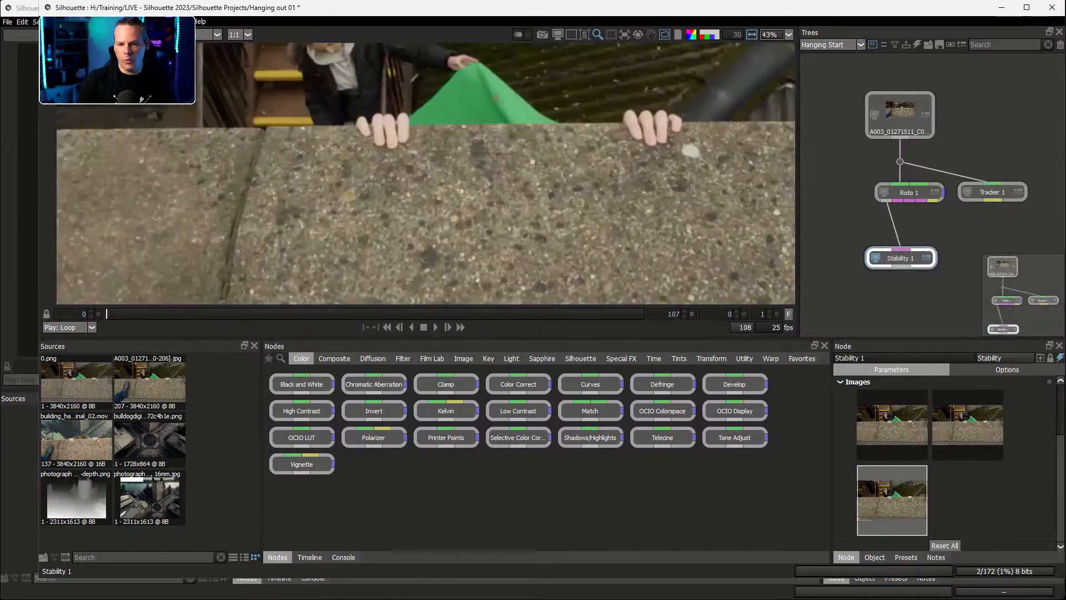
pyautogui.moveTo(320, 254); pyautogui.dragTo(363, 210)
pyautogui.press('o')
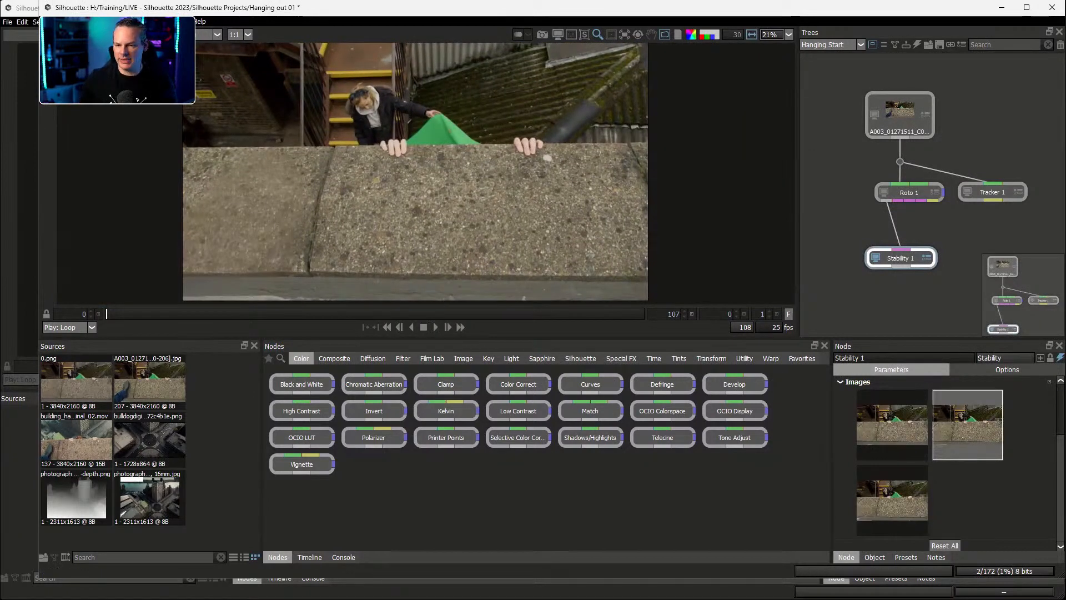
# Add a Detail node after Stability 1 and set its Fine detail to about 1.37
pyautogui.moveTo(901, 257); pyautogui.dragTo(883, 234)
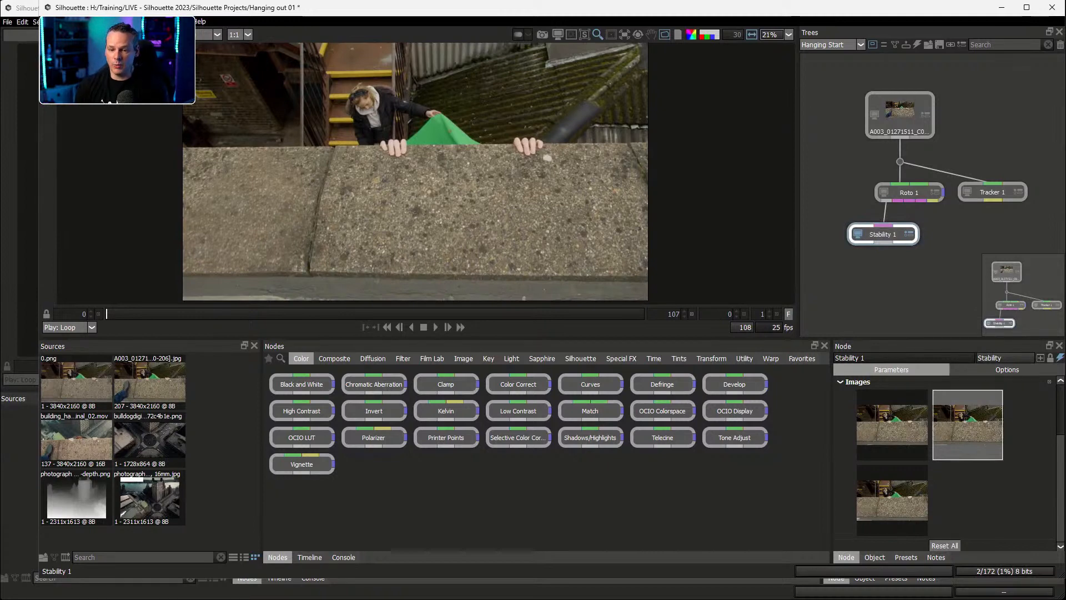
pyautogui.press('Tab')
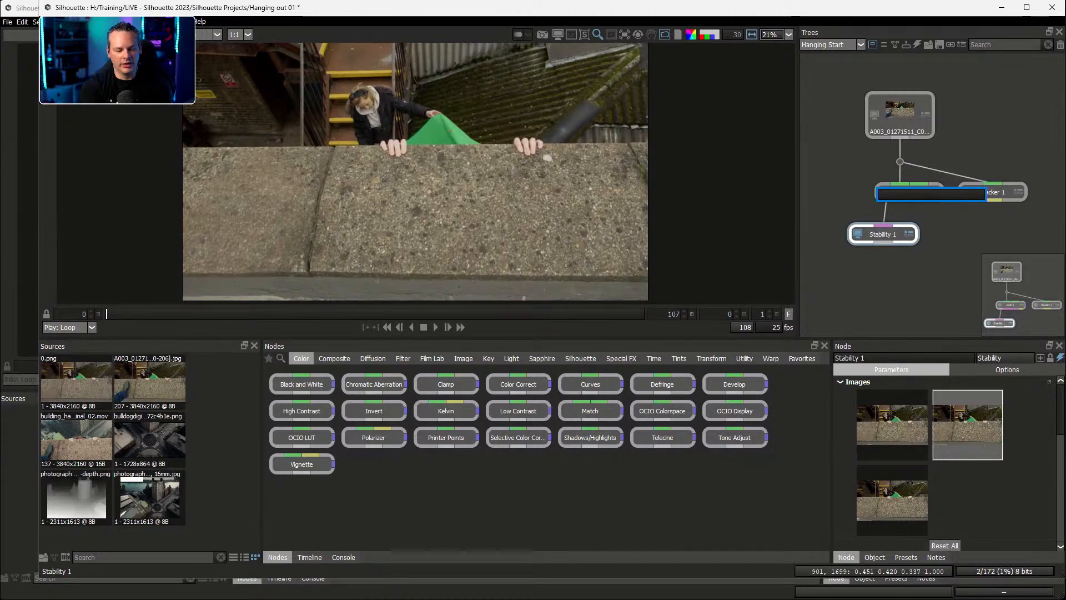
pyautogui.write('detal')
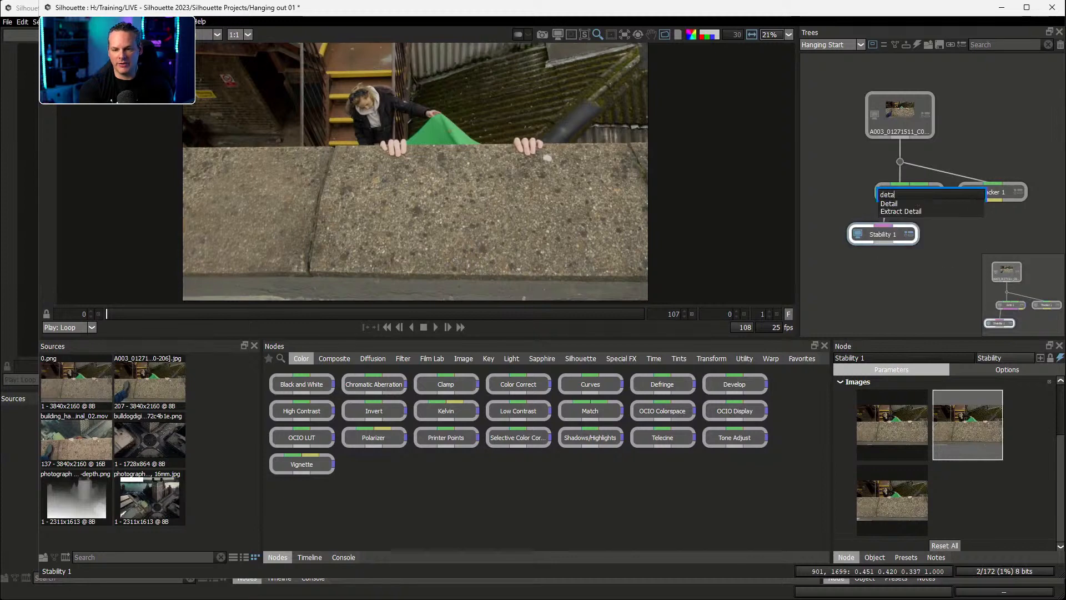
pyautogui.press('Return')
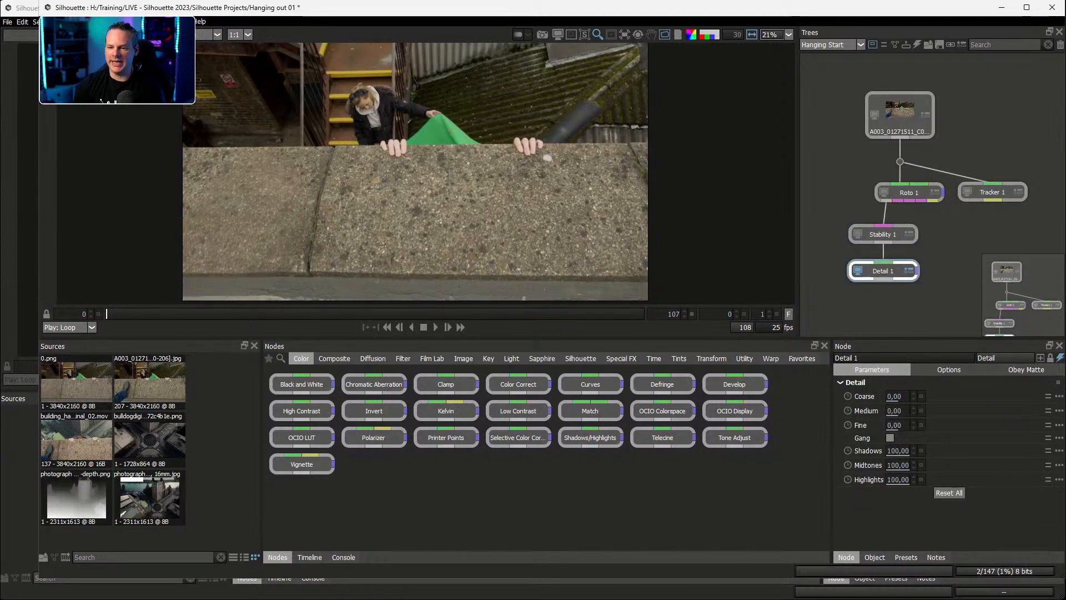
pyautogui.moveTo(882, 270); pyautogui.dragTo(880, 286)
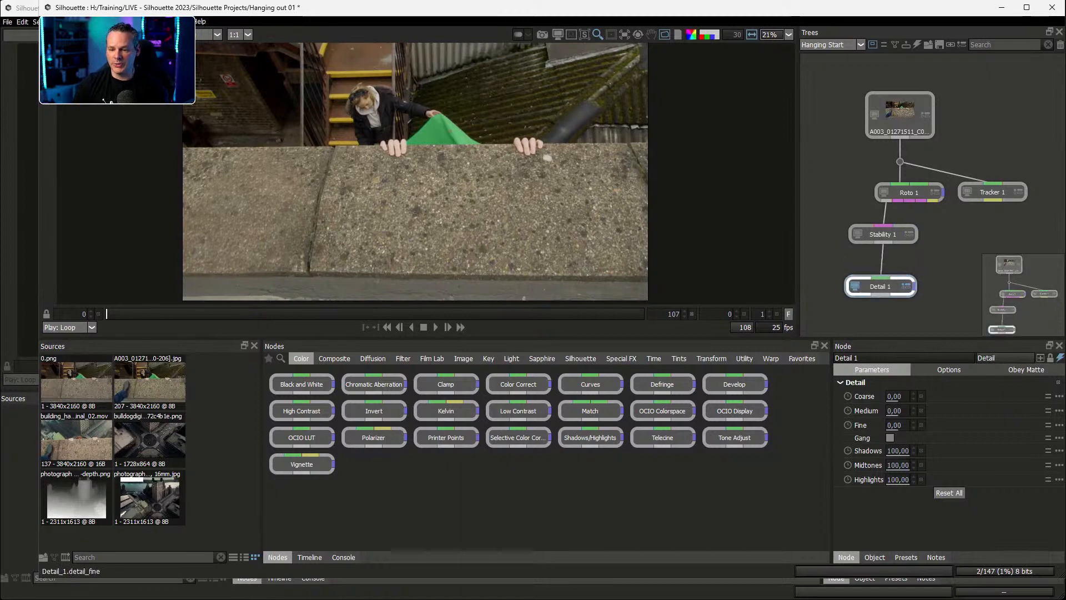
pyautogui.moveTo(895, 425); pyautogui.dragTo(921, 425)
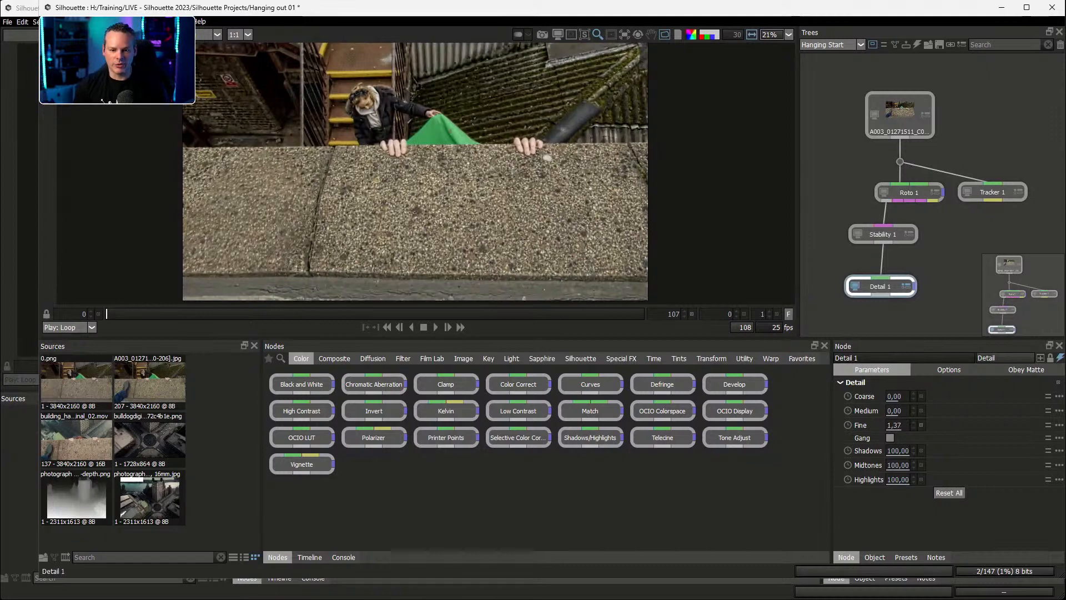
# Feed Roto 1's first output into Detail 1's matte input and make the Detail node obey that matte
pyautogui.moveTo(700, 338); pyautogui.dragTo(699, 427)
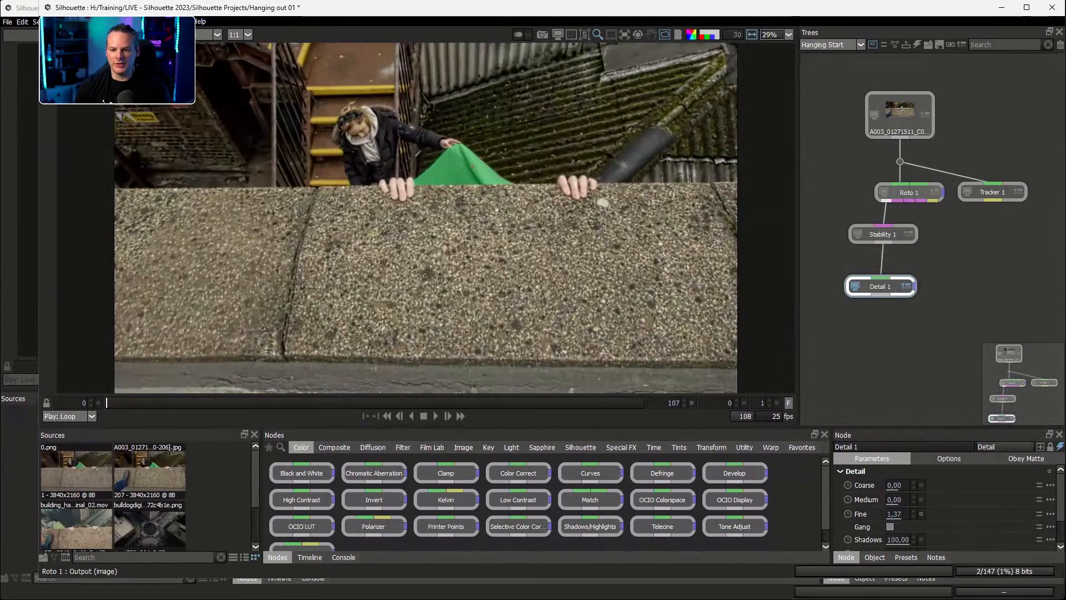
pyautogui.moveTo(888, 201); pyautogui.dragTo(909, 278)
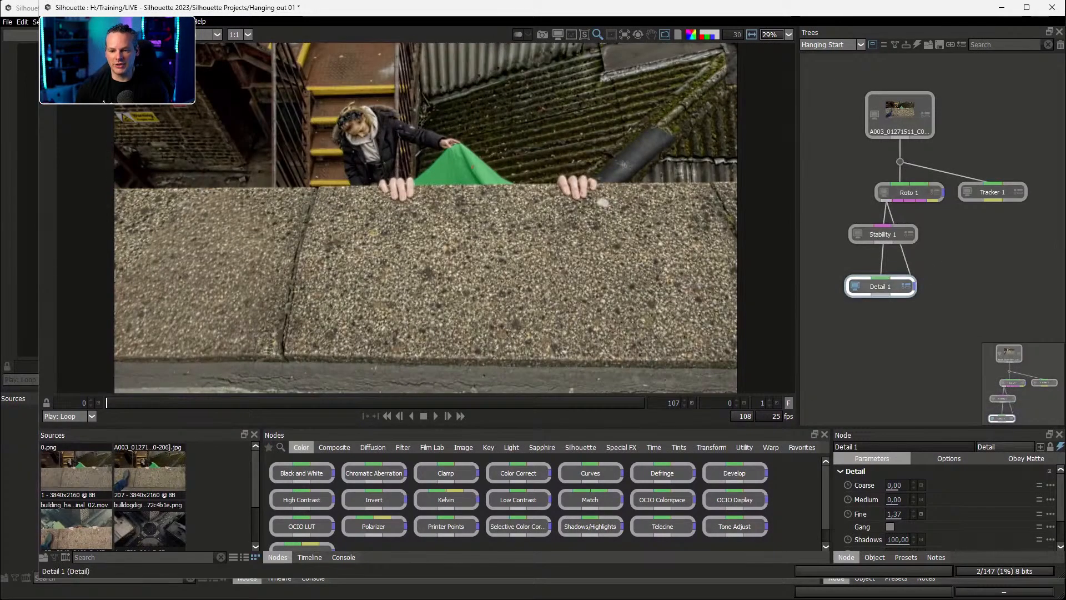
pyautogui.click(1027, 458)
pyautogui.click(876, 470)
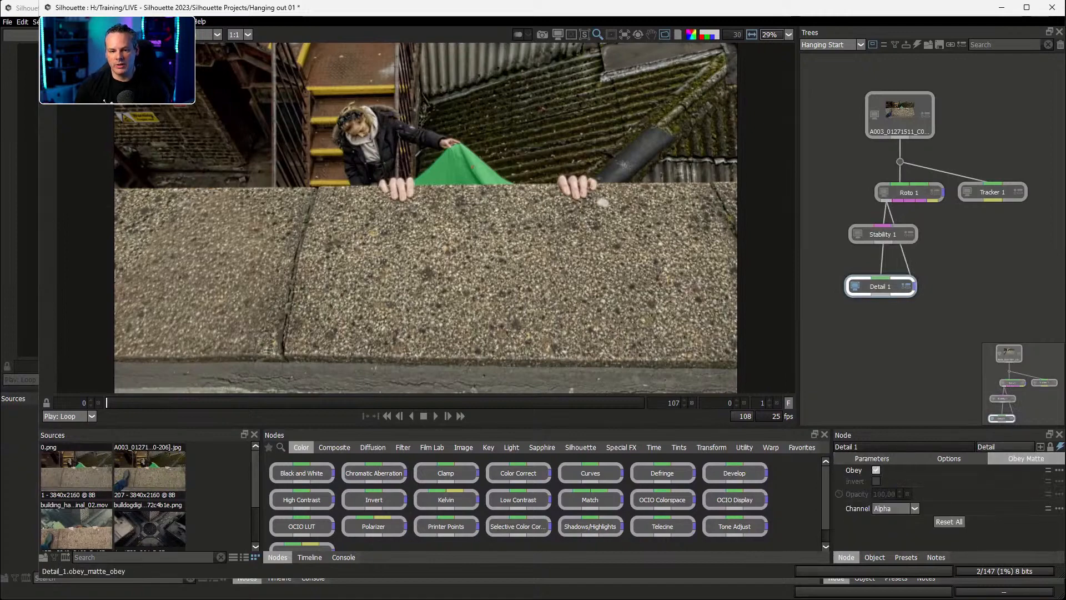
pyautogui.moveTo(909, 193)
pyautogui.mouseDown()
pyautogui.moveTo(898, 192)
pyautogui.moveTo(910, 190)
pyautogui.mouseUp()
pyautogui.click(881, 287)
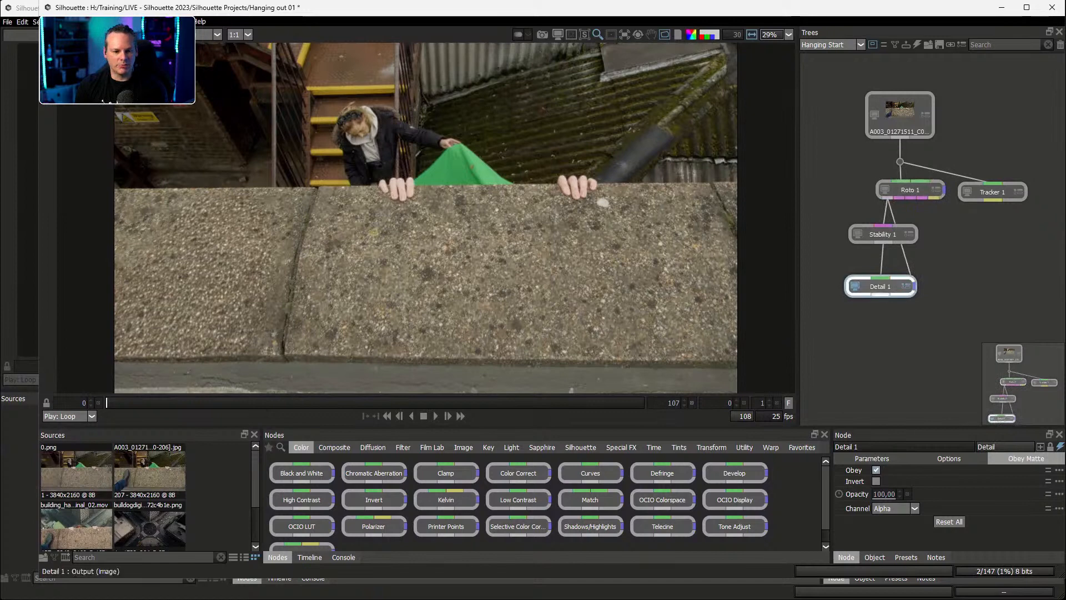
# Try a negative Fine value on Detail 1 and settle on 0.27
pyautogui.click(872, 458)
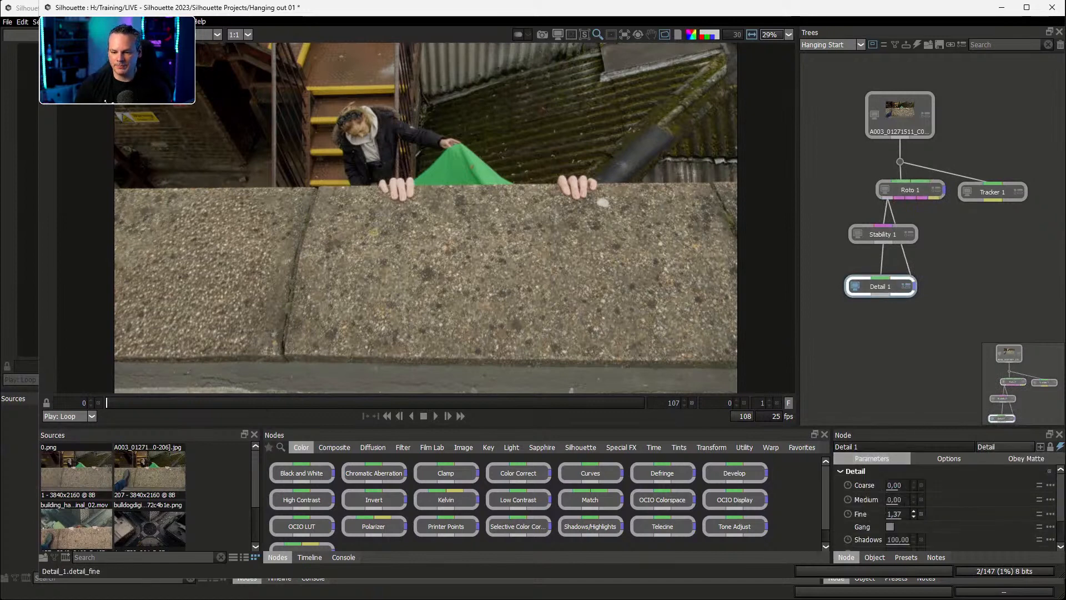
pyautogui.moveTo(895, 514); pyautogui.dragTo(823, 514)
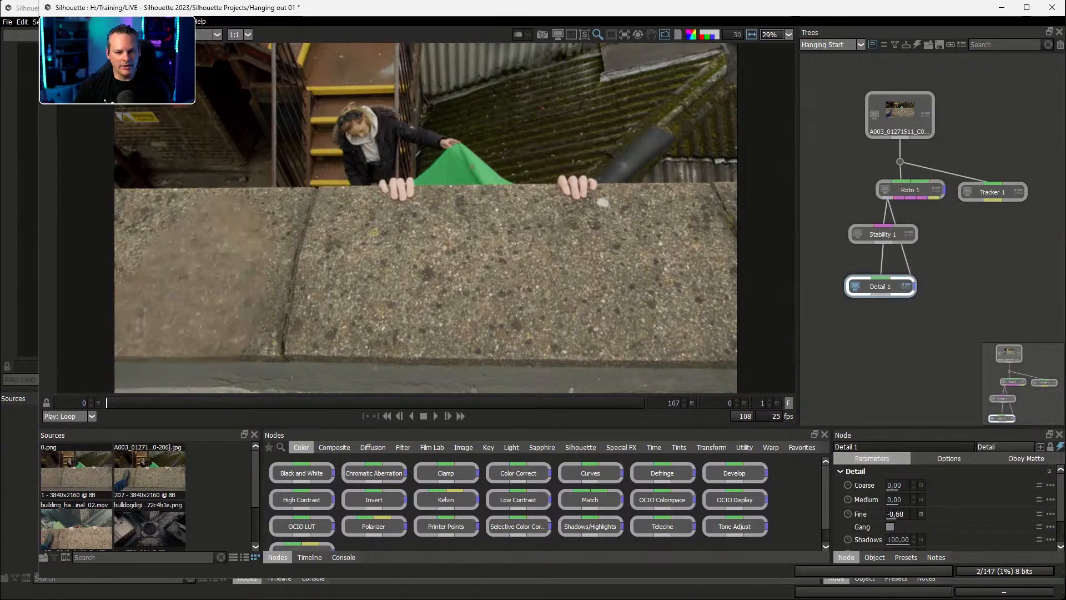
pyautogui.moveTo(895, 514); pyautogui.dragTo(914, 514)
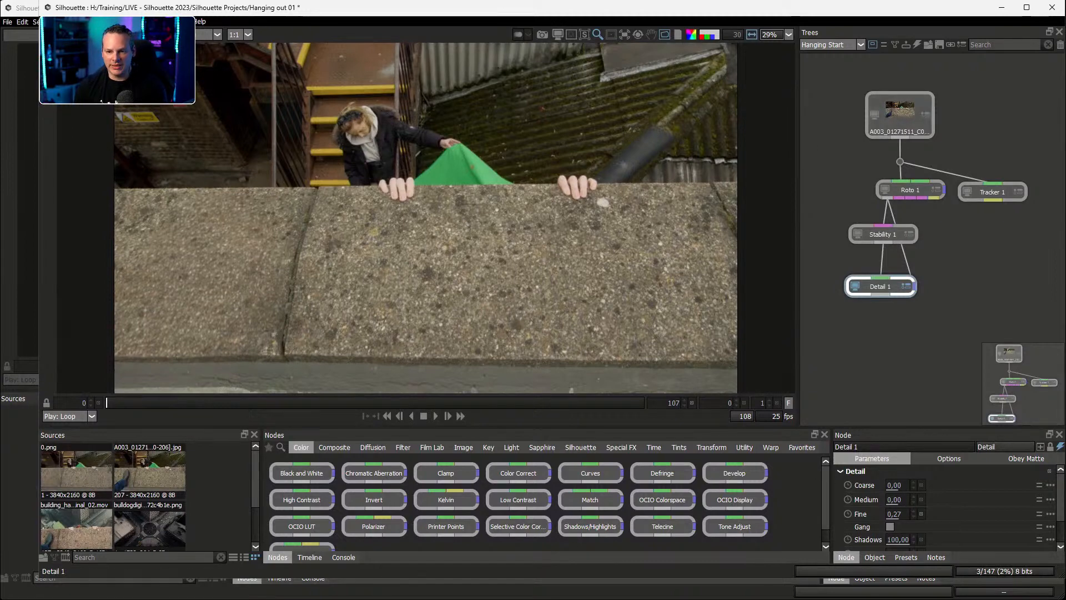
# Add a Transform node after Detail 1 and place it lower in the tree, below Roto 1
pyautogui.moveTo(881, 286); pyautogui.dragTo(881, 281)
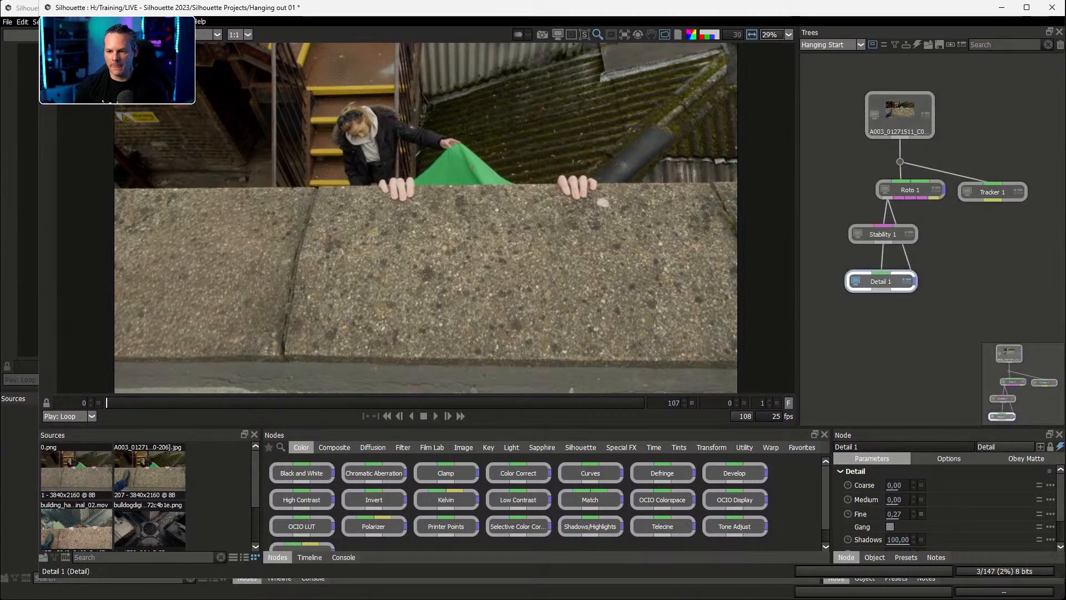
pyautogui.press('Tab')
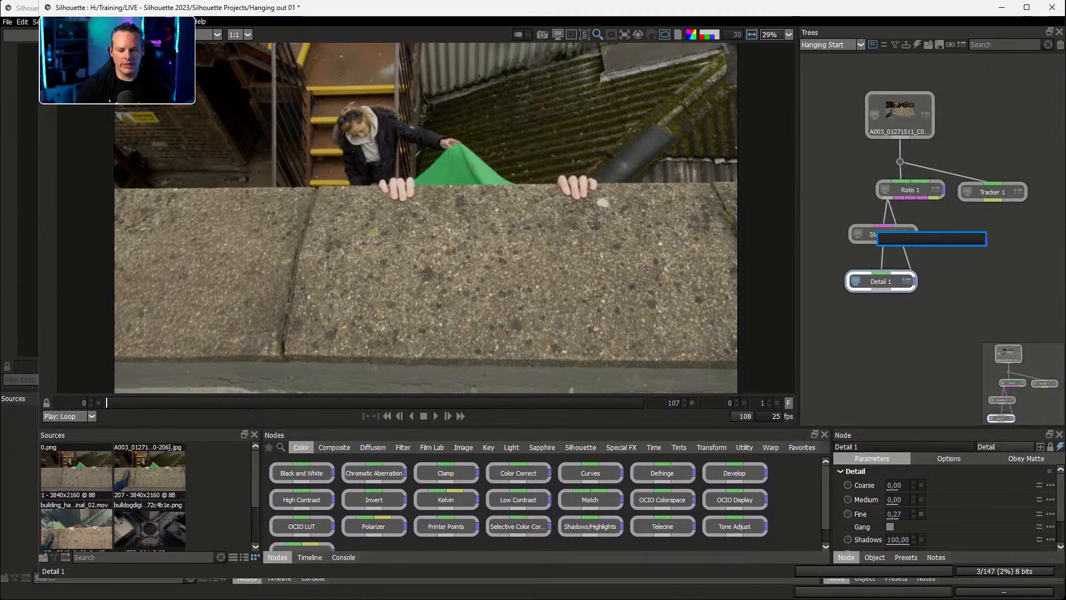
pyautogui.write('tra')
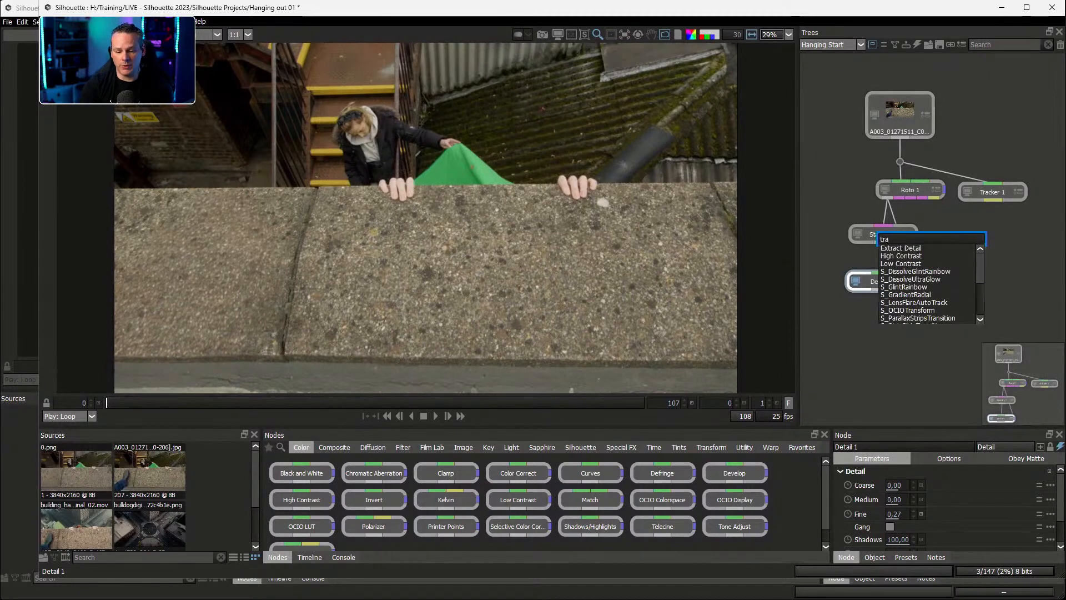
pyautogui.write('n')
pyautogui.press('Down')
pyautogui.press('Down')
pyautogui.press('Down')
pyautogui.press('Down')
pyautogui.press('Down')
pyautogui.press('Down')
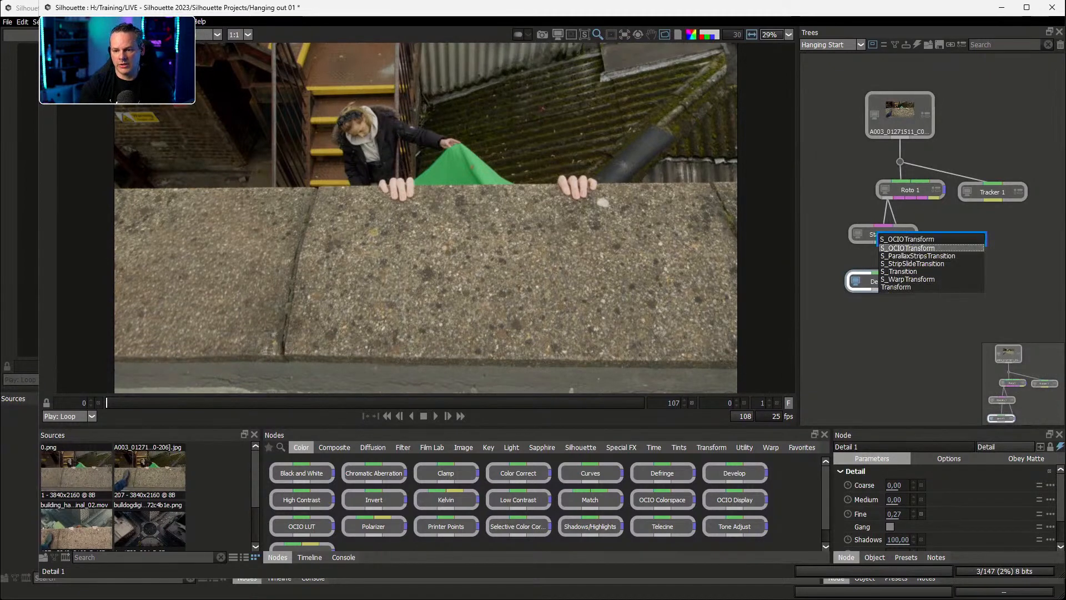
pyautogui.press('Return')
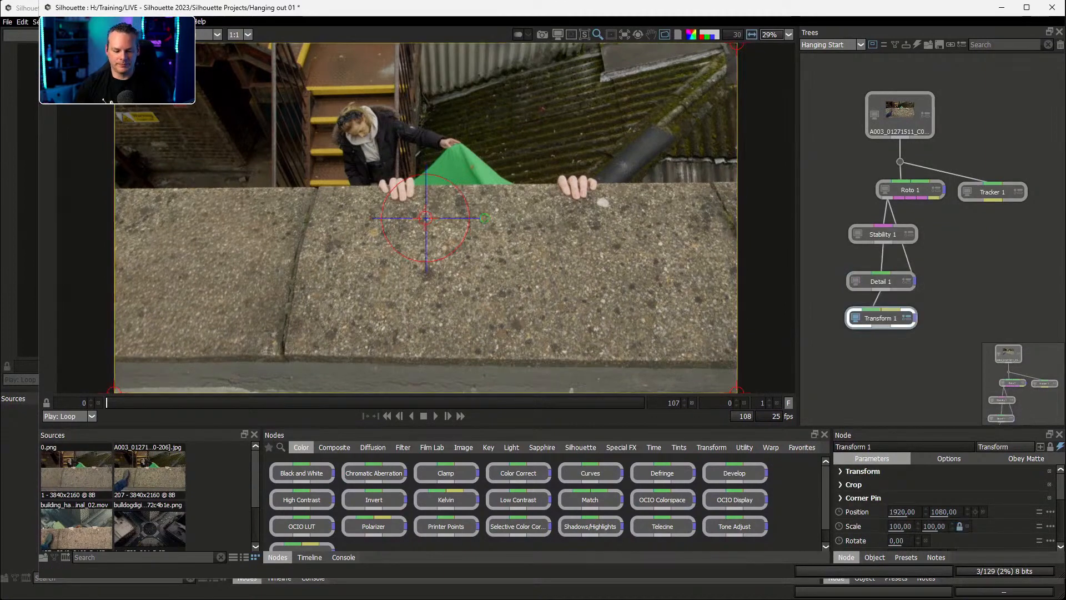
pyautogui.moveTo(881, 318); pyautogui.dragTo(944, 338)
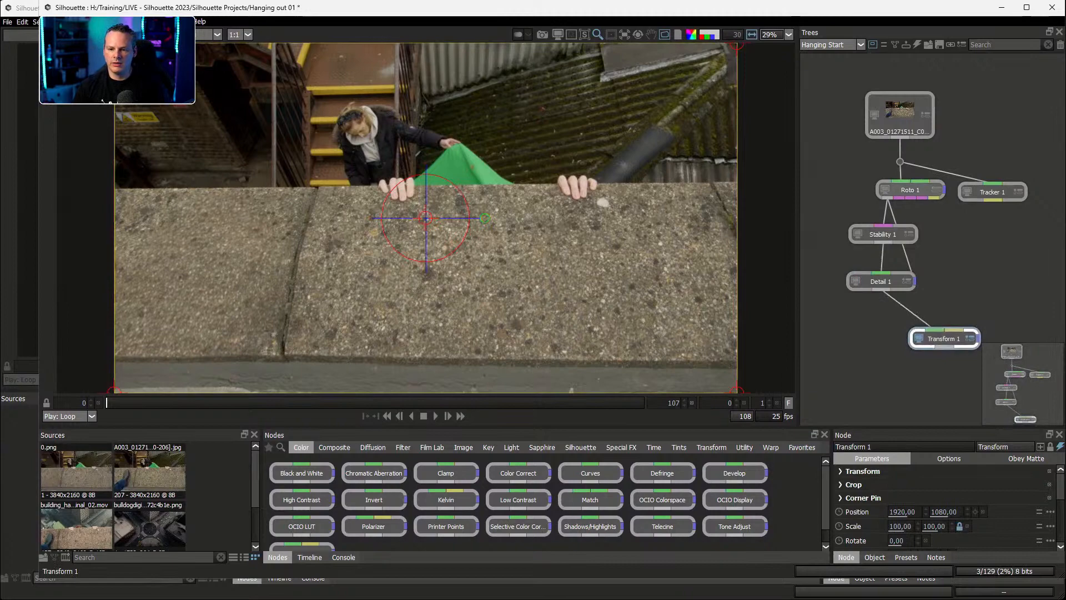
# Connect Roto 1's data output to the data input of Transform 1 and view the Transform node
pyautogui.doubleClick(910, 189)
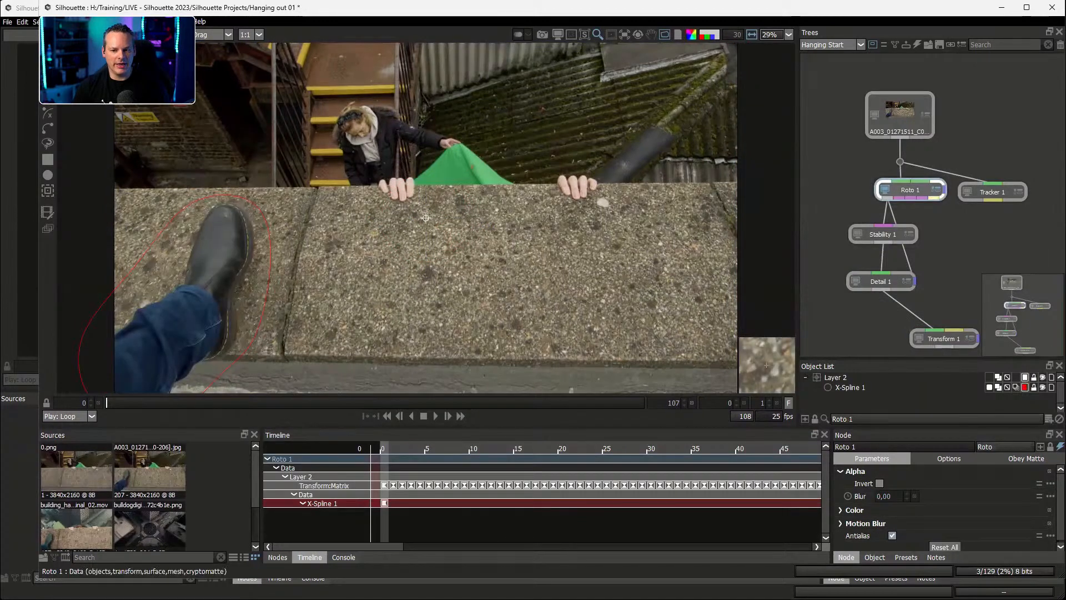
pyautogui.moveTo(936, 198); pyautogui.dragTo(954, 329)
pyautogui.doubleClick(944, 338)
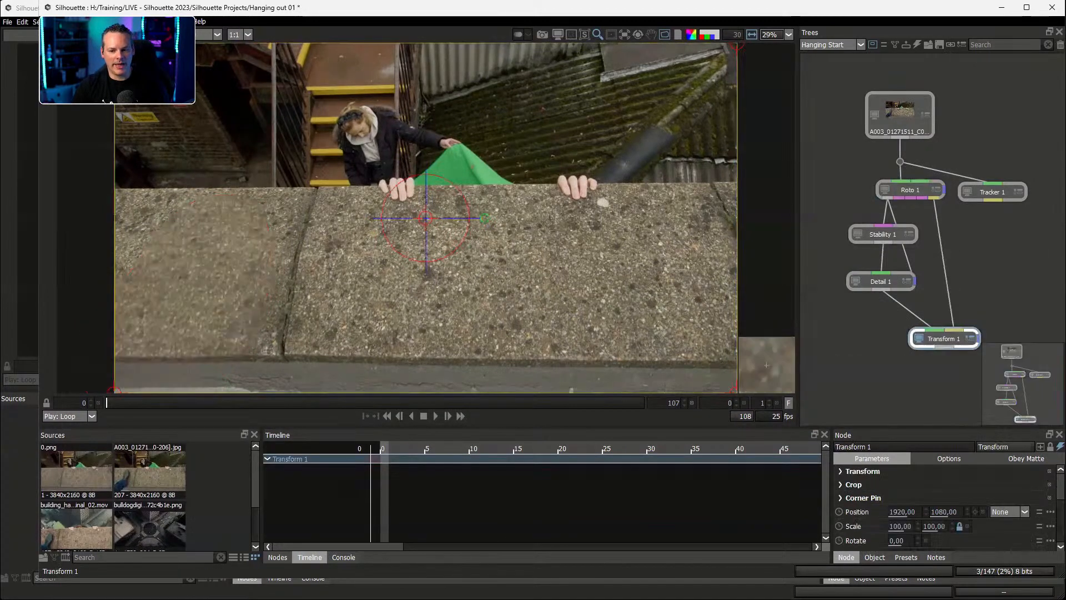
# Set Transform 1's transform source to Layer 2
pyautogui.click(863, 471)
pyautogui.click(914, 485)
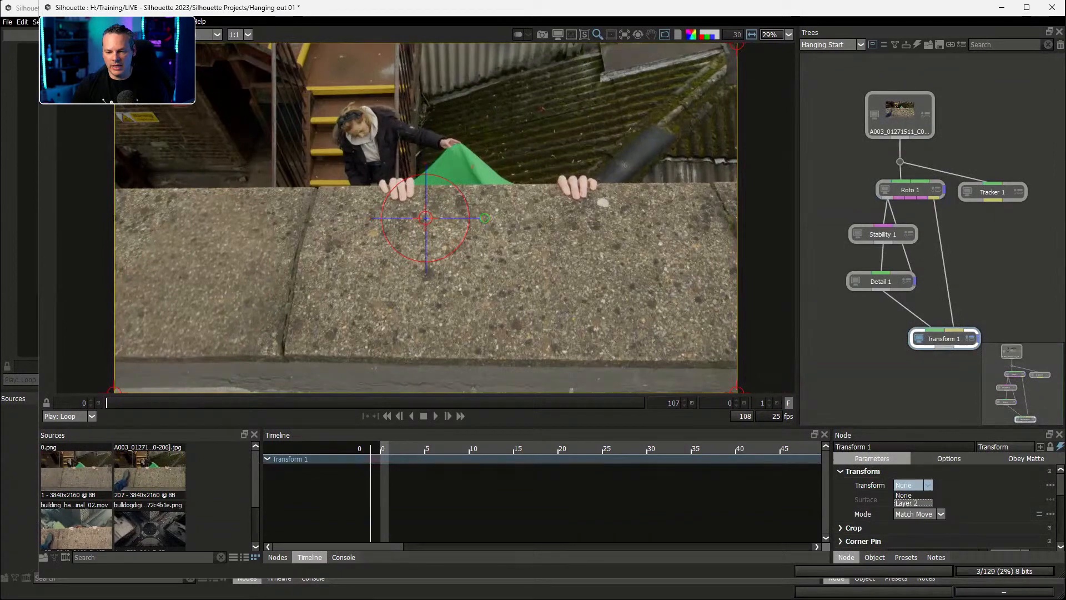
pyautogui.click(914, 503)
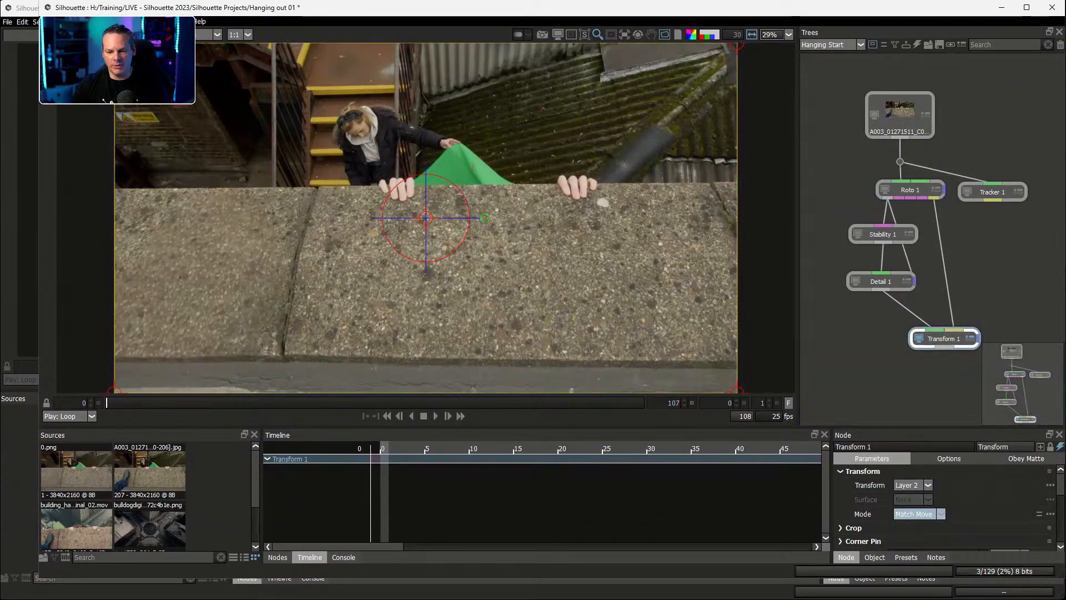
# Add a Composite node after Transform 1
pyautogui.moveTo(107, 403)
pyautogui.mouseDown()
pyautogui.moveTo(598, 403)
pyautogui.moveTo(107, 403)
pyautogui.mouseUp()
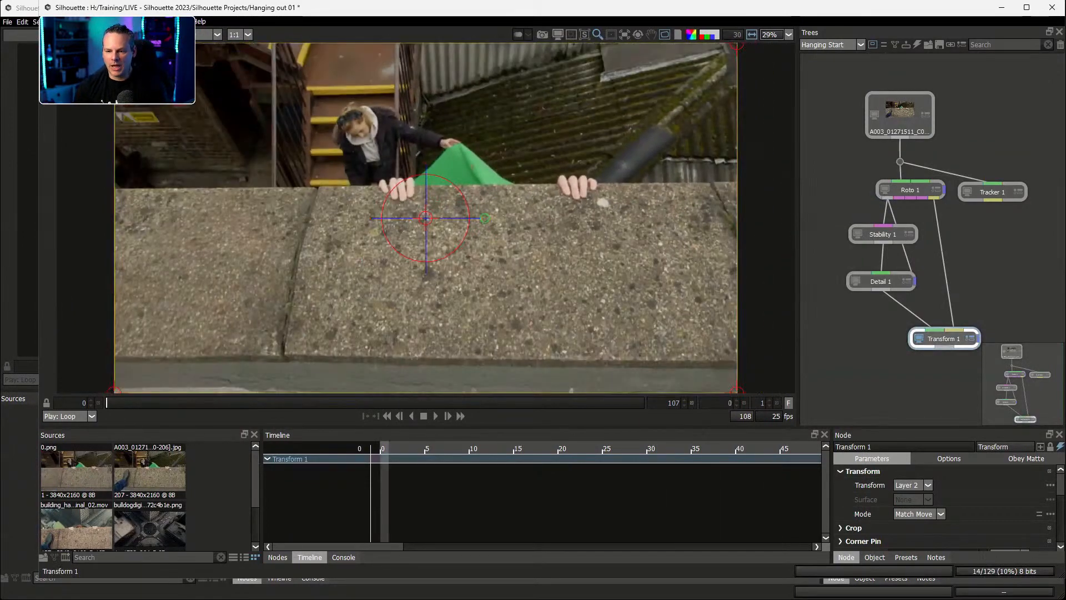
pyautogui.moveTo(944, 339); pyautogui.dragTo(940, 318)
pyautogui.press('Tab')
pyautogui.write('comp')
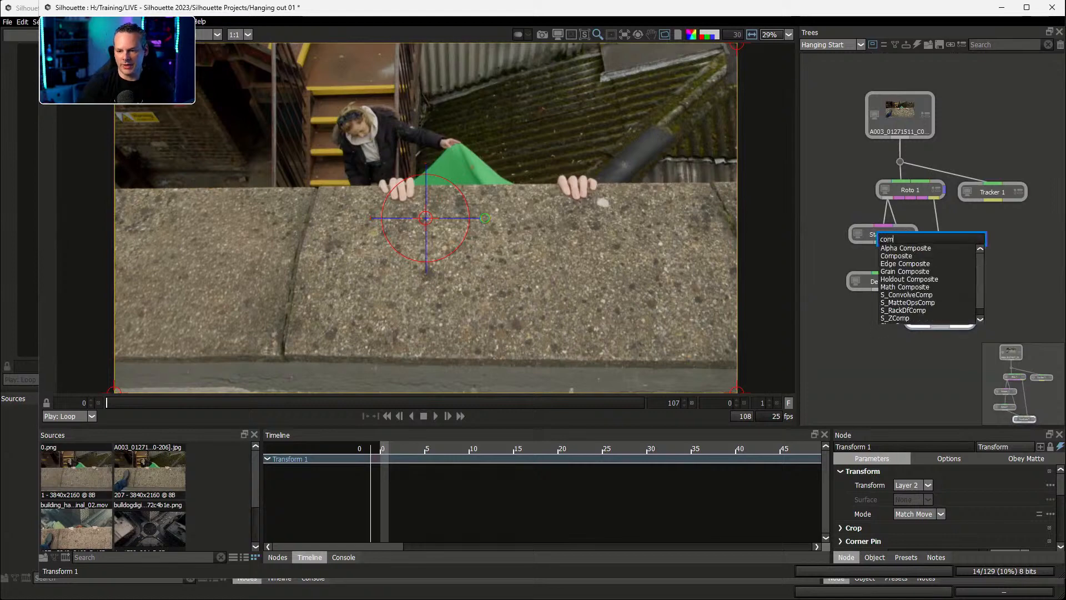
pyautogui.press('Down')
pyautogui.press('Down')
pyautogui.press('Return')
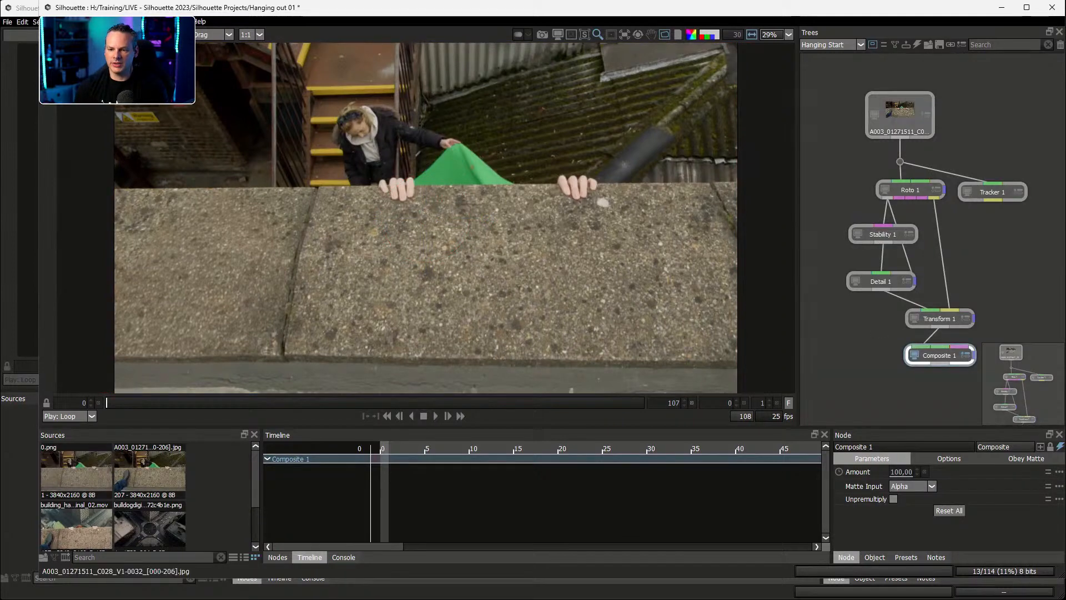
# Connect the source footage to Composite 1's background and Roto 1's matte output to its matte input, routing both connections around the tree with dots
pyautogui.moveTo(900, 162); pyautogui.dragTo(854, 380)
pyautogui.moveTo(886, 197); pyautogui.dragTo(848, 386)
pyautogui.keyDown('alt'); pyautogui.click(860, 326); pyautogui.keyUp('alt')
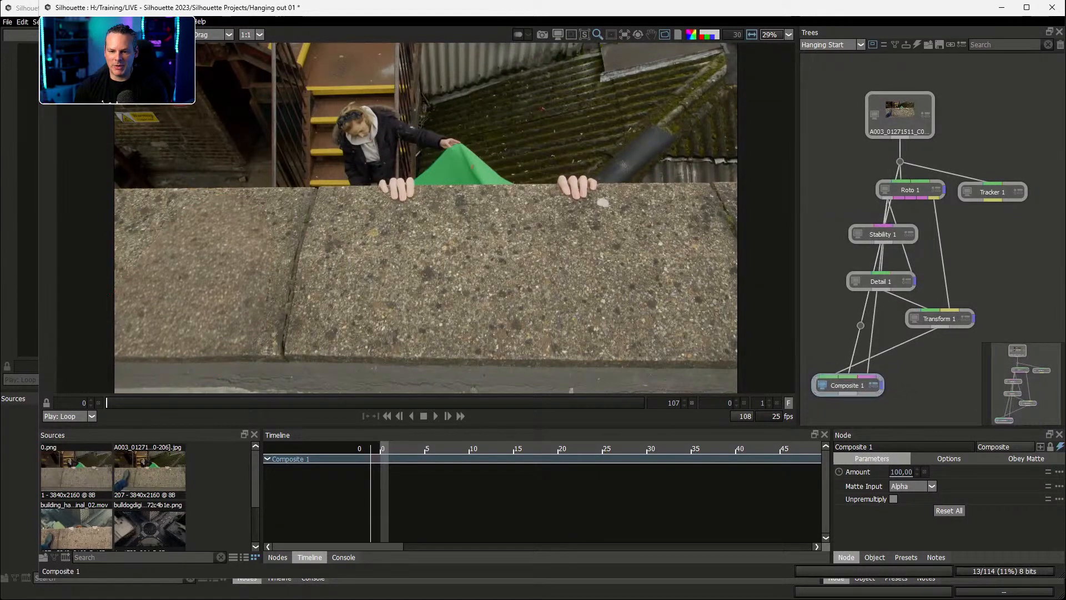
pyautogui.moveTo(859, 326); pyautogui.dragTo(817, 165)
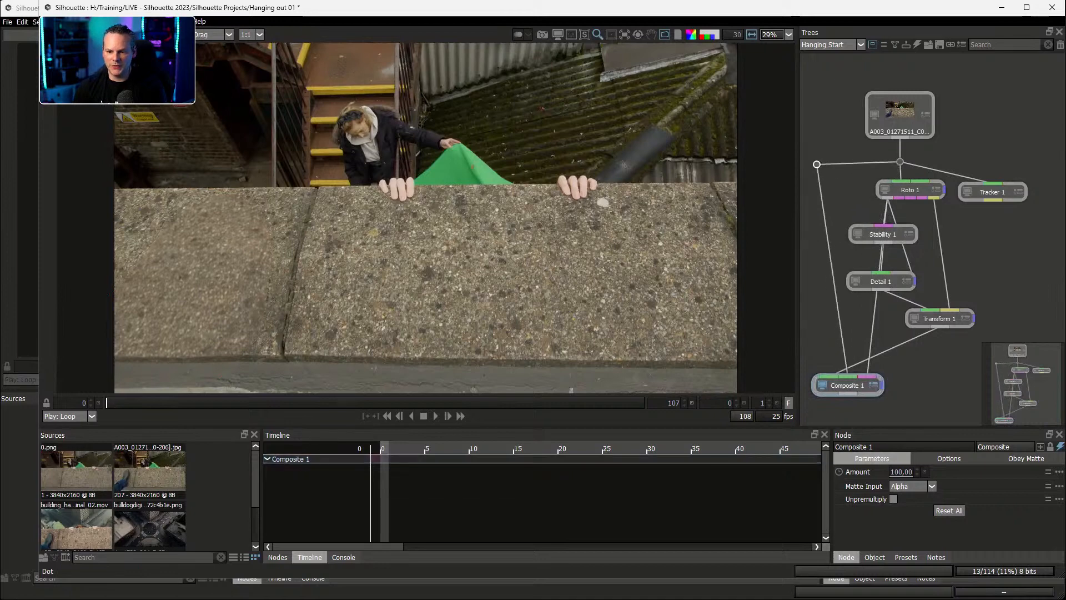
pyautogui.keyDown('alt'); pyautogui.click(875, 317); pyautogui.keyUp('alt')
pyautogui.moveTo(874, 317); pyautogui.dragTo(831, 205)
pyautogui.moveTo(848, 387)
pyautogui.mouseDown()
pyautogui.moveTo(832, 393)
pyautogui.moveTo(843, 395)
pyautogui.mouseUp()
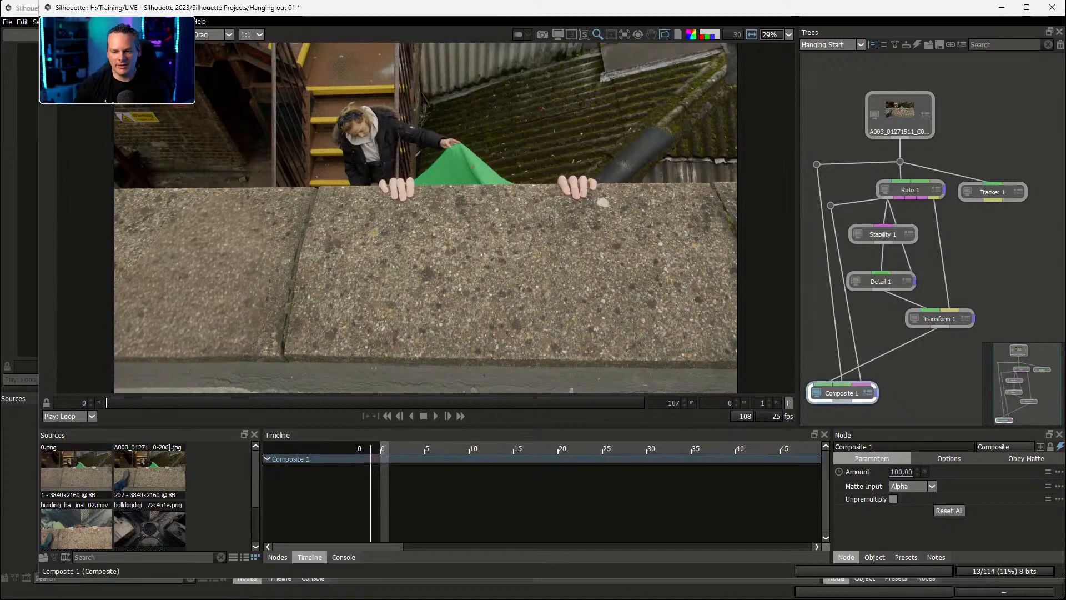
# Soften the patch edge by setting Roto 1's alpha blur to 121, and return to Composite 1
pyautogui.press('space')
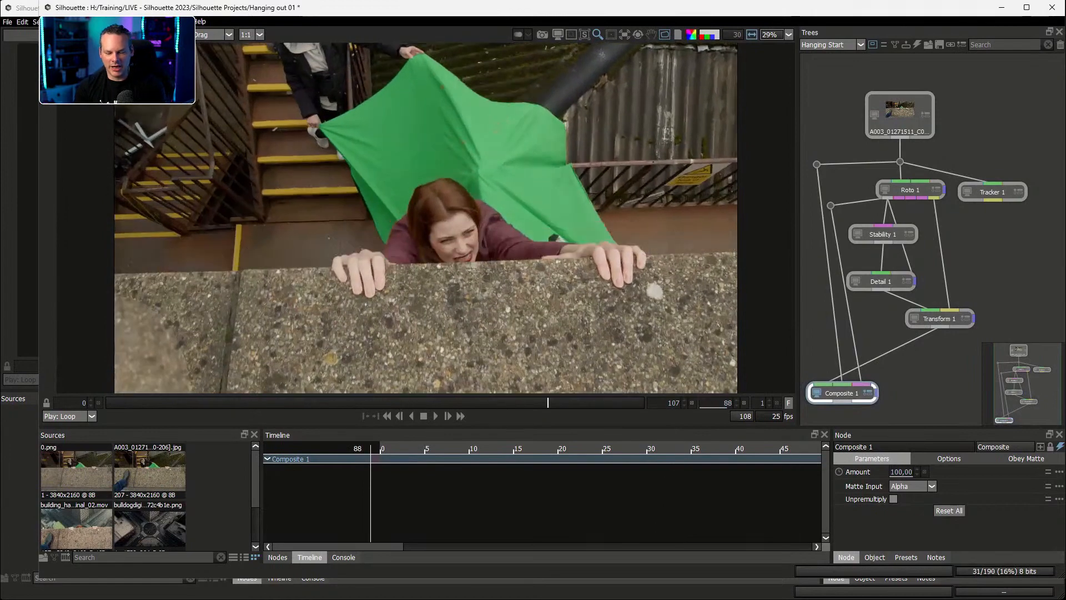
pyautogui.click(908, 190)
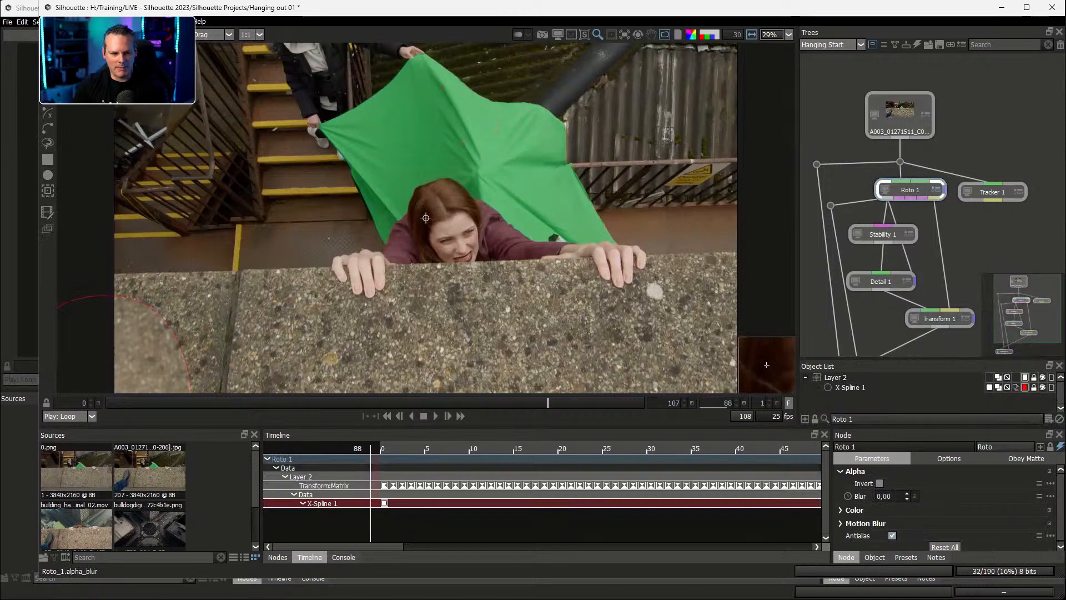
pyautogui.moveTo(889, 496)
pyautogui.mouseDown()
pyautogui.moveTo(920, 496)
pyautogui.moveTo(896, 496)
pyautogui.mouseUp()
pyautogui.press('a')
pyautogui.press('a')
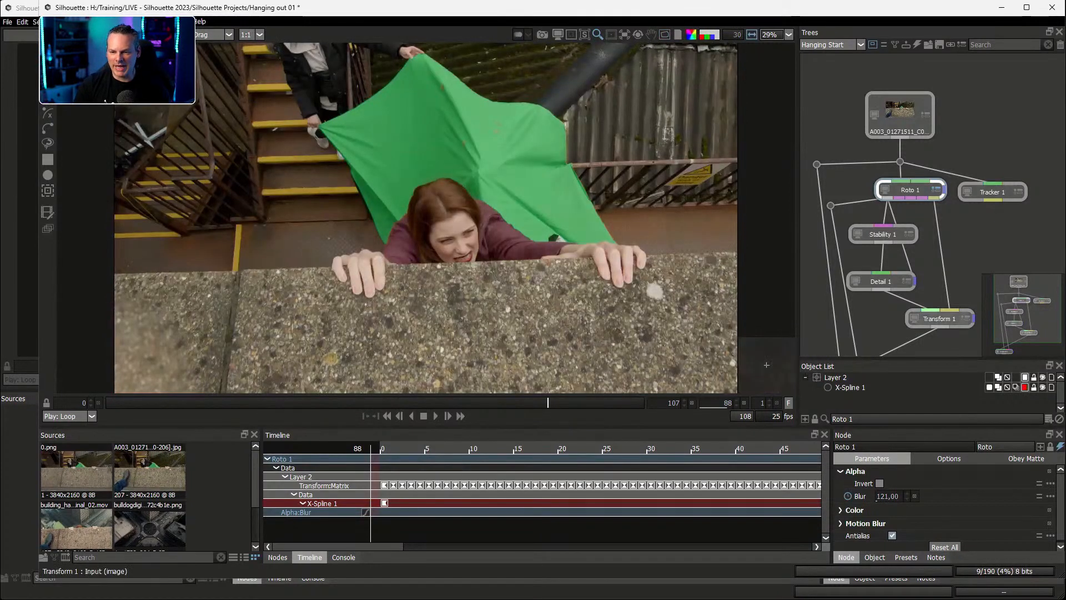
pyautogui.moveTo(938, 344); pyautogui.dragTo(961, 273)
pyautogui.click(864, 321)
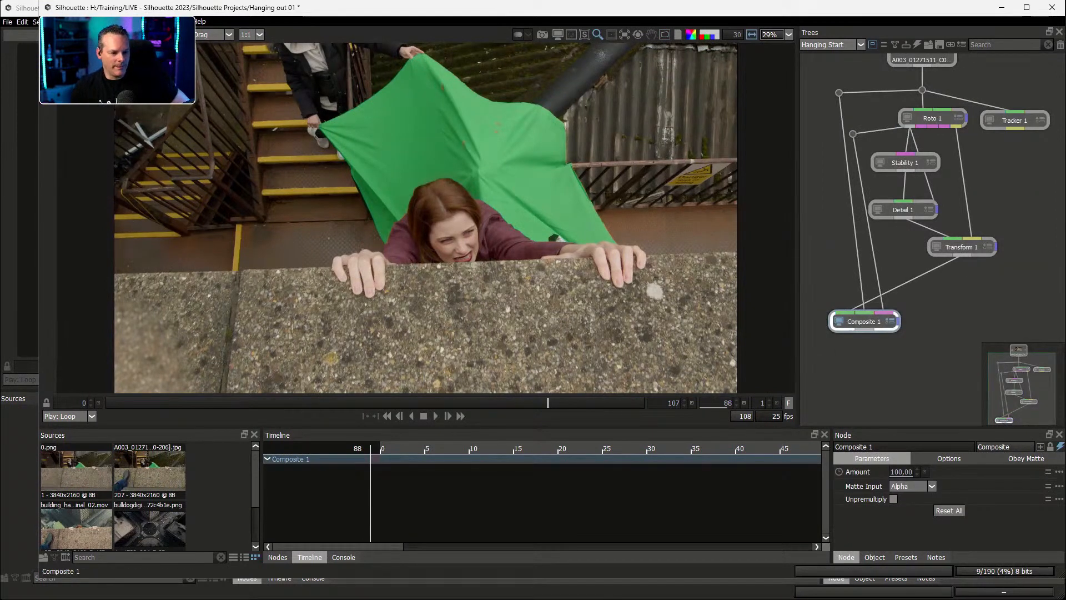
# Enable motion blur on Transform 1 and set its shutter phase to -90
pyautogui.doubleClick(962, 247)
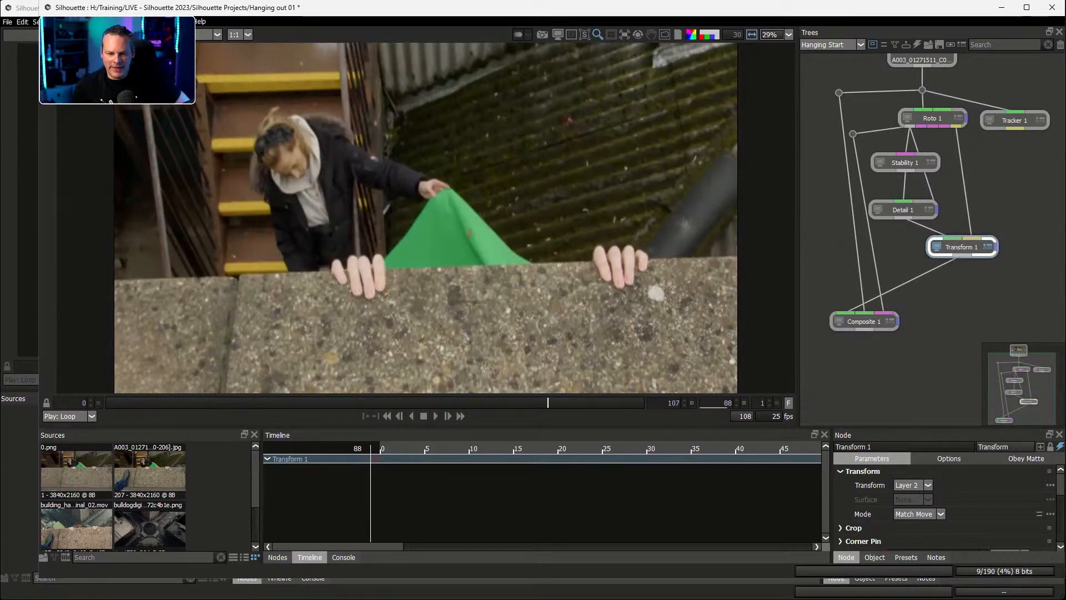
pyautogui.moveTo(167, 403); pyautogui.dragTo(106, 403)
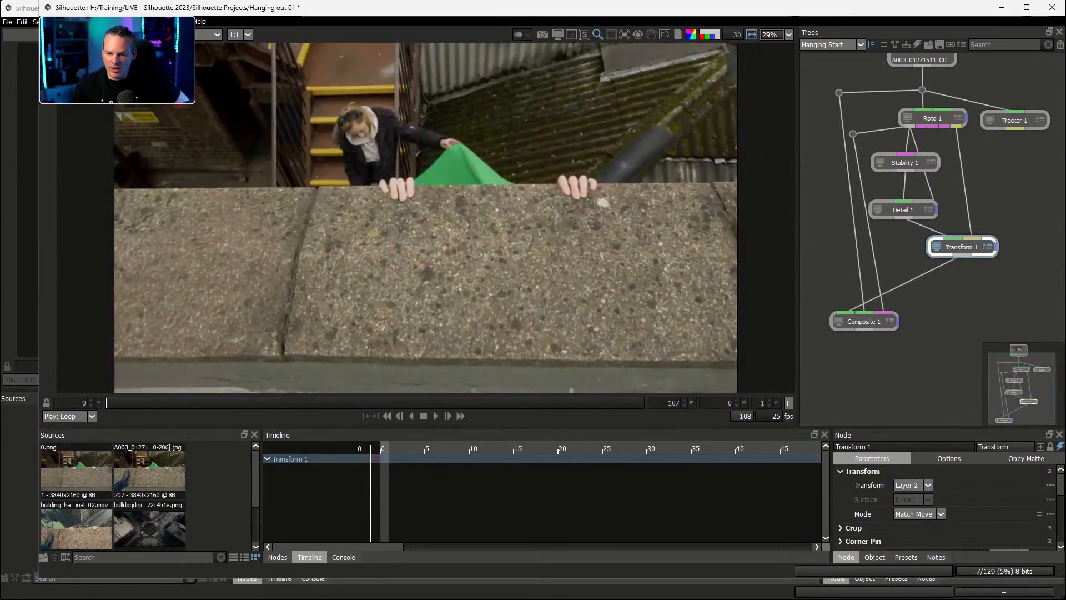
pyautogui.moveTo(722, 426); pyautogui.dragTo(721, 364)
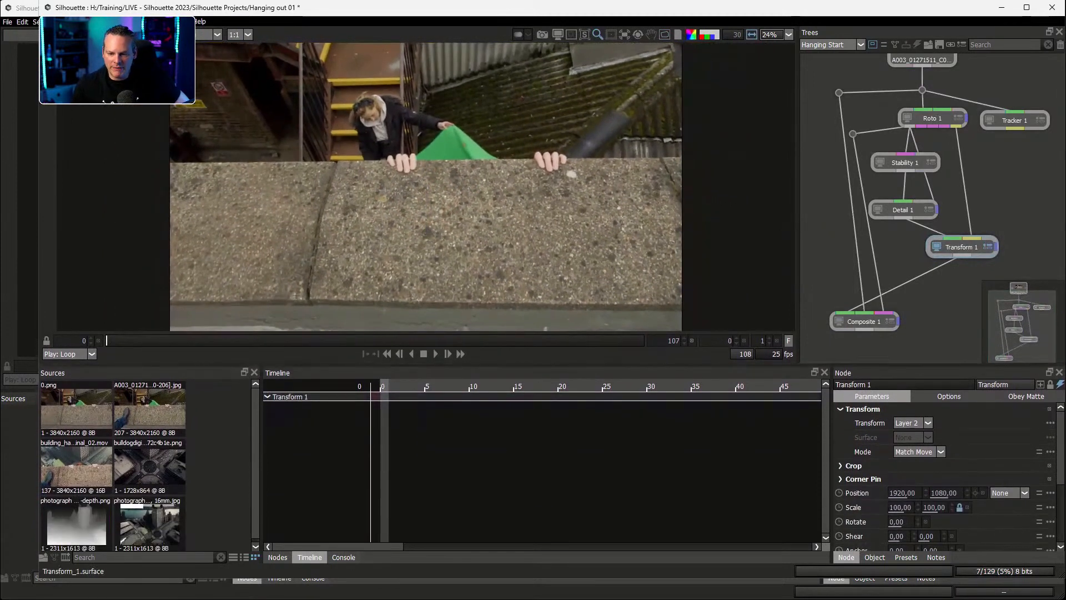
pyautogui.scroll(-3, 944, 477)
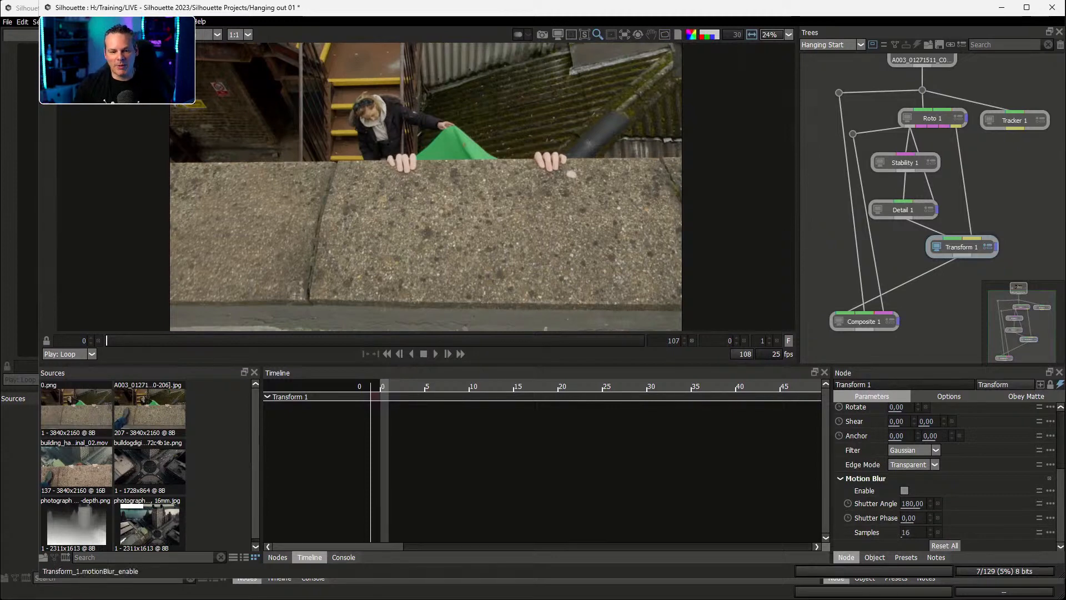
pyautogui.click(904, 491)
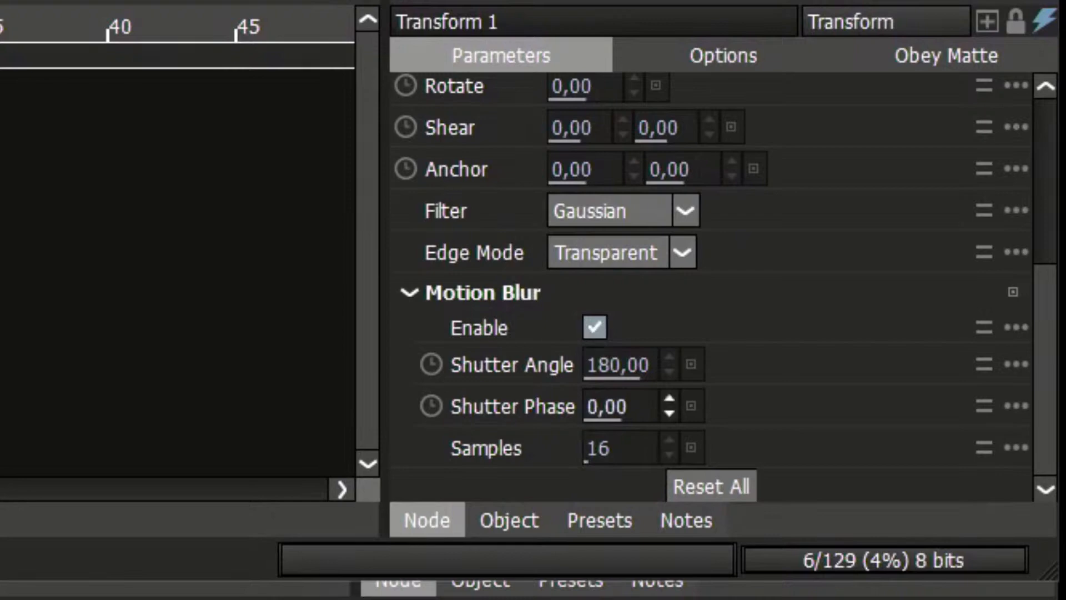
pyautogui.click(621, 406)
pyautogui.write('-90')
pyautogui.press('Return')
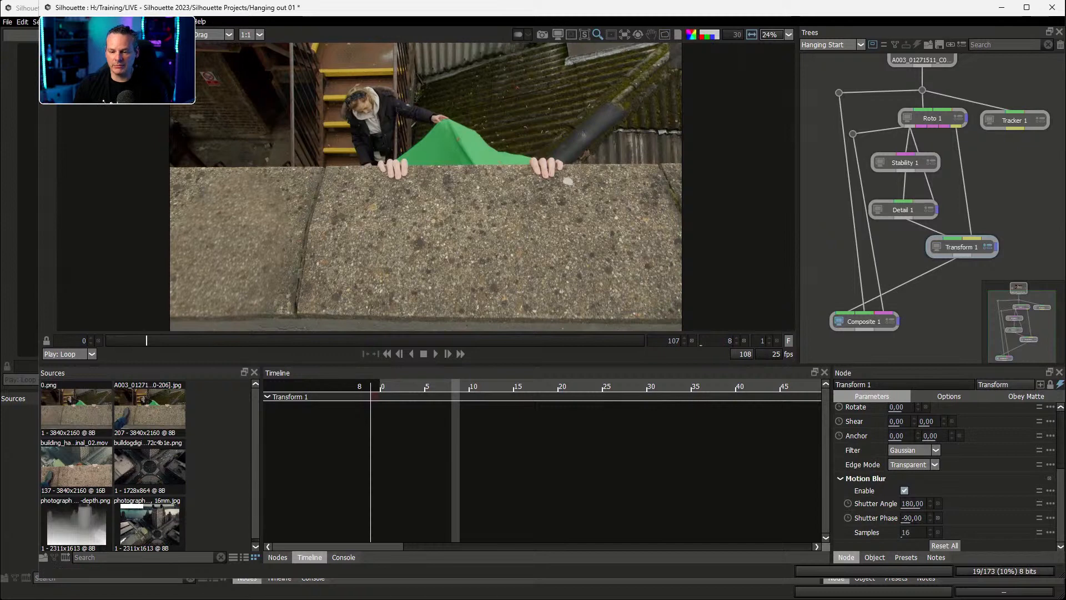
# Link Transform 1's shutter phase to its shutter angle with the expression motionBlur_shutterAngle*-0.5
pyautogui.moveTo(1040, 503); pyautogui.dragTo(1040, 517)
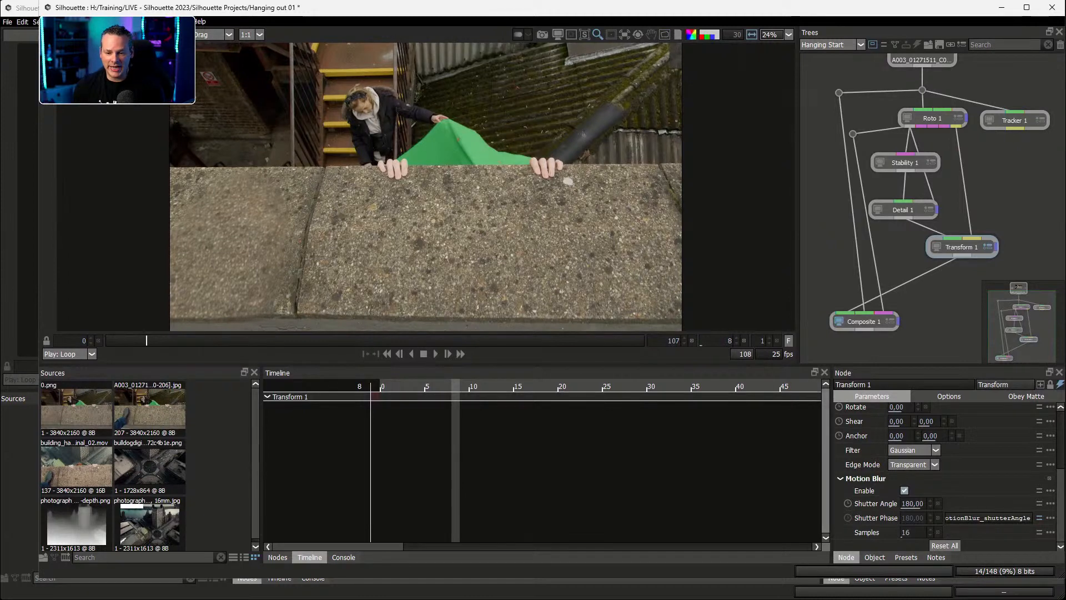
pyautogui.moveTo(831, 489); pyautogui.dragTo(502, 489)
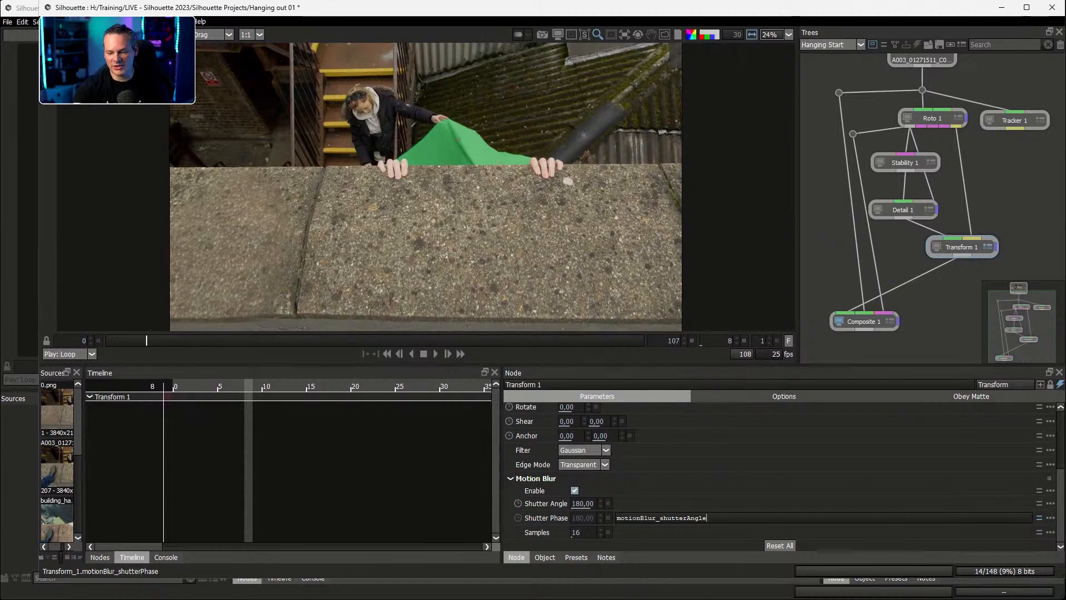
pyautogui.write('*-')
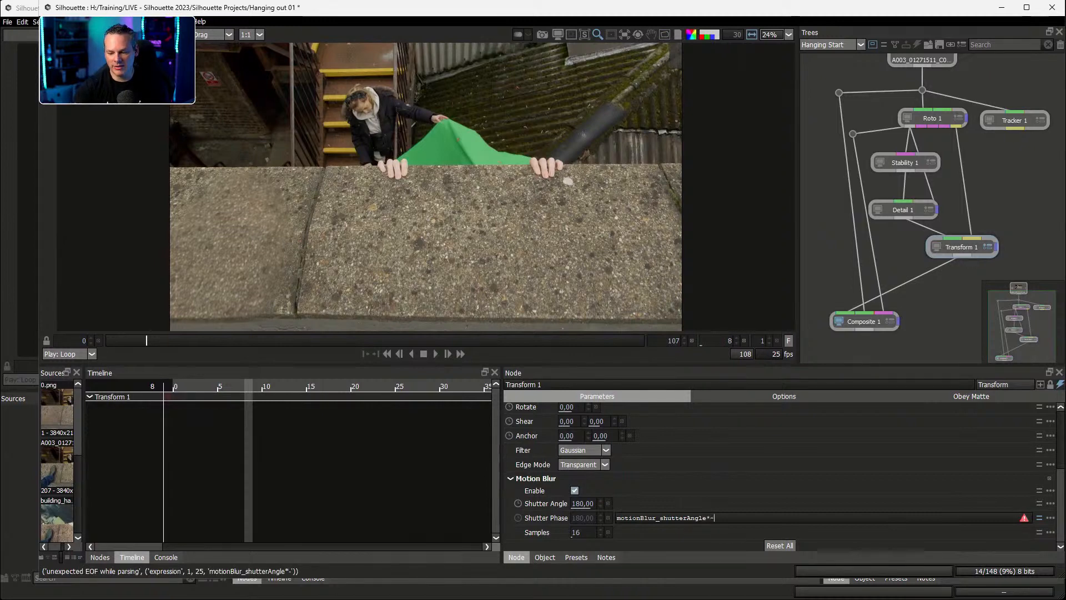
pyautogui.write('0.')
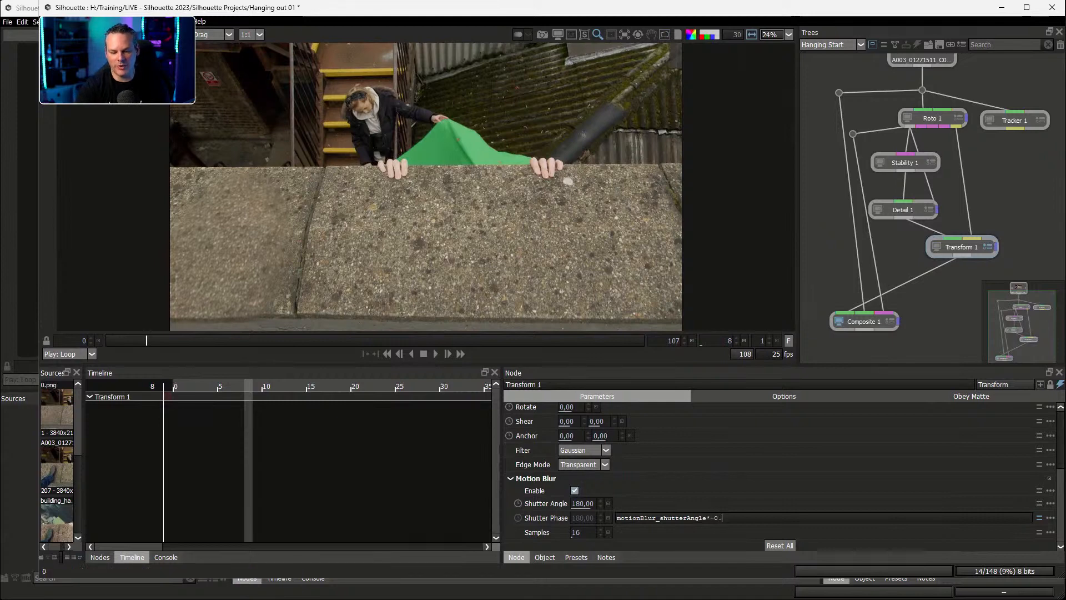
pyautogui.write('5')
pyautogui.press('Return')
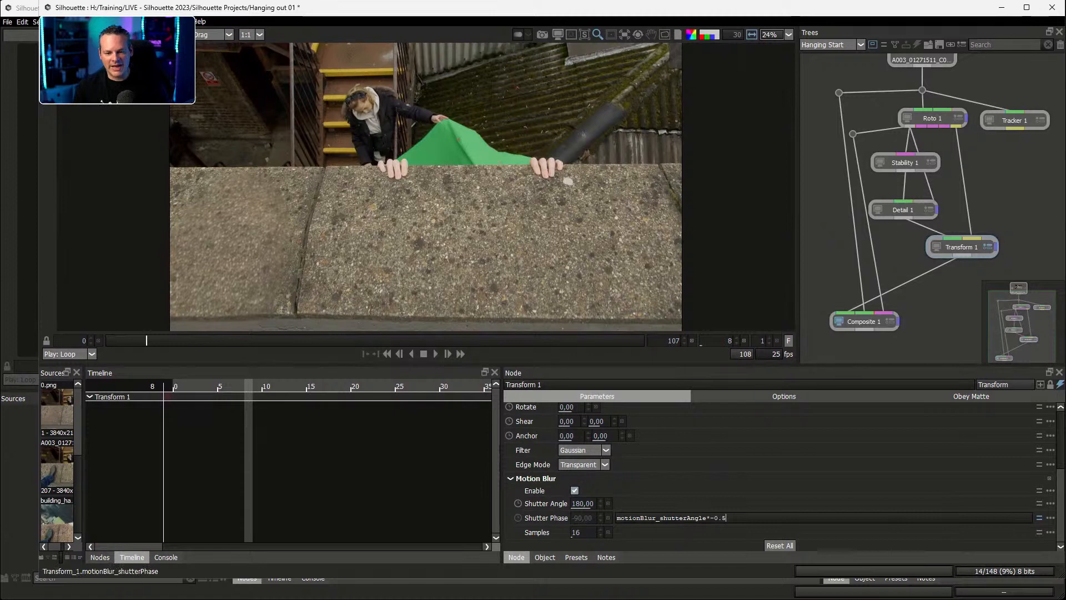
# Test the shutter phase expression with a shutter angle of 90, and set the angle back to 180
pyautogui.click(582, 503)
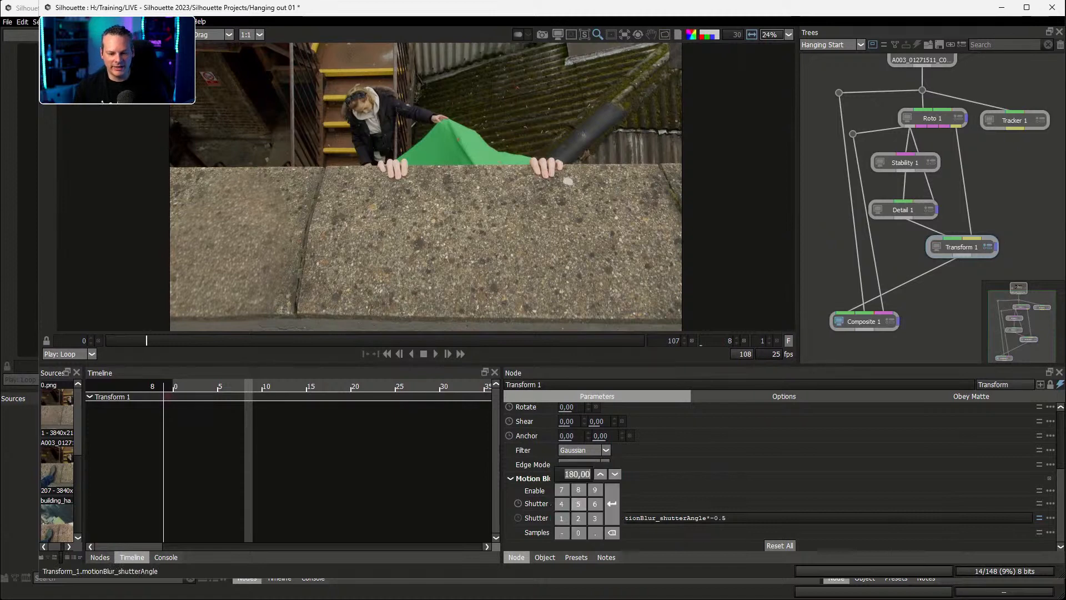
pyautogui.write('90')
pyautogui.press('Return')
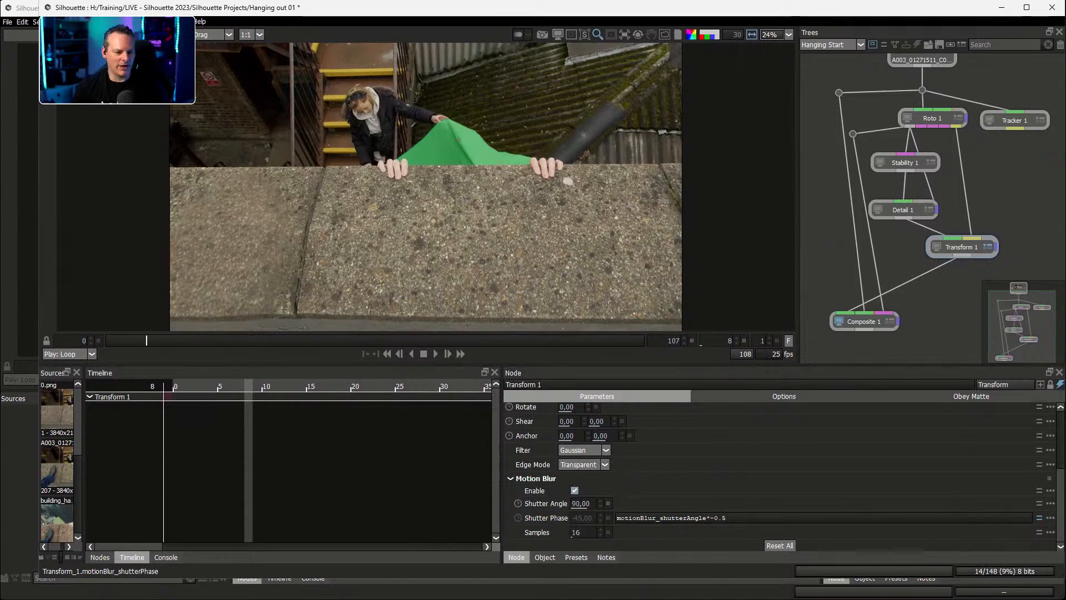
pyautogui.click(580, 503)
pyautogui.write('180')
pyautogui.press('Return')
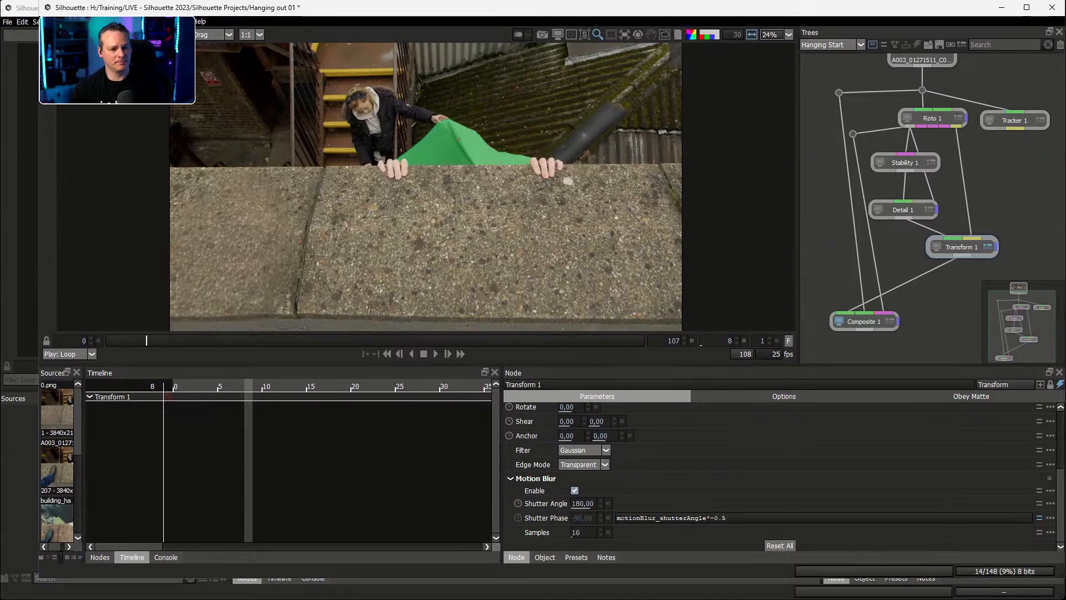
# Create a Motion Blur Controller and place it in the empty area beside Roto 1, outside the node chain
pyautogui.click(175, 22)
pyautogui.moveTo(192, 45)
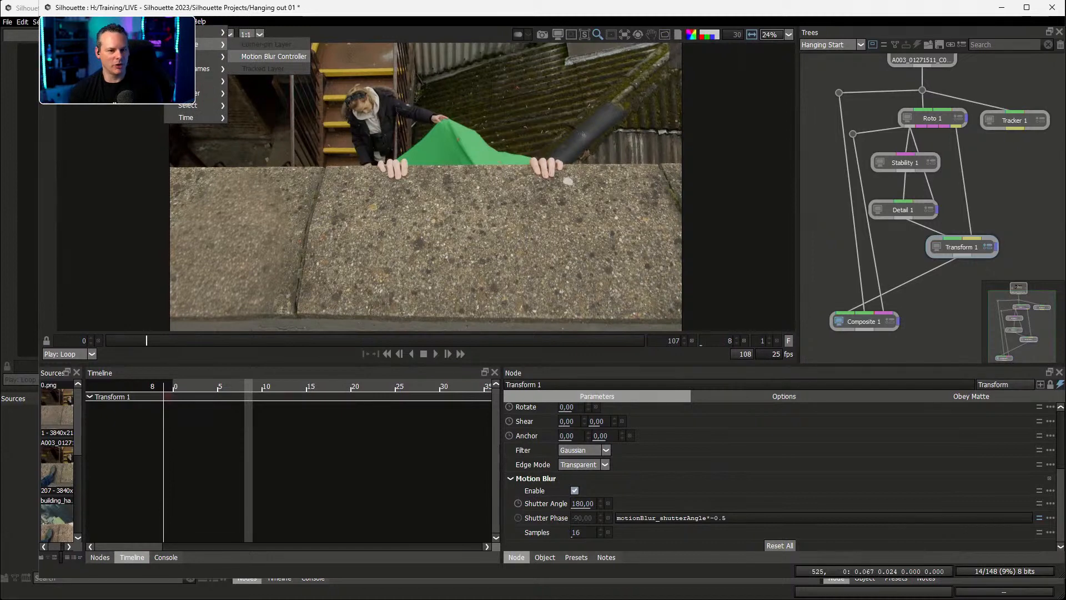
pyautogui.click(273, 56)
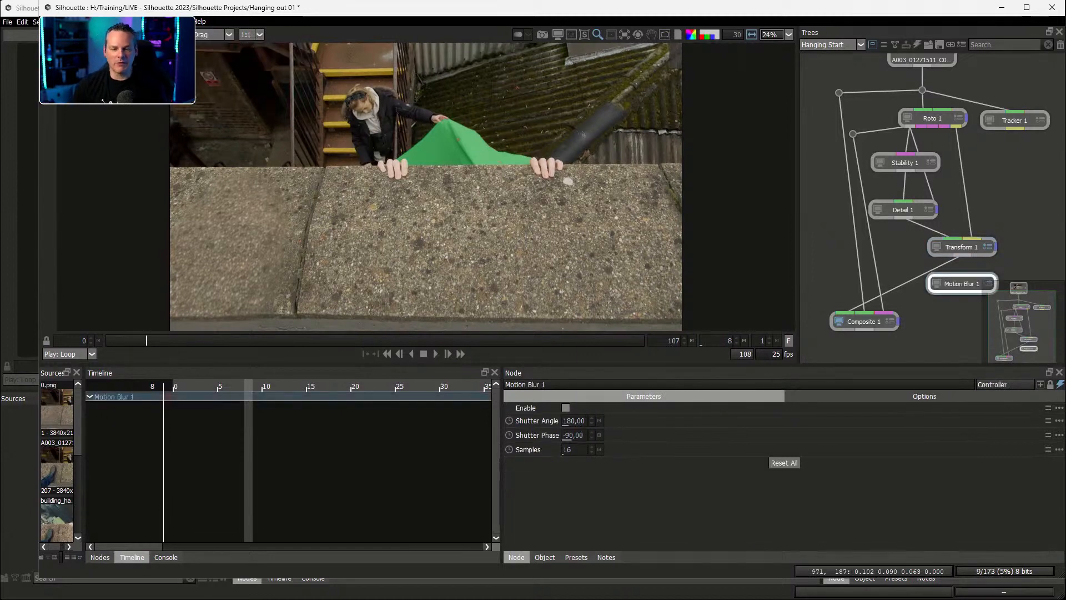
pyautogui.moveTo(955, 283); pyautogui.dragTo(938, 315)
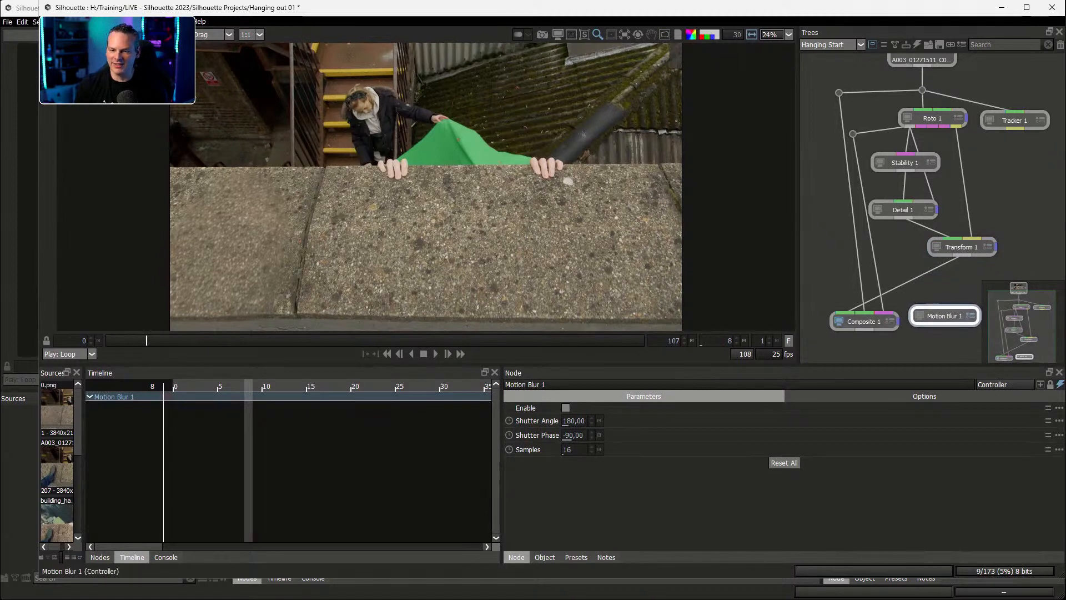
pyautogui.moveTo(944, 316); pyautogui.dragTo(853, 120)
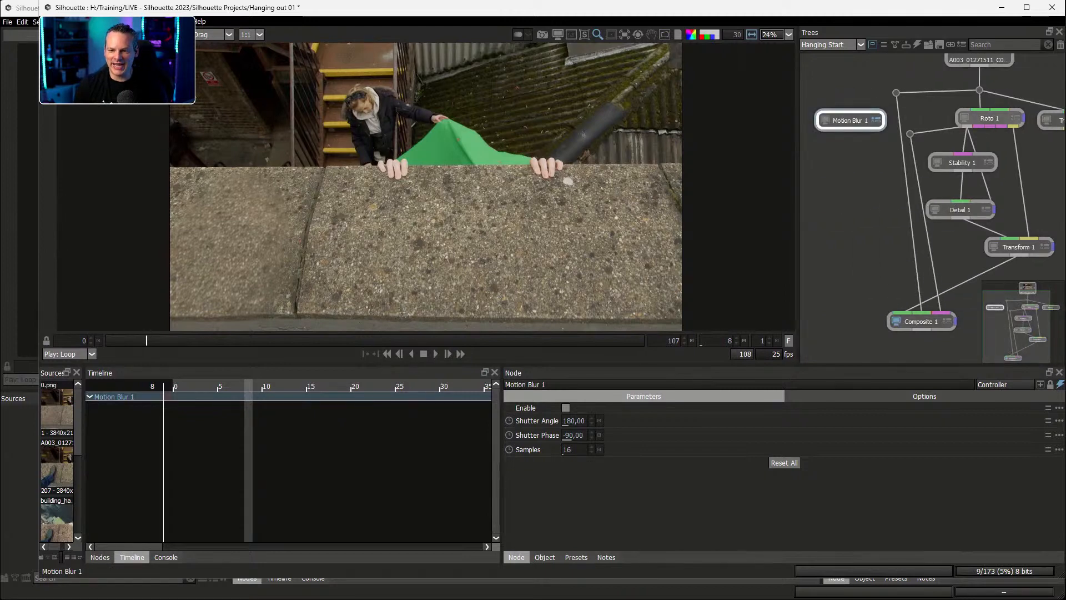
# View Roto 1 and look through its node options and object settings
pyautogui.click(990, 119)
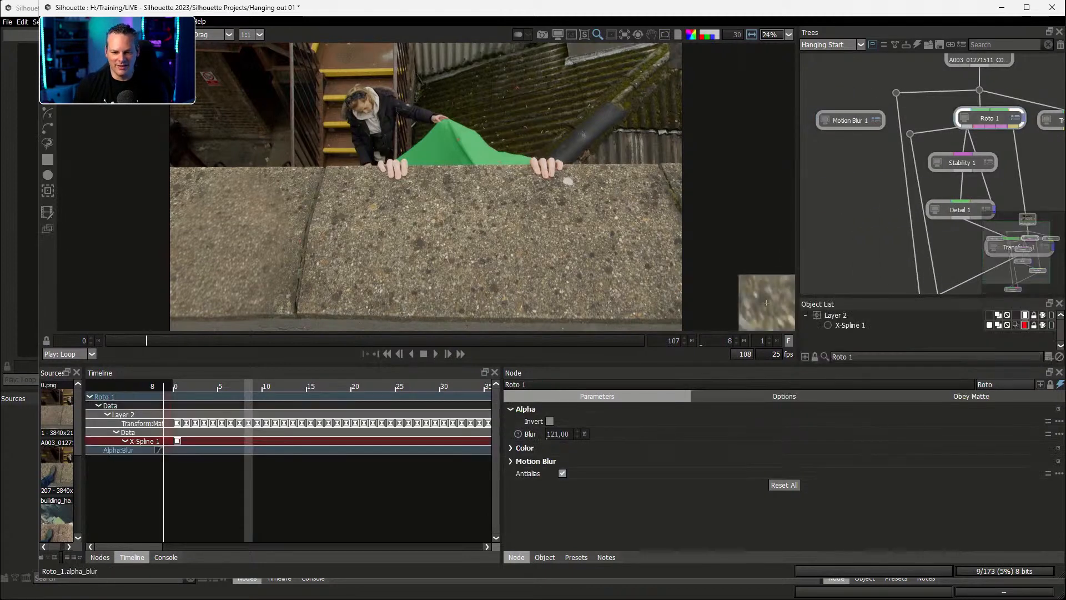
pyautogui.click(784, 397)
pyautogui.click(597, 396)
pyautogui.doubleClick(990, 118)
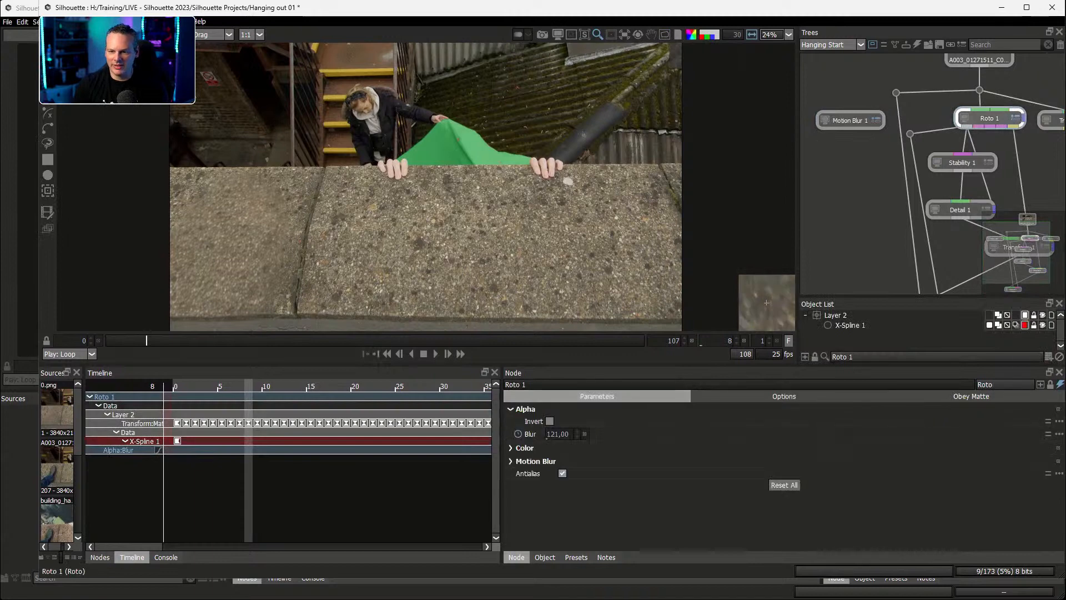
pyautogui.click(545, 557)
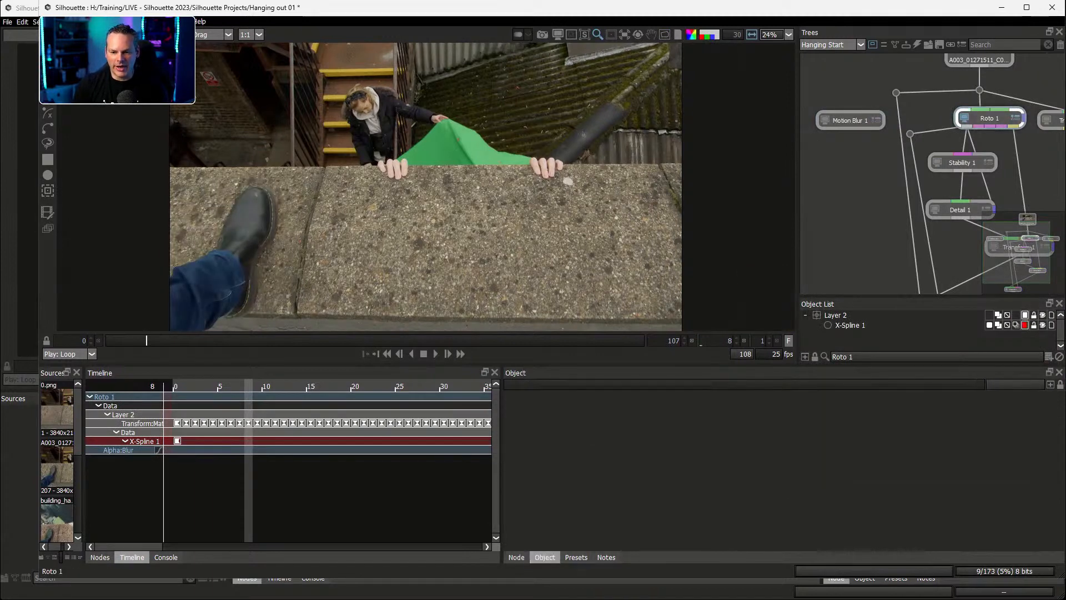
pyautogui.moveTo(933, 297); pyautogui.dragTo(933, 227)
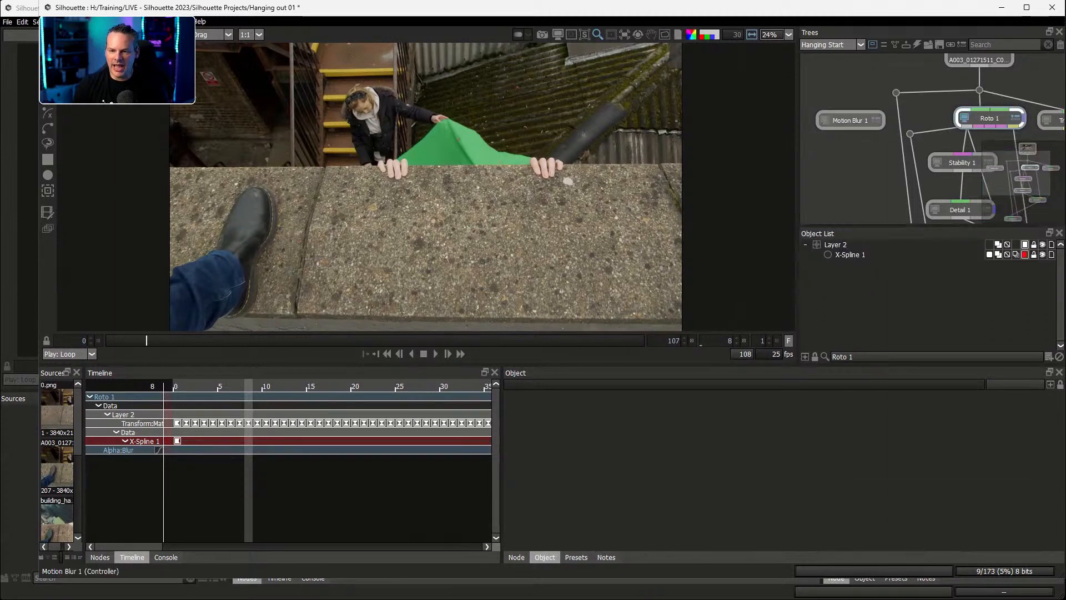
# Enable motion blur in the Motion Blur 1 controller and return to Roto 1's parameters
pyautogui.click(849, 120)
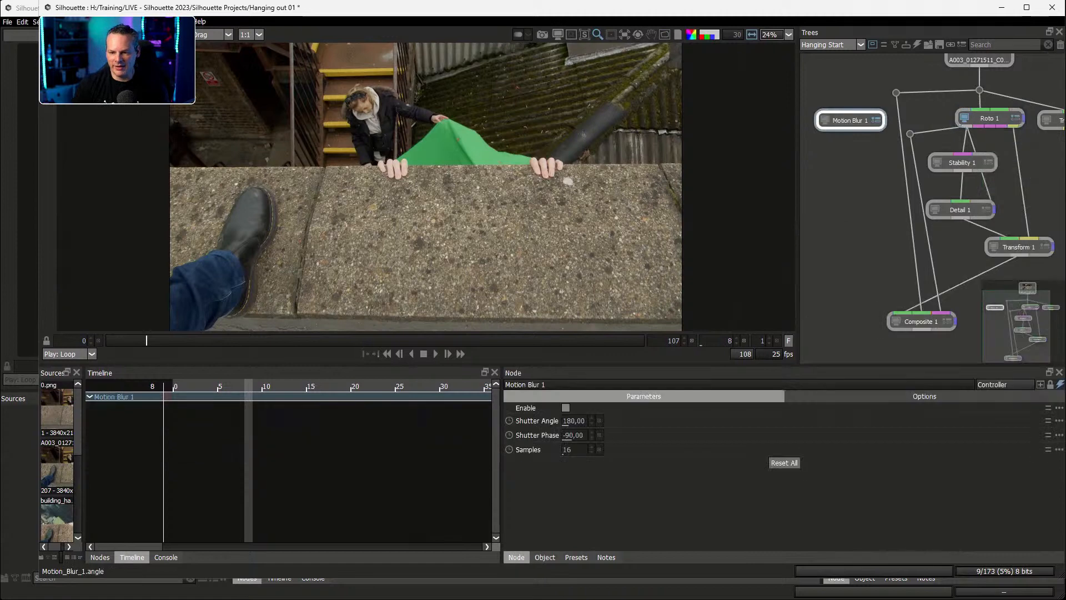
pyautogui.click(565, 408)
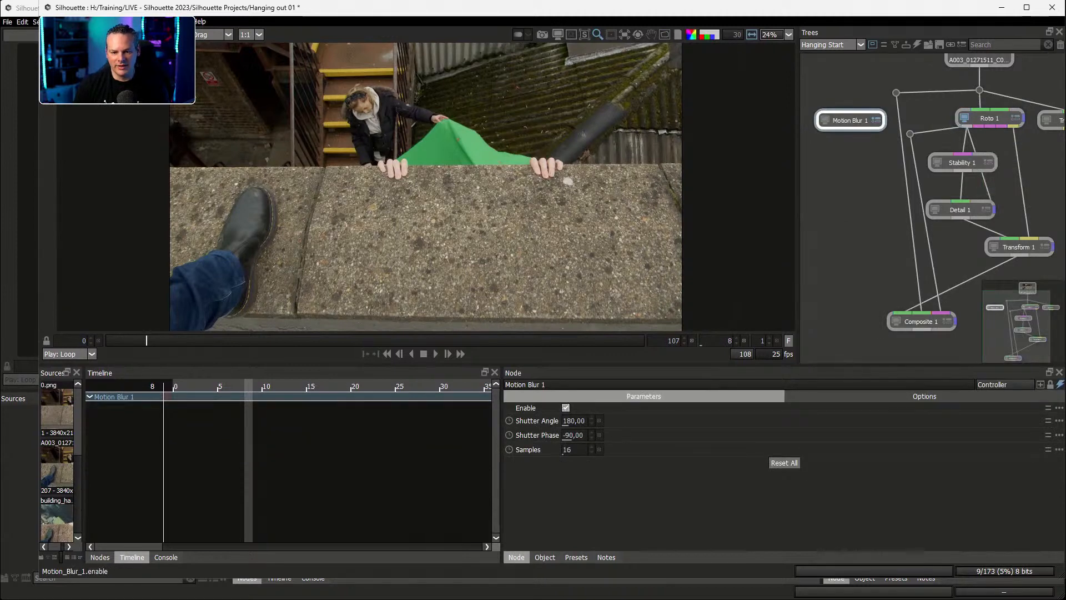
pyautogui.click(989, 118)
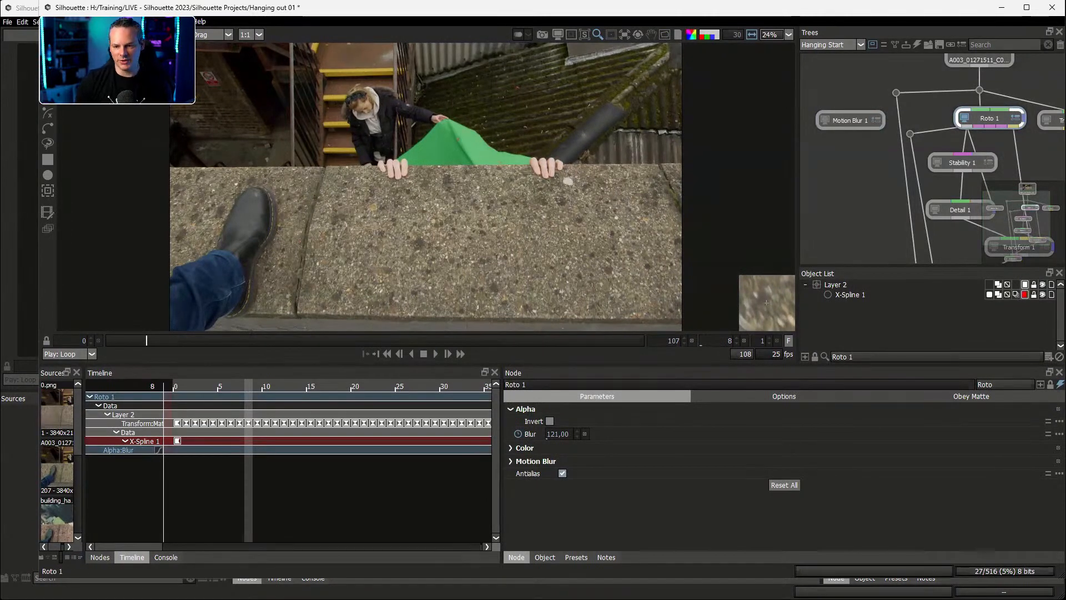
# Widen the application window to the screen edge and open the Script Editor
pyautogui.click(850, 120)
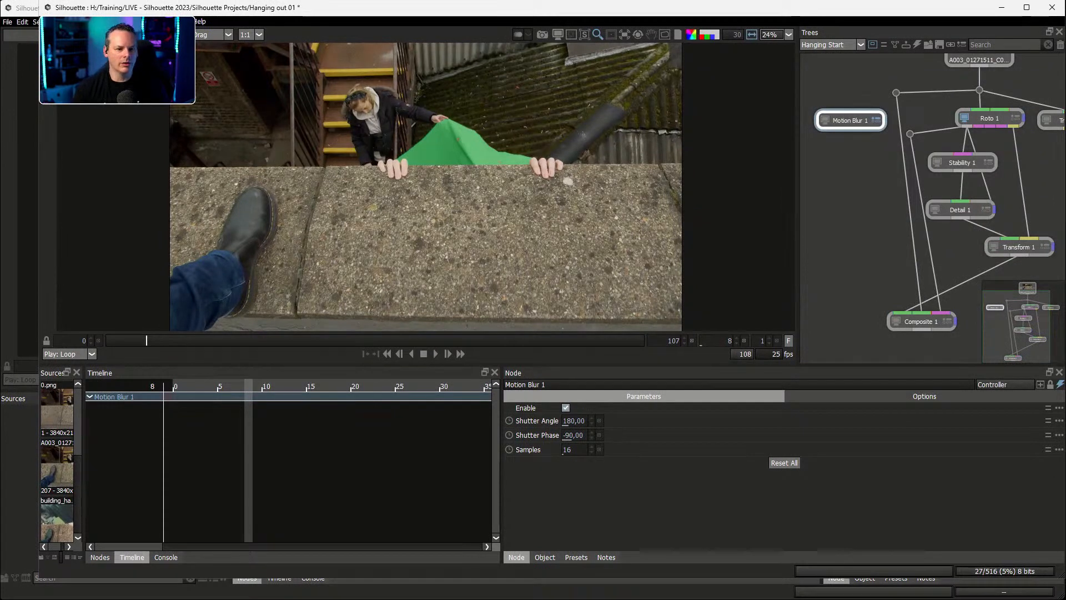
pyautogui.moveTo(38, 145); pyautogui.dragTo(1, 145)
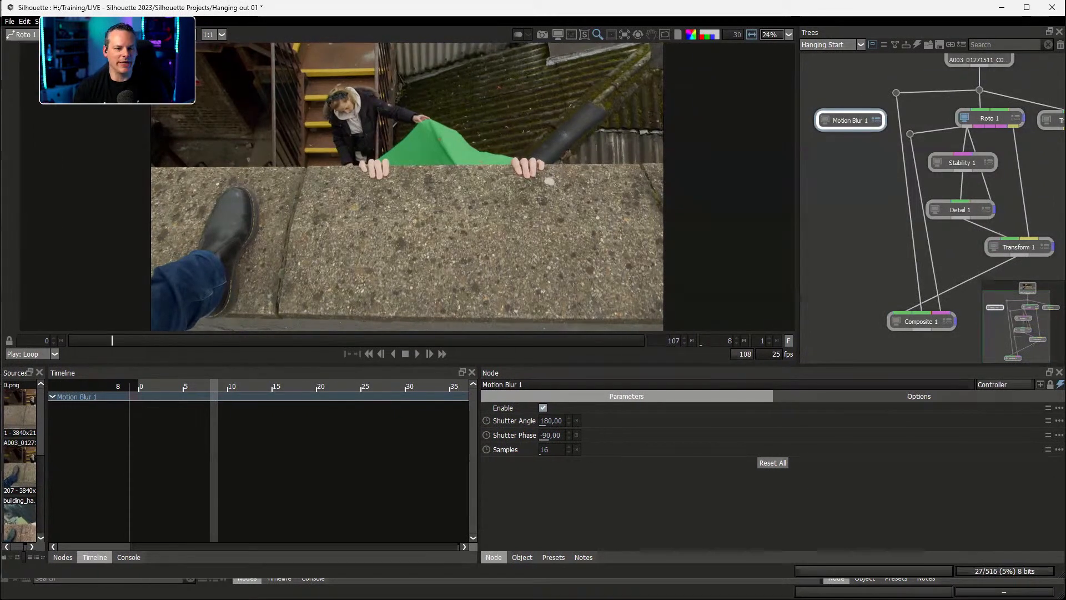
pyautogui.click(9, 21)
pyautogui.moveTo(71, 21)
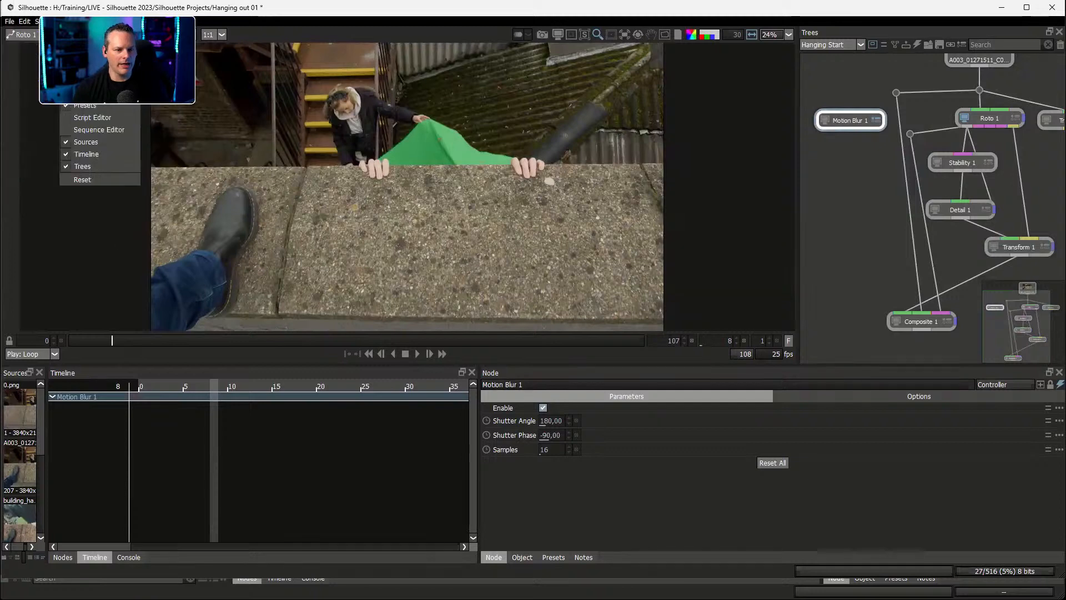
pyautogui.click(92, 117)
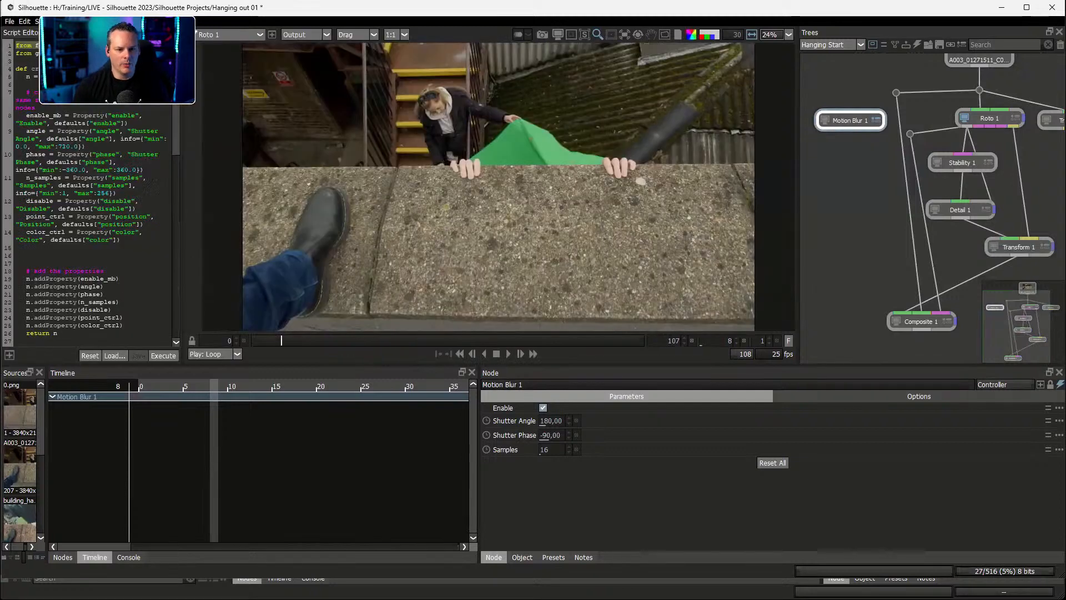
# Execute the custom controller script from the Script Editor and place the new controller node below Motion Blur 1
pyautogui.moveTo(176, 133); pyautogui.dragTo(176, 314)
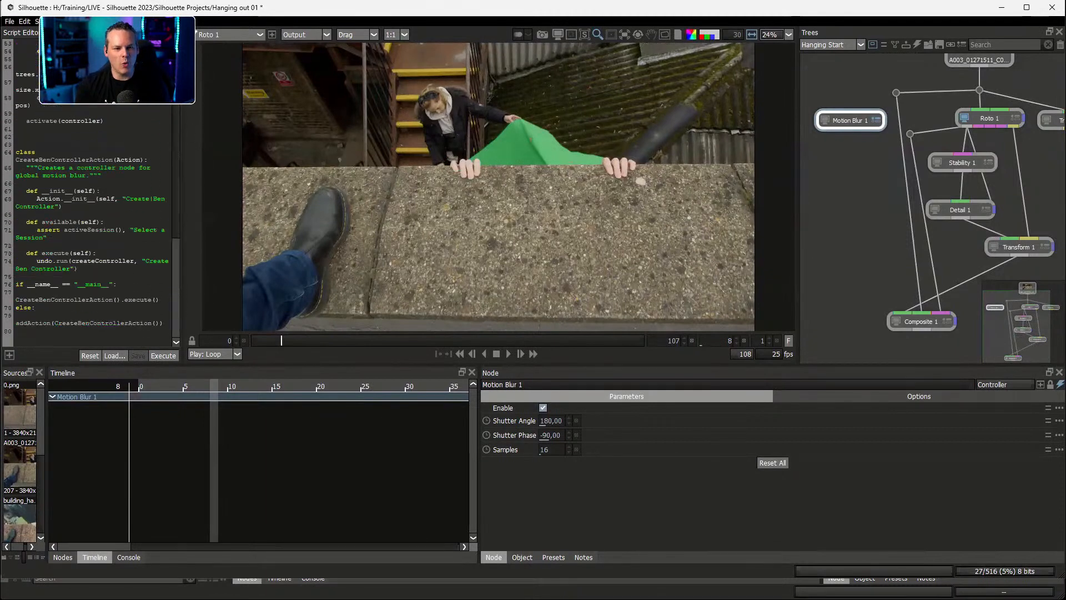
pyautogui.click(163, 356)
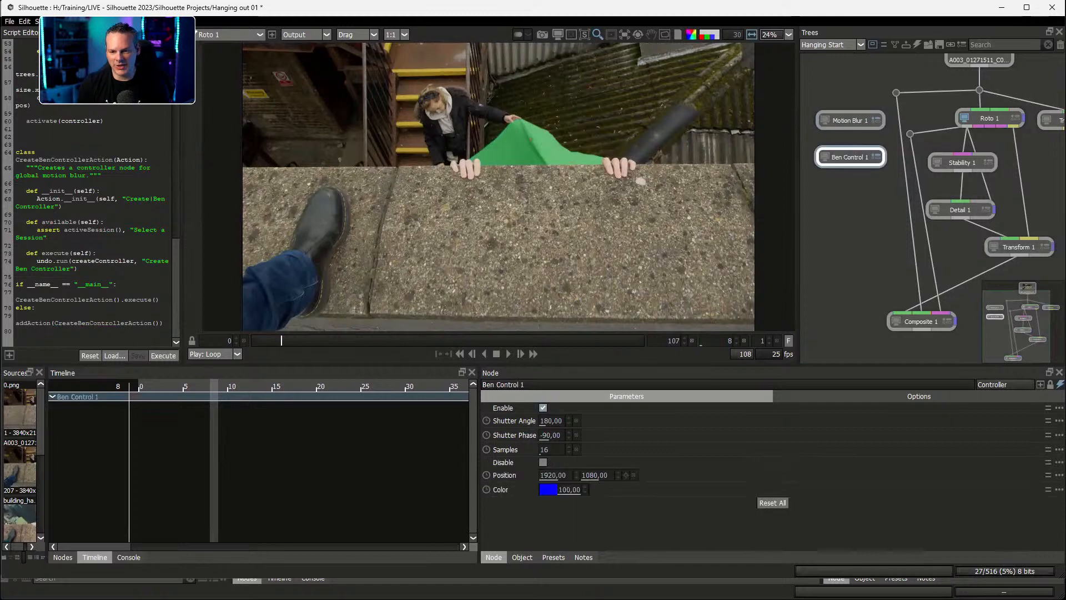
pyautogui.moveTo(850, 157); pyautogui.dragTo(842, 211)
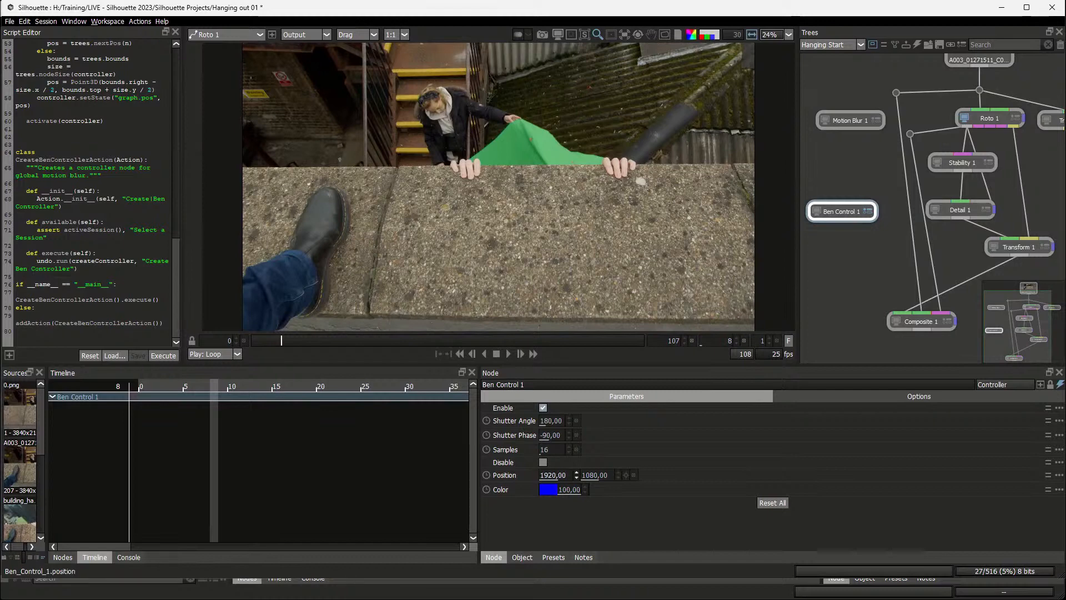
# Set the custom controller's horizontal position to 1971 and its color to pink-red #ff2b5c
pyautogui.moveTo(553, 475); pyautogui.dragTo(581, 475)
pyautogui.click(548, 490)
pyautogui.click(542, 217)
pyautogui.click(531, 218)
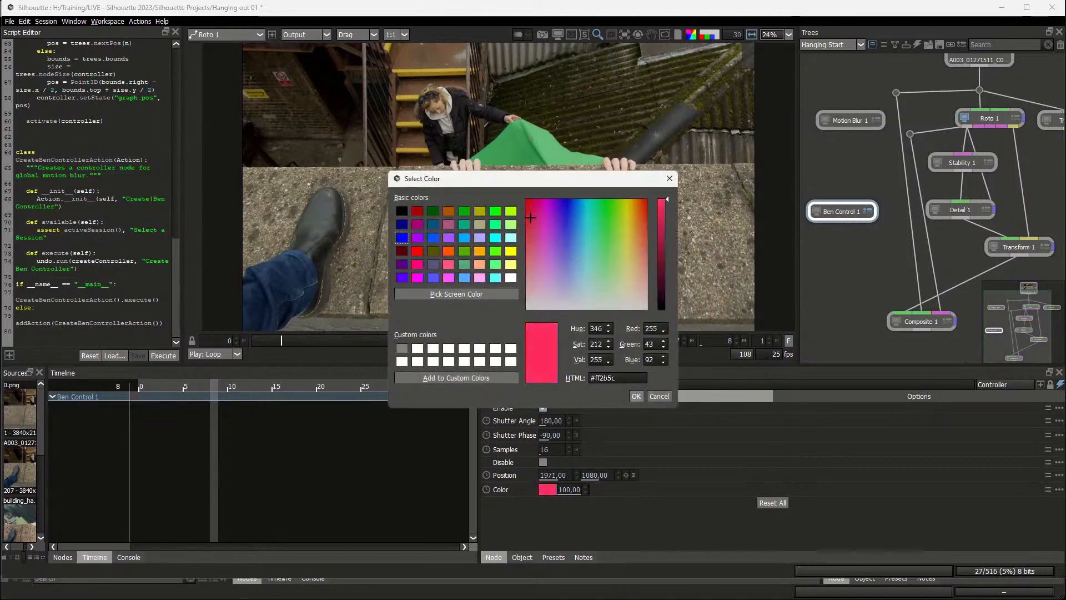
pyautogui.click(636, 397)
pyautogui.moveTo(569, 489)
pyautogui.mouseDown()
pyautogui.moveTo(547, 490)
pyautogui.moveTo(572, 490)
pyautogui.mouseUp()
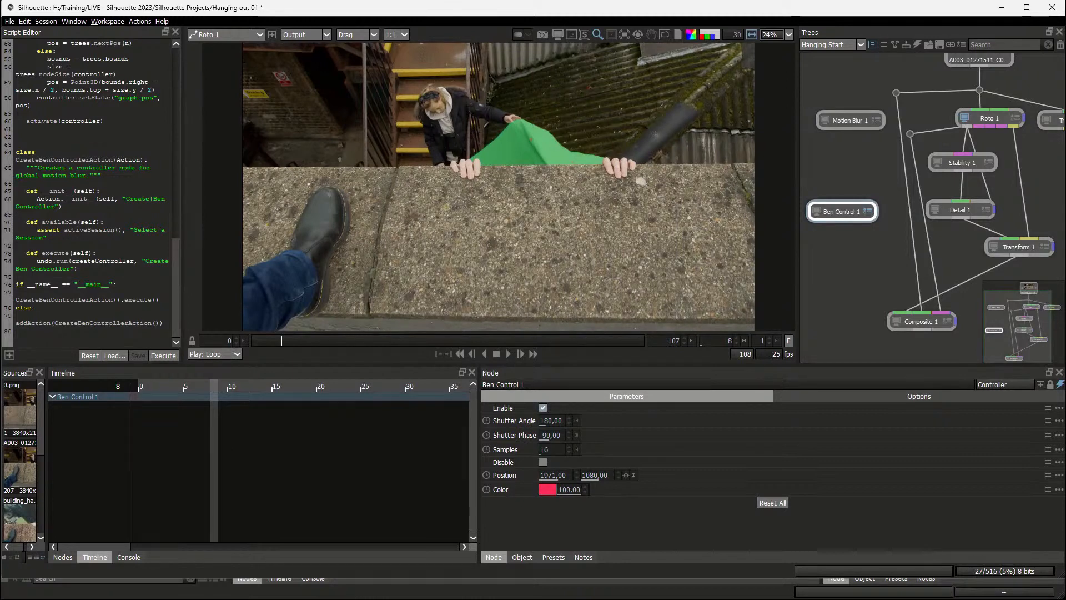
pyautogui.moveTo(841, 211); pyautogui.dragTo(847, 219)
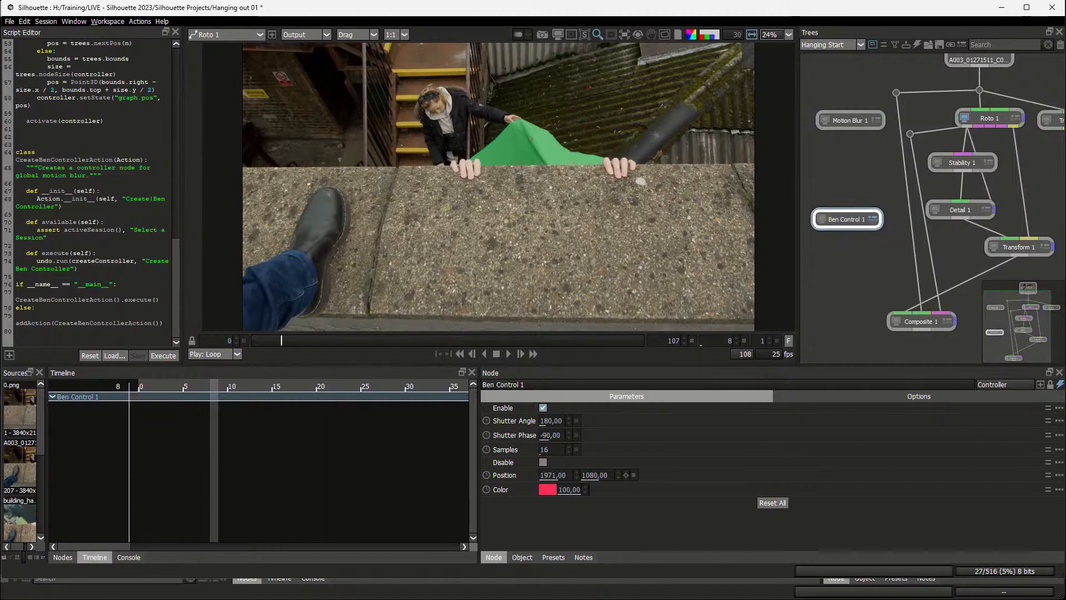
# Open the recent project Silhouette Primatte and Stability without saving the current project, and close the Script Editor
pyautogui.moveTo(283, 340); pyautogui.dragTo(511, 341)
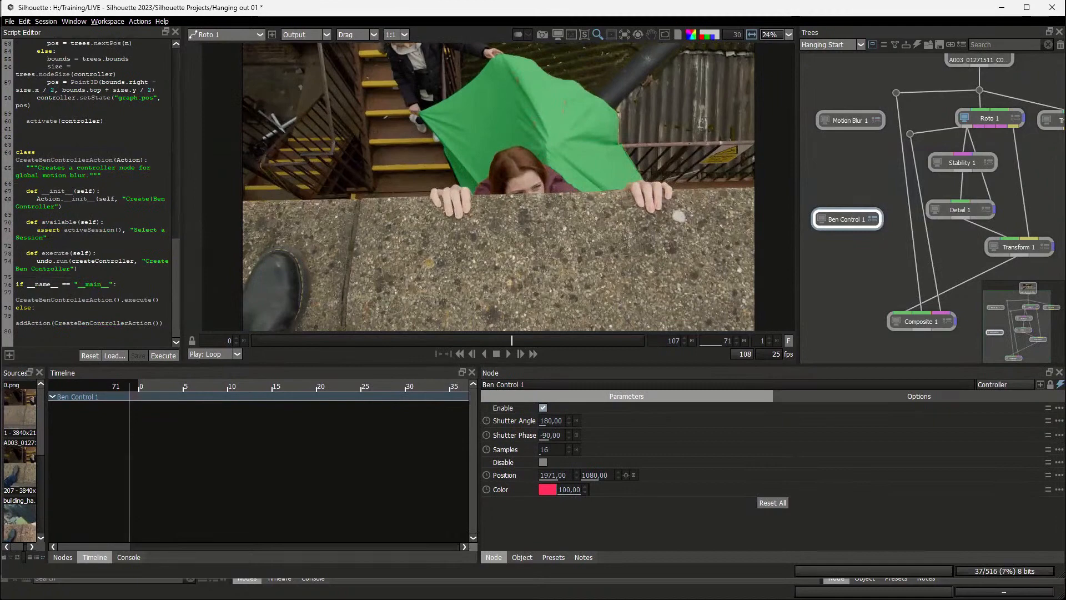
pyautogui.click(10, 22)
pyautogui.moveTo(41, 131)
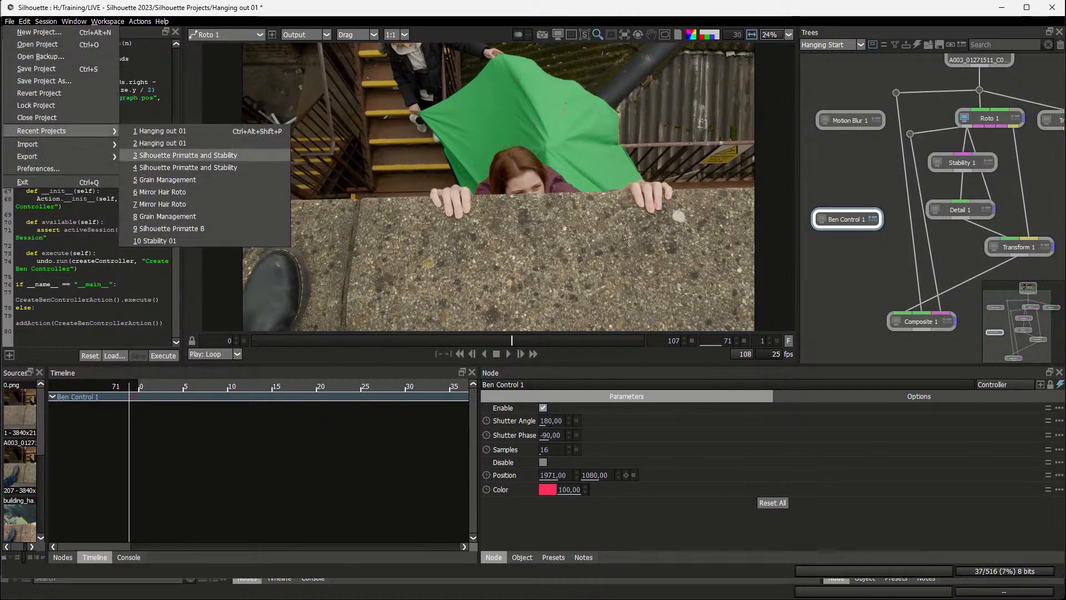
pyautogui.click(243, 155)
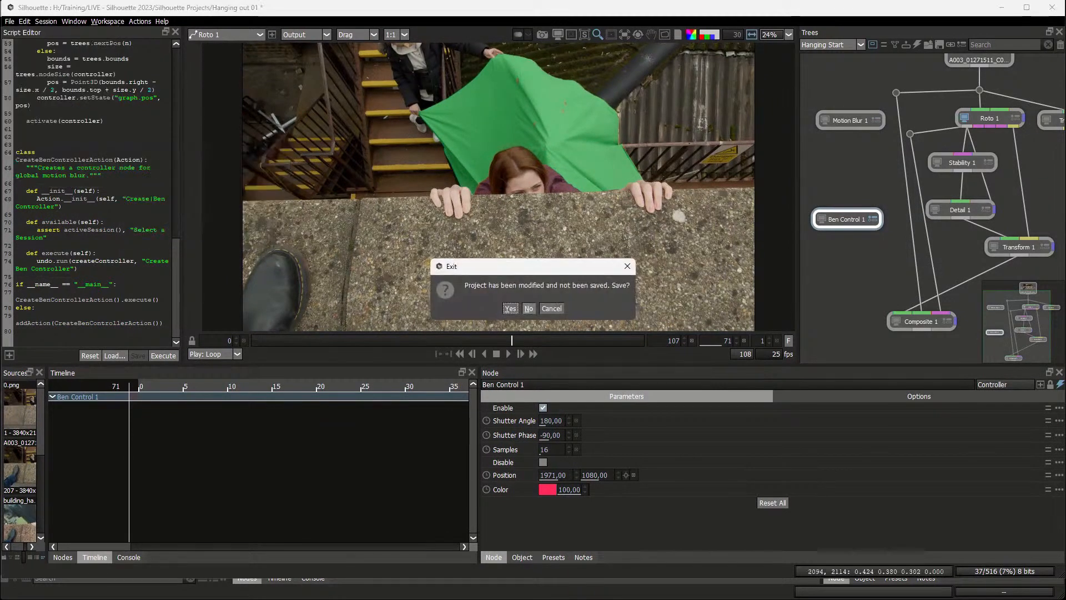
pyautogui.click(529, 309)
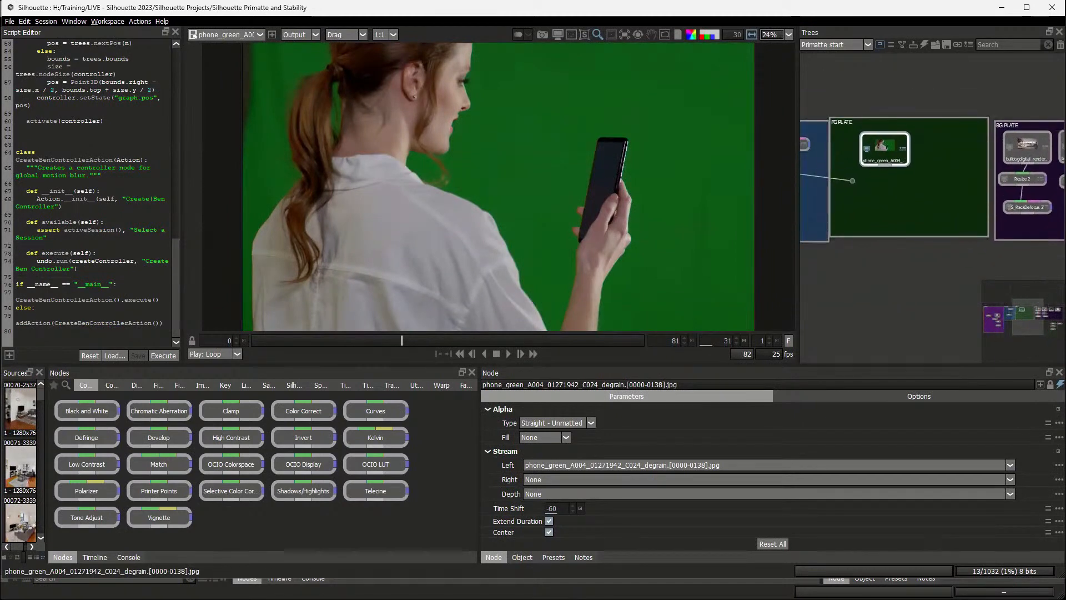
pyautogui.click(175, 31)
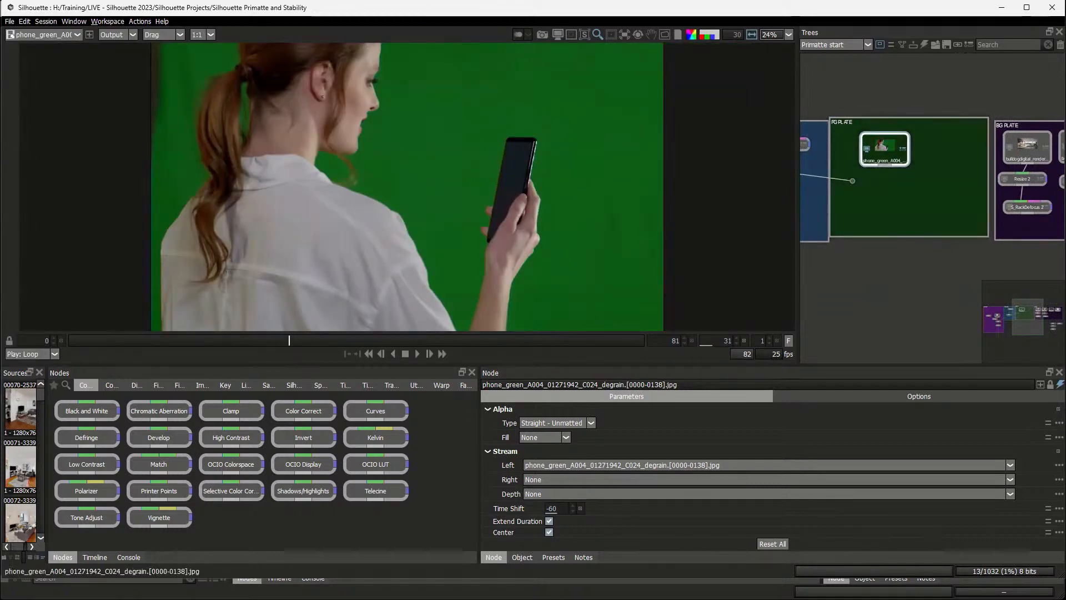
# Add a Primatte node to the green-screen phone plate and place it below the FG PLATE group
pyautogui.press('Tab')
pyautogui.write('primatte')
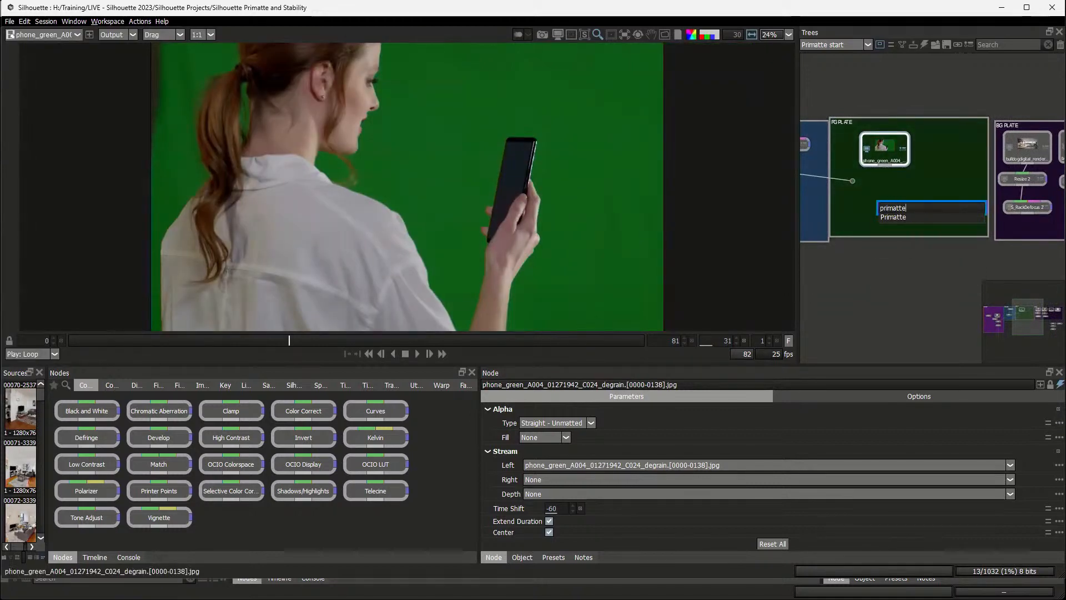
pyautogui.press('Return')
pyautogui.moveTo(884, 194); pyautogui.dragTo(888, 296)
# Add a Stability node and place it unconnected between the FG PLATE group and the Primatte node
pyautogui.press('Tab')
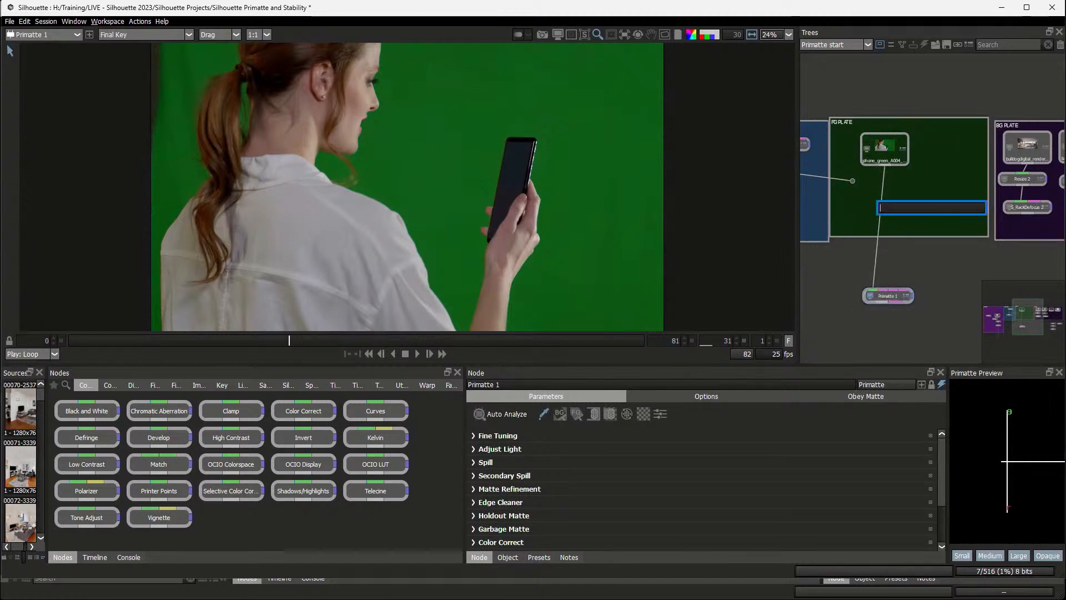
pyautogui.write('sdtab')
pyautogui.press('BackSpace')
pyautogui.press('BackSpace')
pyautogui.press('BackSpace')
pyautogui.press('BackSpace')
pyautogui.write('tabi')
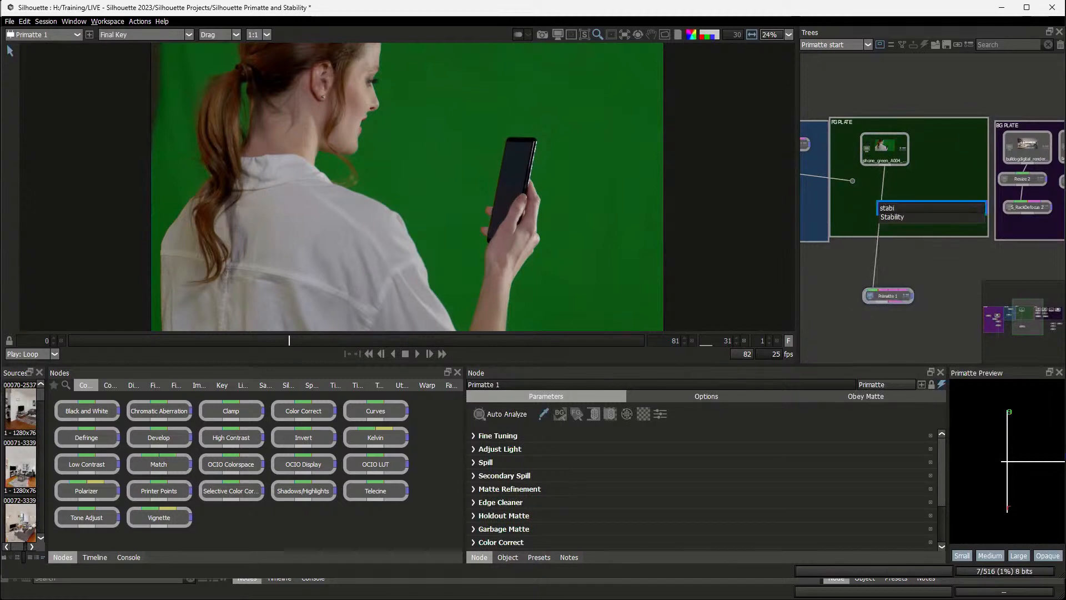
pyautogui.press('Return')
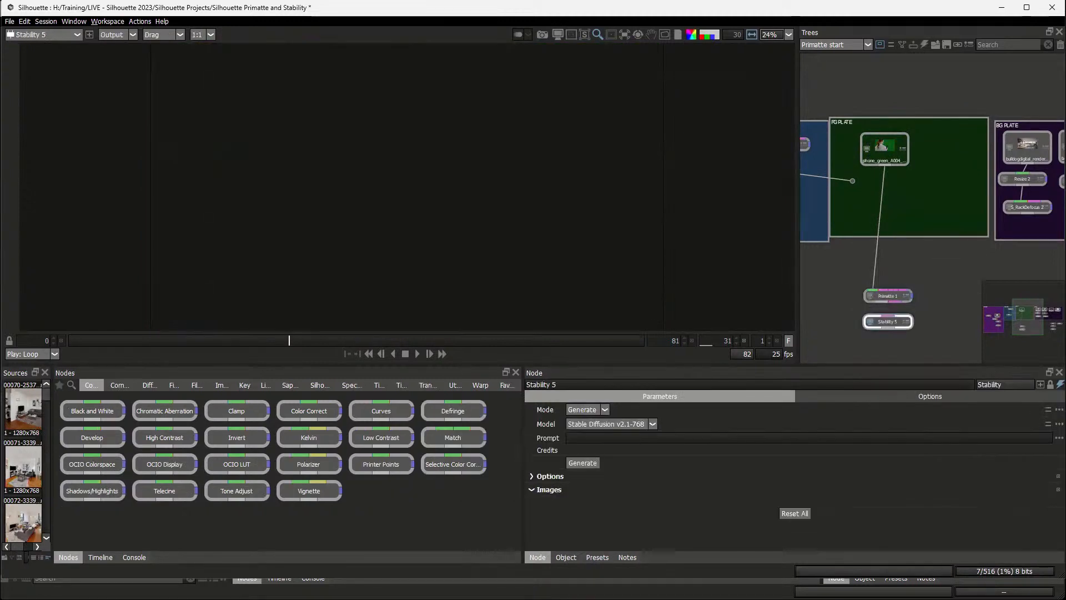
pyautogui.moveTo(888, 321); pyautogui.dragTo(926, 265)
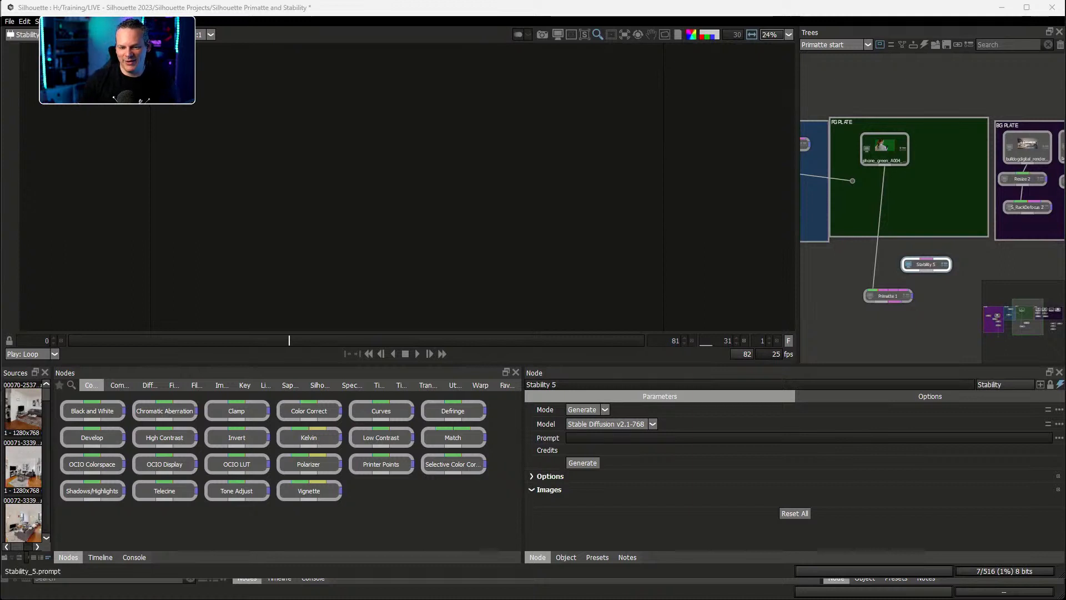
# Generate a single image in the Stability node with the prompt "pancakes", expanding the generation options beforehand
pyautogui.click(569, 438)
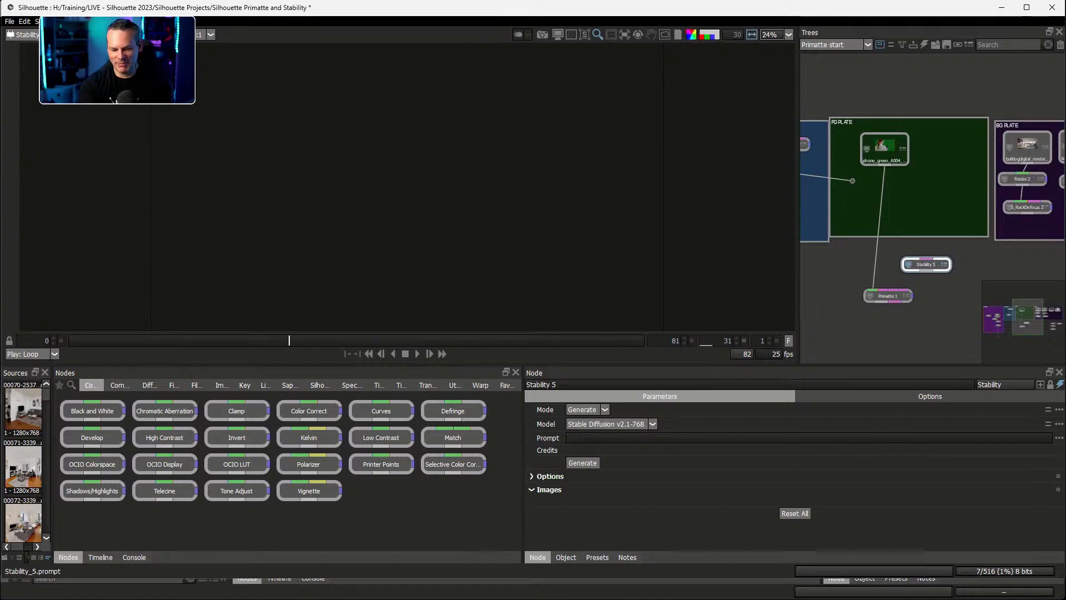
pyautogui.write('pancakes')
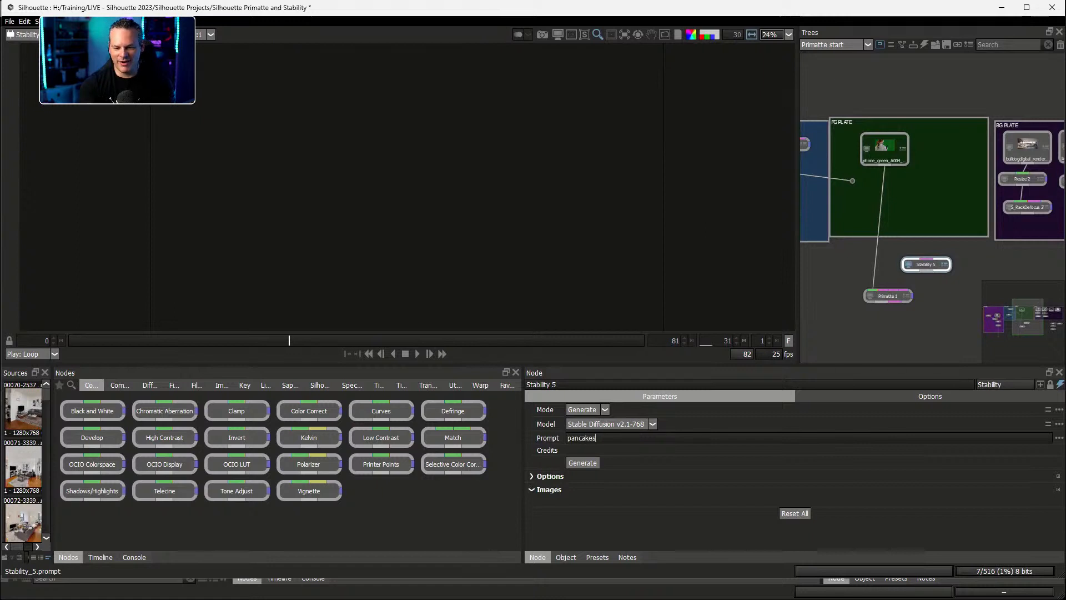
pyautogui.click(532, 477)
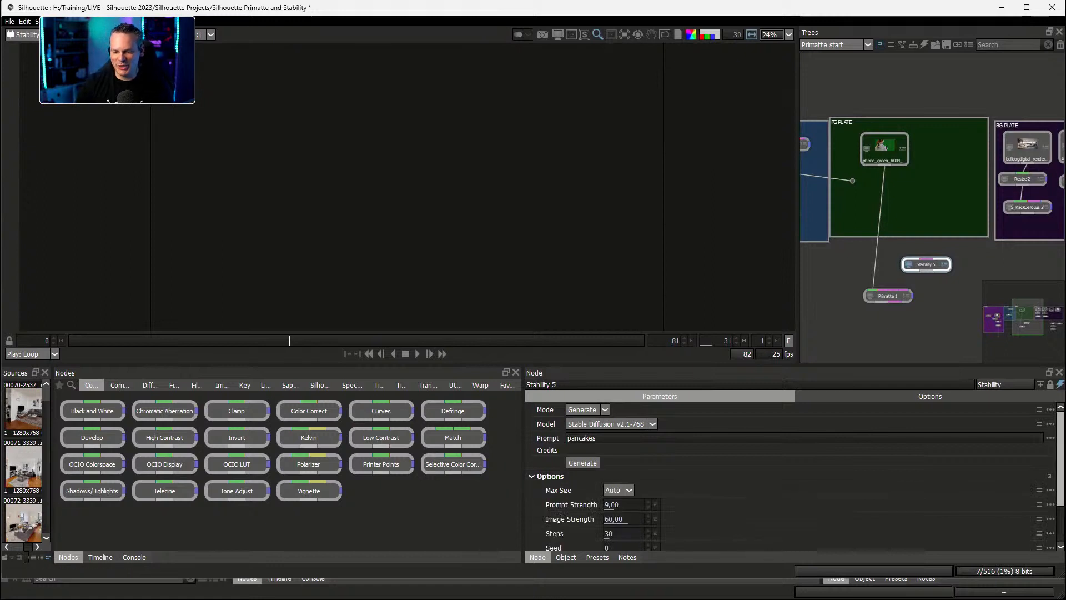
pyautogui.scroll(-2, 788, 472)
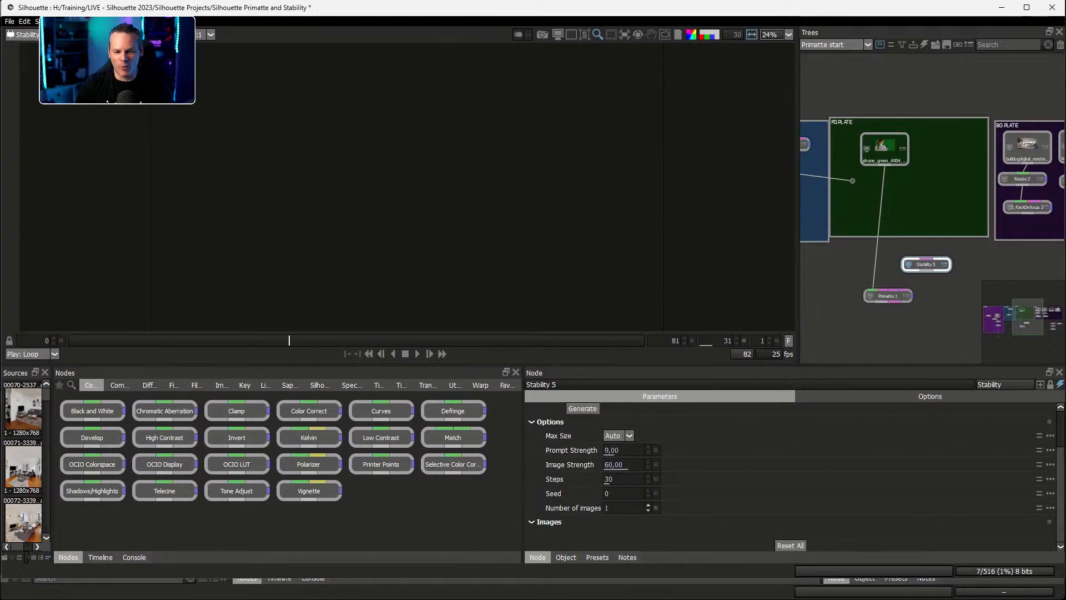
pyautogui.click(582, 408)
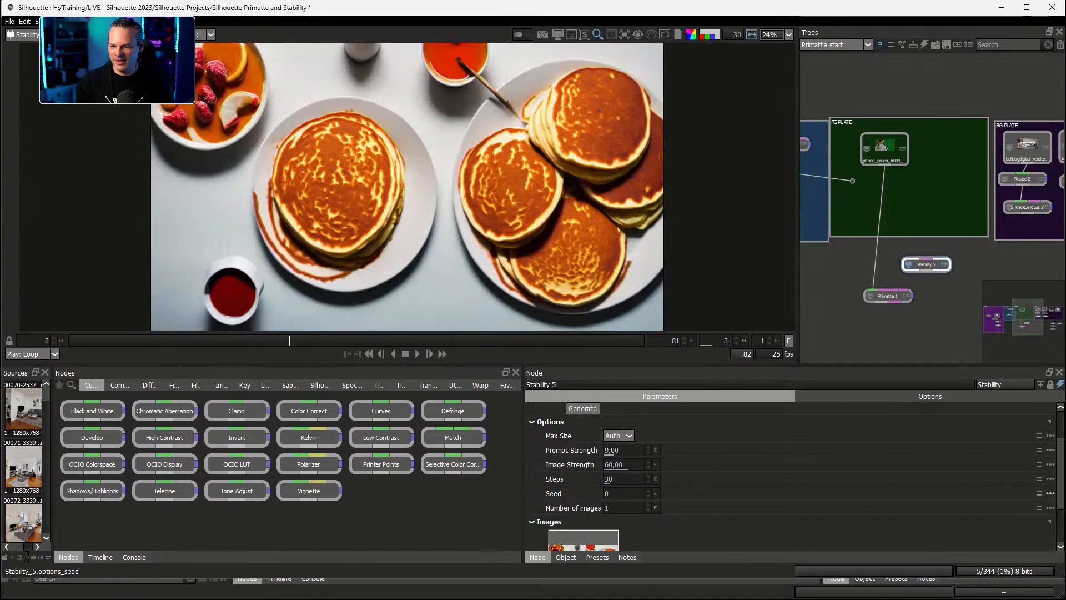
# Replace the Stability prompt with "warehouse" and generate the image
pyautogui.scroll(1, 789, 472)
pyautogui.doubleClick(582, 438)
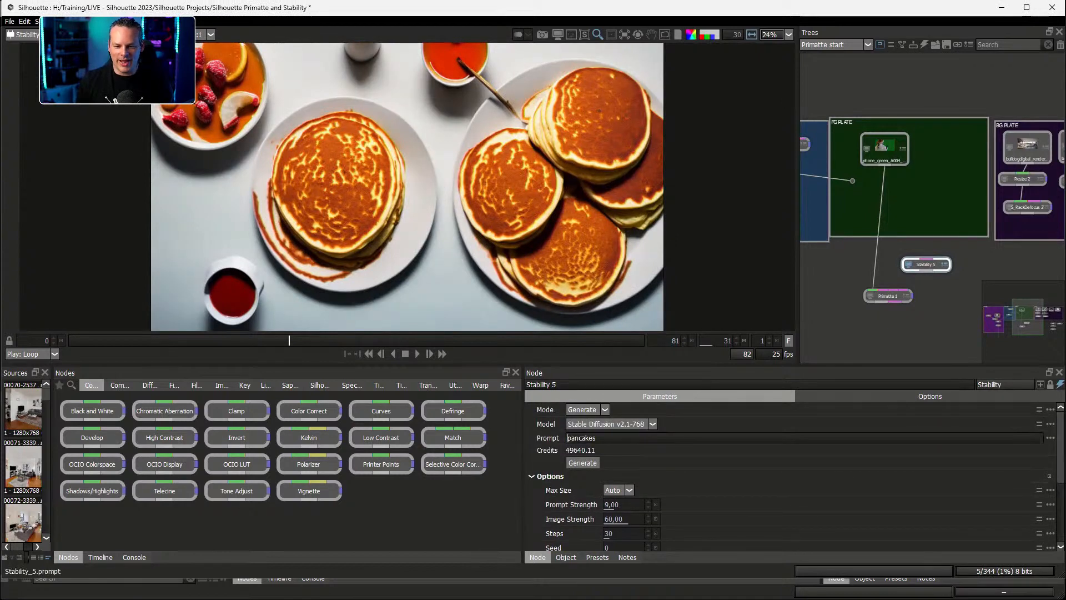
pyautogui.doubleClick(582, 438)
pyautogui.write('wareho')
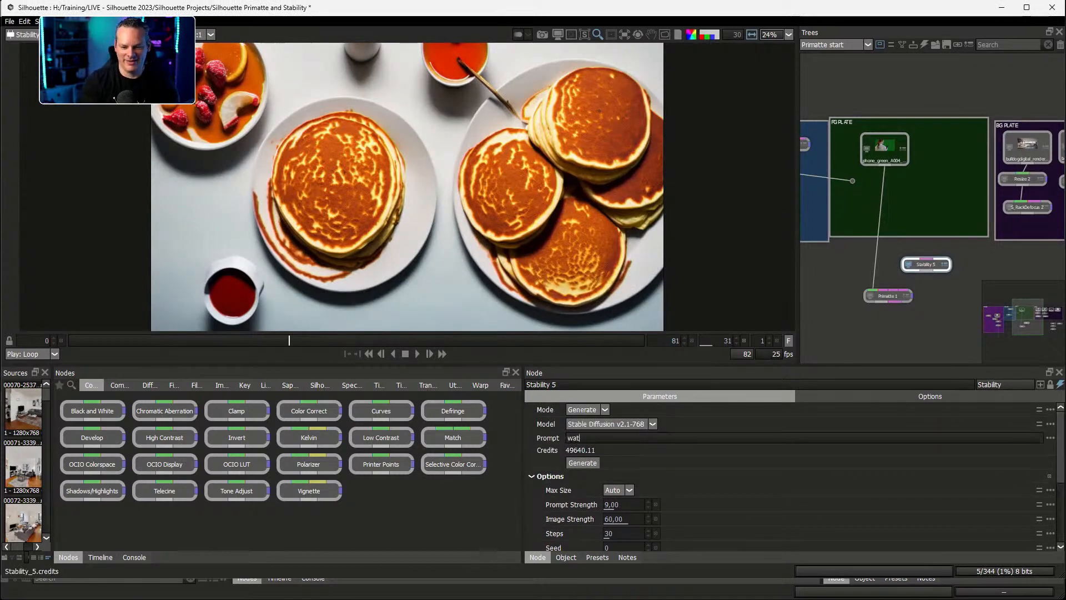
pyautogui.write('use')
pyautogui.click(582, 463)
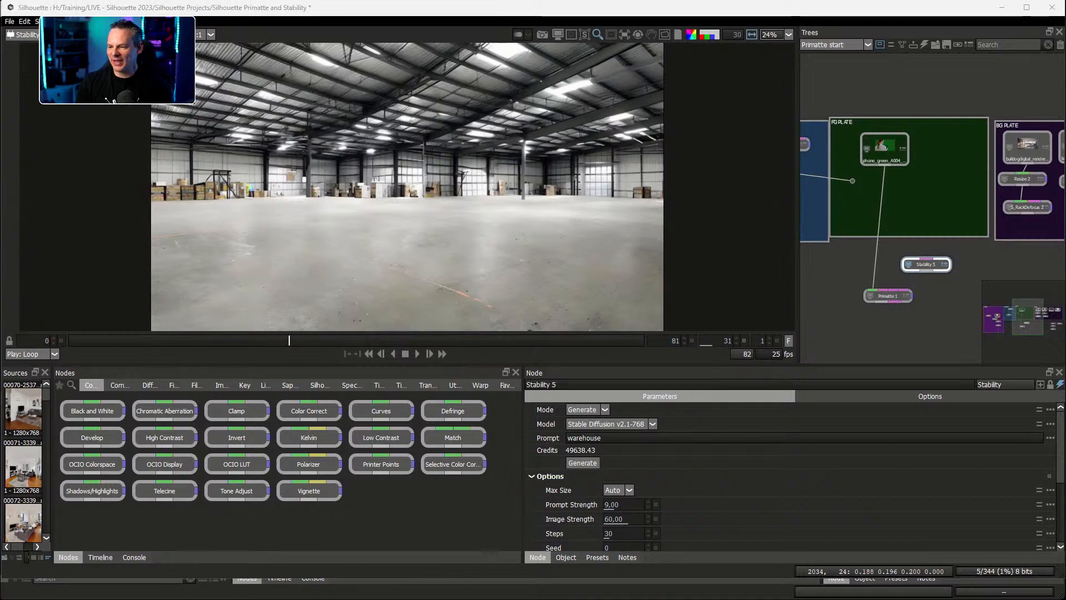
# Extend the Stability prompt to "warehouse, late afternoon, volumetric lighting, photograph" and generate the image
pyautogui.doubleClick(585, 438)
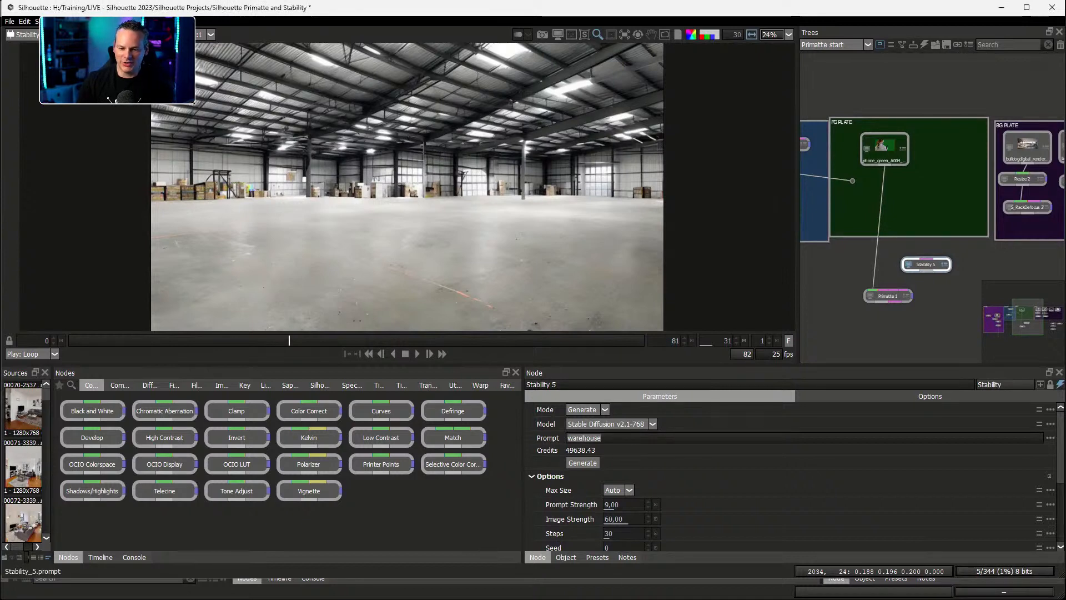
pyautogui.click(602, 438)
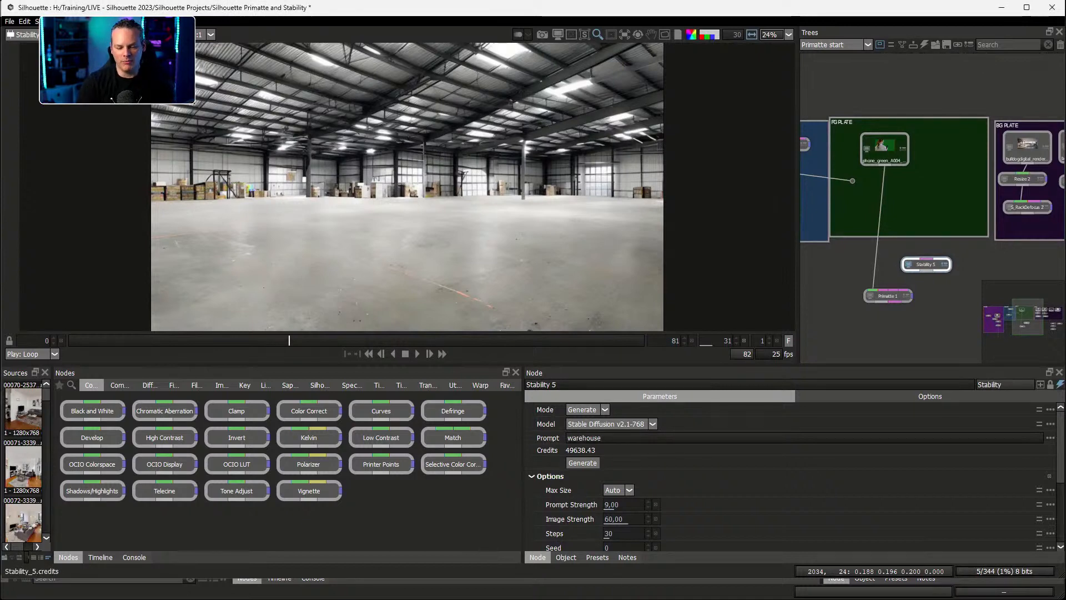
pyautogui.write(', ')
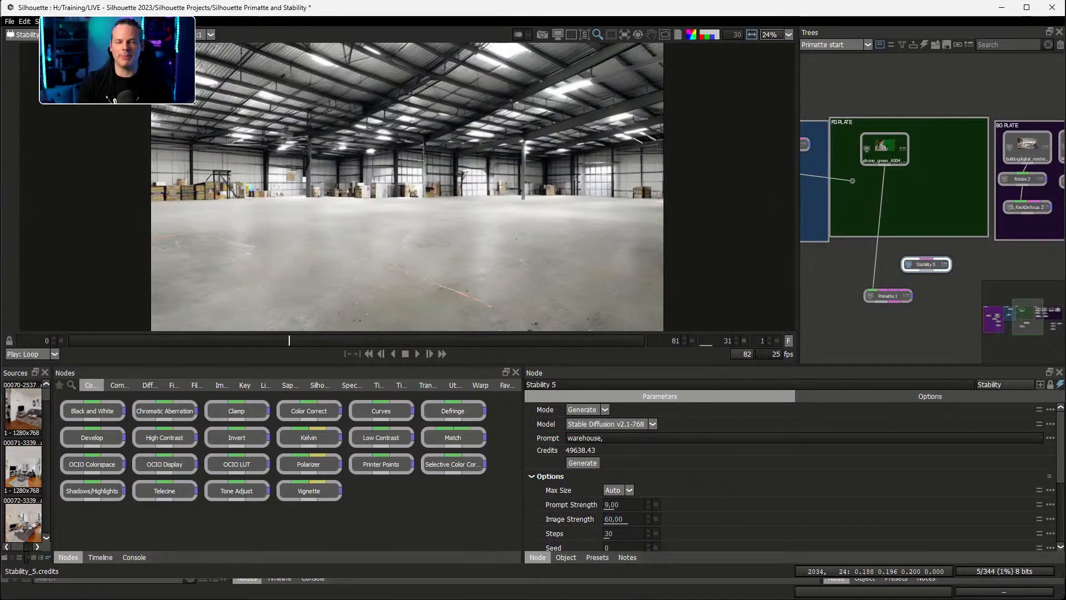
pyautogui.write('ear')
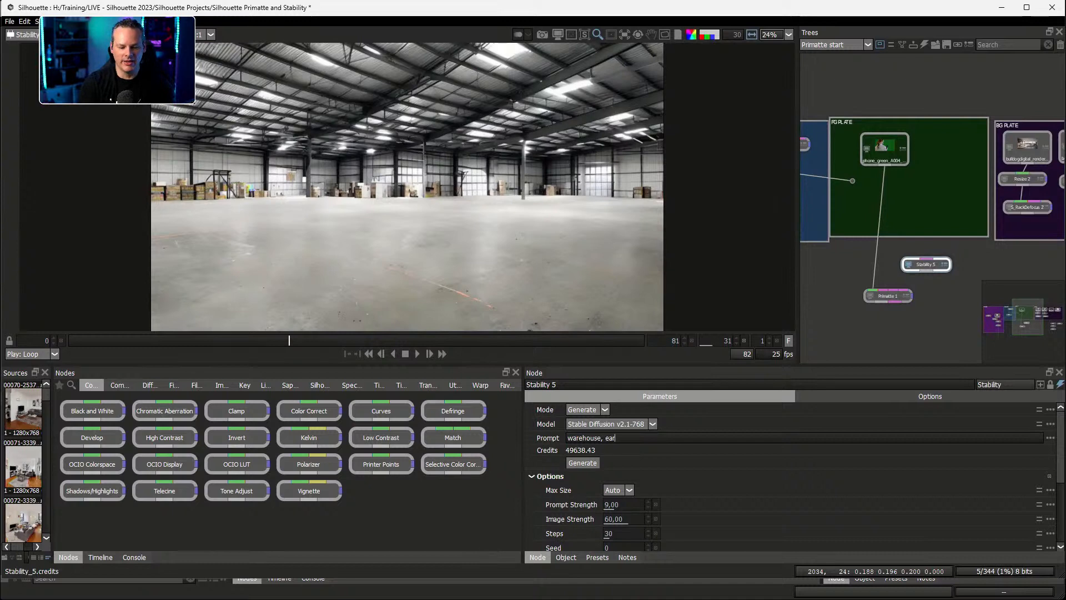
pyautogui.press('BackSpace')
pyautogui.press('BackSpace')
pyautogui.press('BackSpace')
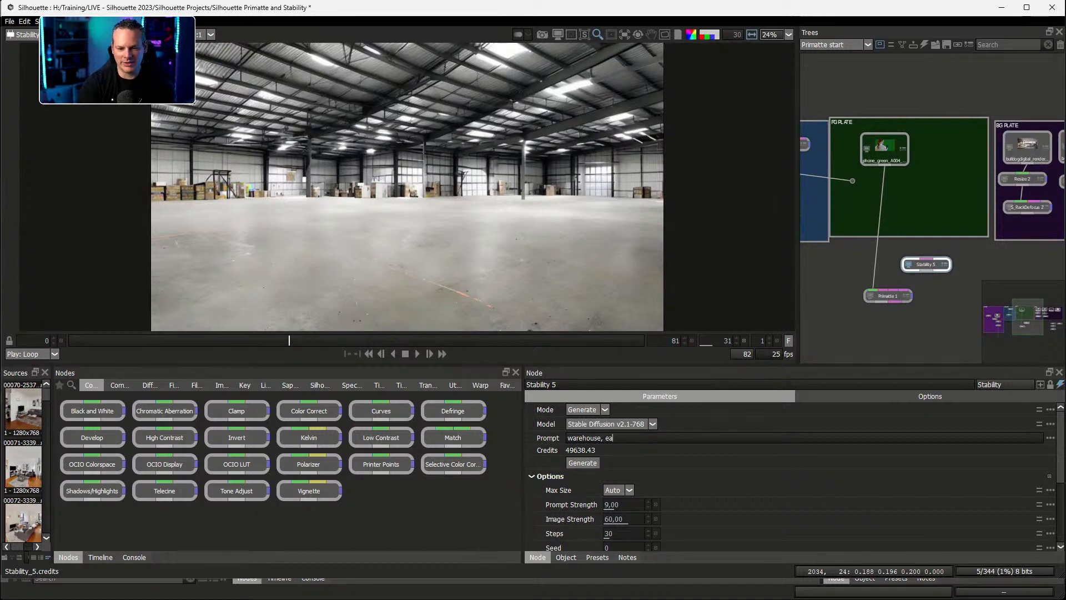
pyautogui.write('lat')
pyautogui.write('e')
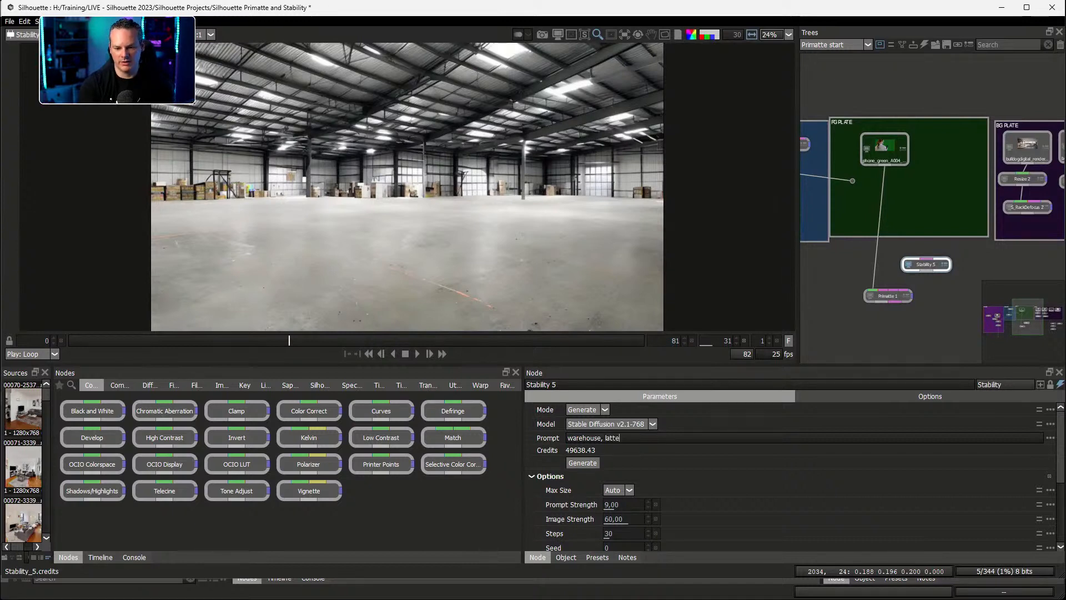
pyautogui.write(' afternoon')
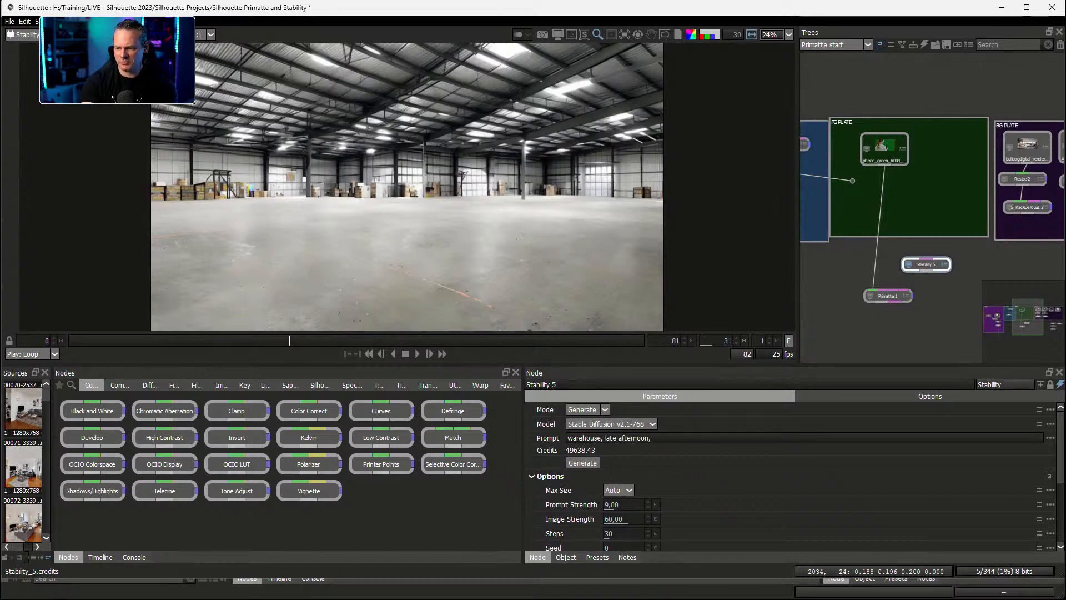
pyautogui.write(', volumetri')
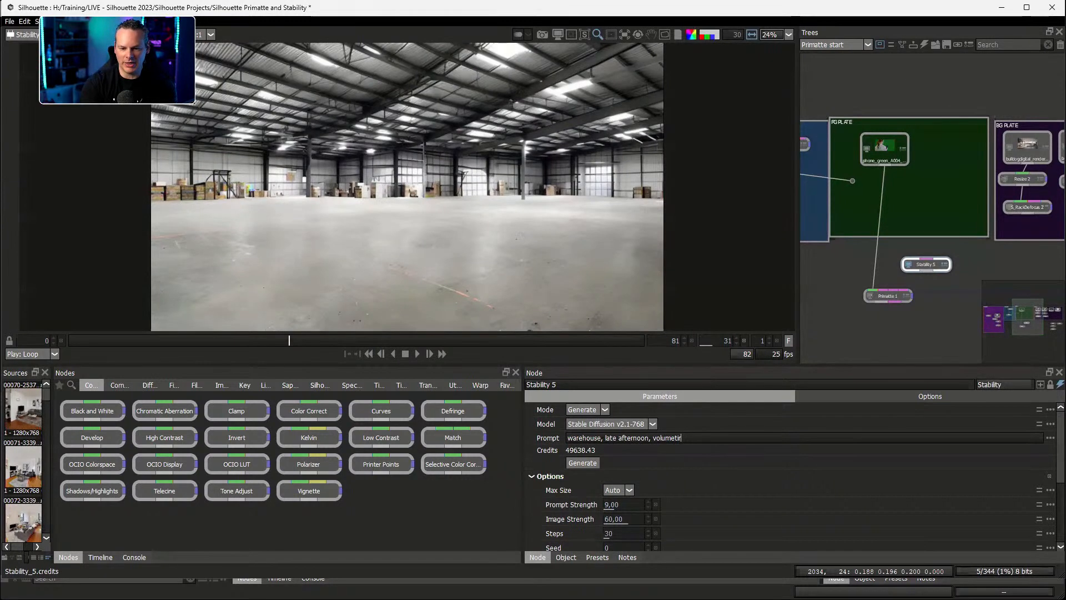
pyautogui.write('c')
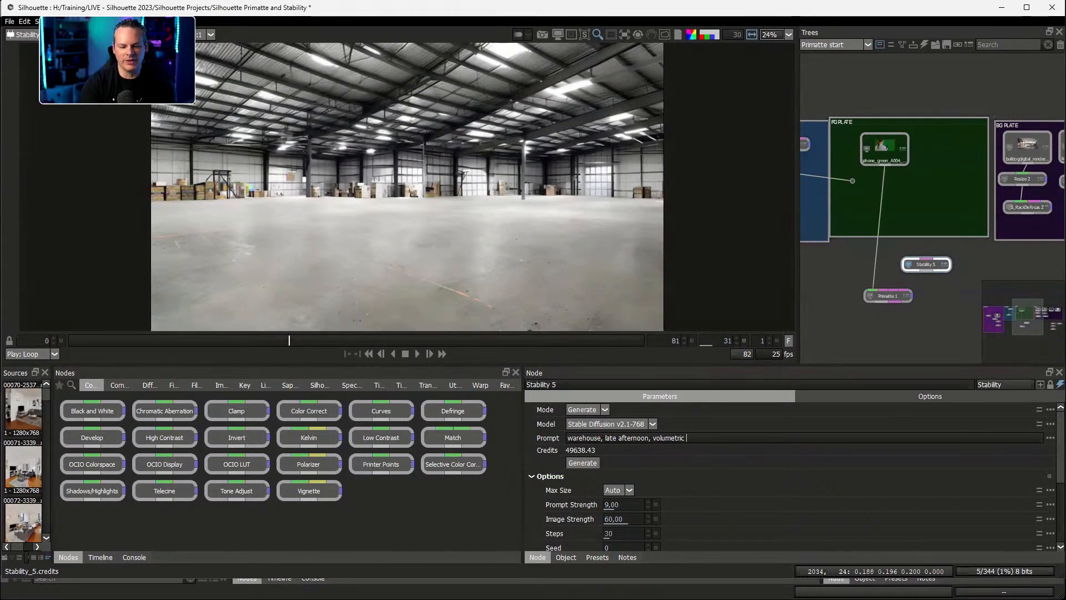
pyautogui.write(' lighting')
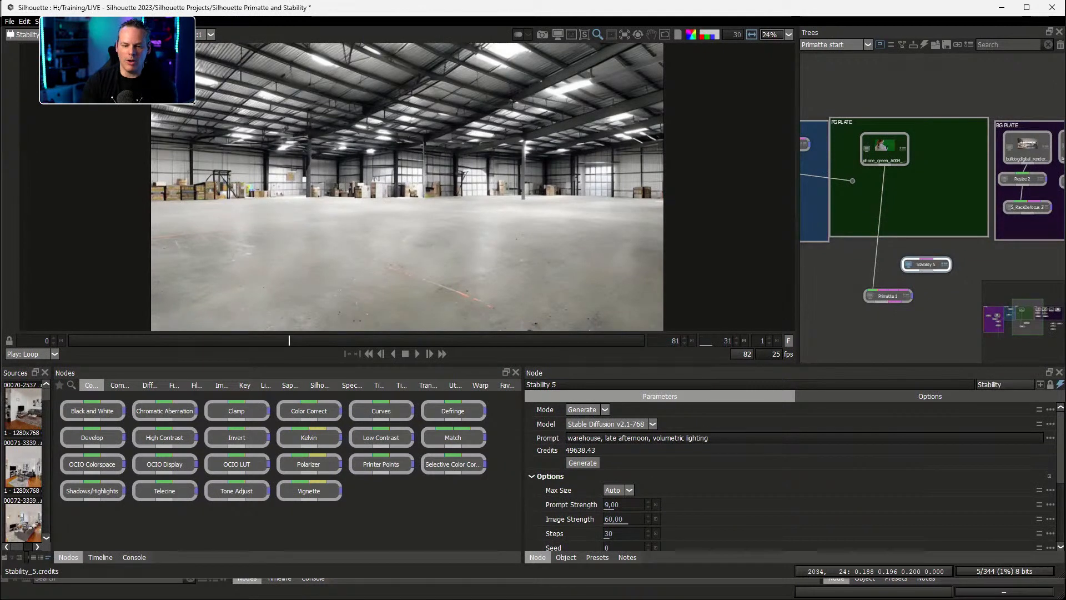
pyautogui.write(', p')
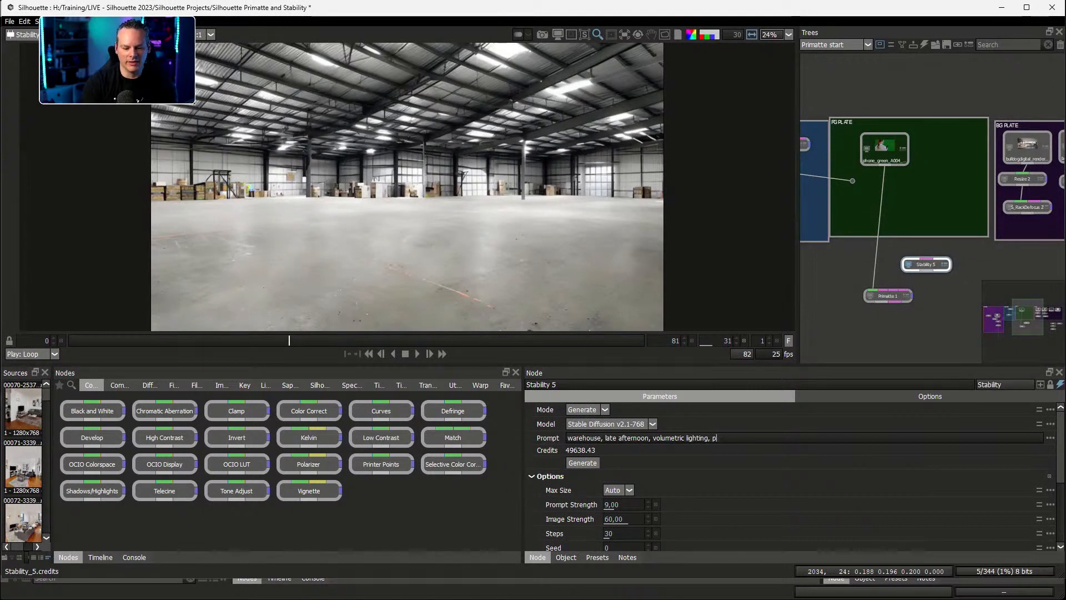
pyautogui.write('hotograph')
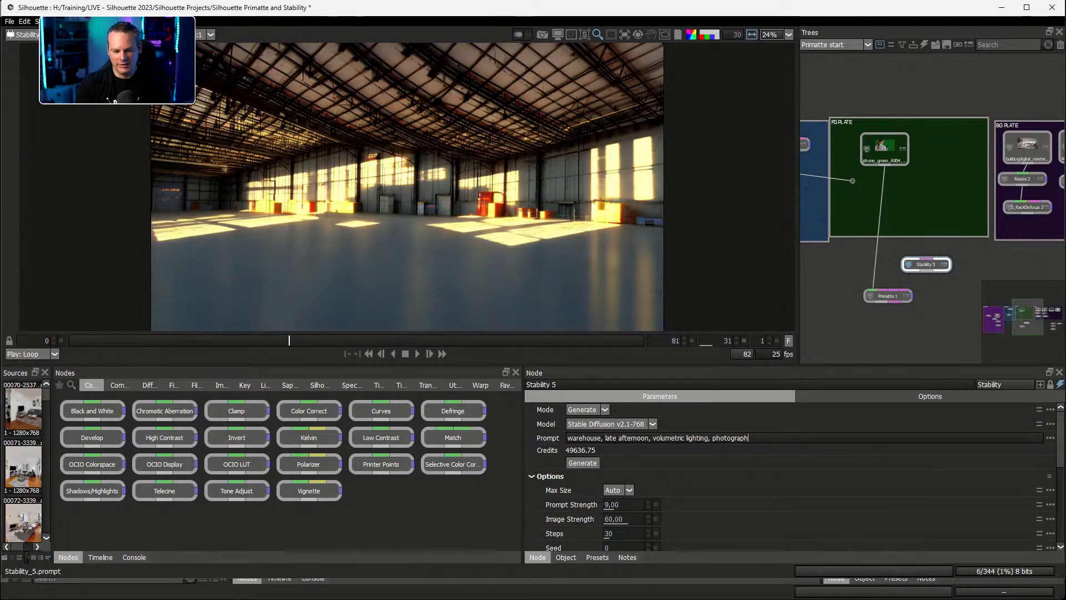
# Append "| repetition:-1" to the Stability prompt and generate another image
pyautogui.write('| repetition:-.5')
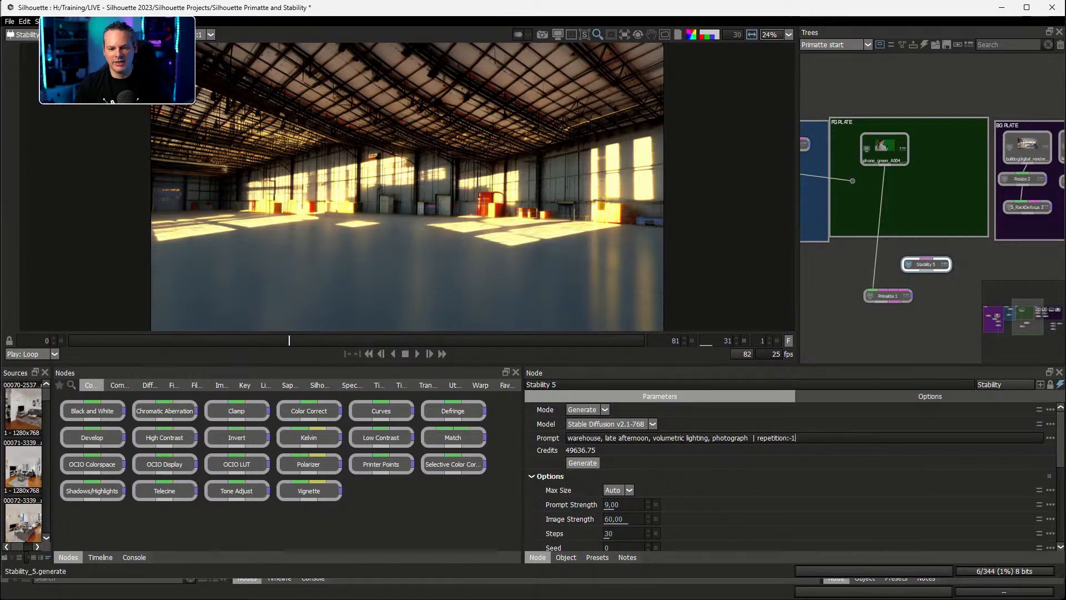
pyautogui.click(582, 463)
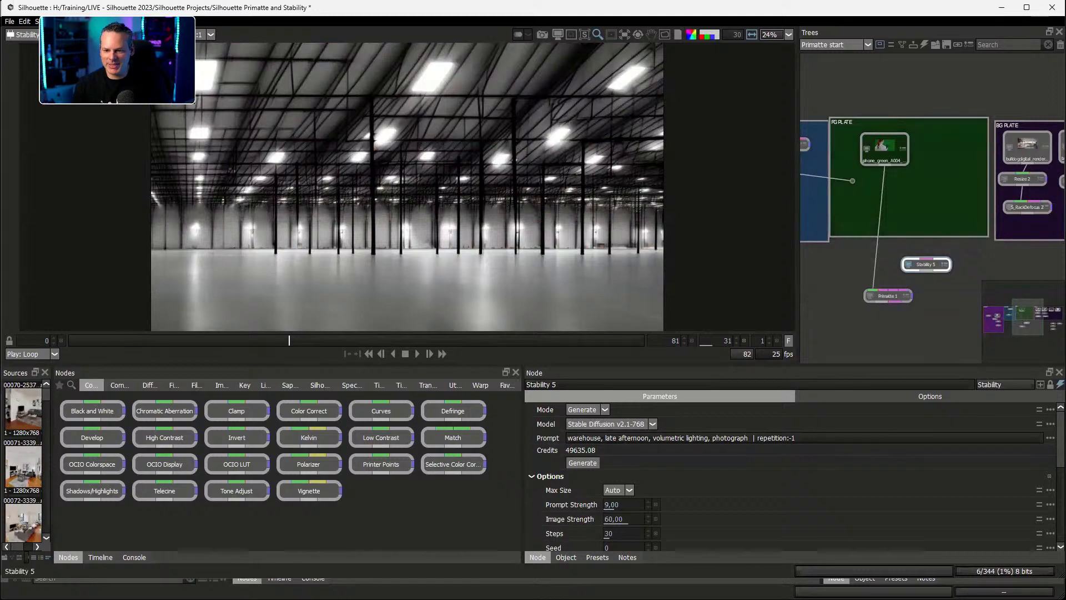
# Review the generated images, choose the bright grey warehouse made from the plain "warehouse" prompt, and enlarge the viewer area
pyautogui.moveTo(1061, 439); pyautogui.dragTo(1060, 493)
pyautogui.click(659, 479)
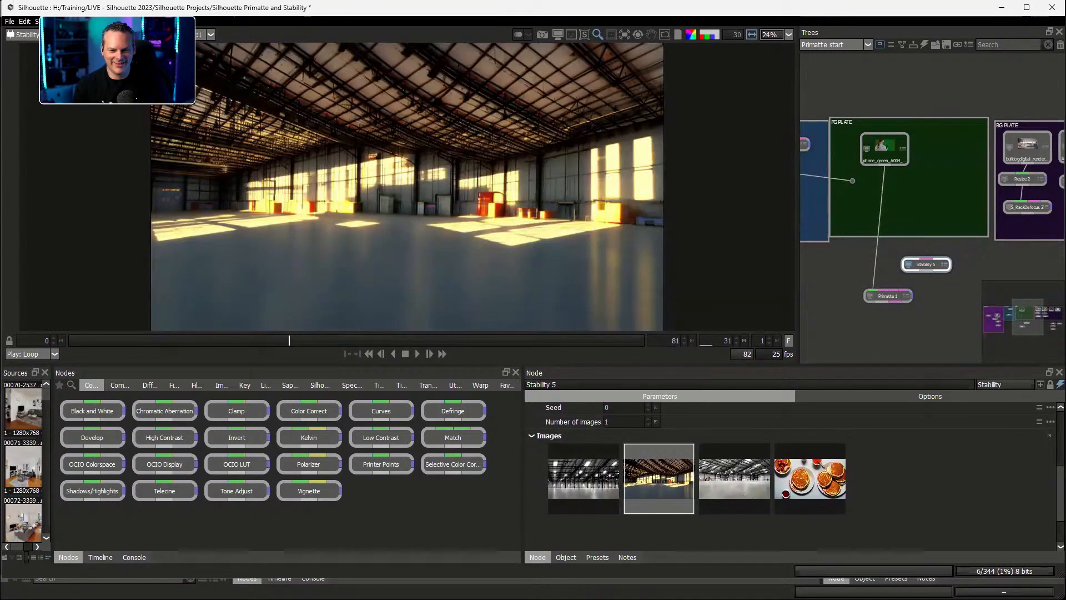
pyautogui.click(734, 479)
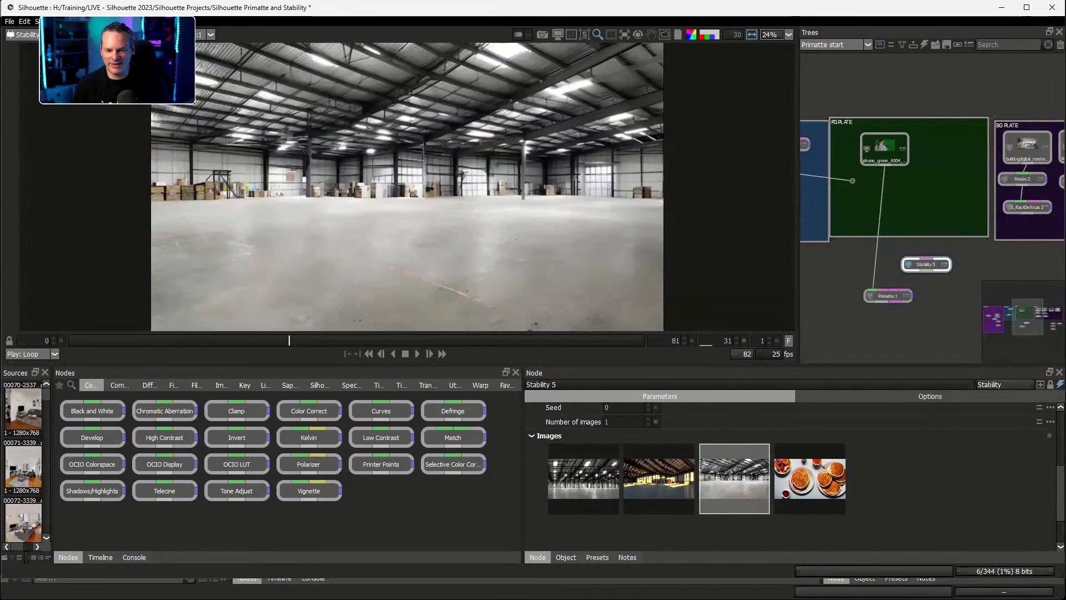
pyautogui.moveTo(728, 365); pyautogui.dragTo(727, 439)
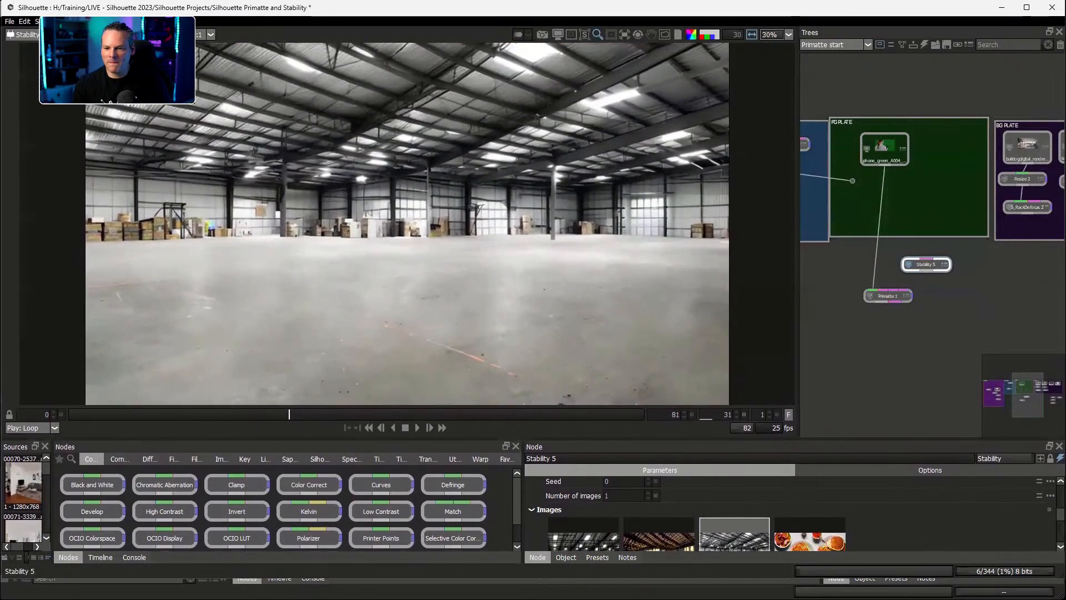
# Connect the Stability node as the Primatte node's background and key the green screen with Auto Analyze
pyautogui.moveTo(926, 264); pyautogui.dragTo(894, 268)
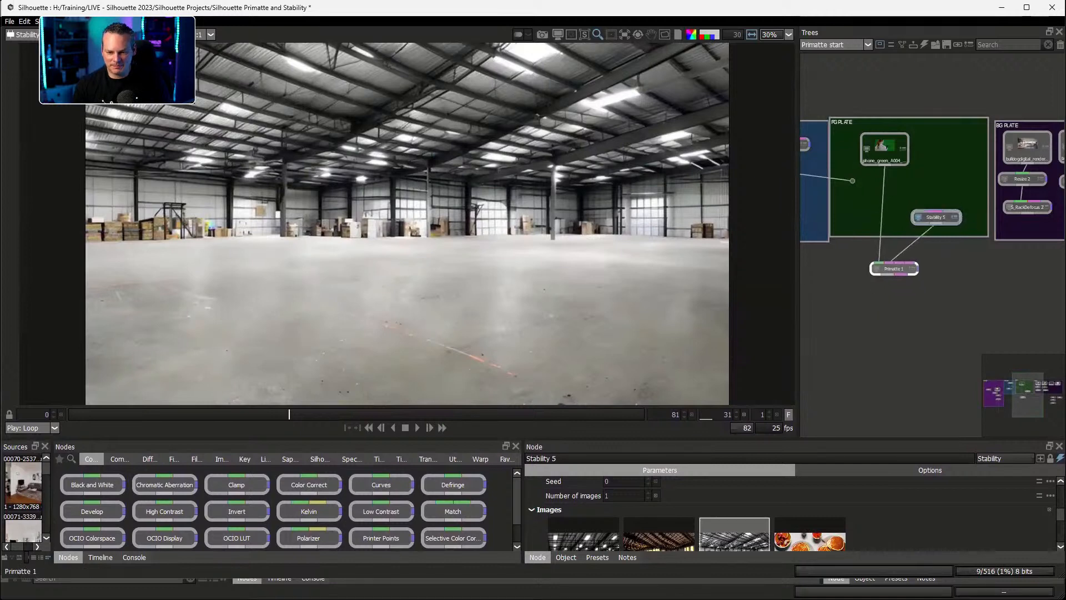
pyautogui.click(894, 269)
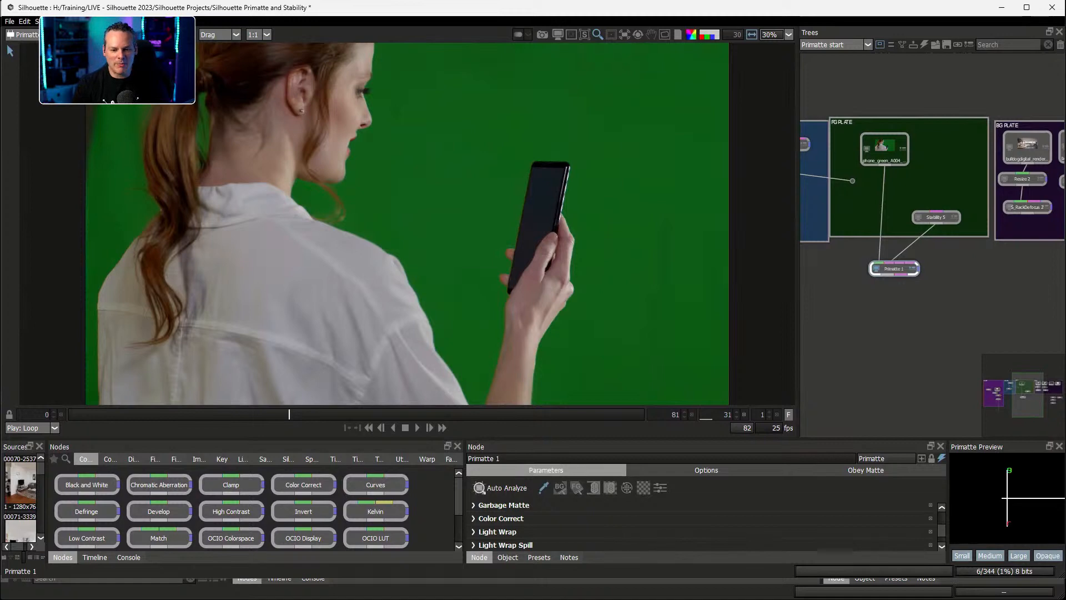
pyautogui.click(480, 487)
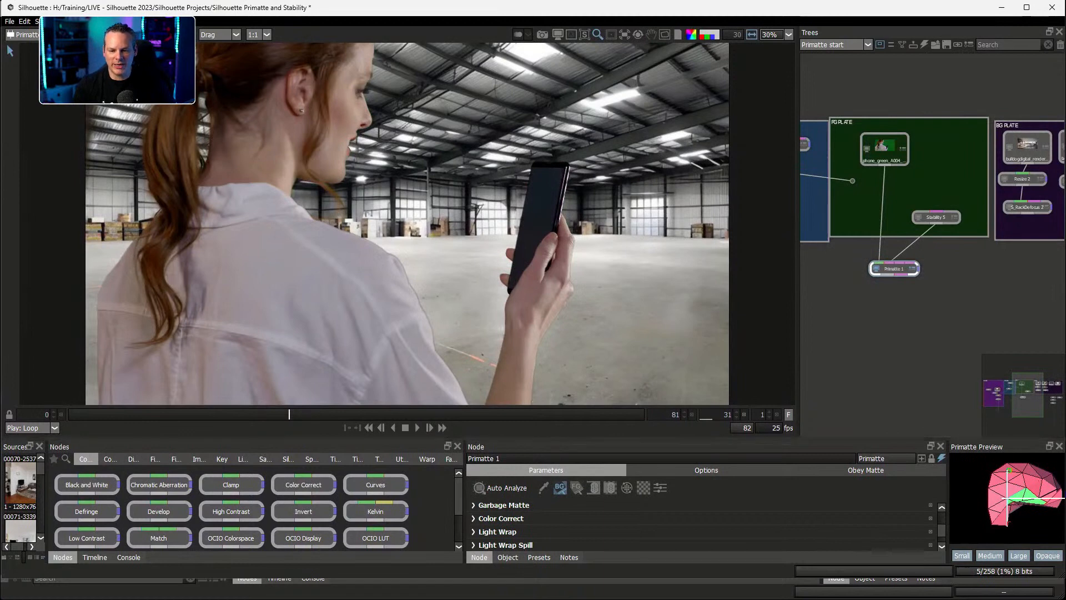
# Enlarge the Primatte Preview and rotate its 3D colour model to examine the key's shape from several angles
pyautogui.moveTo(911, 440); pyautogui.dragTo(911, 382)
pyautogui.moveTo(1023, 472)
pyautogui.mouseDown()
pyautogui.moveTo(1007, 444)
pyautogui.moveTo(1022, 472)
pyautogui.mouseUp()
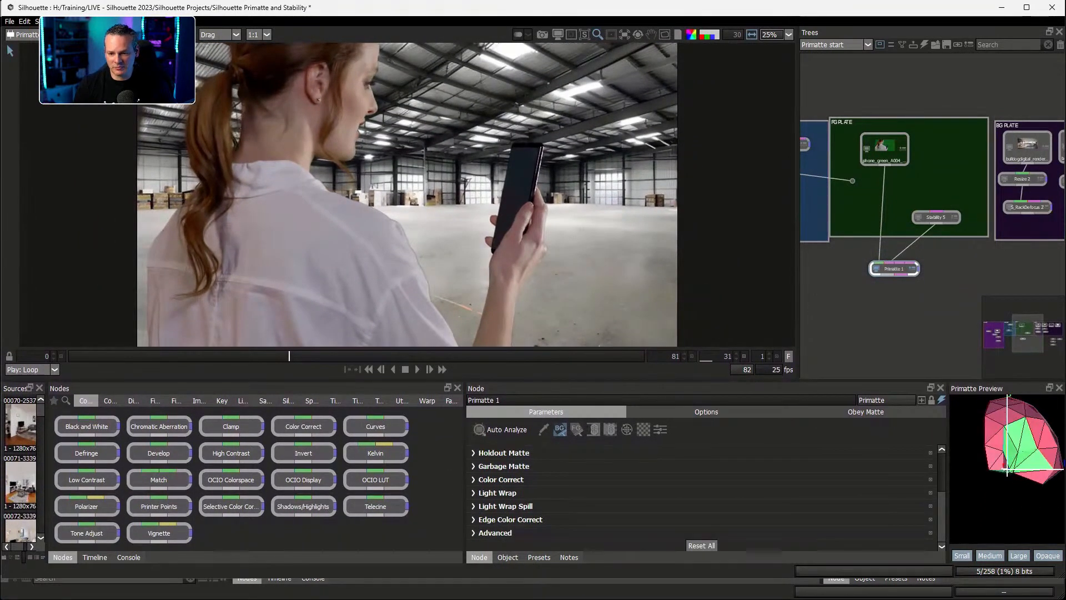
pyautogui.moveTo(948, 489); pyautogui.dragTo(792, 489)
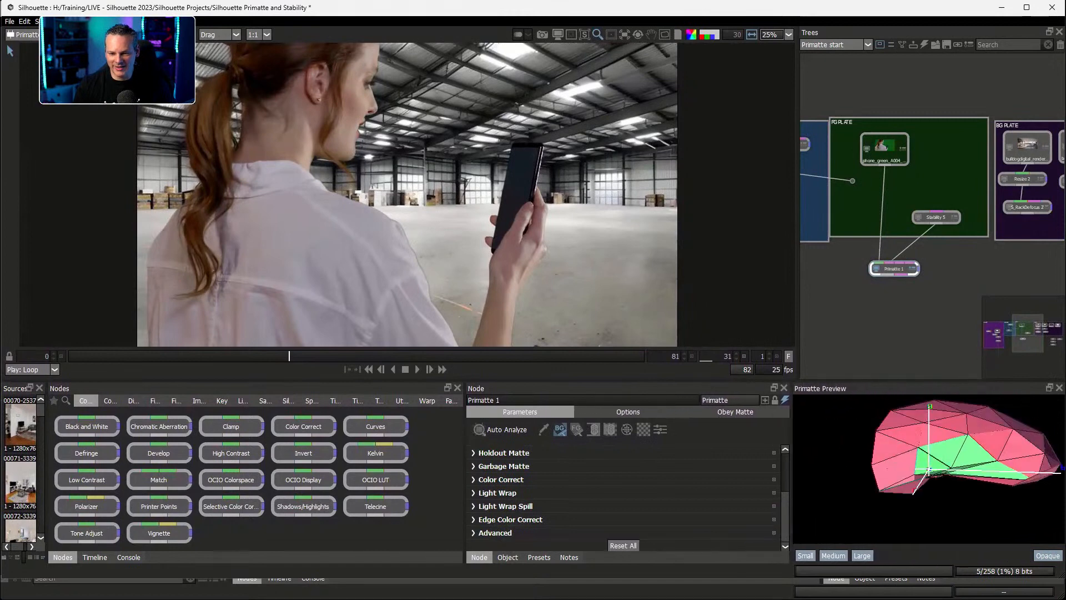
pyautogui.moveTo(938, 475); pyautogui.dragTo(961, 457)
pyautogui.moveTo(792, 482); pyautogui.dragTo(895, 482)
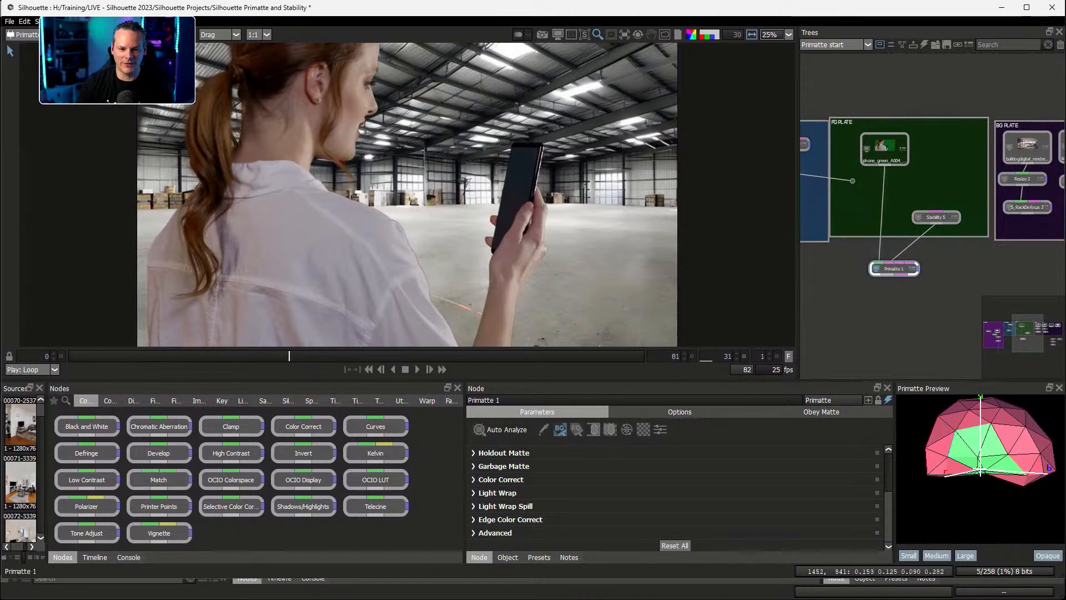
# Examine the keyed hair and shoulder edges up close and move the Primatte node slightly toward the FG PLATE group
pyautogui.scroll(1, 337, 162)
pyautogui.scroll(2, 338, 162)
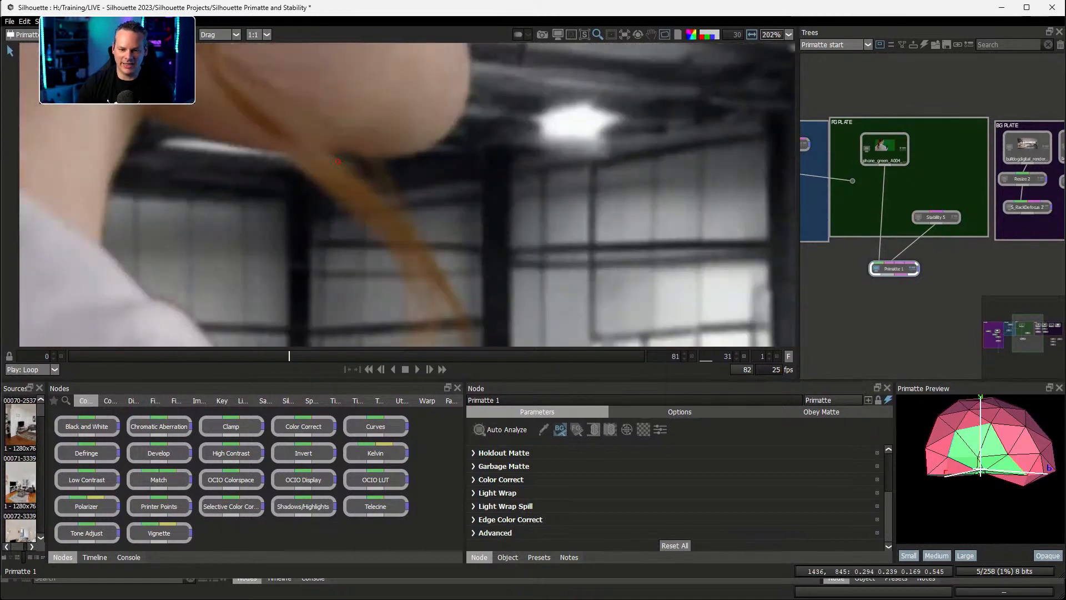
pyautogui.scroll(-2, 338, 161)
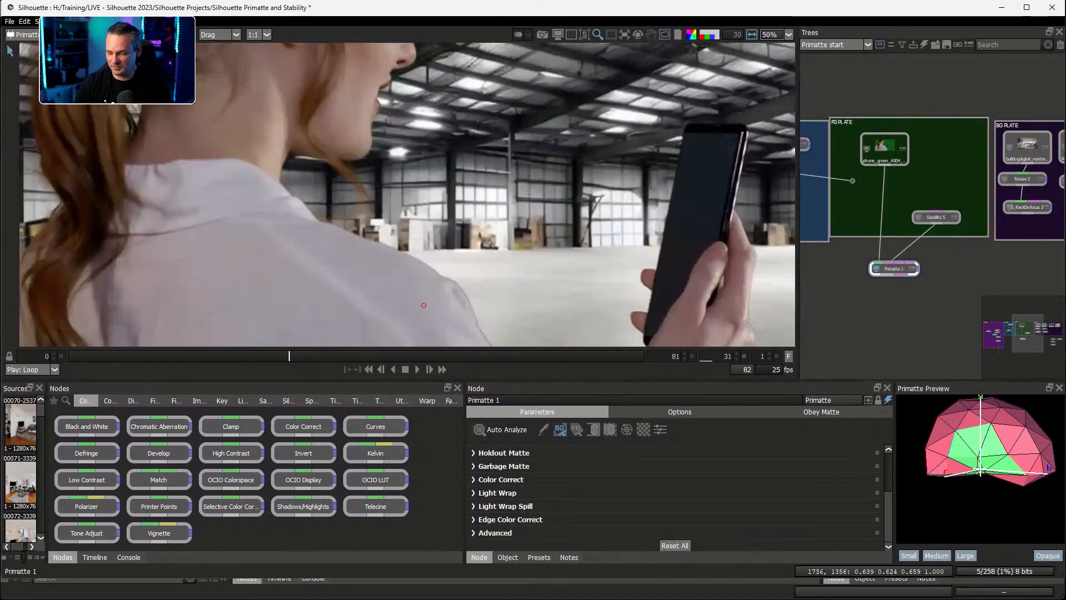
pyautogui.scroll(1, 424, 305)
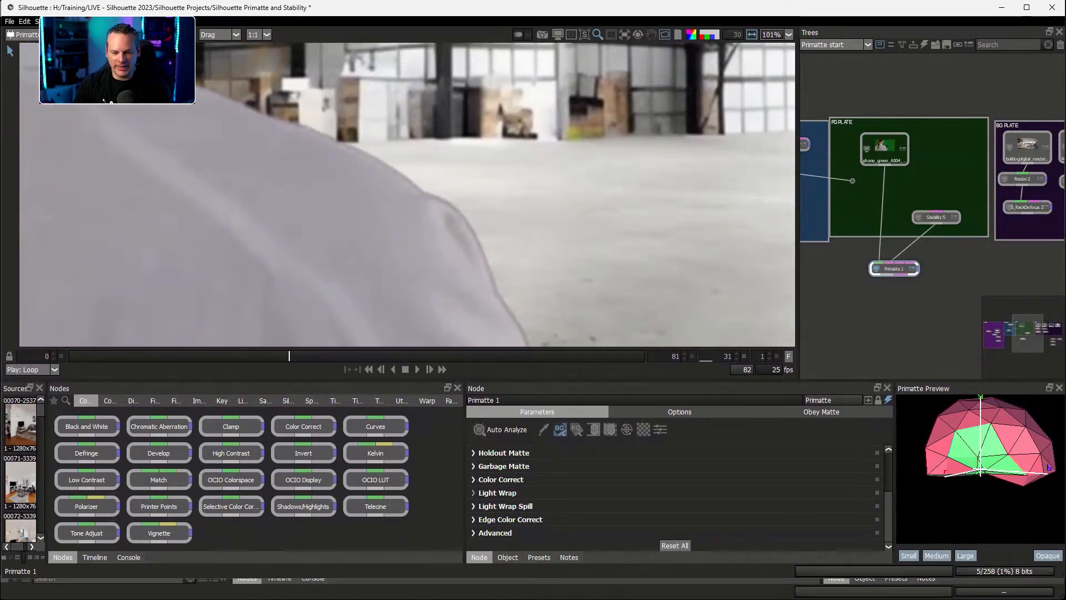
pyautogui.moveTo(894, 269); pyautogui.dragTo(894, 260)
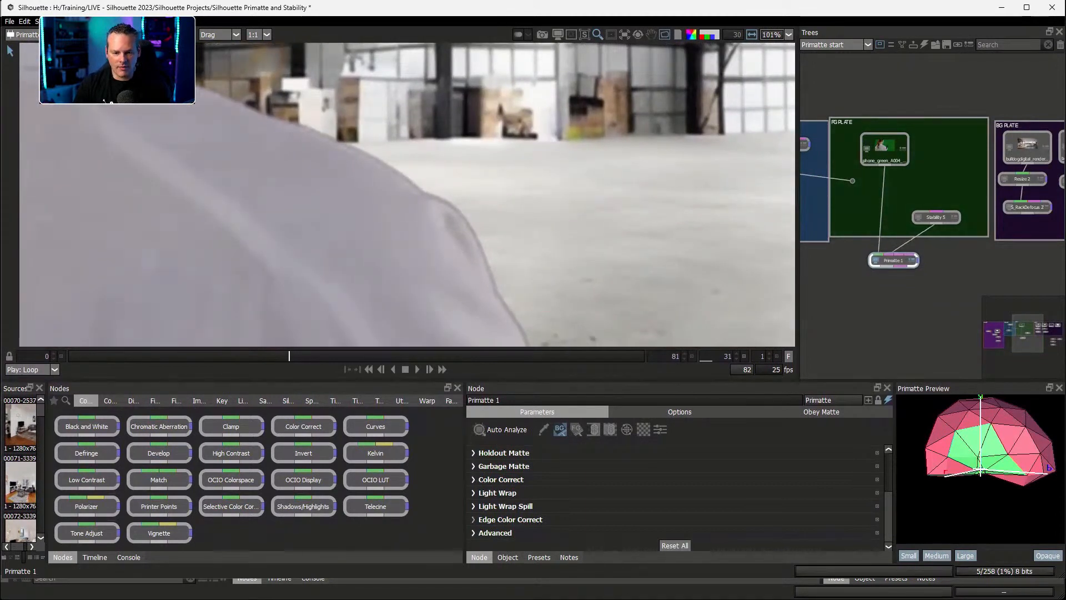
# Try Light Wrap Spill on the Primatte node and disable it again
pyautogui.click(502, 506)
pyautogui.click(543, 518)
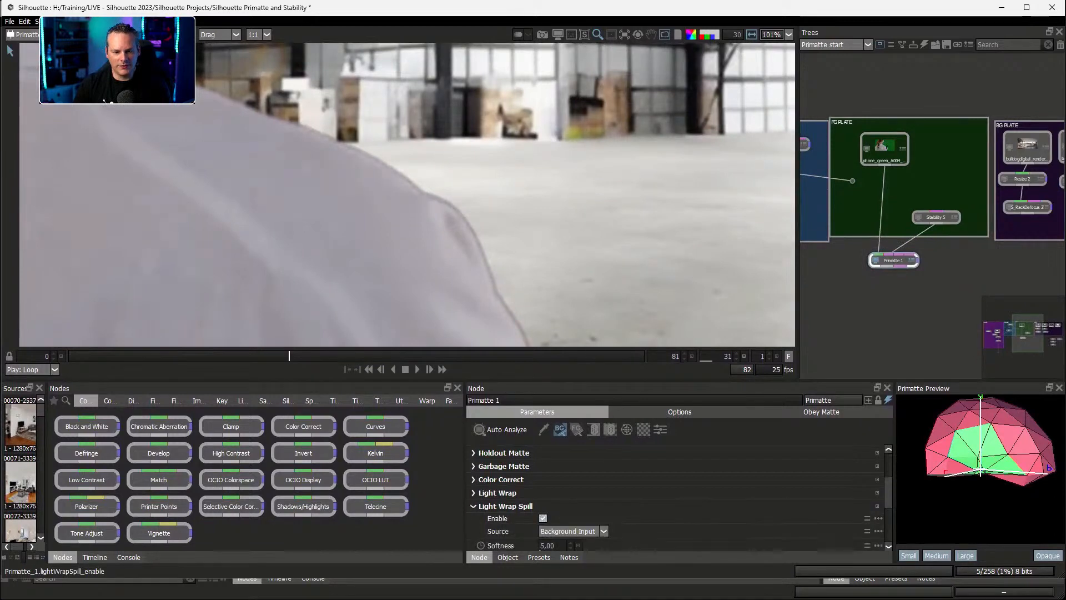
pyautogui.click(543, 518)
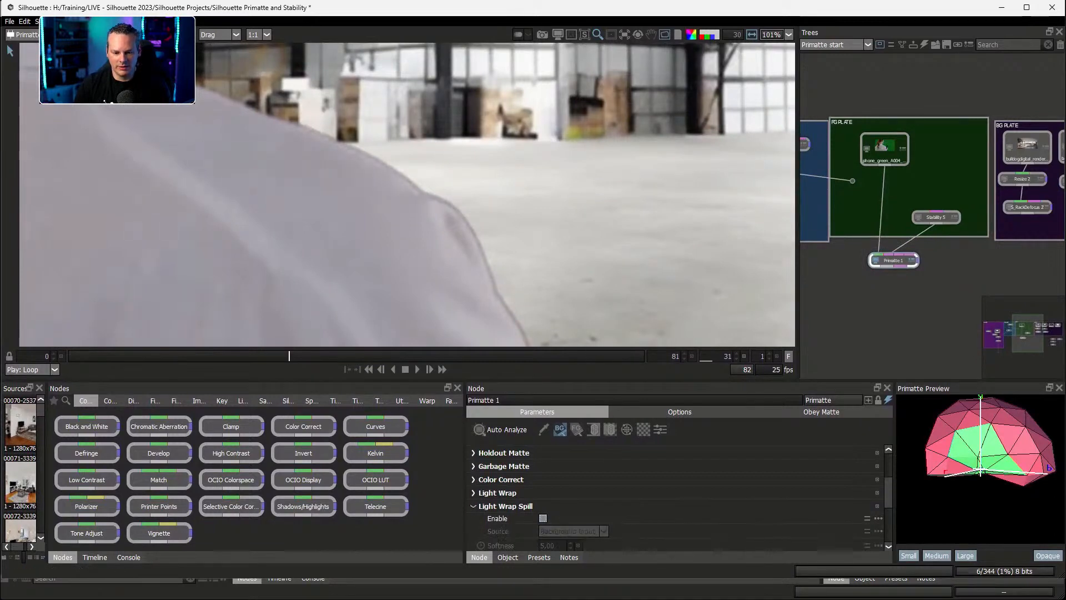
pyautogui.click(502, 506)
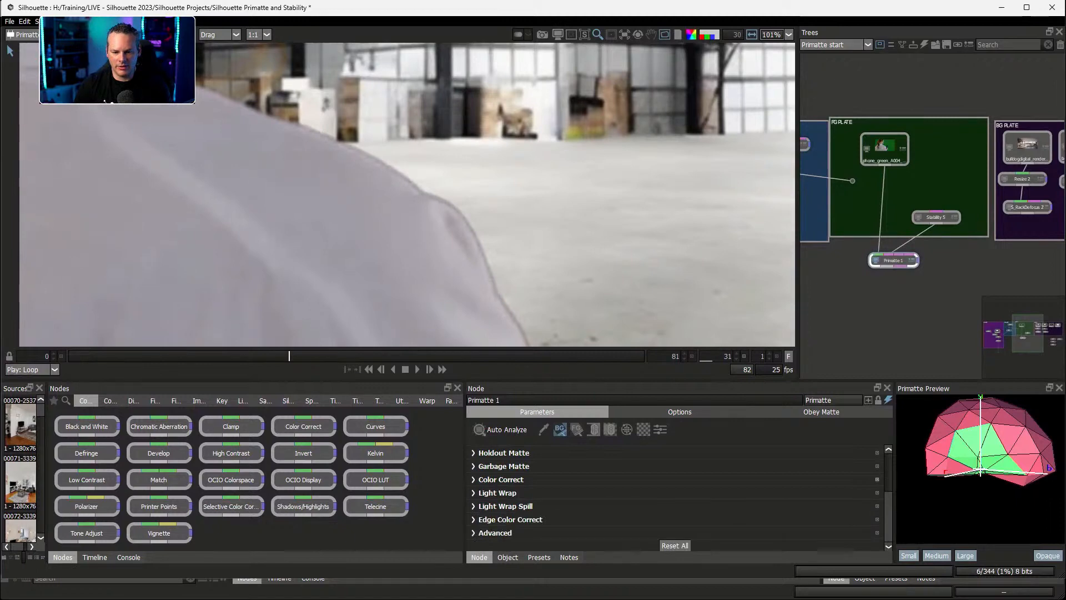
# Set the Primatte node's Spill replace mode to None and enable Secondary Spill with the Auto screen type
pyautogui.scroll(2, 672, 494)
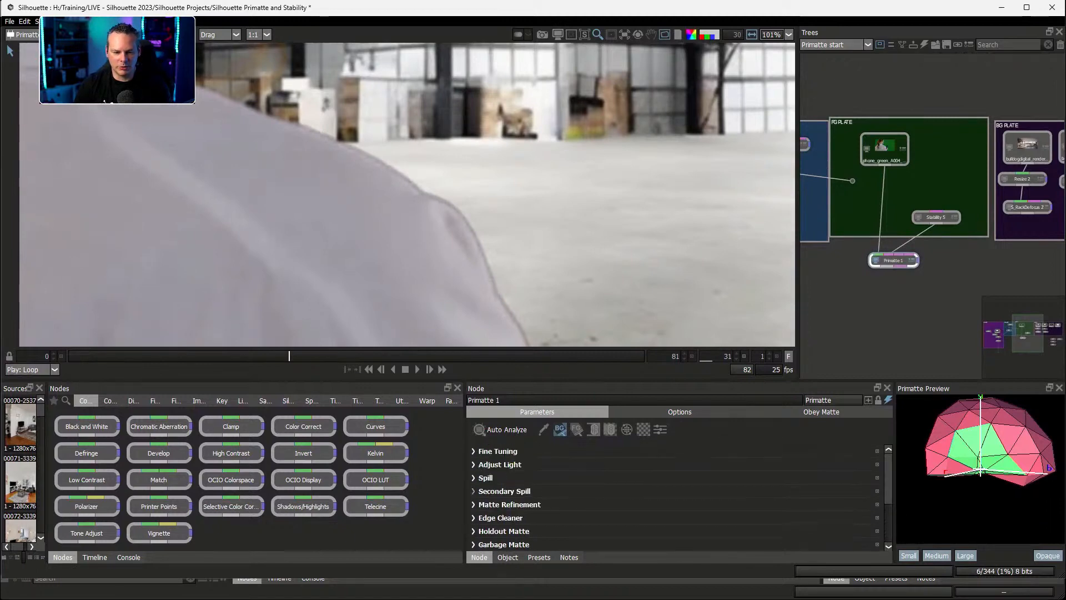
pyautogui.click(503, 491)
pyautogui.click(486, 478)
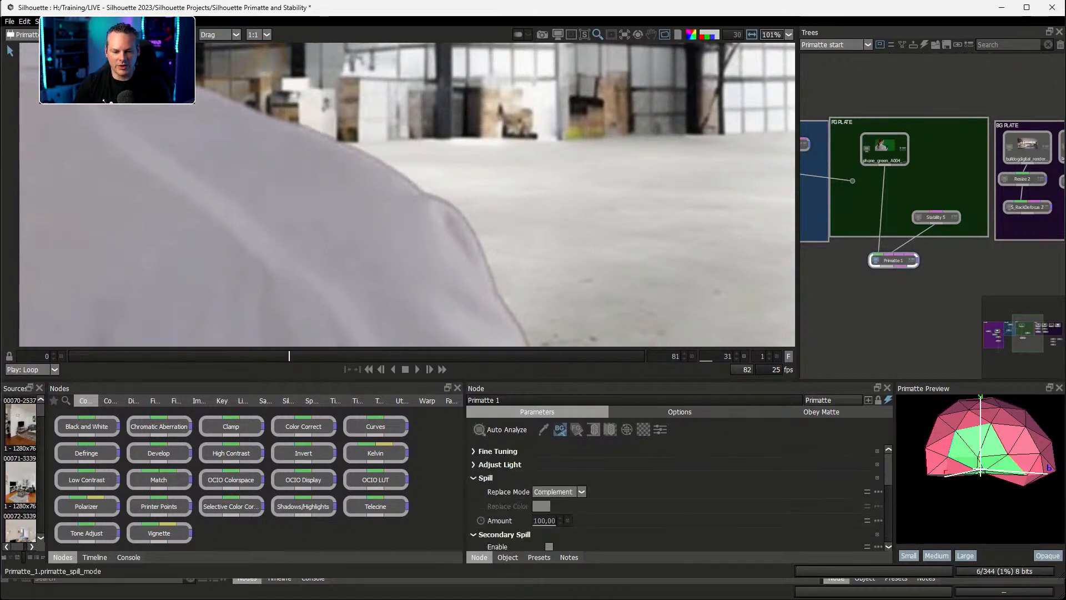
pyautogui.click(555, 492)
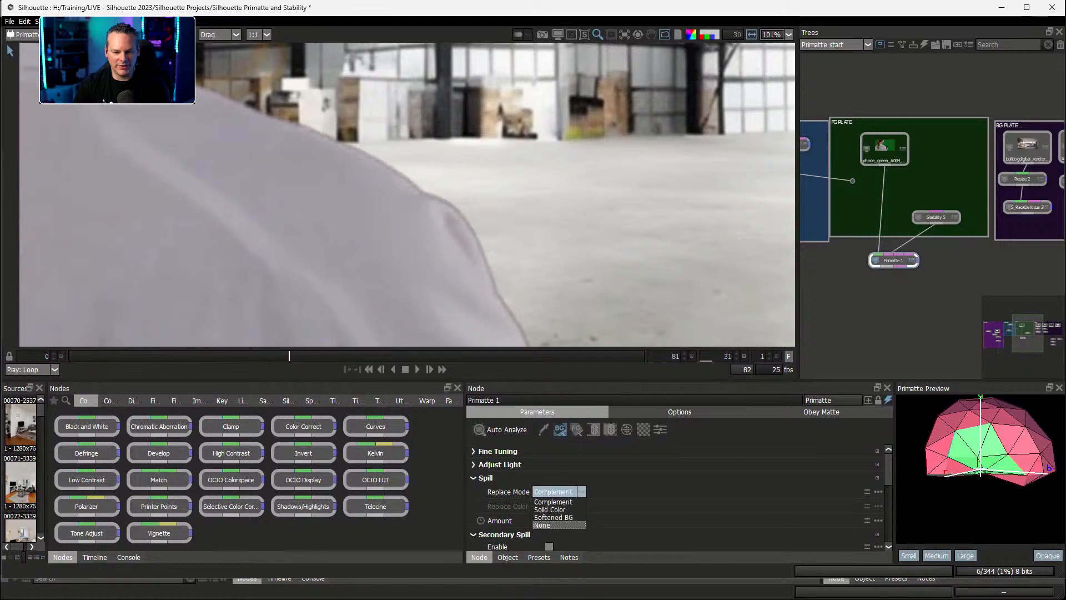
pyautogui.click(542, 524)
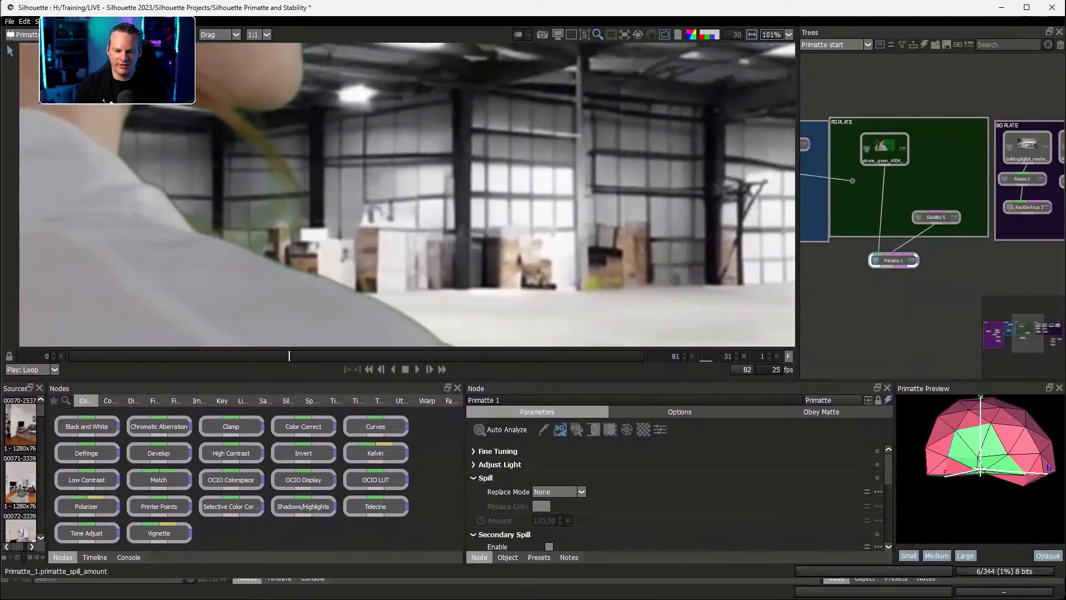
pyautogui.scroll(-1, 556, 499)
pyautogui.click(548, 511)
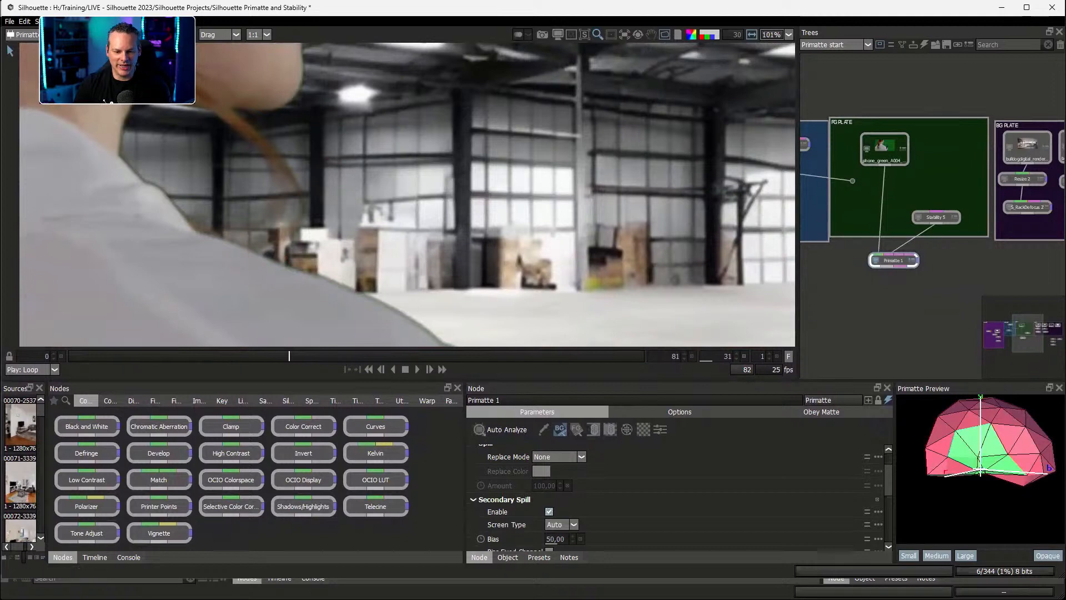
# Set the Primatte node's Spill replace mode to Softened BG with an amount of 43
pyautogui.scroll(1, 556, 500)
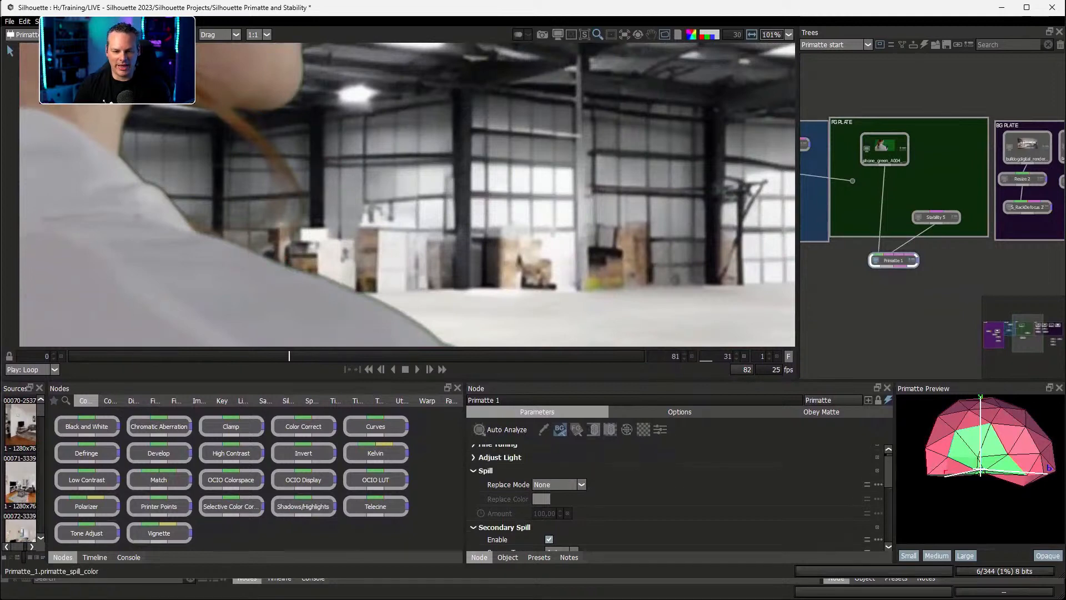
pyautogui.click(556, 484)
pyautogui.click(553, 510)
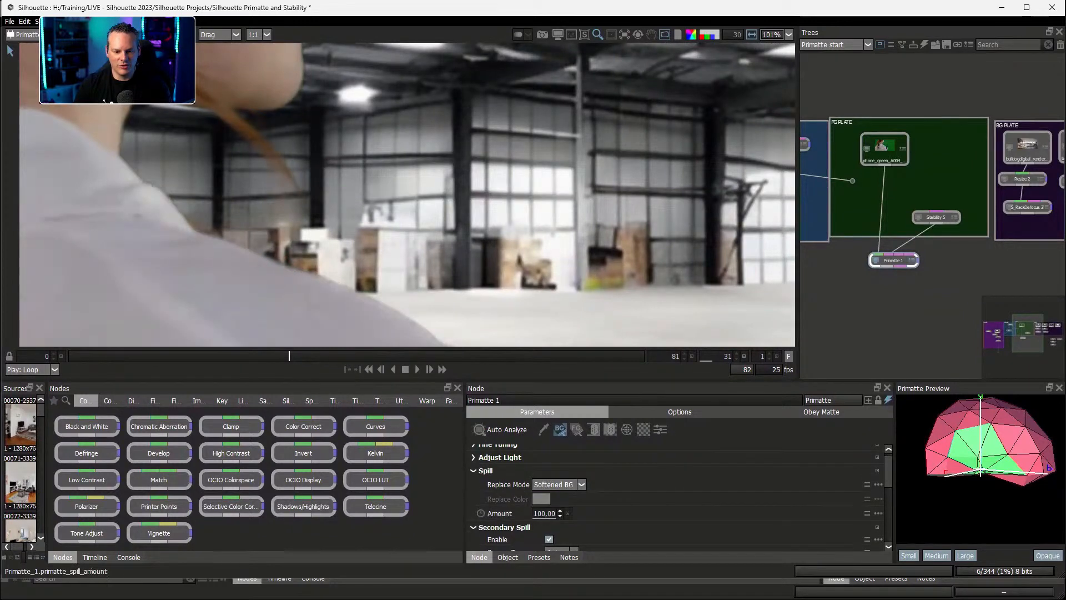
pyautogui.moveTo(554, 517); pyautogui.dragTo(539, 517)
# Examine the keyed edges of the hair, shoulder, sleeve and hand up close, finishing with the whole frame in view
pyautogui.moveTo(444, 111); pyautogui.dragTo(379, 299)
pyautogui.moveTo(418, 261); pyautogui.dragTo(419, 56)
pyautogui.moveTo(180, 339); pyautogui.dragTo(296, 216)
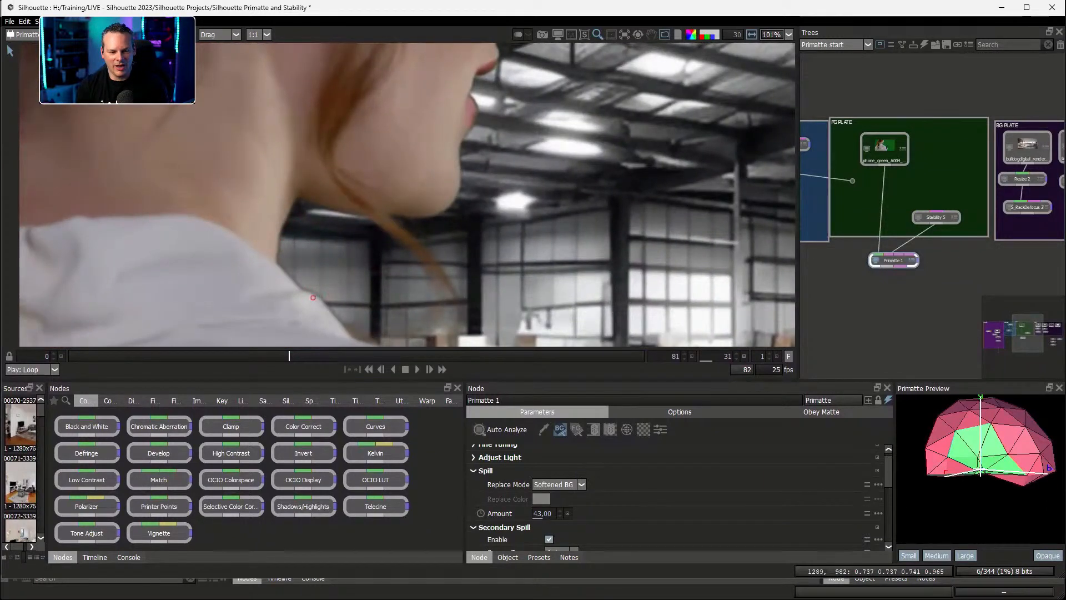
pyautogui.moveTo(297, 332); pyautogui.dragTo(125, 183)
pyautogui.moveTo(383, 313); pyautogui.dragTo(359, 268)
pyautogui.moveTo(478, 338); pyautogui.dragTo(298, 202)
pyautogui.moveTo(350, 309); pyautogui.dragTo(399, 193)
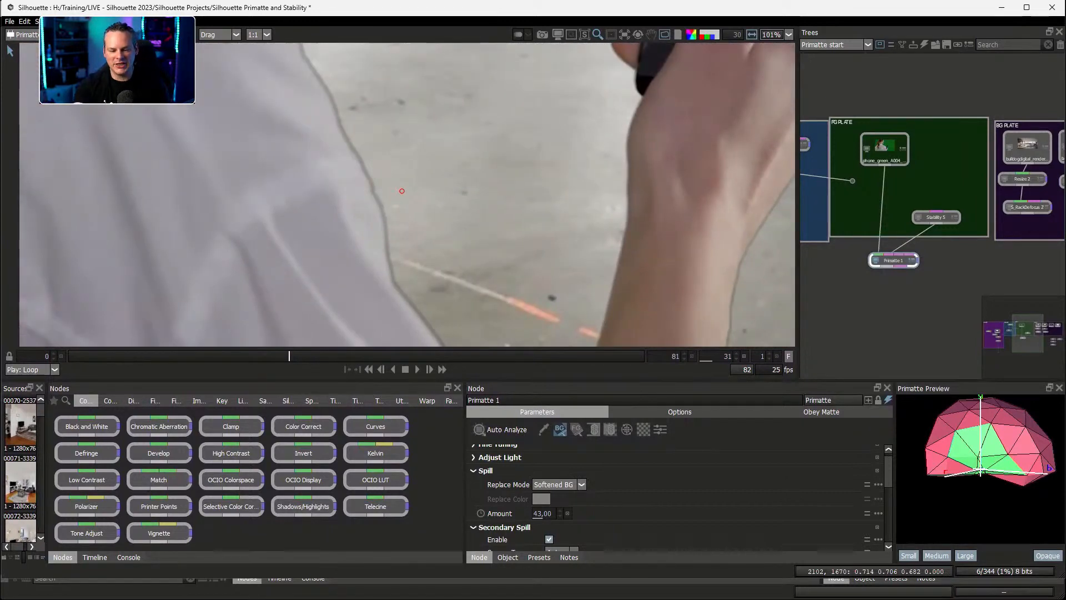
pyautogui.press('Home')
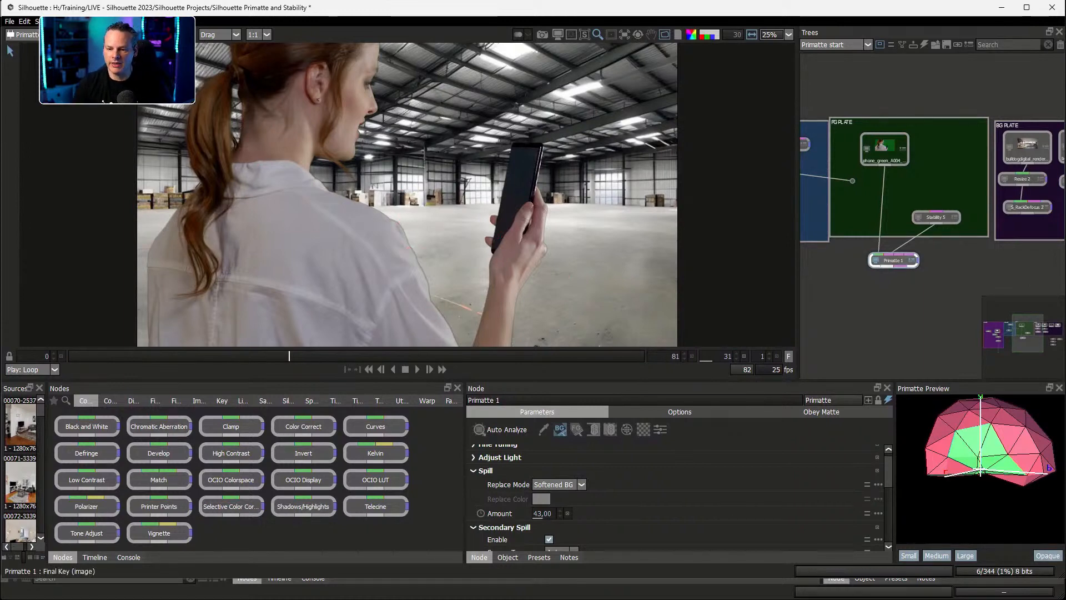
# Add a Color Estimation node fed by the Primatte node, place it below, and save the project
pyautogui.moveTo(894, 260); pyautogui.dragTo(900, 254)
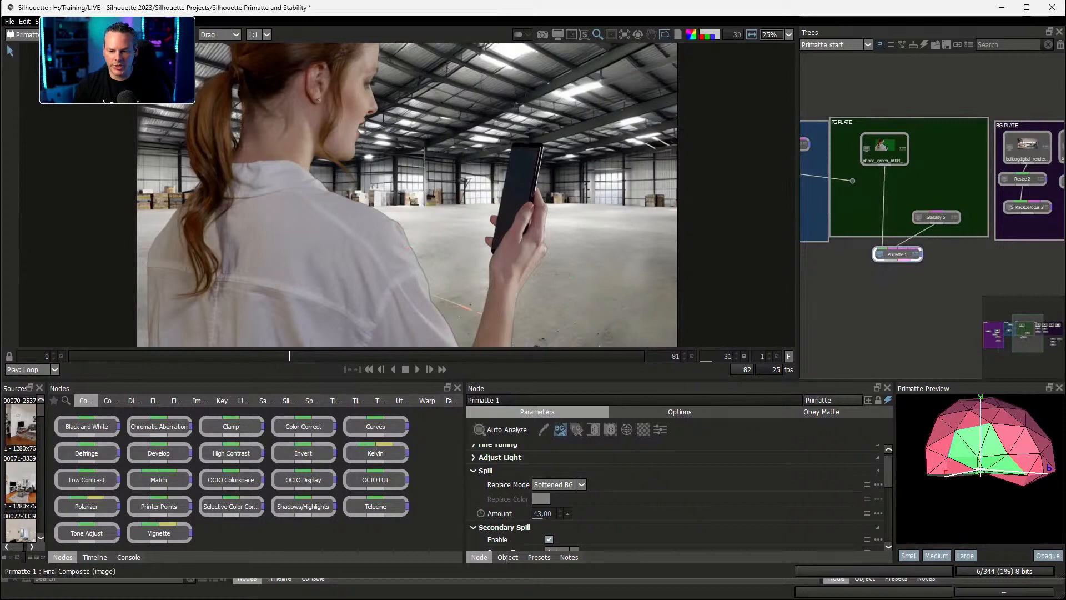
pyautogui.press('Tab')
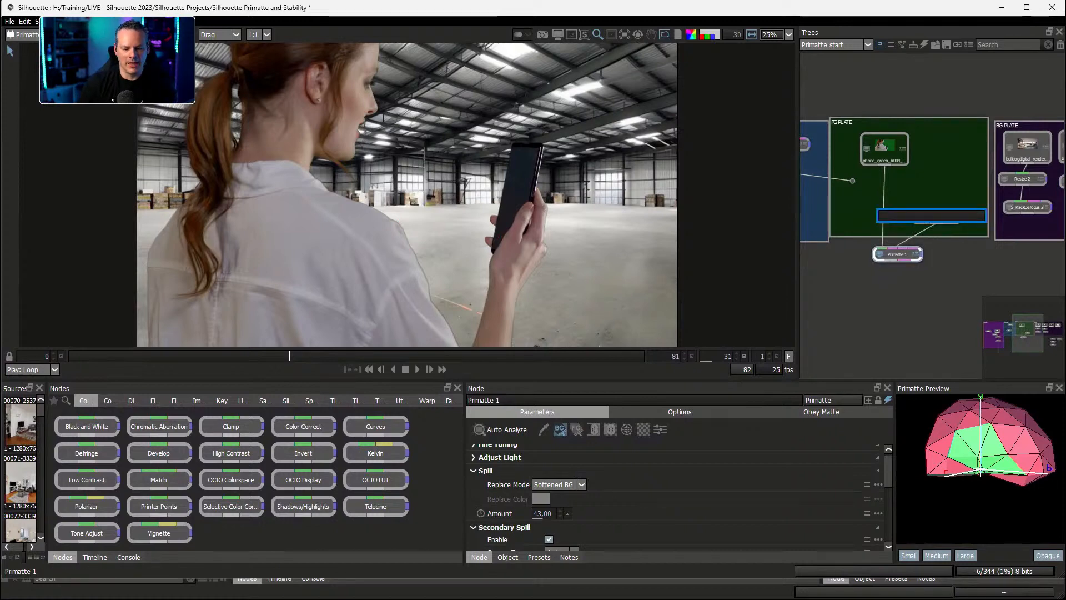
pyautogui.write('colo')
pyautogui.press('Down')
pyautogui.press('Down')
pyautogui.press('Down')
pyautogui.press('Down')
pyautogui.press('Down')
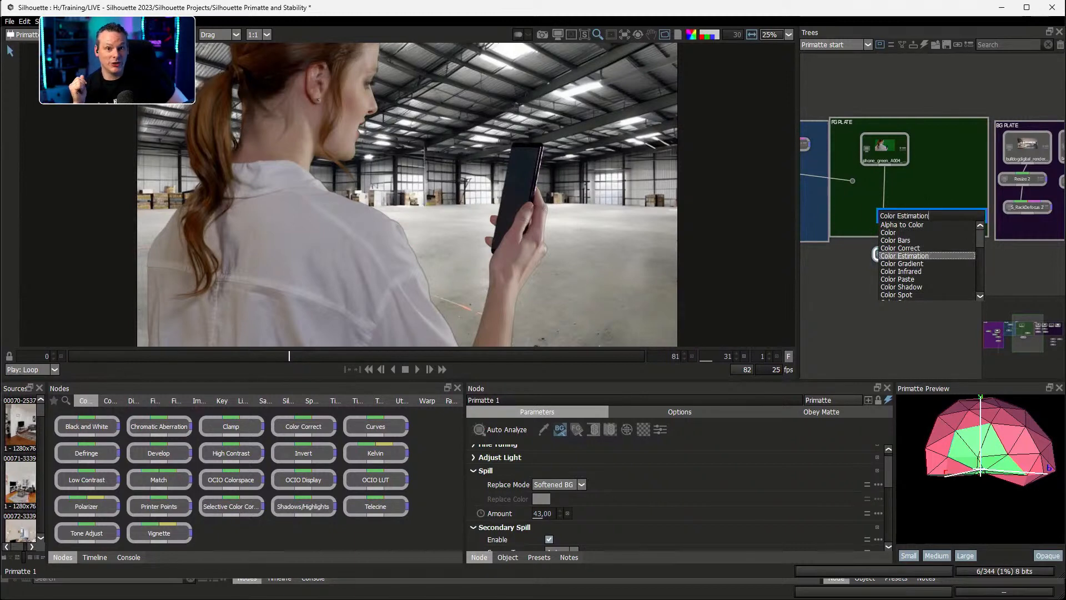
pyautogui.press('Return')
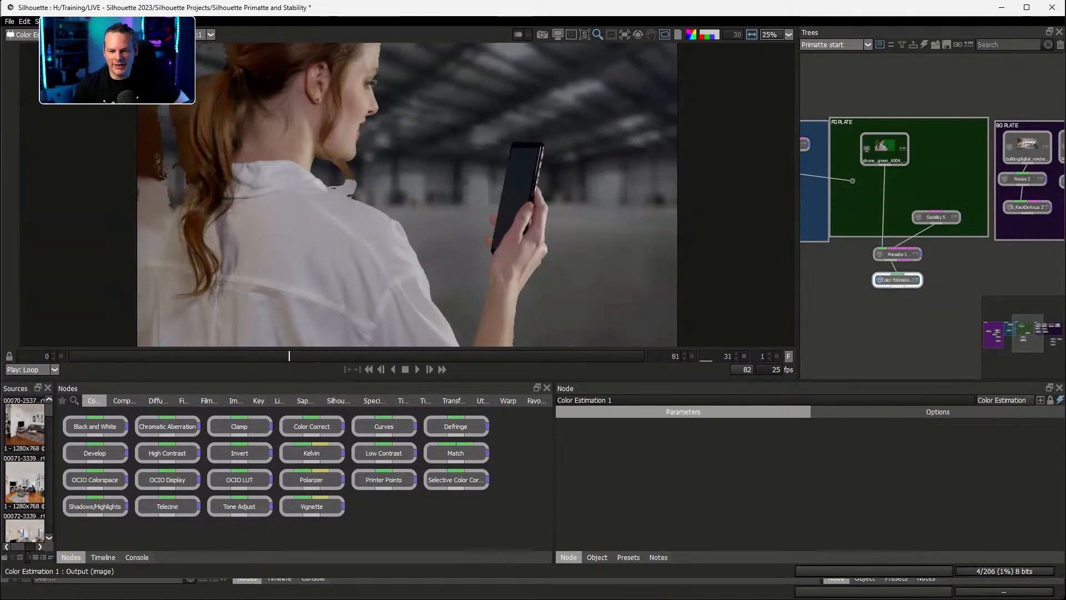
pyautogui.moveTo(898, 279); pyautogui.dragTo(885, 293)
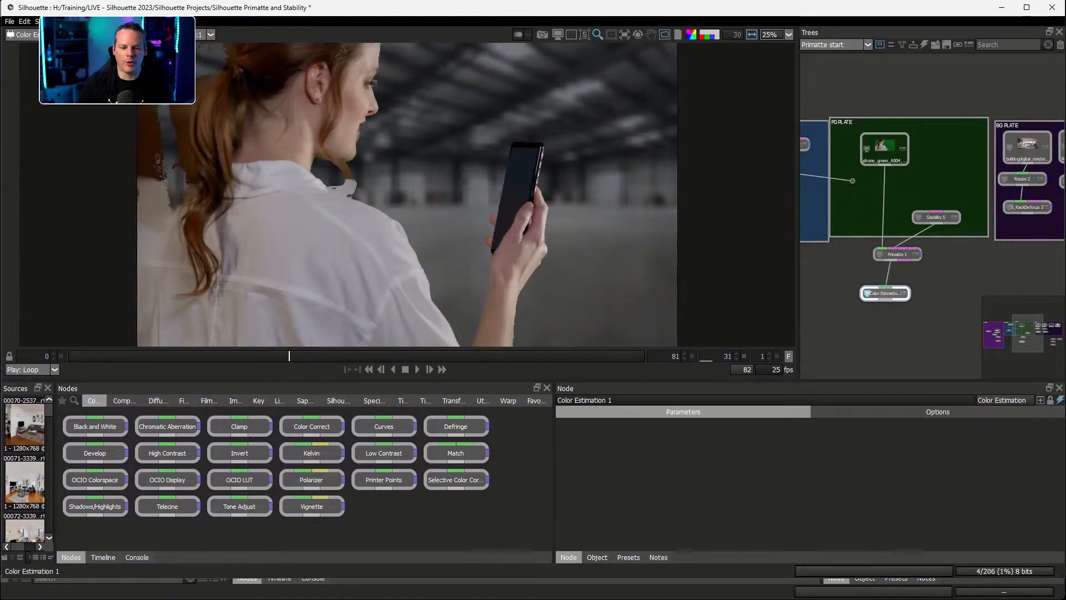
pyautogui.hotkey('ctrl', 's')
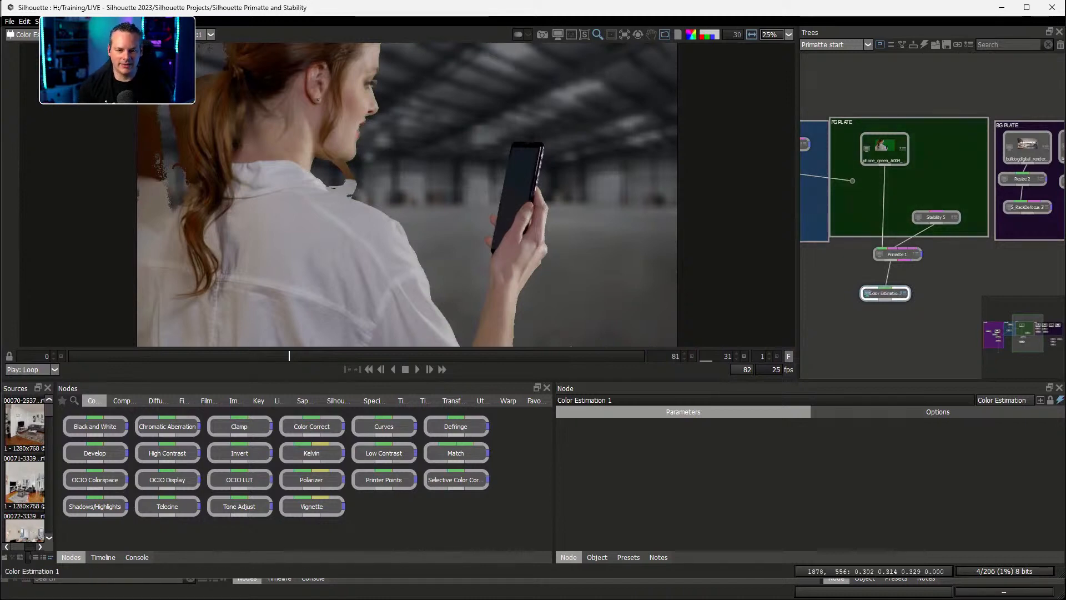
# Compare the Color Estimation output with the Primatte result and inspect its alpha matte around the shoulder and phone
pyautogui.scroll(1, 345, 144)
pyautogui.moveTo(347, 201); pyautogui.dragTo(313, 153)
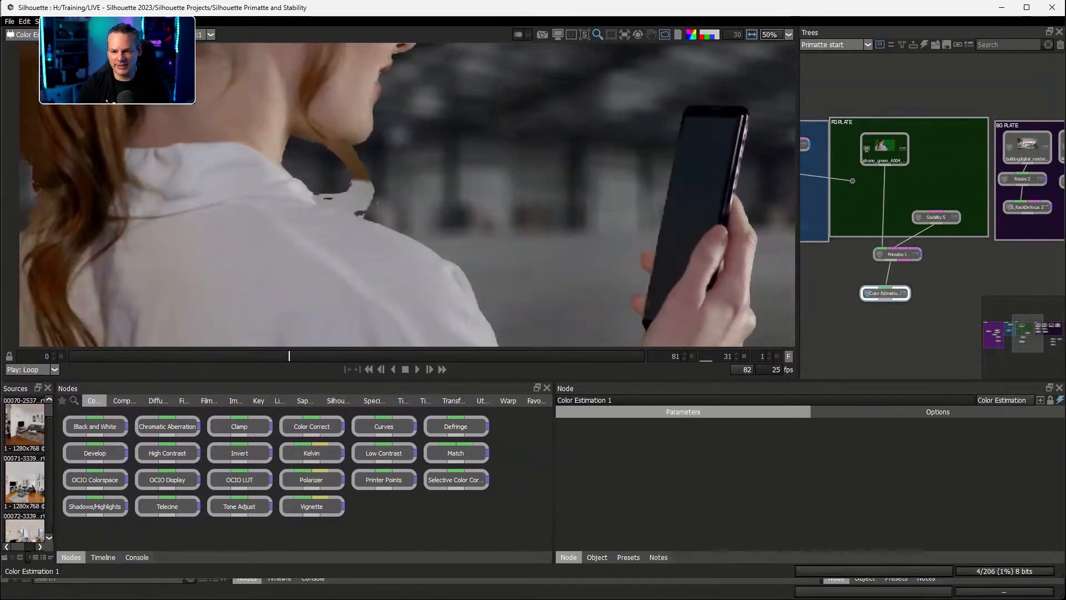
pyautogui.moveTo(885, 293); pyautogui.dragTo(889, 305)
pyautogui.click(897, 254)
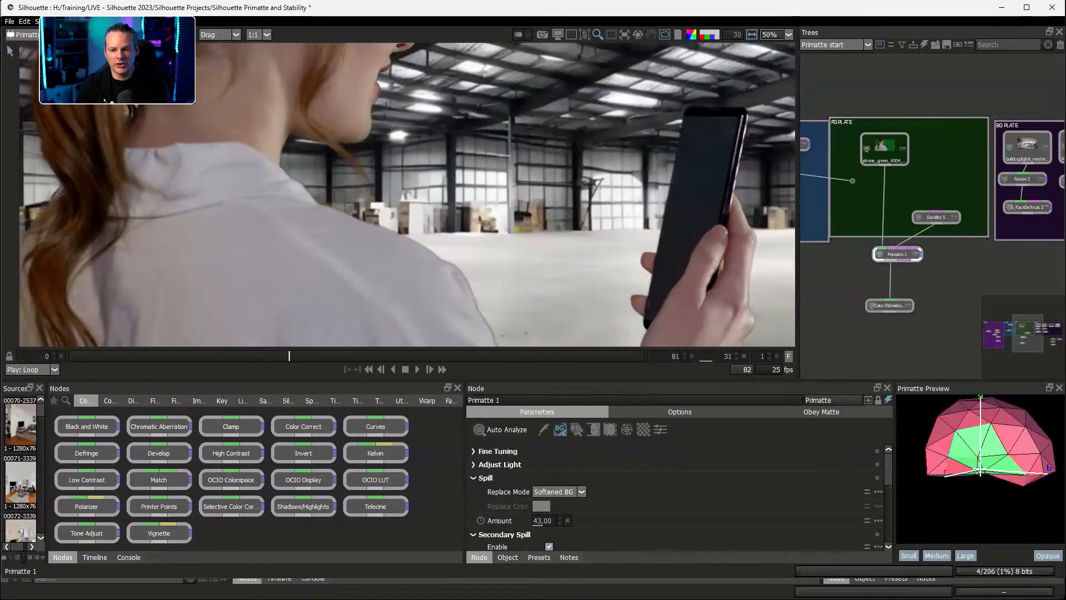
pyautogui.moveTo(889, 305); pyautogui.dragTo(888, 288)
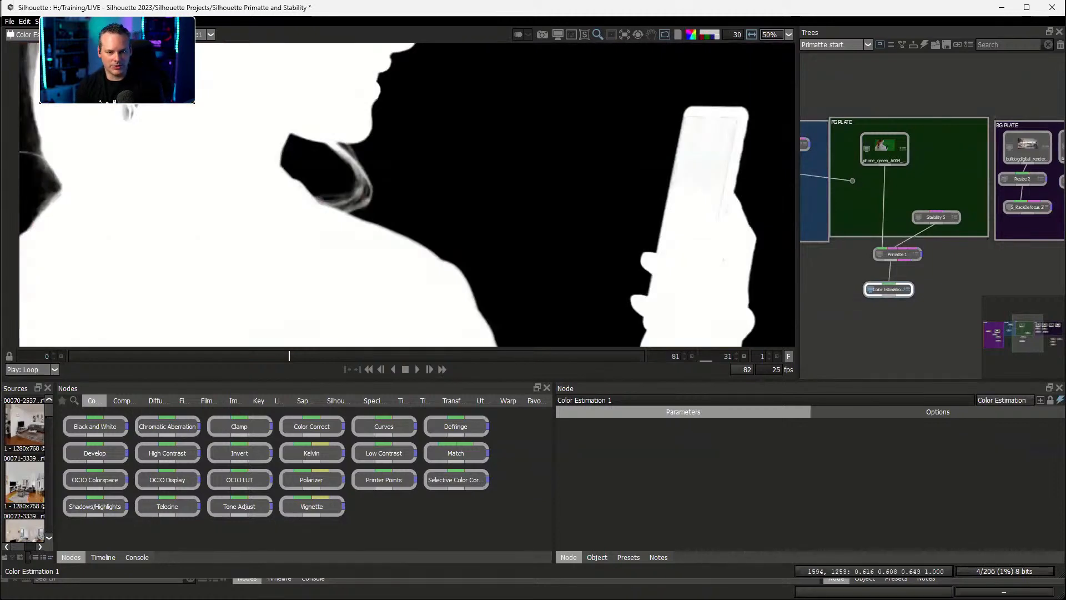
pyautogui.moveTo(516, 321); pyautogui.dragTo(380, 218)
pyautogui.scroll(-1, 475, 283)
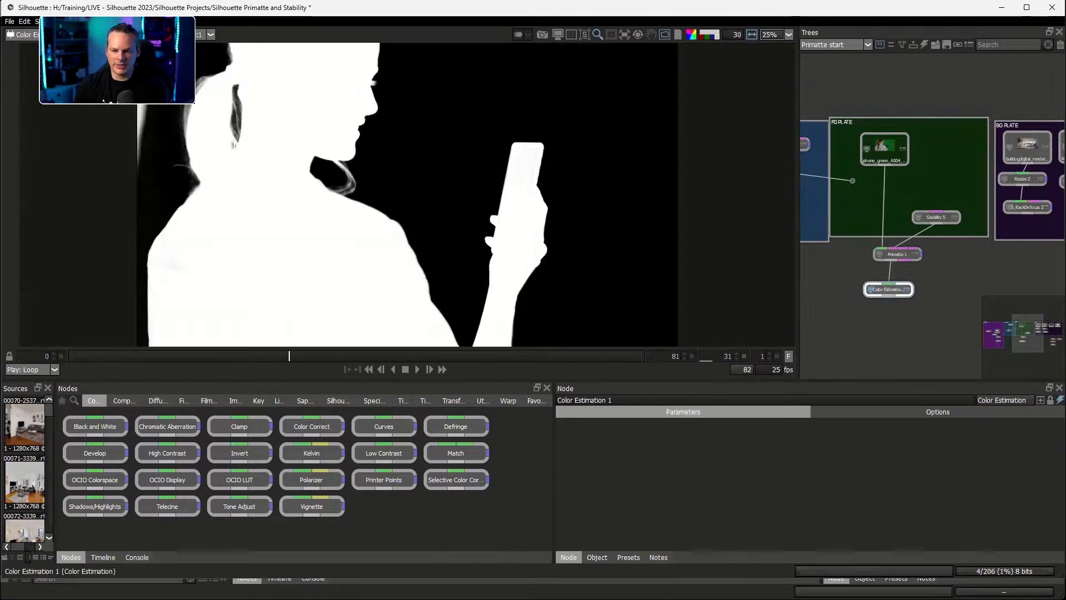
# Add a Composite node after Color Estimation, connect Stability 5 as its background, and return the viewer from alpha to colour
pyautogui.press('Tab')
pyautogui.write('comp')
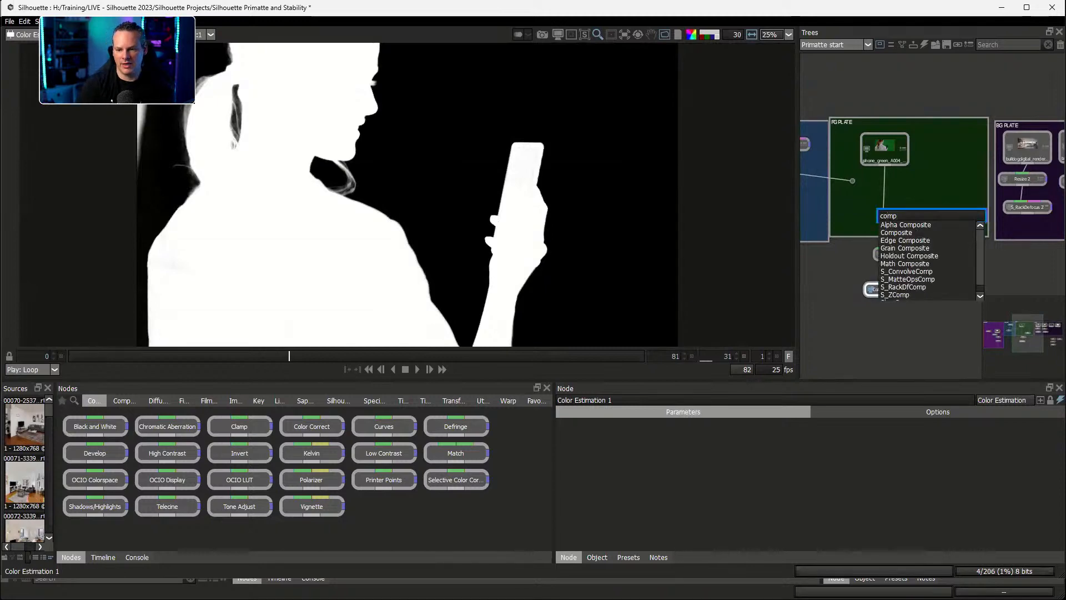
pyautogui.press('Down')
pyautogui.press('Down')
pyautogui.press('Return')
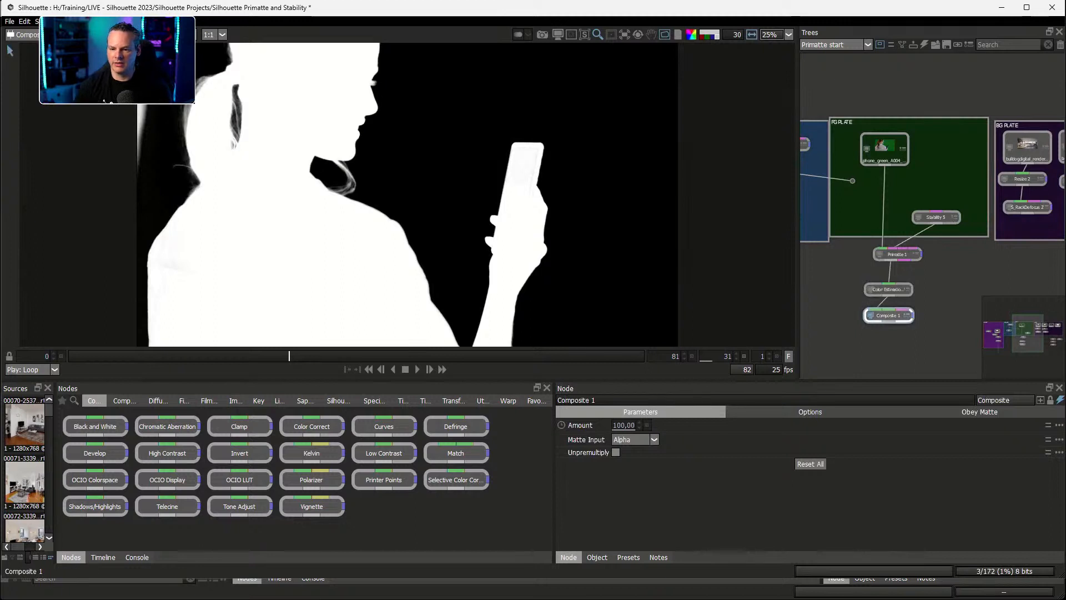
pyautogui.moveTo(888, 315); pyautogui.dragTo(918, 348)
pyautogui.moveTo(936, 224); pyautogui.dragTo(918, 341)
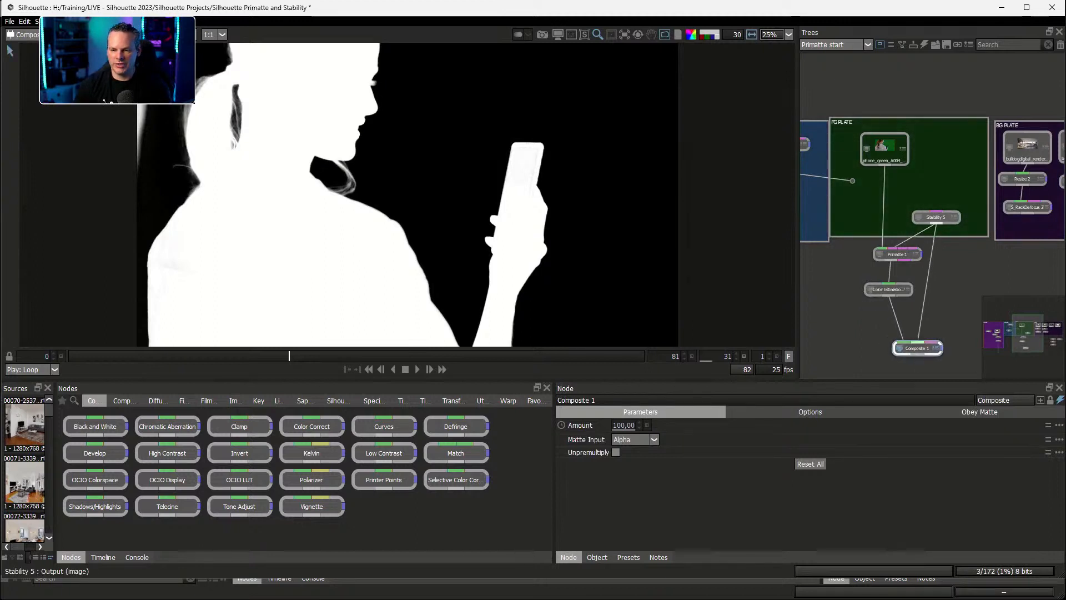
pyautogui.press('a')
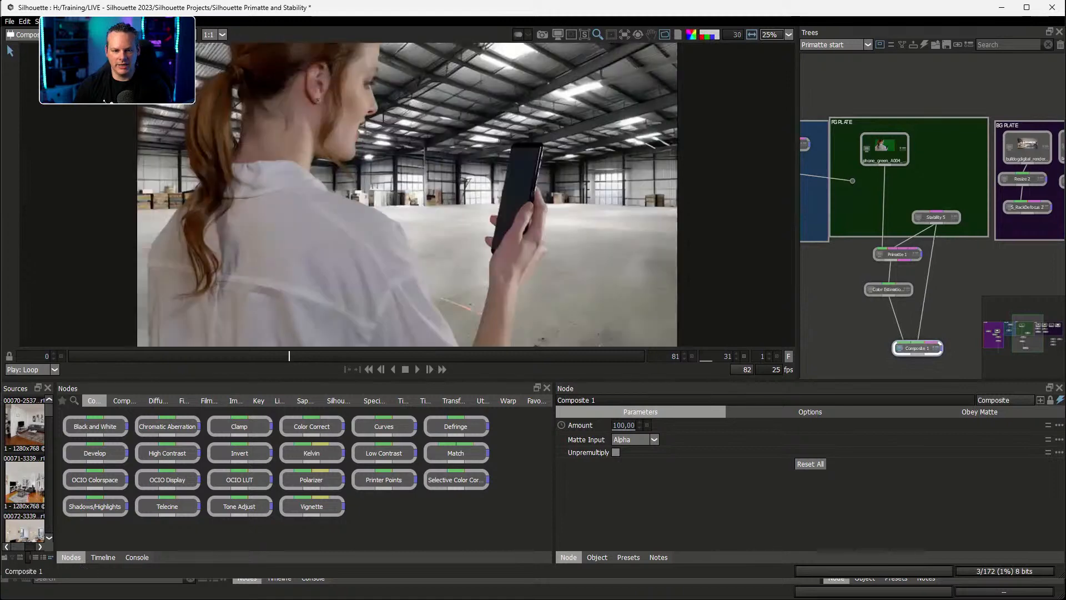
# Compare the Composite and Primatte outputs repeatedly, both close up on the shoulder edge and over the full frame
pyautogui.scroll(2, 461, 251)
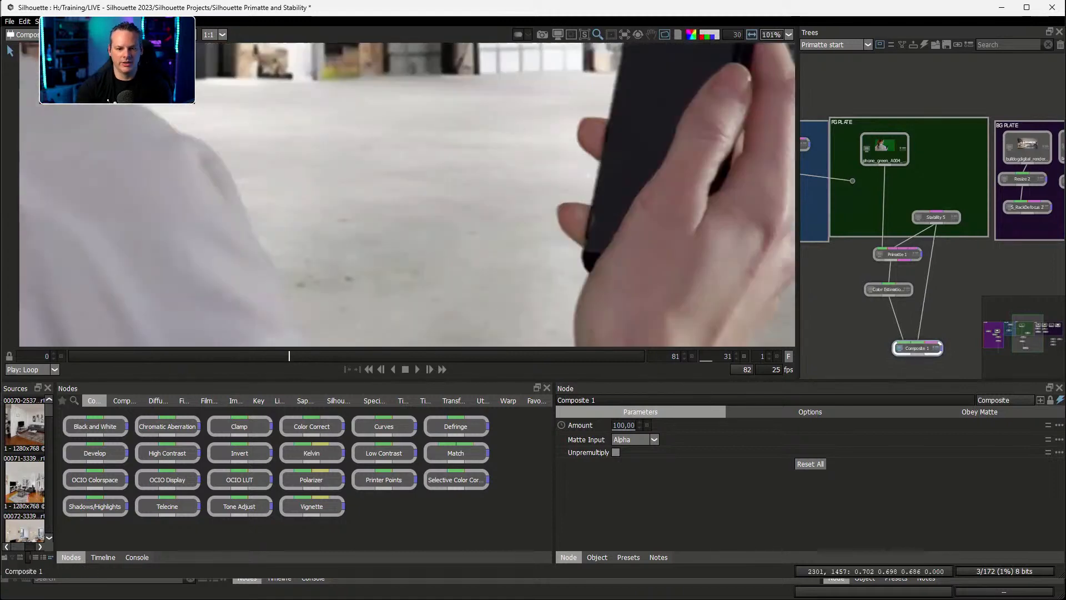
pyautogui.moveTo(461, 251); pyautogui.dragTo(737, 468)
pyautogui.moveTo(364, 58)
pyautogui.mouseDown()
pyautogui.moveTo(424, 150)
pyautogui.moveTo(390, 333)
pyautogui.moveTo(373, 353)
pyautogui.moveTo(355, 44)
pyautogui.mouseUp()
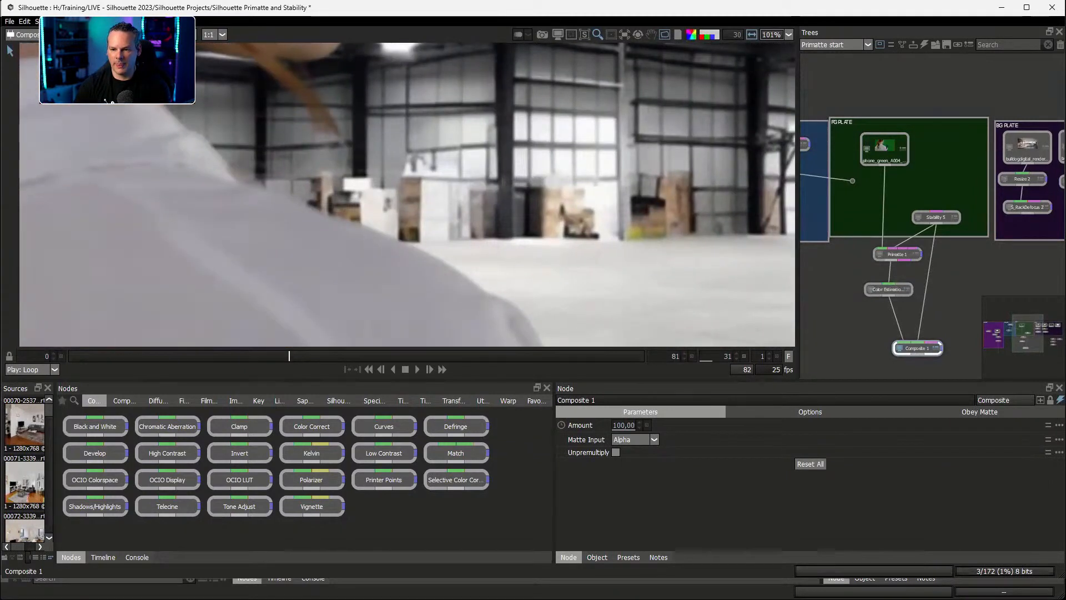
pyautogui.doubleClick(897, 254)
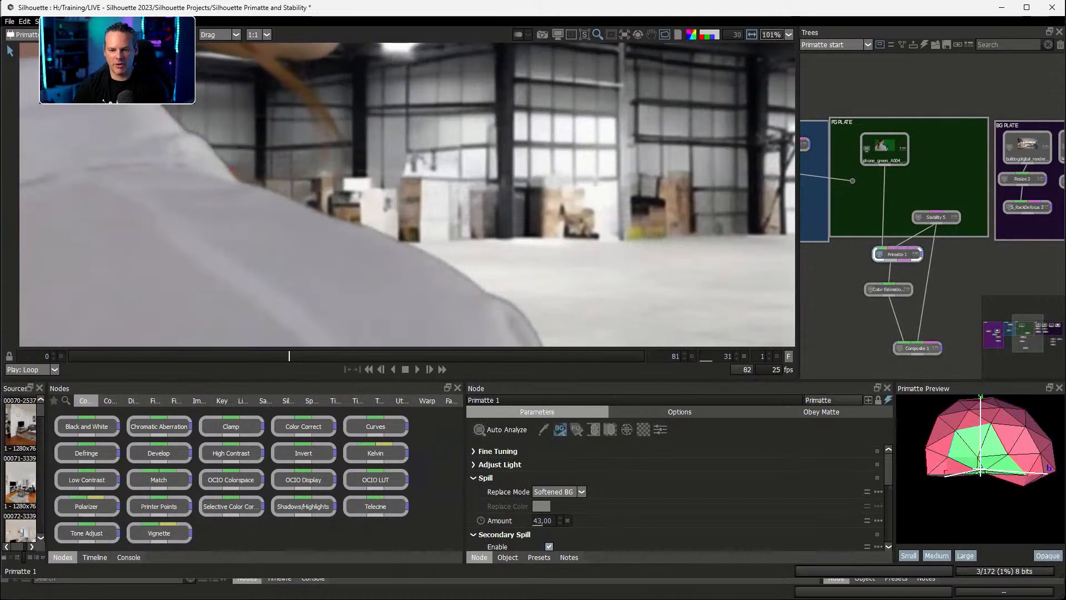
pyautogui.doubleClick(918, 349)
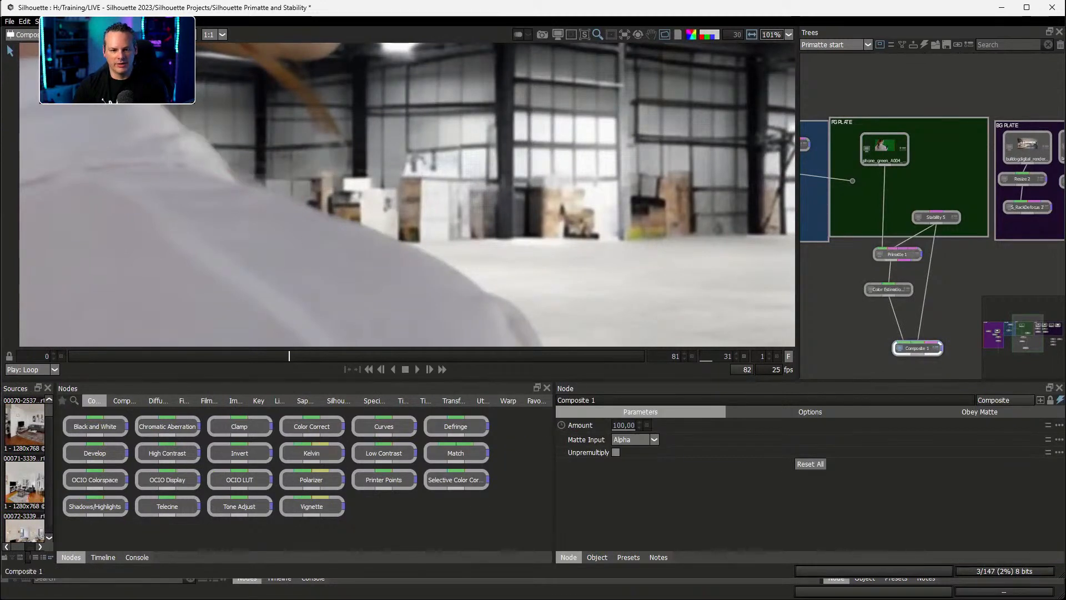
pyautogui.doubleClick(898, 254)
pyautogui.doubleClick(917, 349)
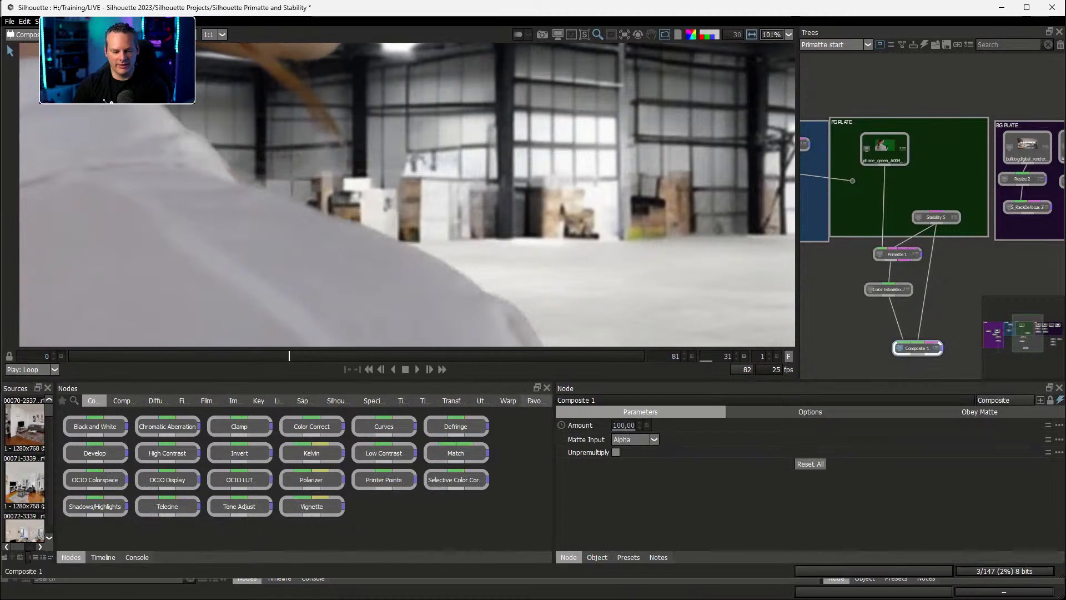
pyautogui.doubleClick(898, 254)
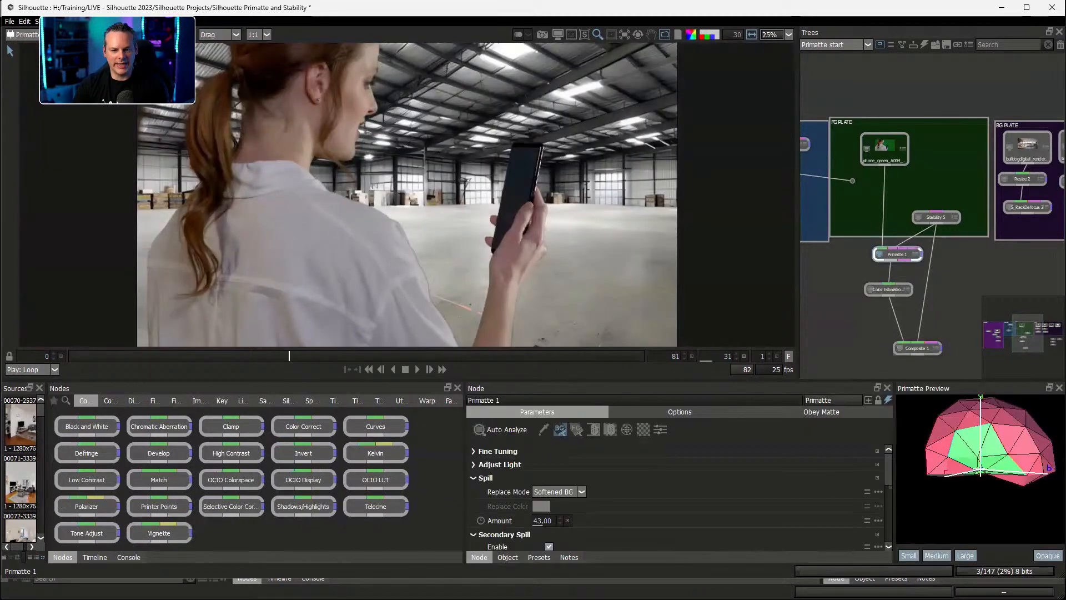
pyautogui.doubleClick(918, 348)
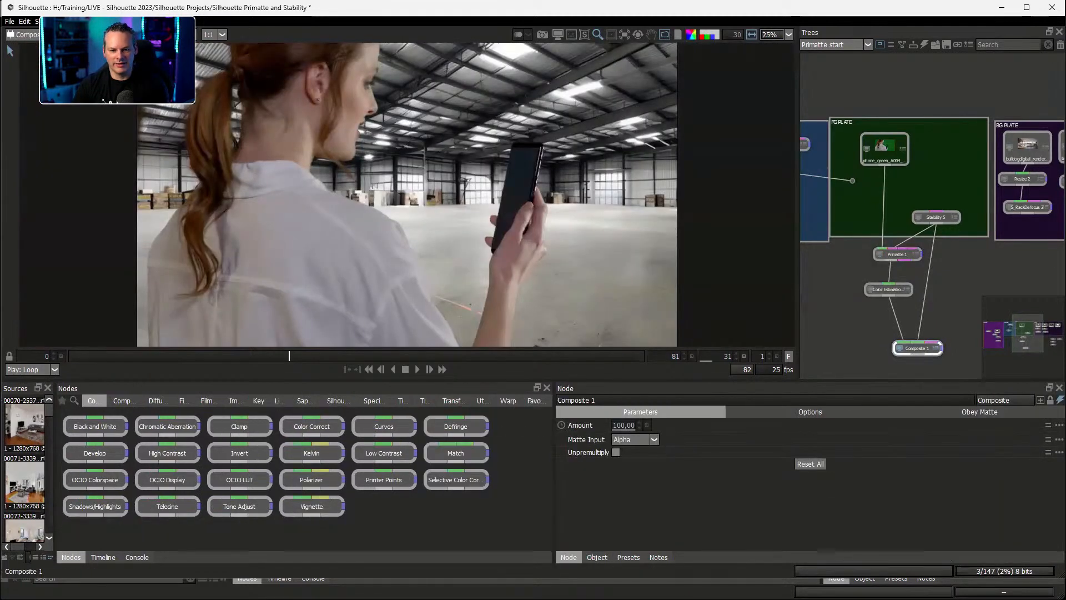
pyautogui.doubleClick(897, 254)
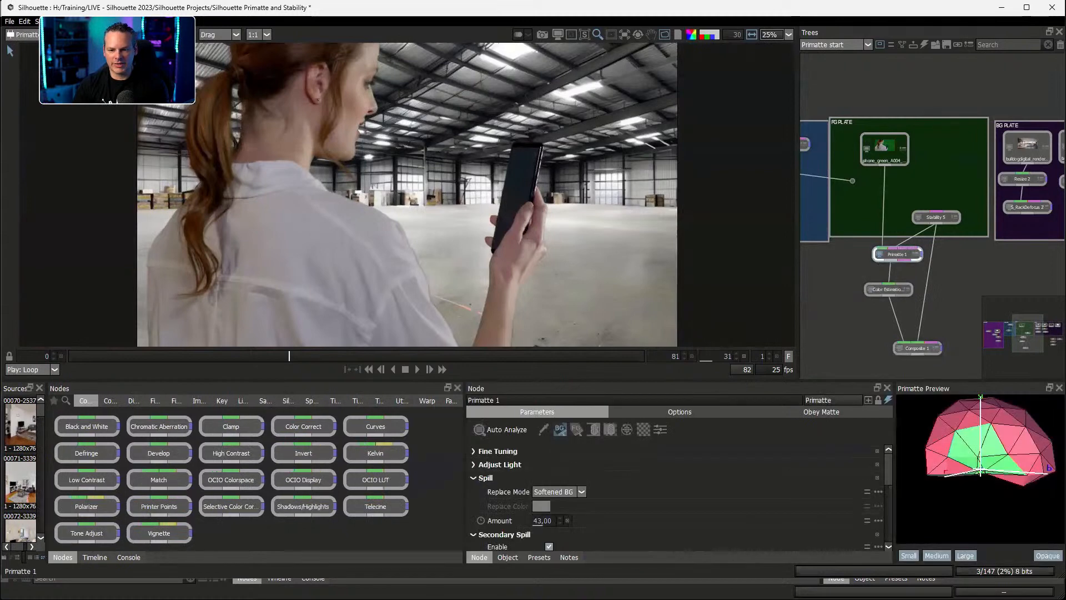
pyautogui.doubleClick(918, 348)
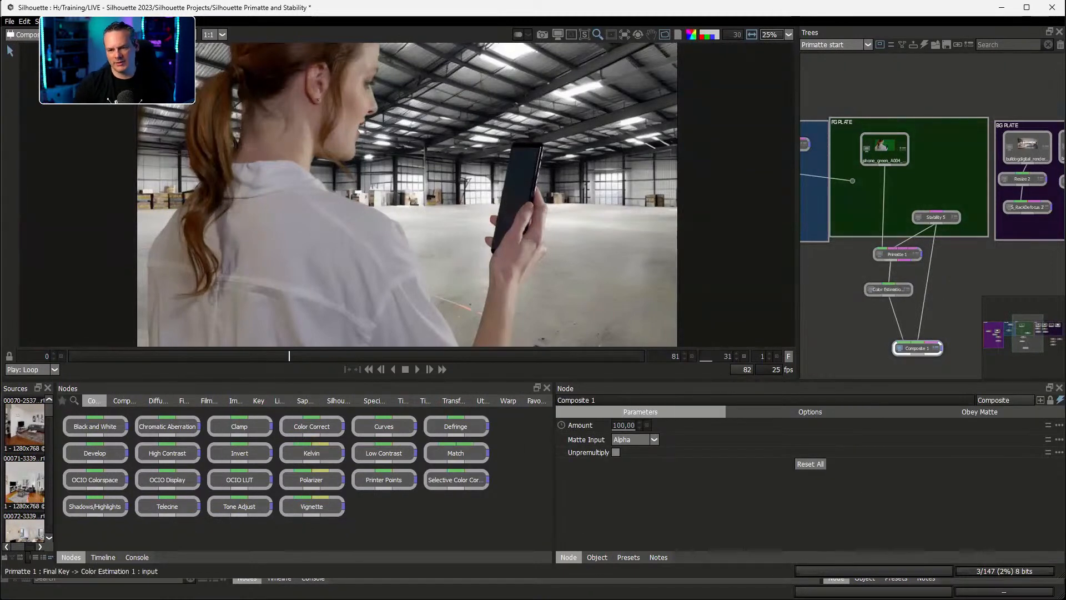
# Look briefly at the Primatte - Bar 01 session, switch to Primatte & Stability, and view its final S_UltraGrain node
pyautogui.click(837, 45)
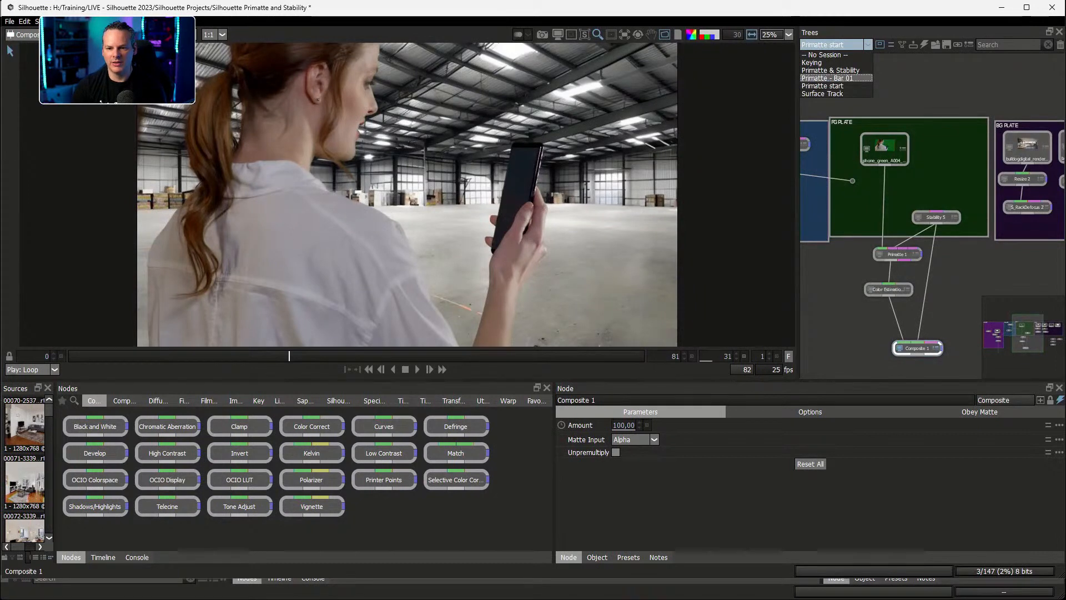
pyautogui.click(828, 79)
pyautogui.click(831, 45)
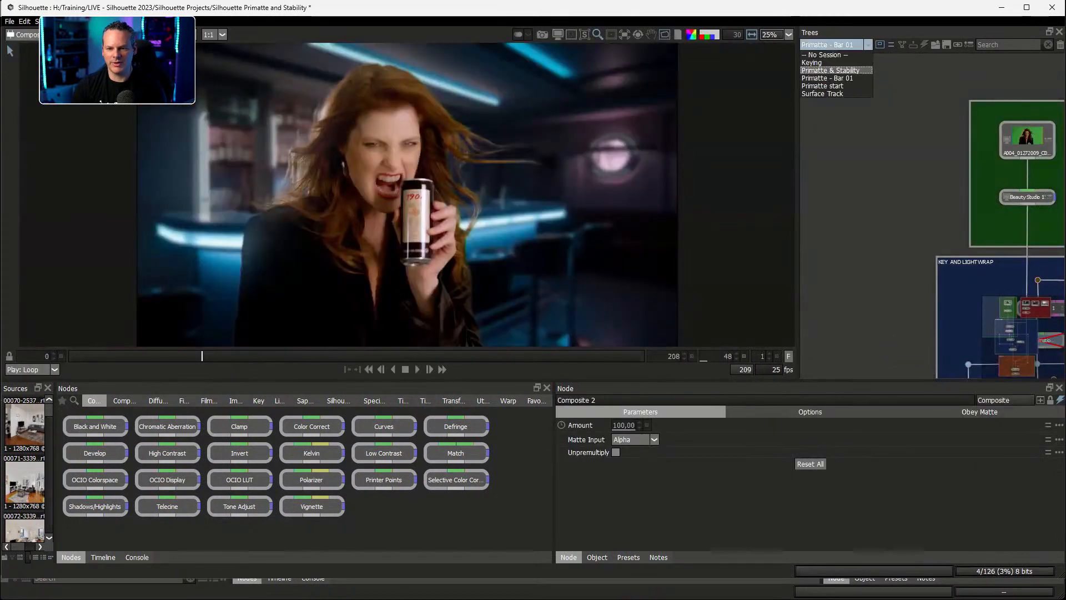
pyautogui.click(830, 70)
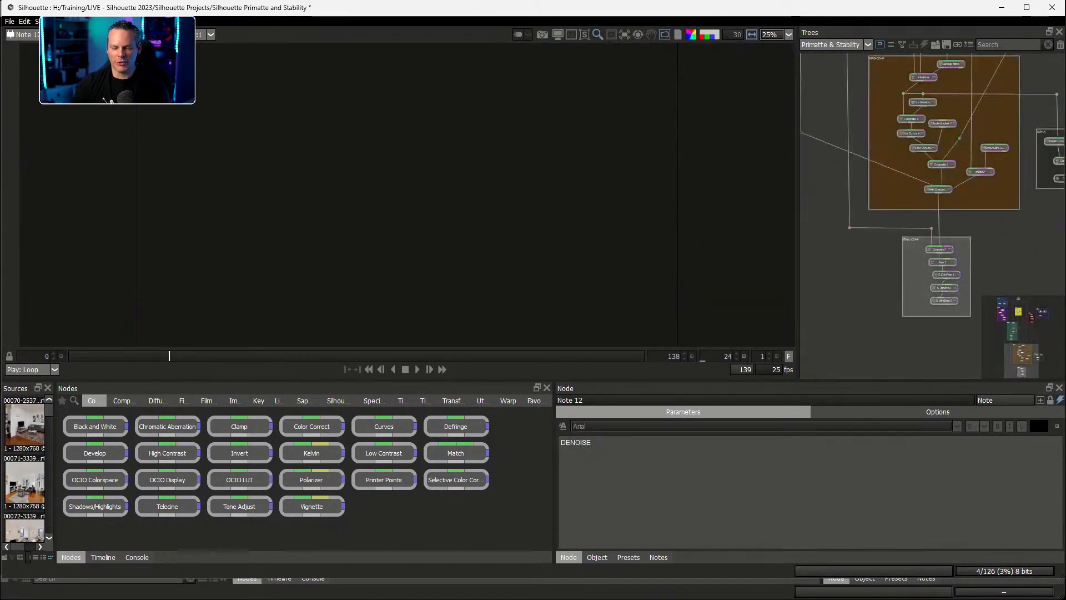
pyautogui.doubleClick(944, 300)
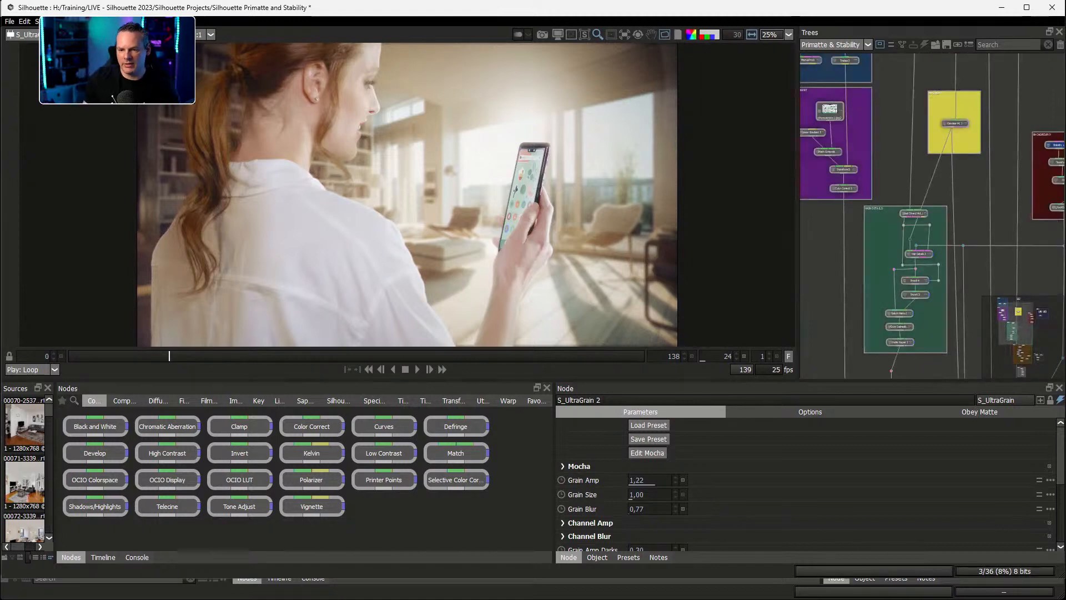
# View the Denoiser ML and Matte Repair outputs and inspect the HAIR DETAILS group's node layout up close
pyautogui.moveTo(911, 166); pyautogui.dragTo(947, 122)
pyautogui.doubleClick(988, 250)
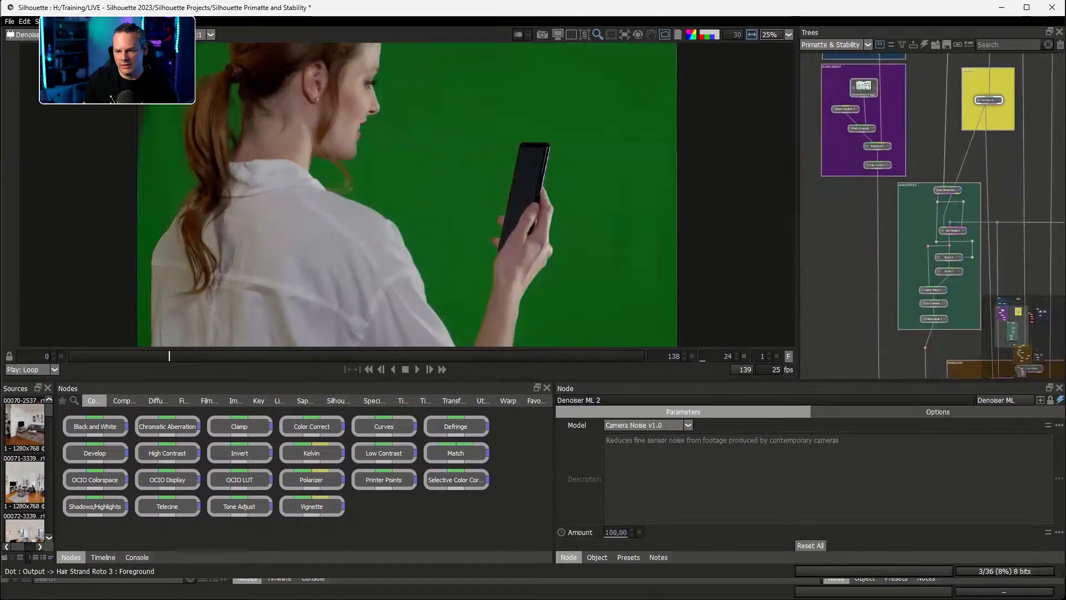
pyautogui.doubleClick(934, 319)
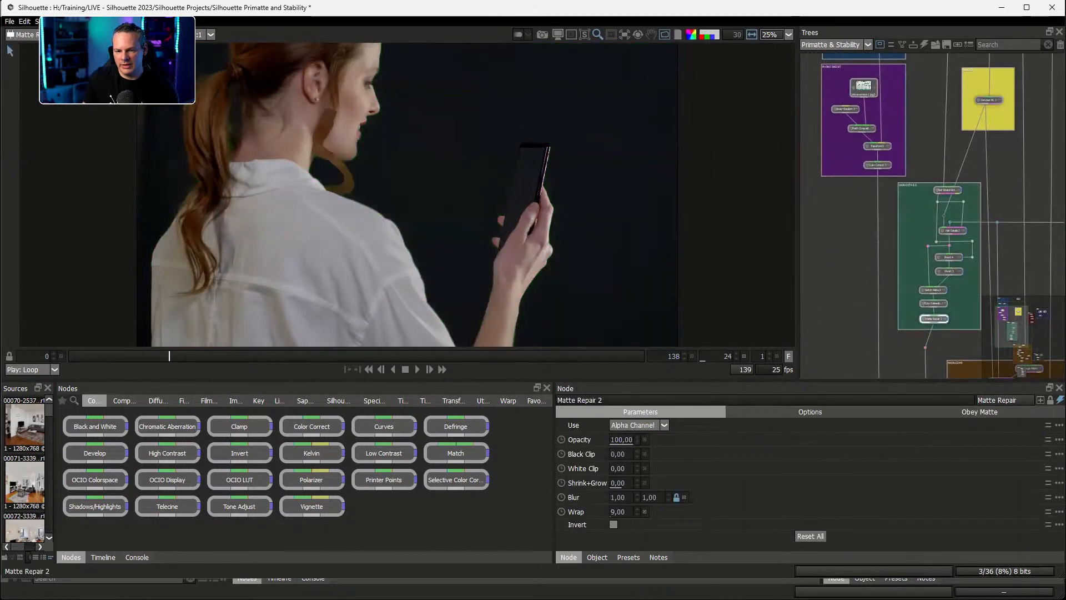
pyautogui.scroll(4, 931, 216)
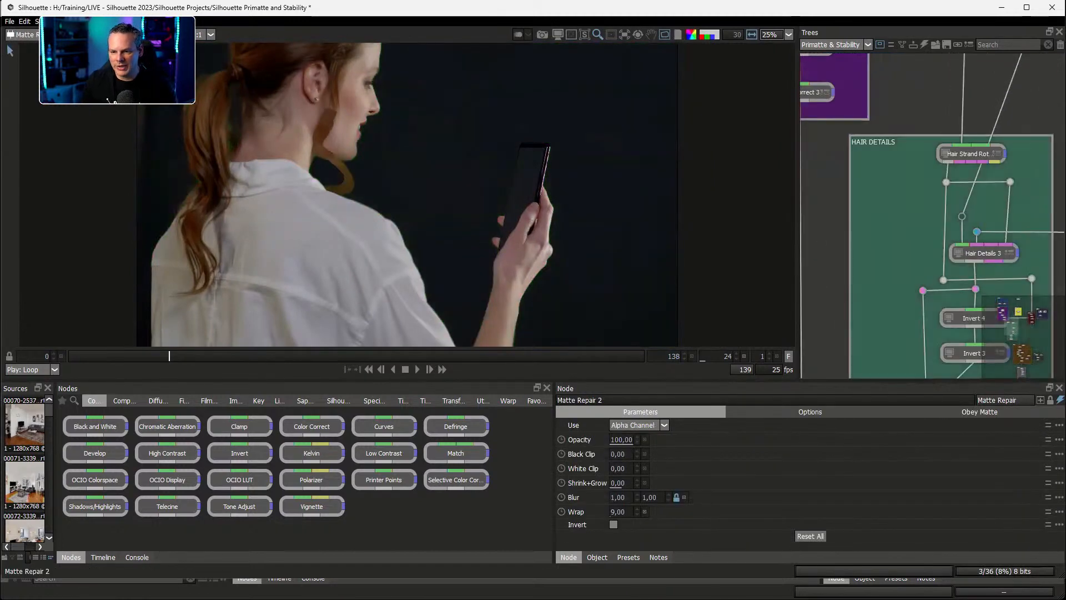
# Move through the node tree to the PHONE INSERT group and view its Color Correct 3 output
pyautogui.moveTo(972, 318); pyautogui.dragTo(938, 129)
pyautogui.moveTo(983, 178); pyautogui.dragTo(853, 256)
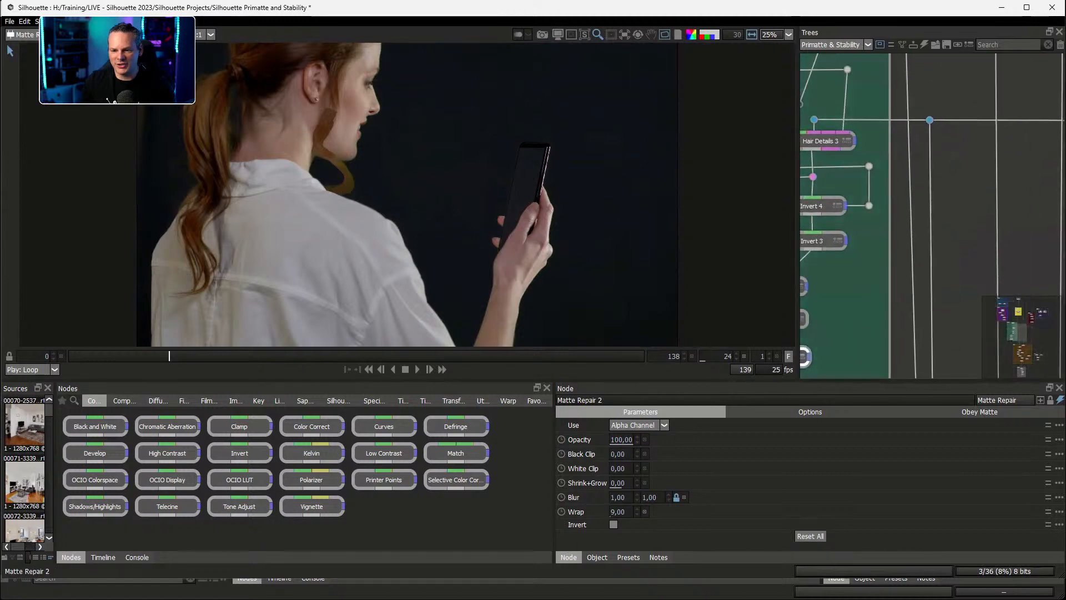
pyautogui.moveTo(1038, 178); pyautogui.dragTo(860, 266)
pyautogui.scroll(-5, 933, 217)
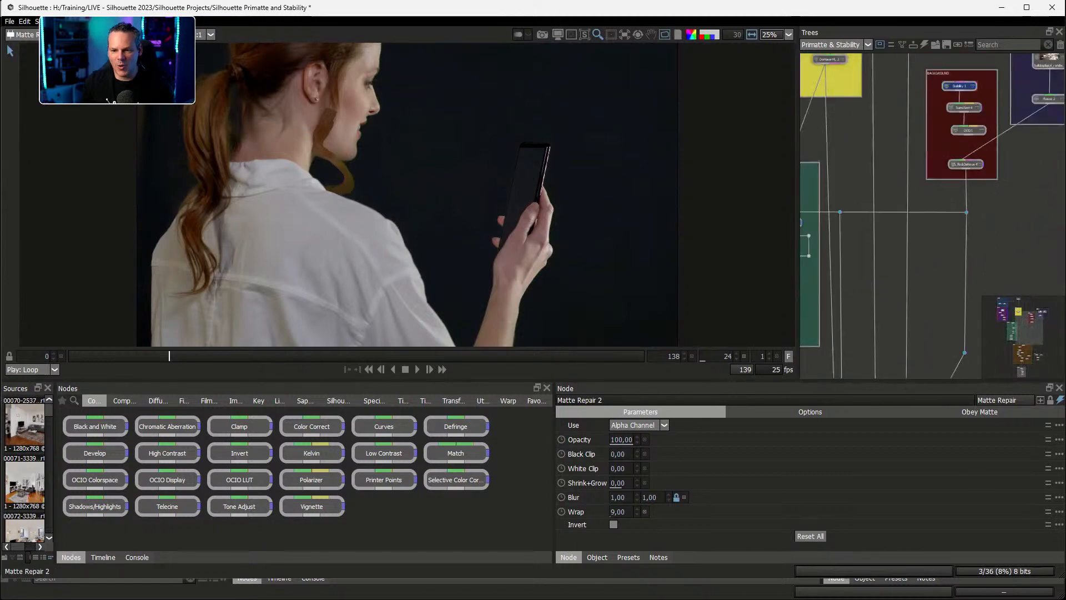
pyautogui.scroll(5, 921, 162)
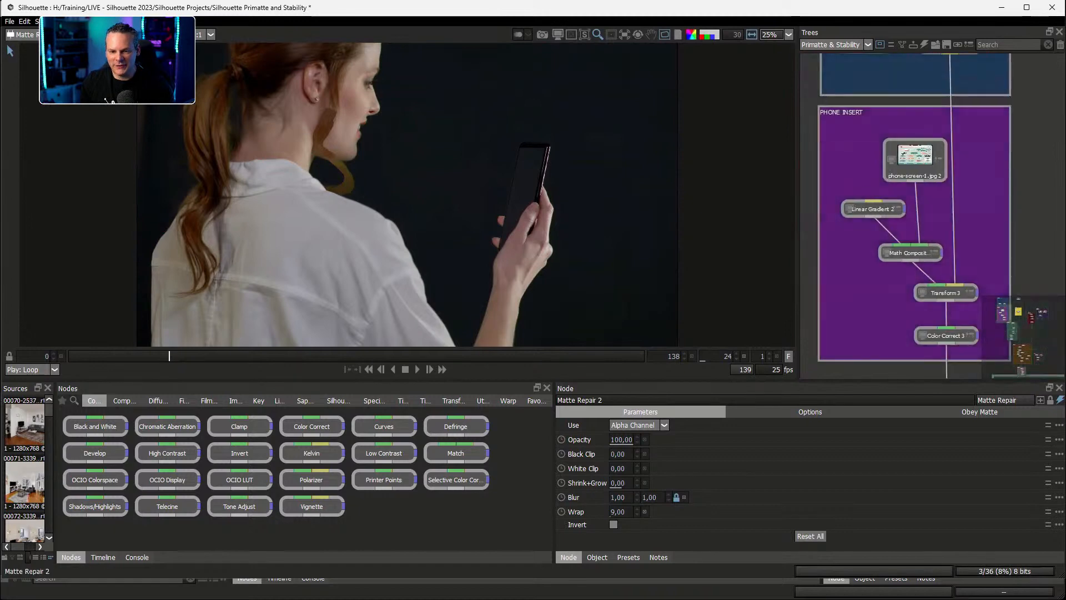
pyautogui.click(946, 335)
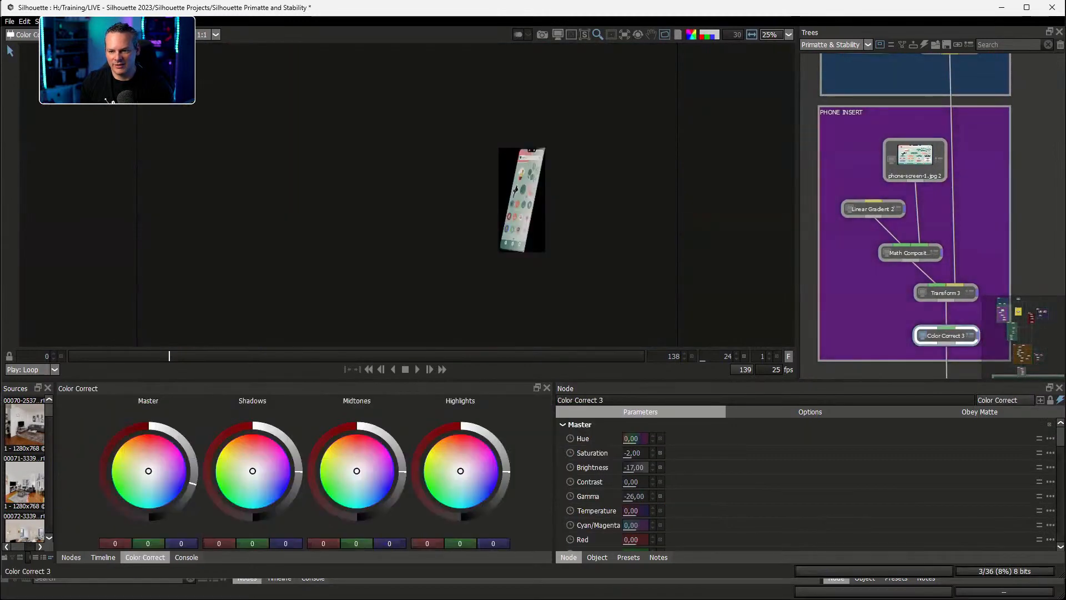
# View the Math Composite 2 output in the main composite group, inspecting the phone close up and over the full frame
pyautogui.moveTo(992, 333); pyautogui.dragTo(802, 183)
pyautogui.scroll(-4, 933, 222)
pyautogui.moveTo(1000, 265); pyautogui.dragTo(847, 61)
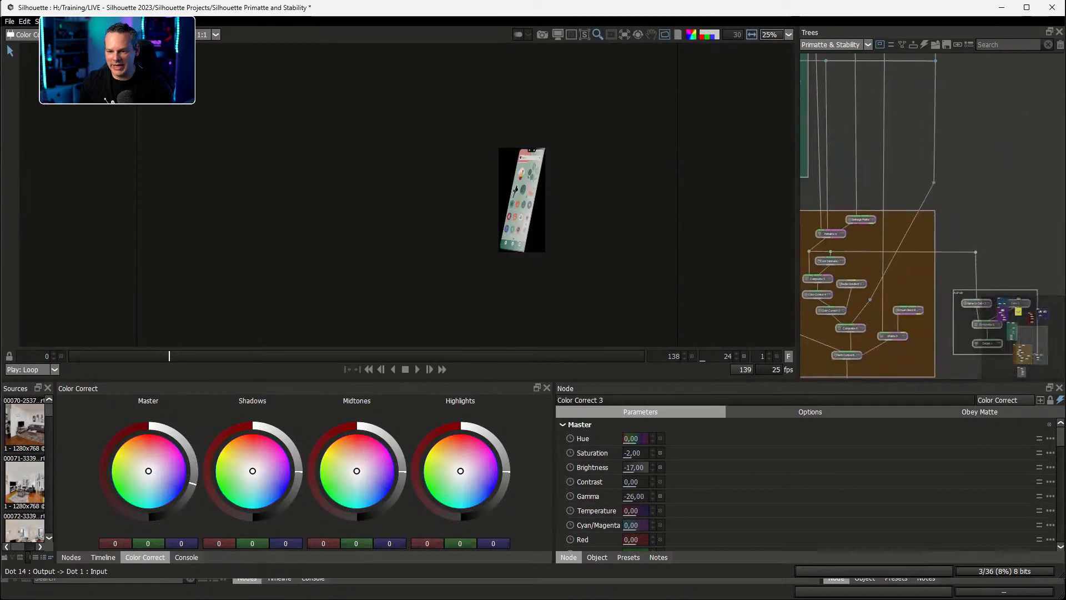
pyautogui.moveTo(888, 278); pyautogui.dragTo(933, 152)
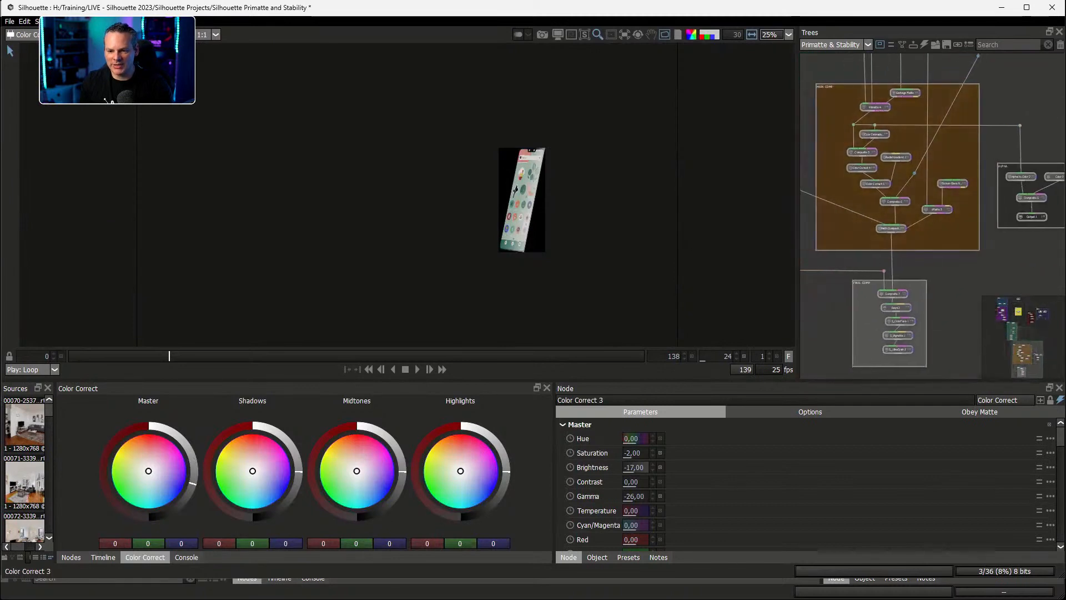
pyautogui.doubleClick(892, 228)
pyautogui.scroll(2, 556, 239)
pyautogui.moveTo(499, 195); pyautogui.dragTo(539, 239)
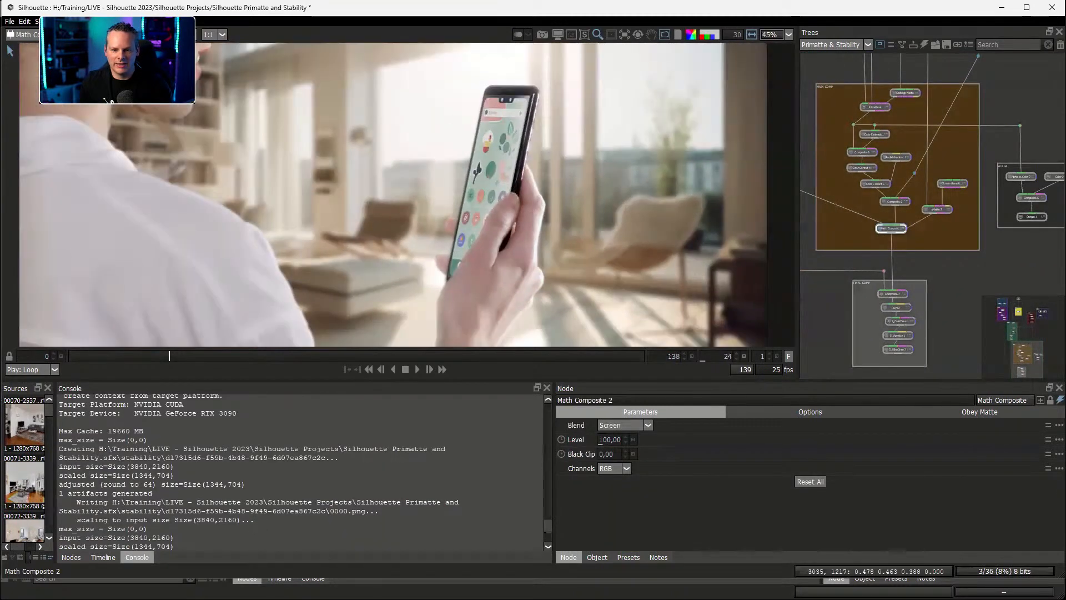
pyautogui.press('f')
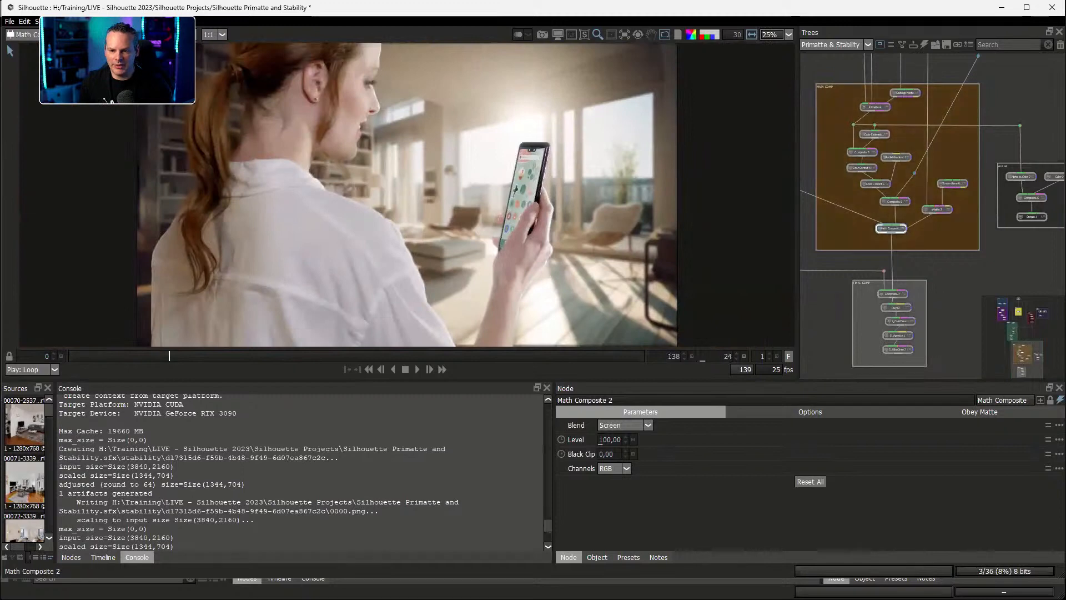
# View the Color Estimation 2 and Composite 3 outputs in turn, and return the viewer to Math Composite 2
pyautogui.doubleClick(875, 135)
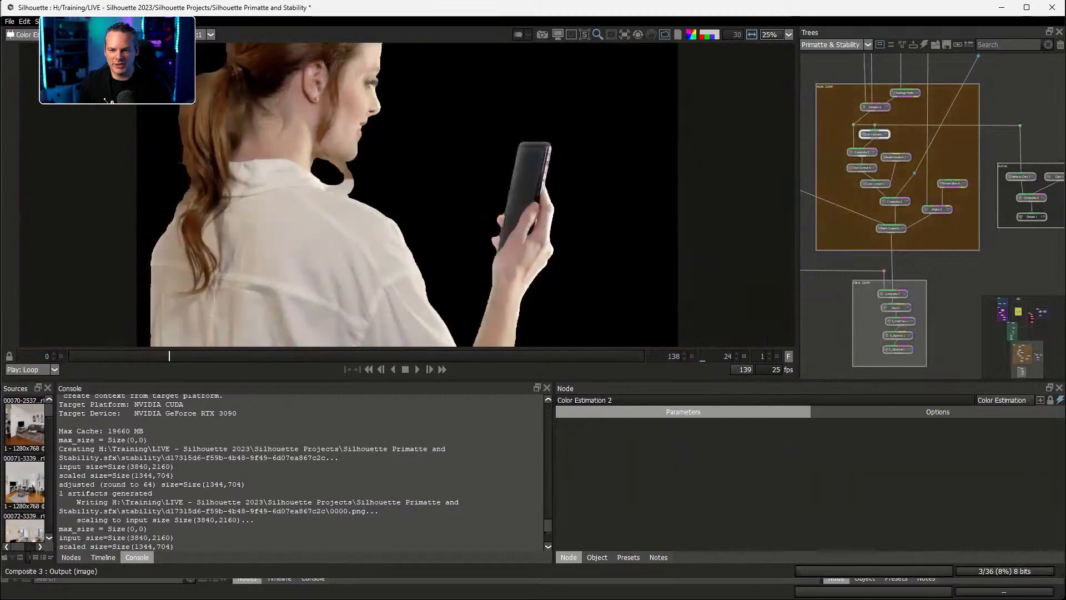
pyautogui.doubleClick(862, 152)
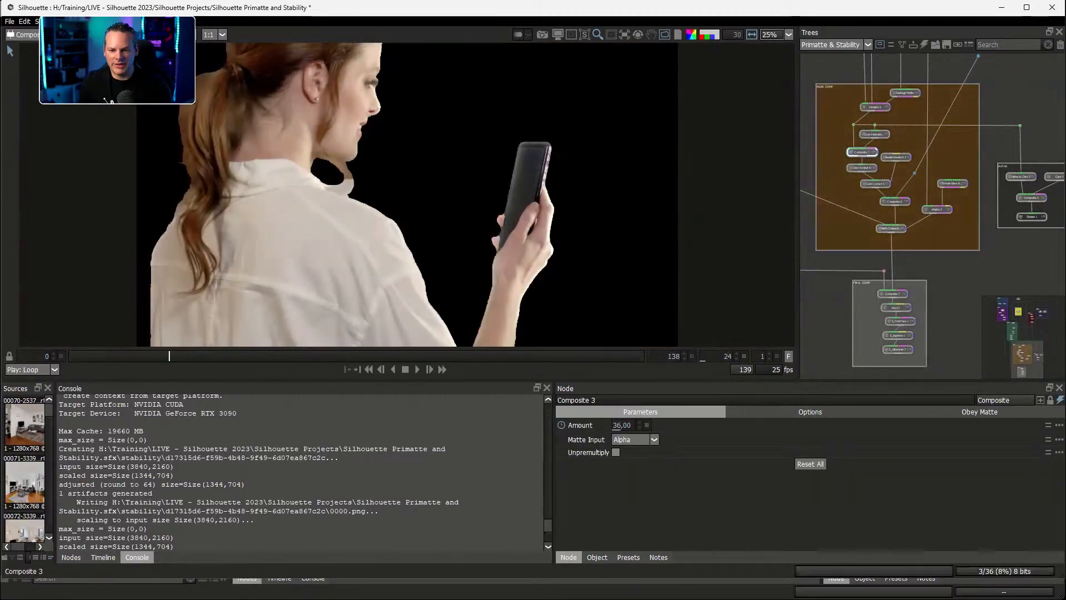
pyautogui.click(890, 235)
pyautogui.doubleClick(891, 228)
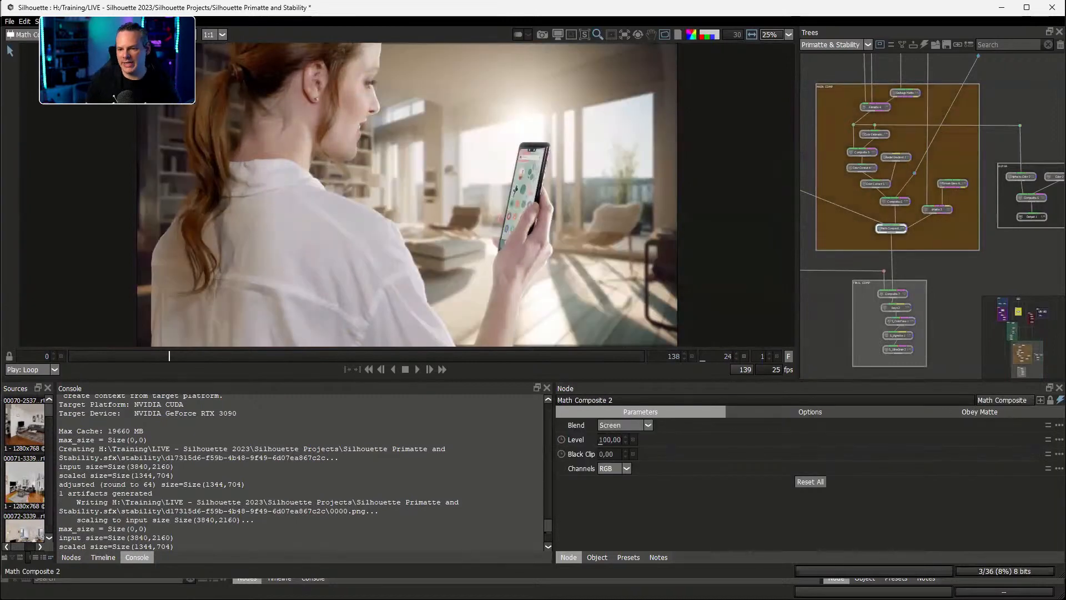
# Connect the second rendered image to the node below it in the RENDERED BACKGROUND group to swap the background
pyautogui.moveTo(956, 100); pyautogui.dragTo(832, 357)
pyautogui.moveTo(910, 189); pyautogui.dragTo(909, 296)
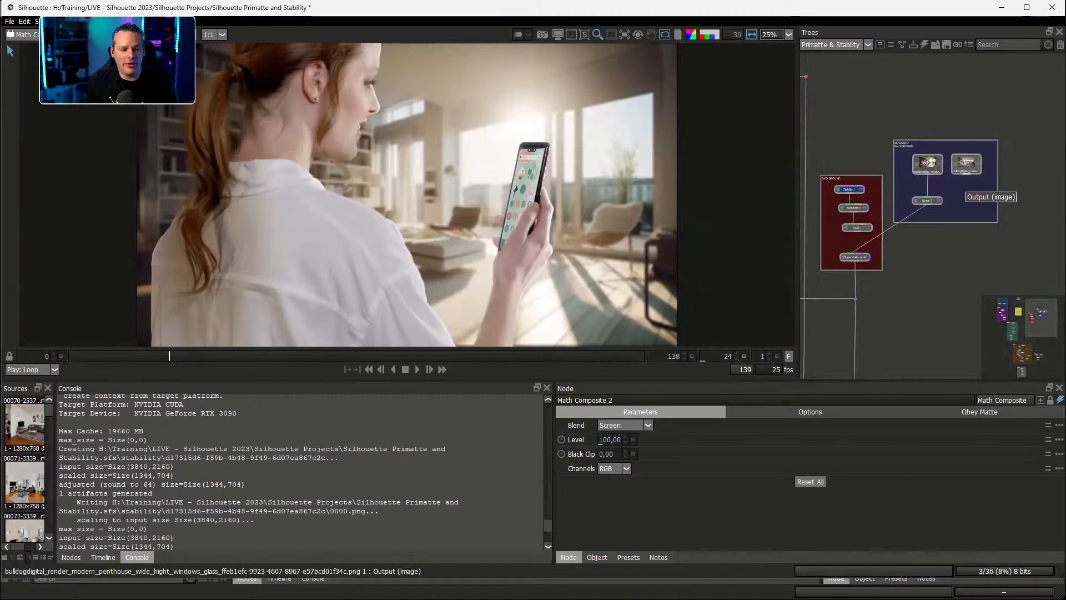
pyautogui.moveTo(966, 175); pyautogui.dragTo(955, 182)
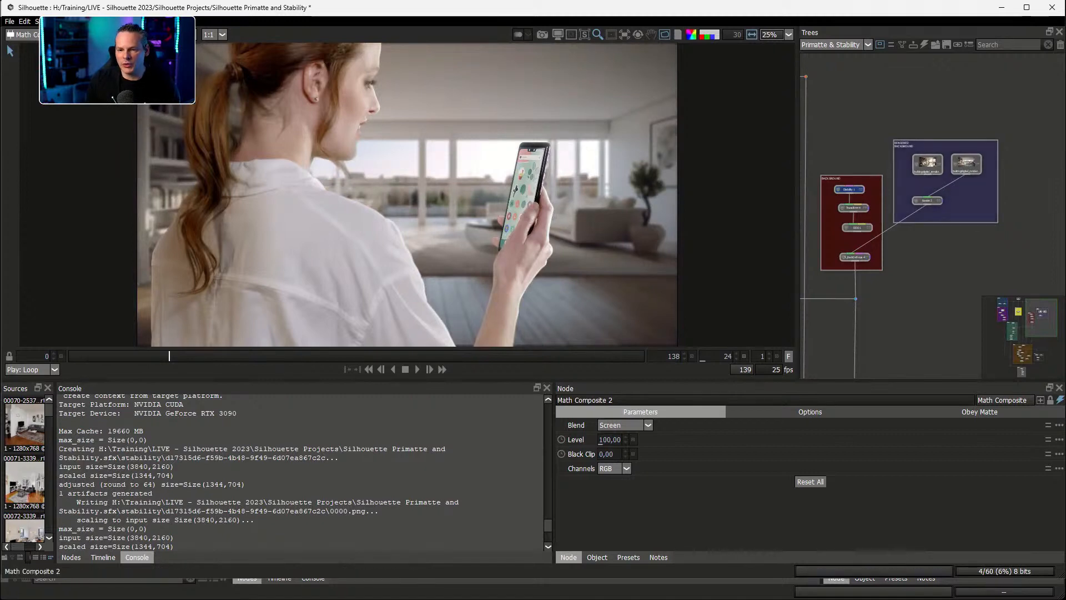
# View the Stability 1 node and choose the generated apartment image with warm sunlight on the wooden floor and a grey sofa
pyautogui.scroll(4, 930, 215)
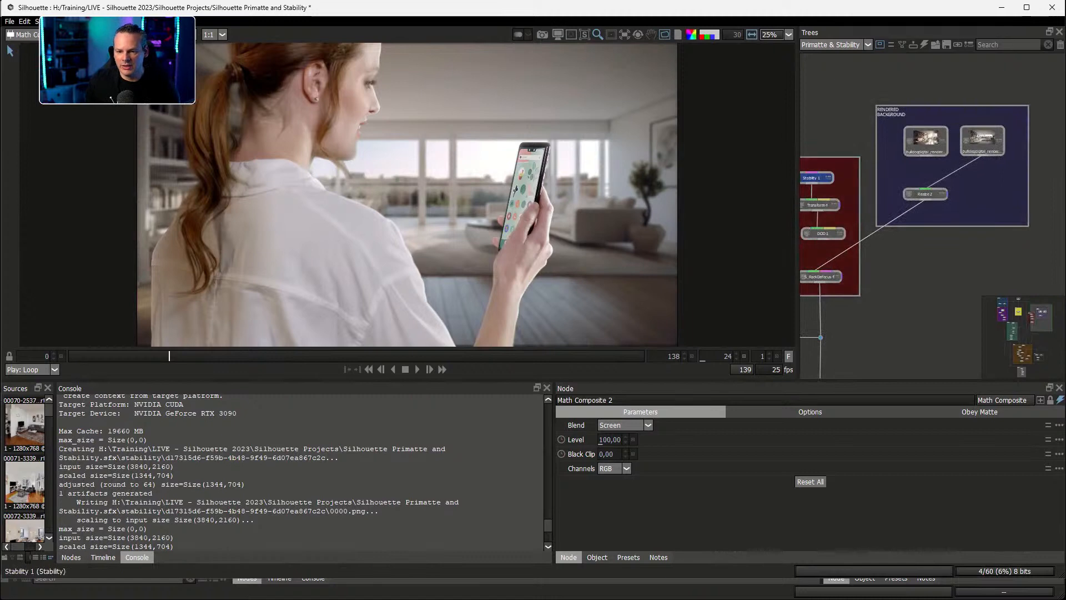
pyautogui.click(814, 178)
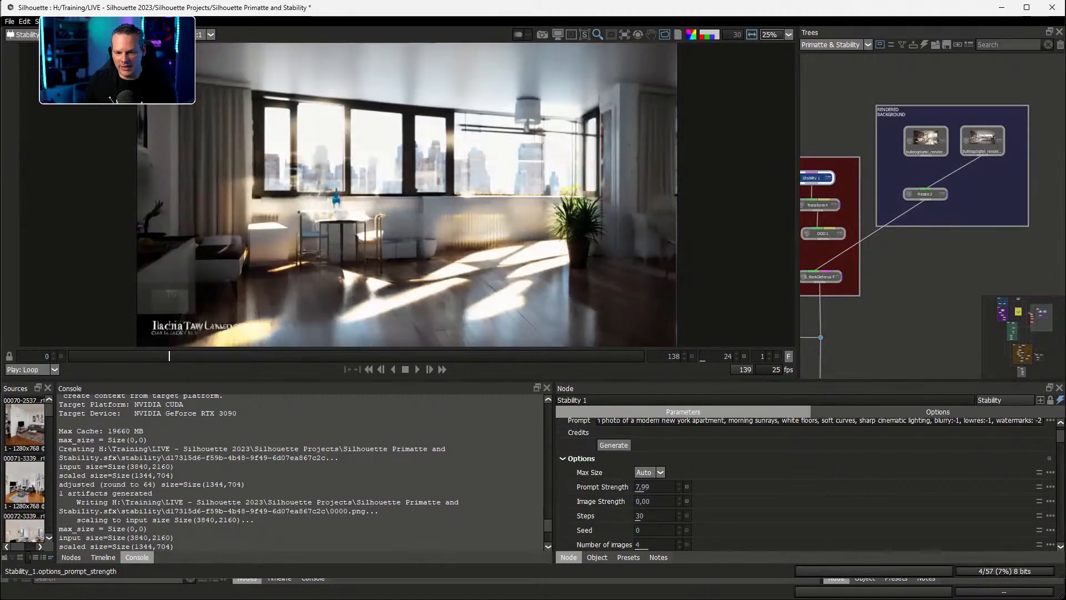
pyautogui.scroll(-2, 805, 483)
pyautogui.scroll(-1, 806, 483)
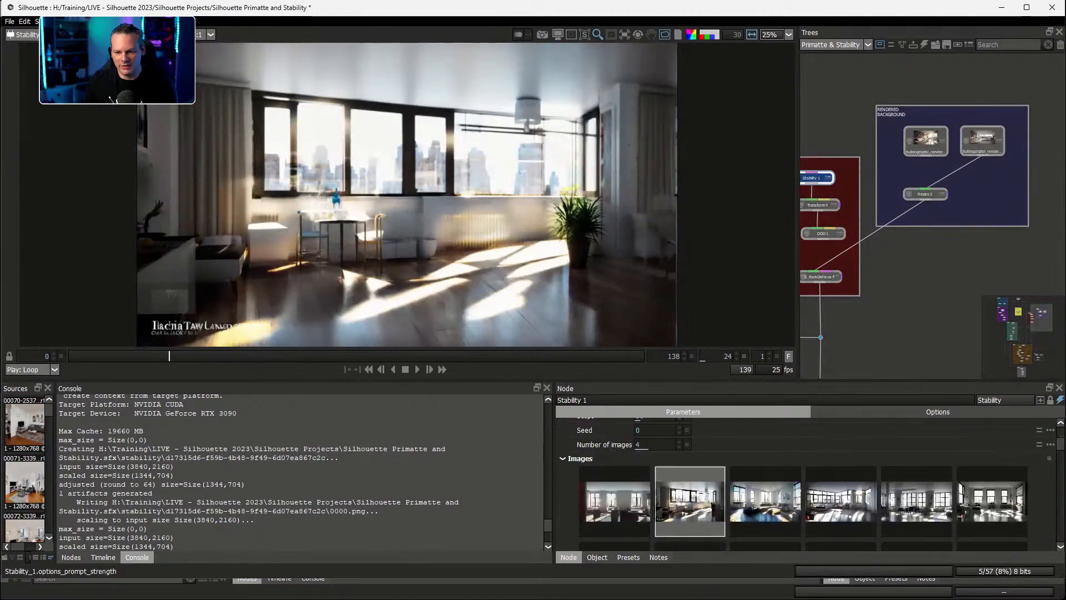
pyautogui.scroll(-3, 841, 484)
pyautogui.click(916, 477)
pyautogui.click(992, 477)
pyautogui.click(916, 477)
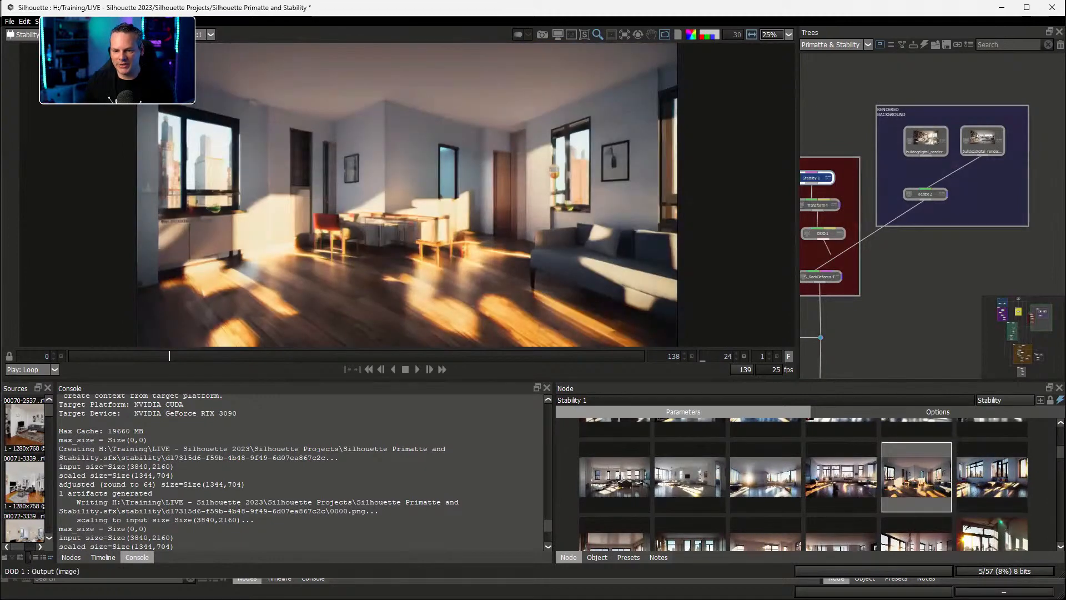
# Connect DOD 1 to the S_RackDefocus node in place of the rendered background, and view the final S_UltraGrain 2 output
pyautogui.moveTo(827, 268); pyautogui.dragTo(815, 271)
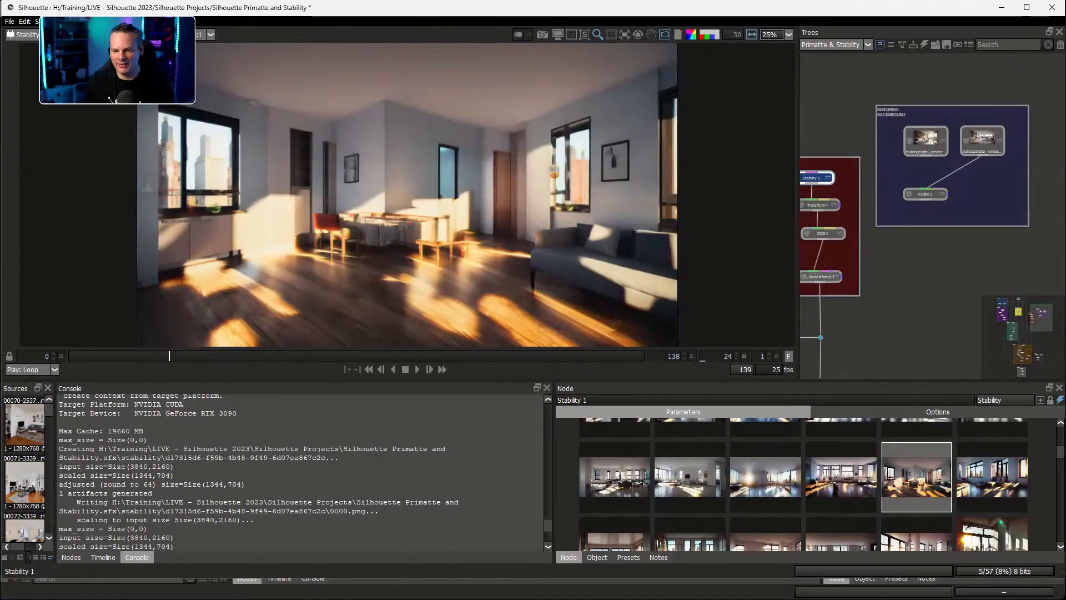
pyautogui.scroll(-3, 932, 217)
pyautogui.scroll(3, 932, 217)
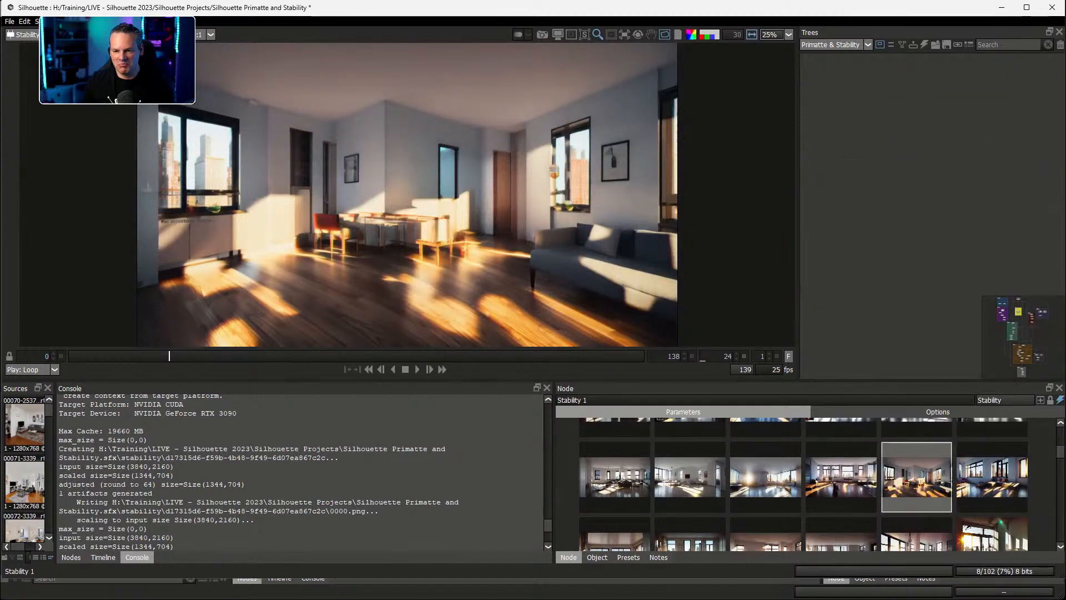
pyautogui.click(1023, 370)
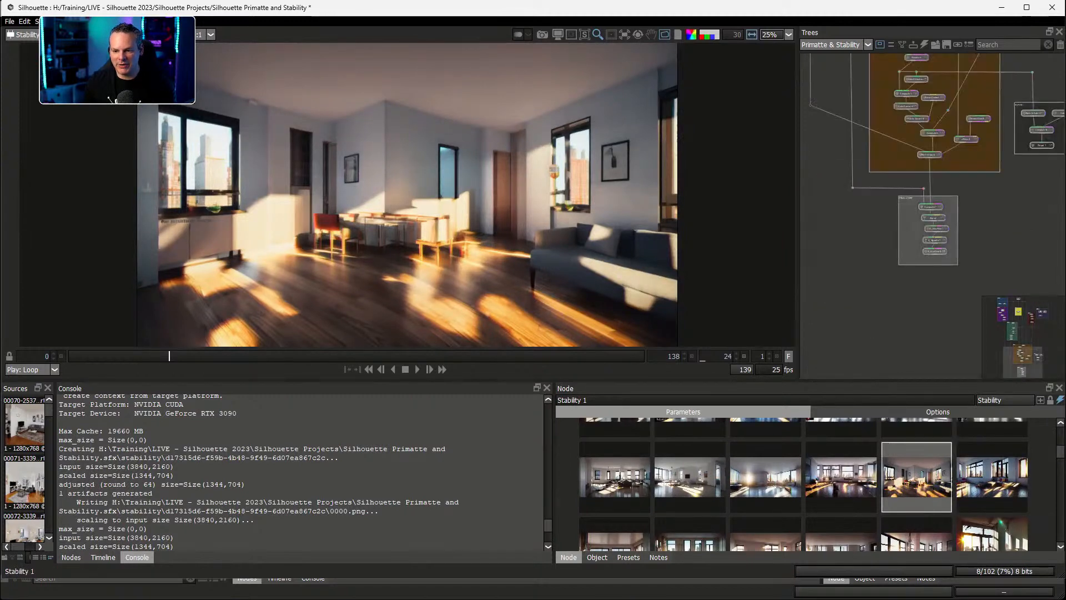
pyautogui.doubleClick(935, 251)
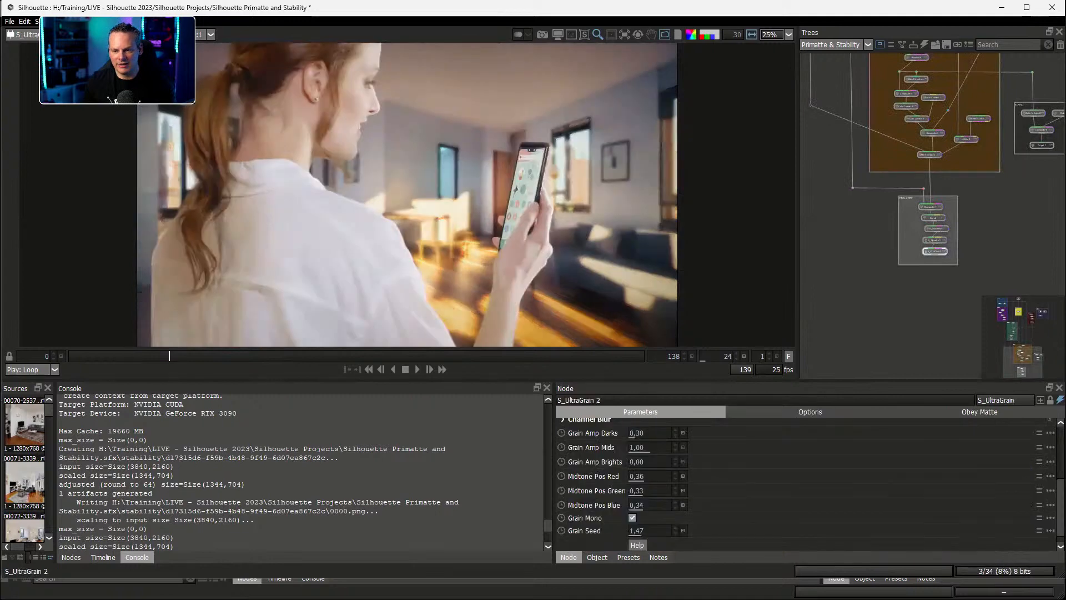
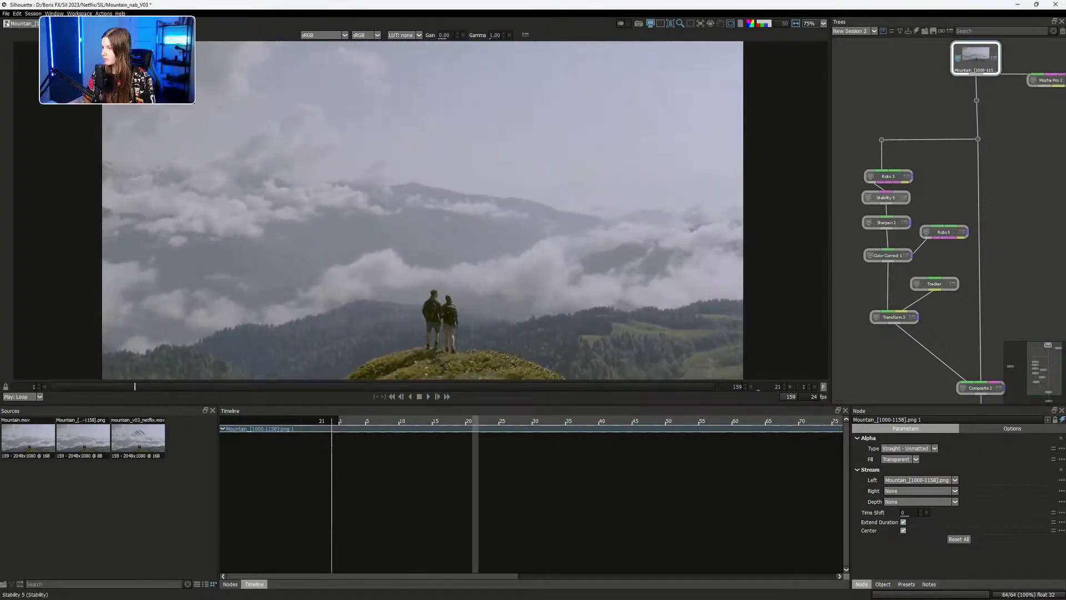
# In the Mountain project, view the Stability 5 output, inspect the generated peak close up, and go to frame 43
pyautogui.doubleClick(885, 198)
pyautogui.scroll(5, 516, 173)
pyautogui.moveTo(481, 158); pyautogui.dragTo(590, 185)
pyautogui.moveTo(93, 386); pyautogui.dragTo(227, 386)
pyautogui.scroll(-4, 500, 222)
pyautogui.moveTo(500, 211); pyautogui.dragTo(481, 233)
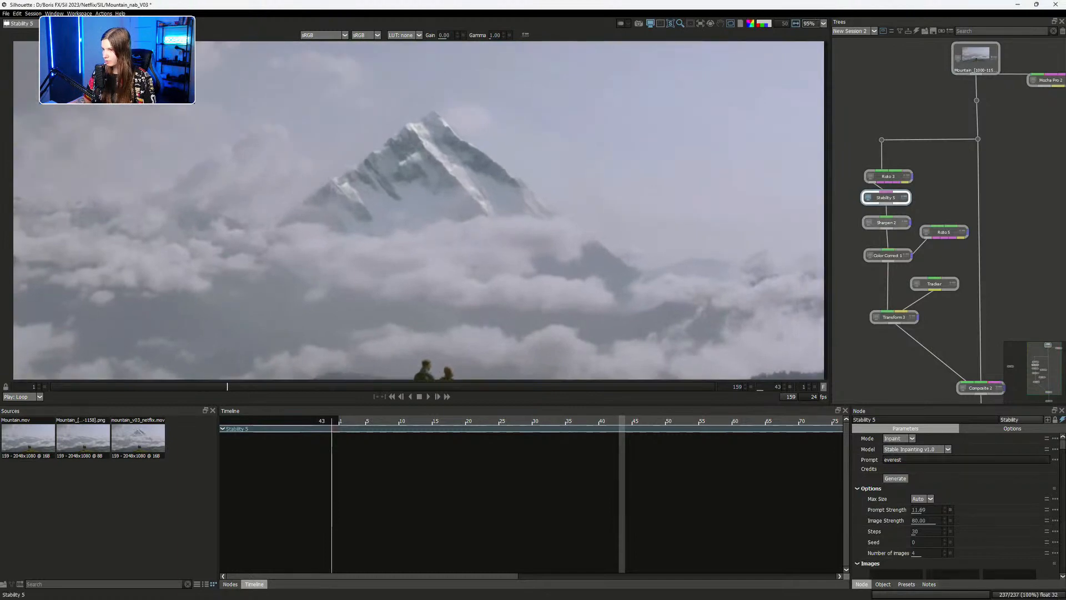
# View the Sharpen 2 and Color Correct 1 outputs and inspect the snowy peak against the clouds
pyautogui.doubleClick(886, 223)
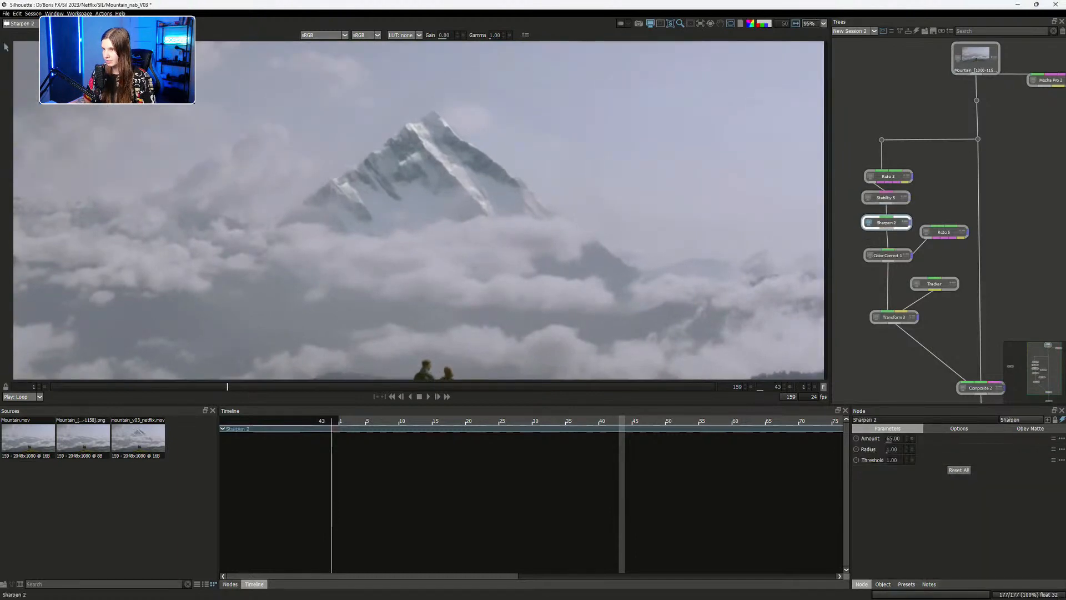
pyautogui.doubleClick(888, 256)
pyautogui.moveTo(437, 173); pyautogui.dragTo(505, 184)
pyautogui.scroll(-2, 522, 214)
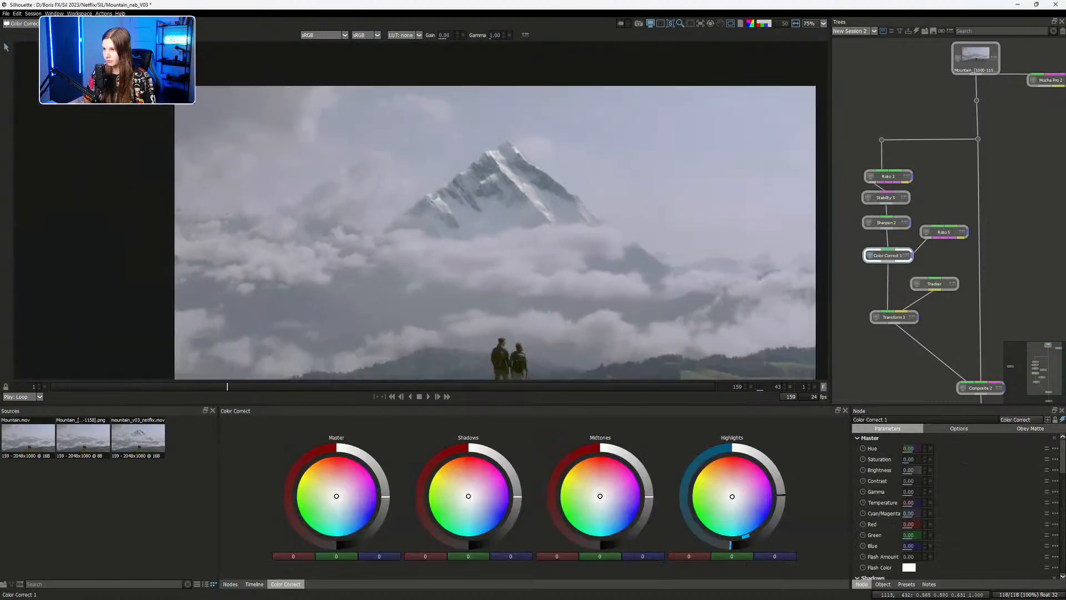
pyautogui.moveTo(525, 219); pyautogui.dragTo(449, 173)
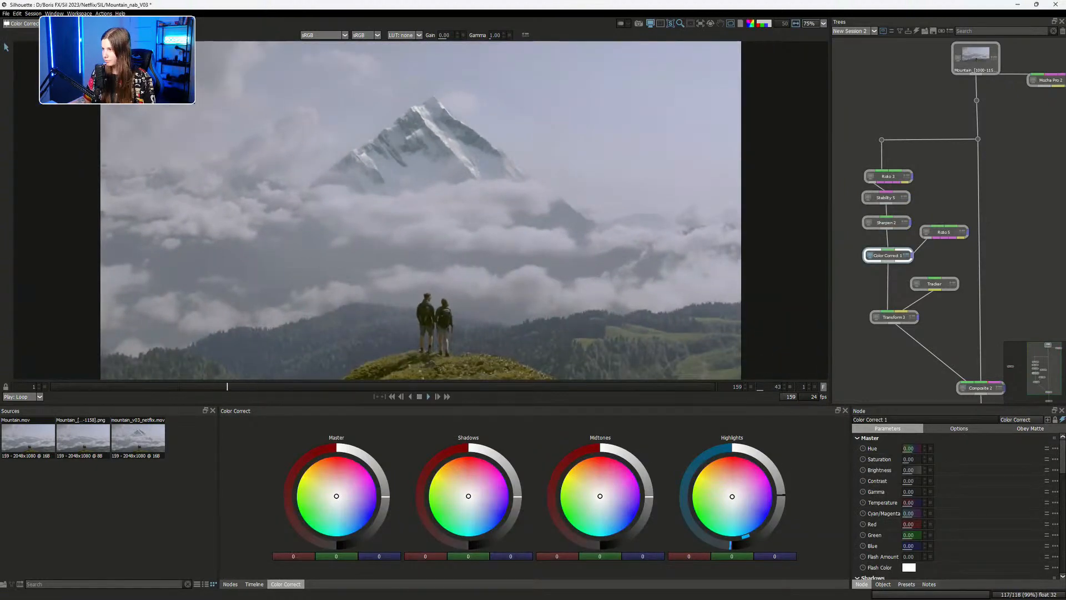
# View the Transform 3 output and play a few frames to check the match-moved layer
pyautogui.doubleClick(894, 317)
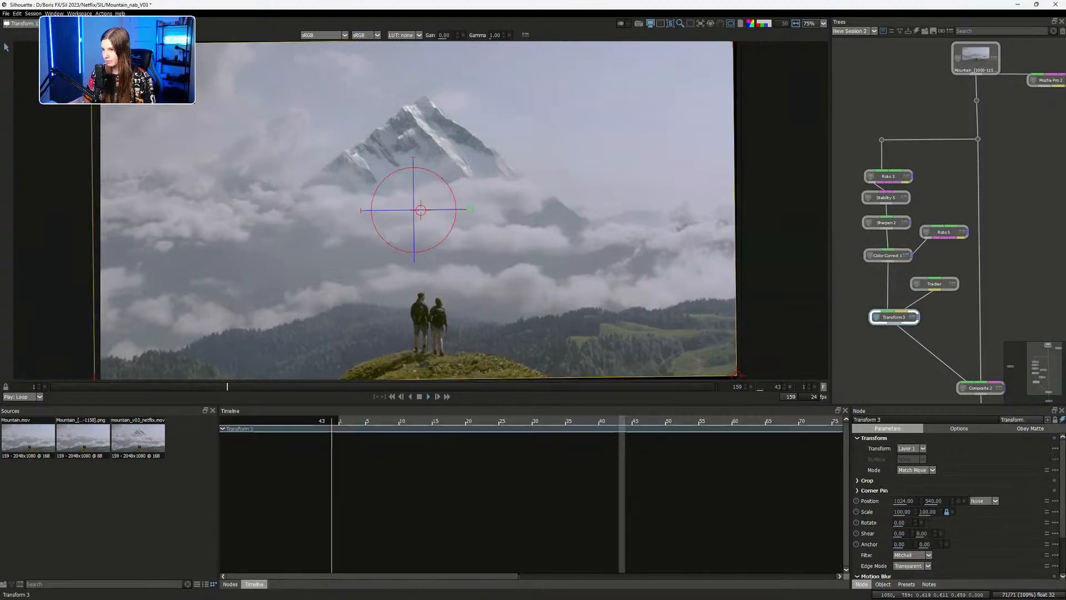
pyautogui.press('l')
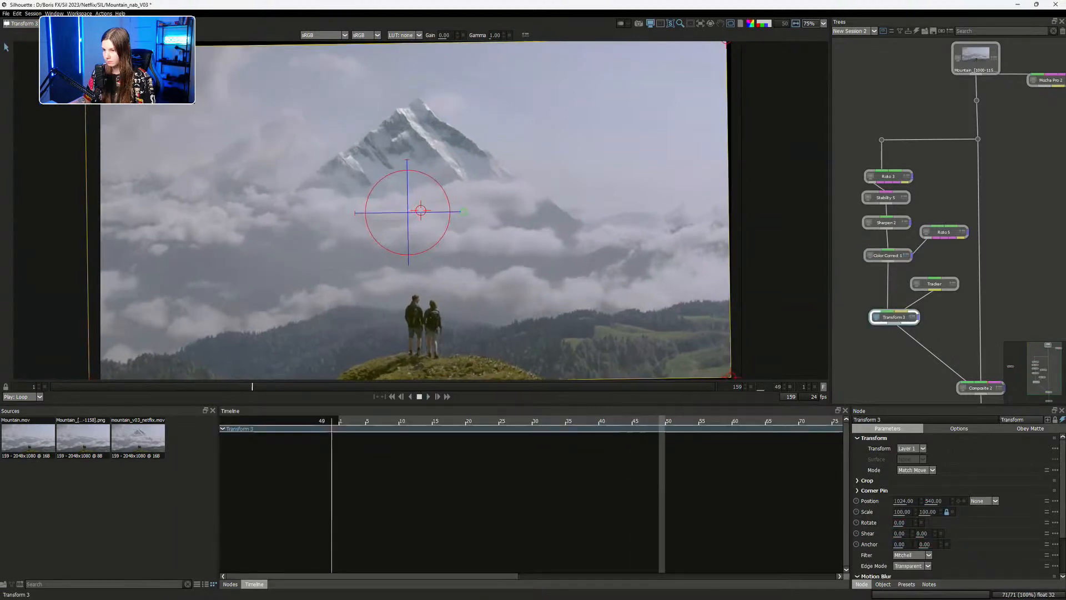
pyautogui.moveTo(471, 328); pyautogui.dragTo(473, 277)
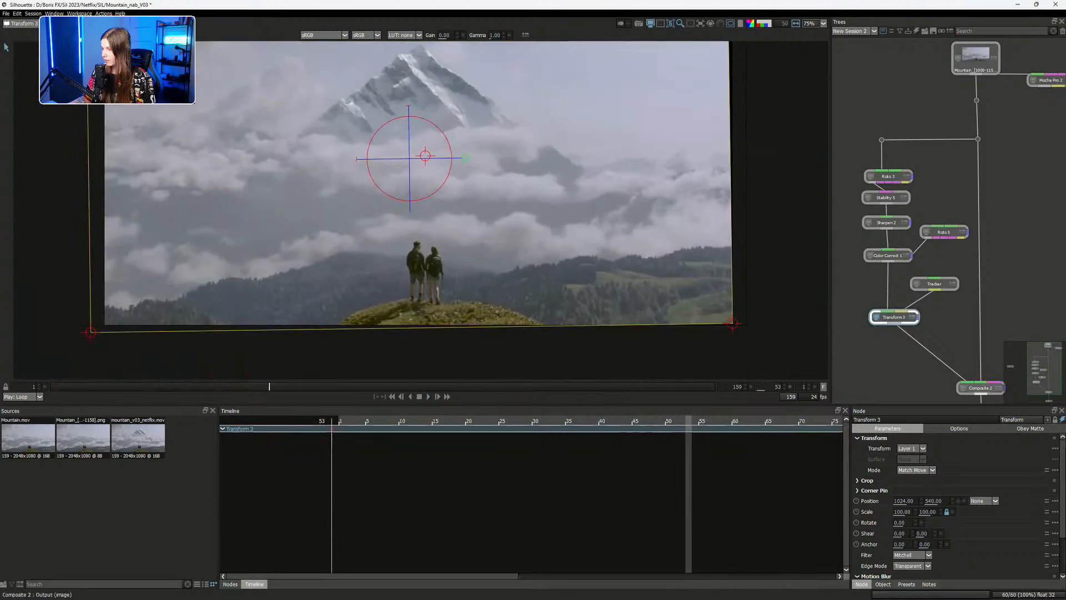
# View the Composite 2 output over the full frame and play the shot from its first frame
pyautogui.doubleClick(981, 388)
pyautogui.scroll(-1, 609, 204)
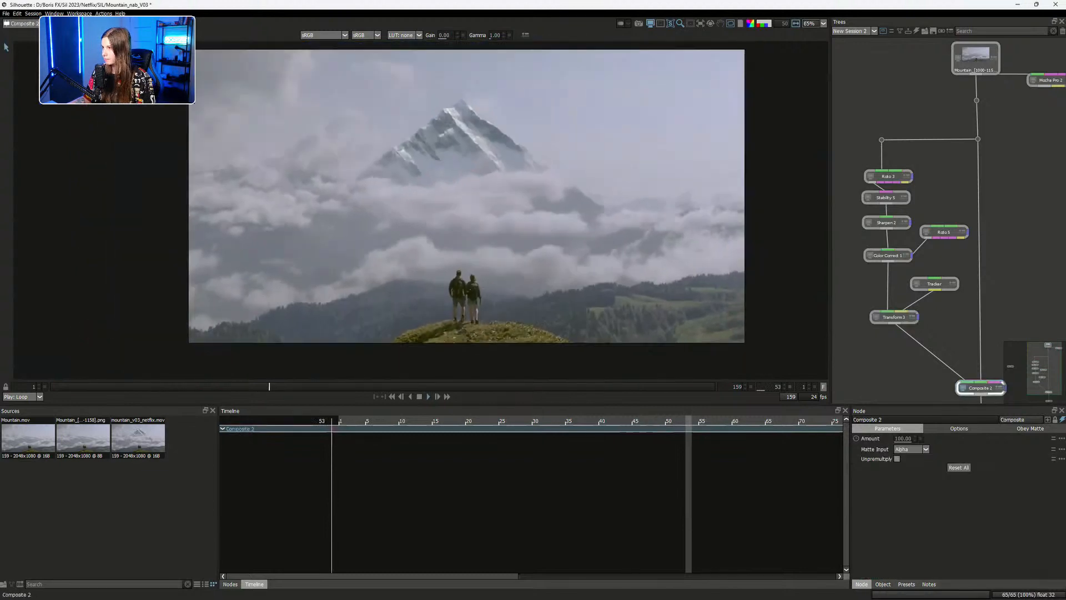
pyautogui.moveTo(610, 204); pyautogui.dragTo(596, 209)
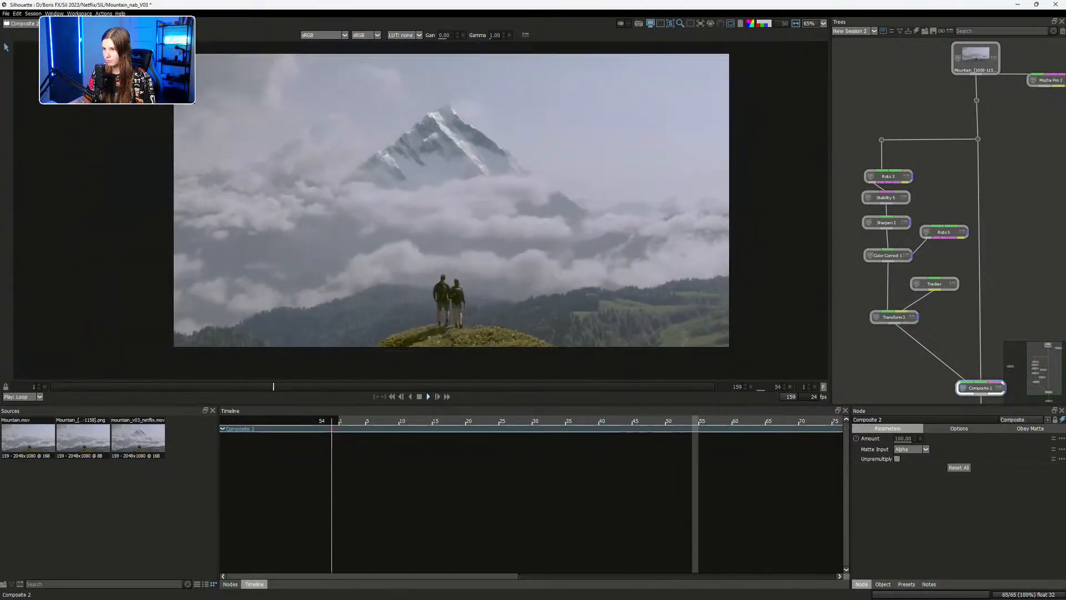
pyautogui.click(428, 396)
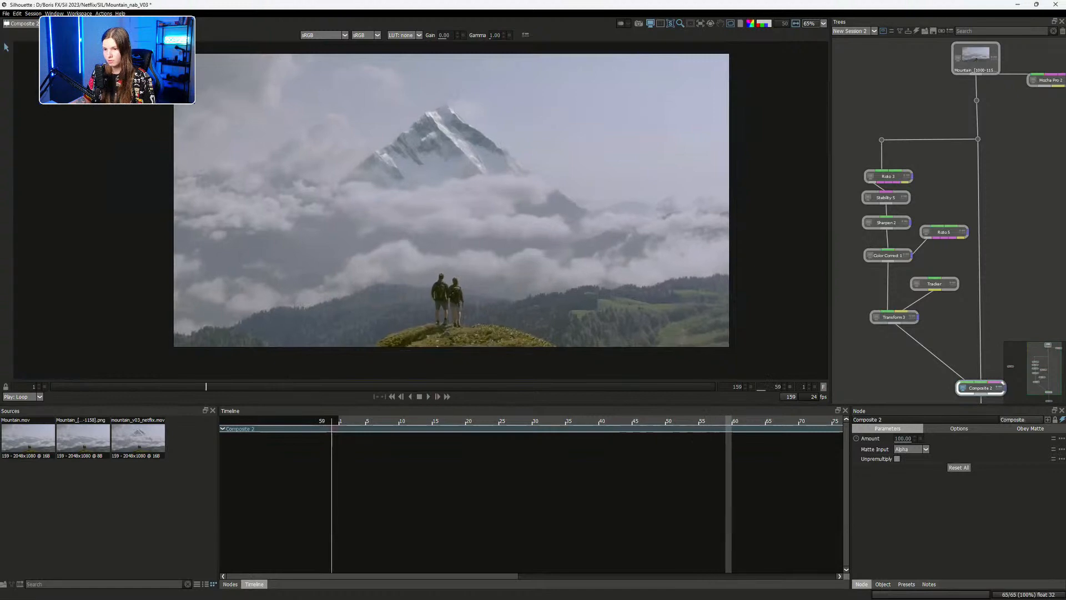
pyautogui.click(392, 396)
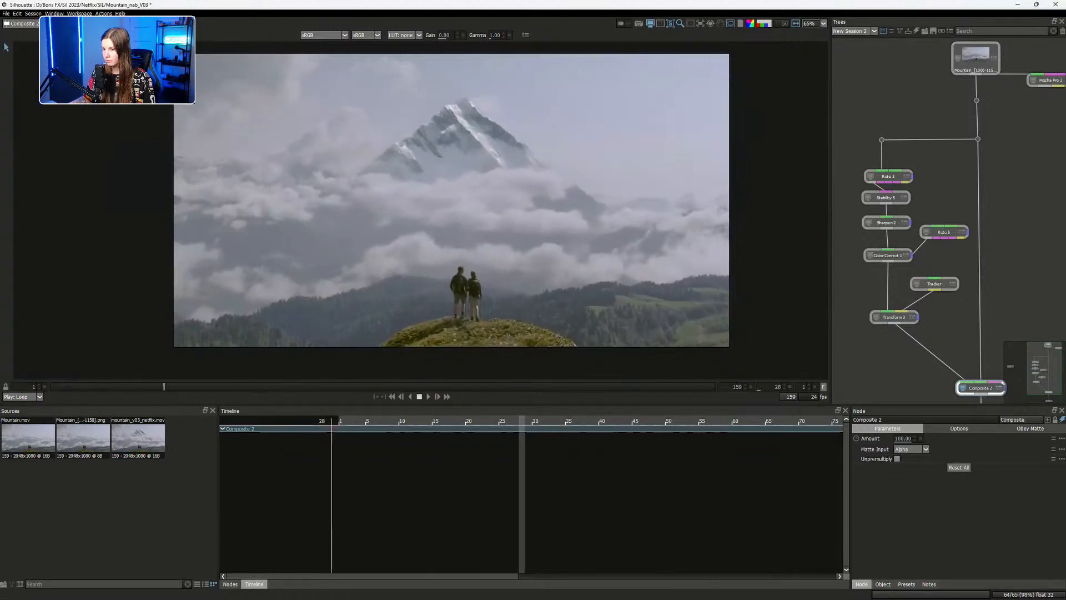
# Fit the composite in the viewer and set the viewer gain to 0.43 and gamma to 0.51 to check the blend
pyautogui.press('f')
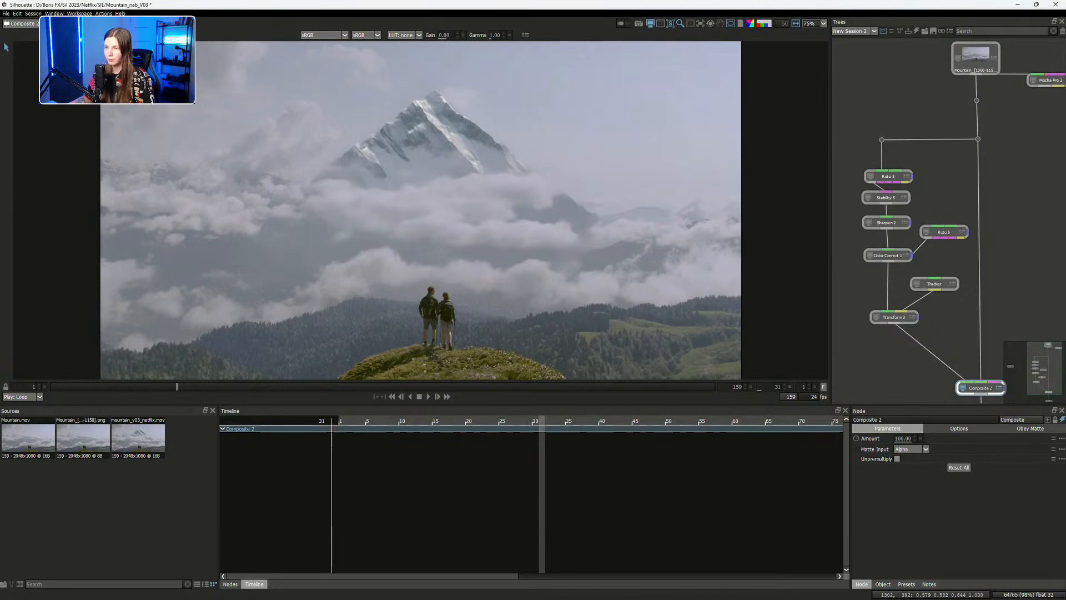
pyautogui.moveTo(495, 35); pyautogui.dragTo(468, 35)
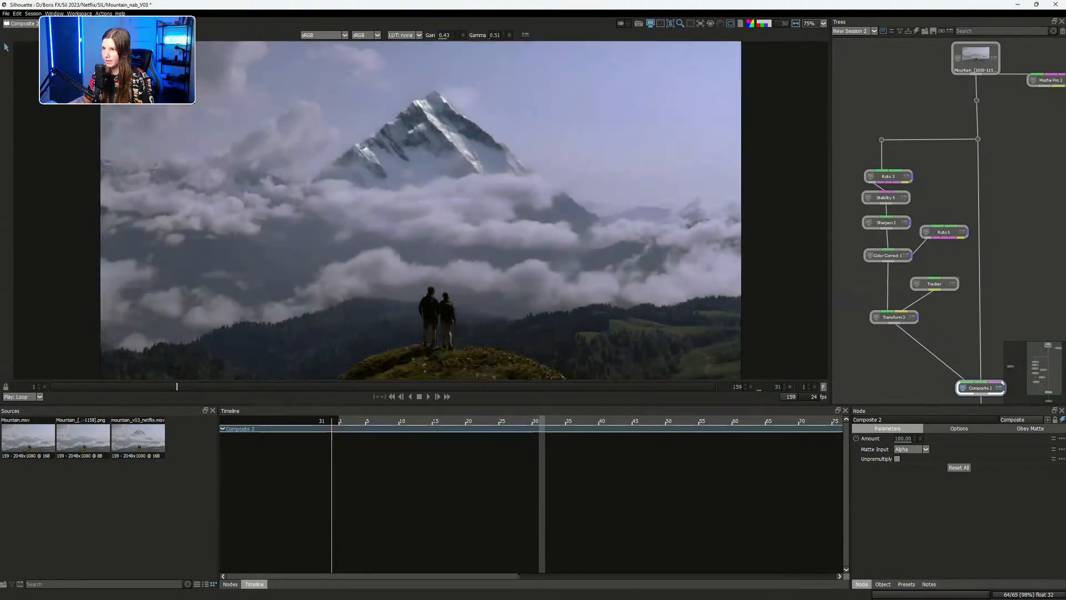
# Inspect the composited snowy peak up close, checking how its edges and base blend with the surrounding clouds and sky
pyautogui.scroll(9, 531, 100)
pyautogui.moveTo(426, 173); pyautogui.dragTo(736, 188)
pyautogui.moveTo(498, 165); pyautogui.dragTo(349, 134)
pyautogui.scroll(-2, 575, 177)
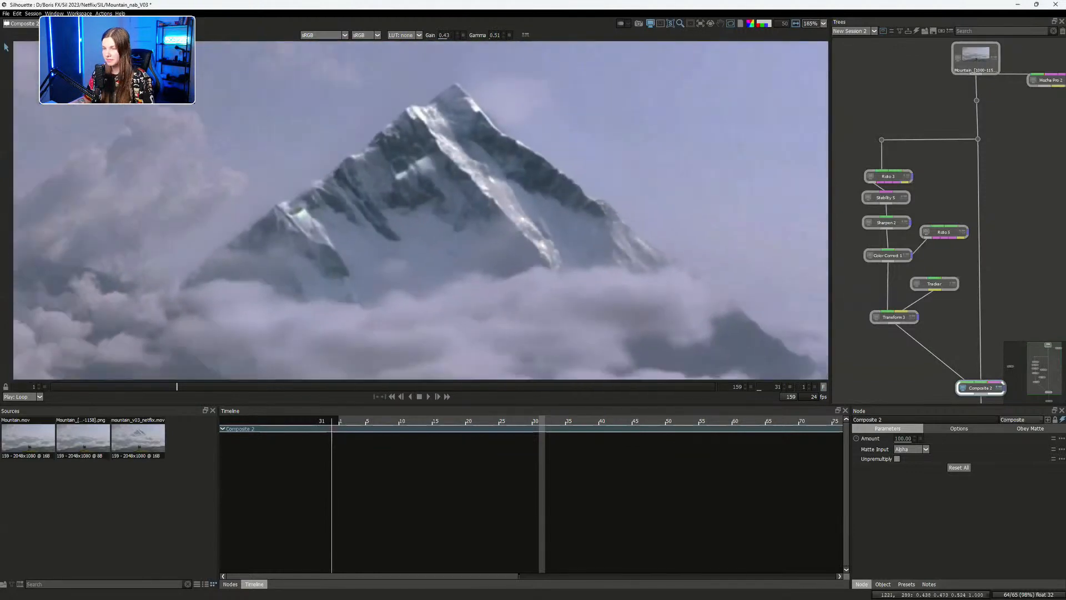
pyautogui.scroll(-1, 575, 176)
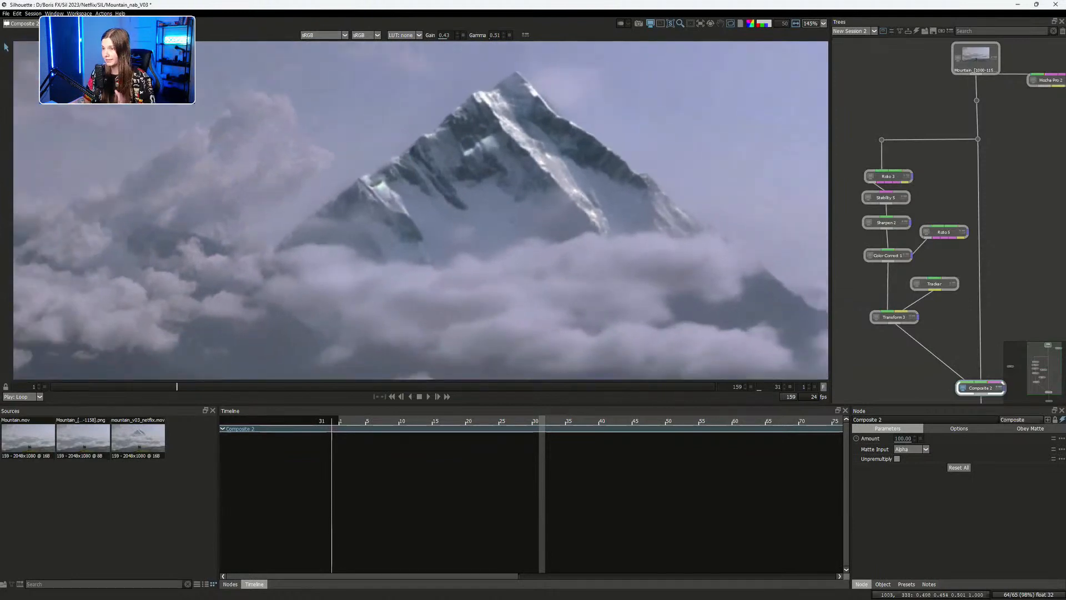
pyautogui.moveTo(555, 186); pyautogui.dragTo(573, 177)
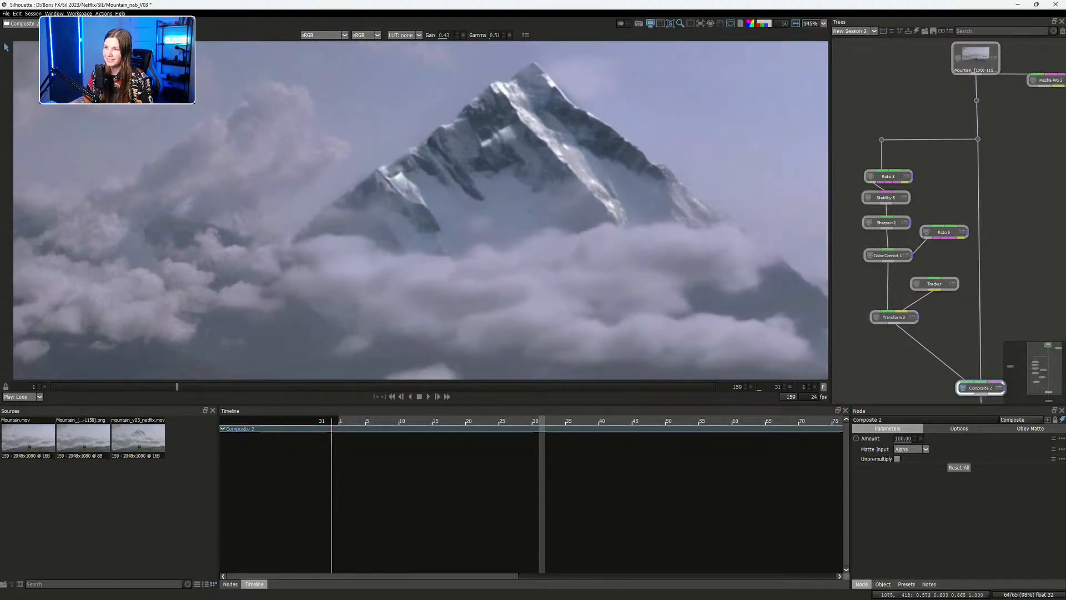
pyautogui.moveTo(536, 212); pyautogui.dragTo(613, 204)
pyautogui.moveTo(467, 215); pyautogui.dragTo(530, 207)
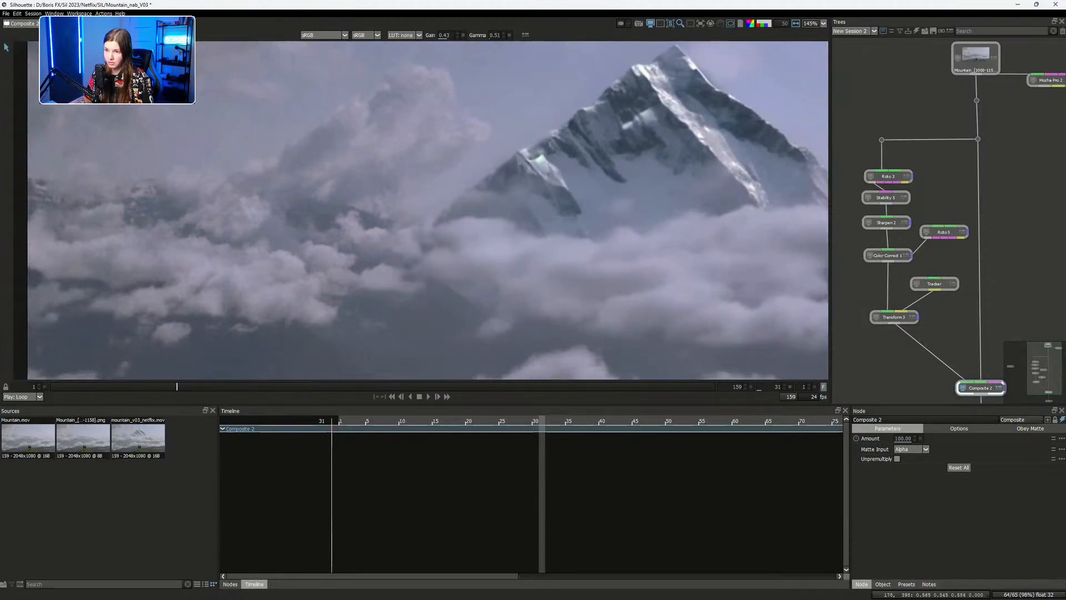
pyautogui.moveTo(712, 221); pyautogui.dragTo(436, 222)
pyautogui.scroll(-7, 425, 238)
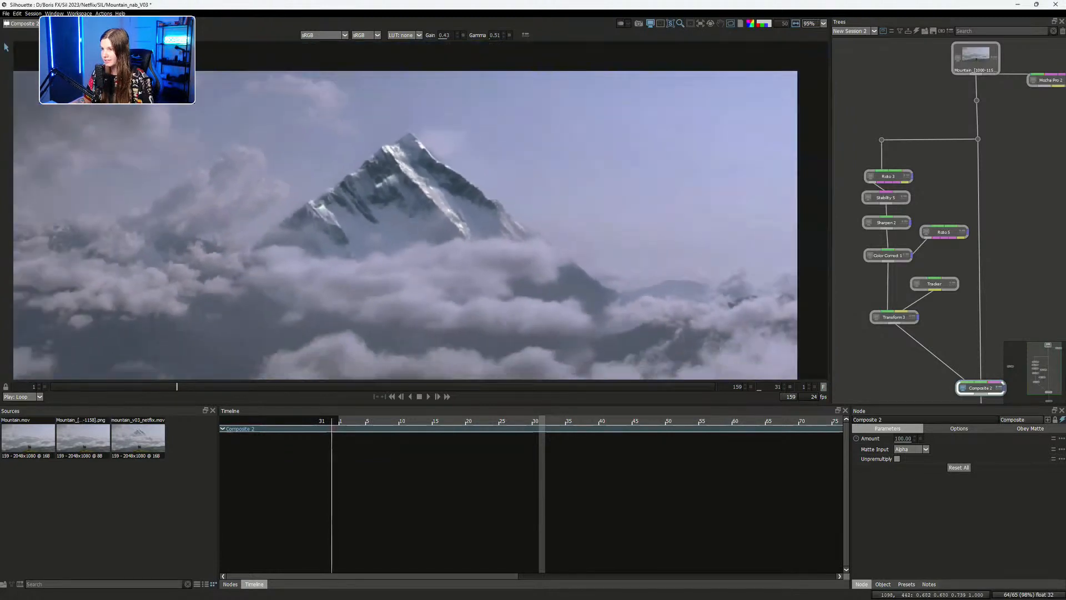
pyautogui.scroll(3, 428, 247)
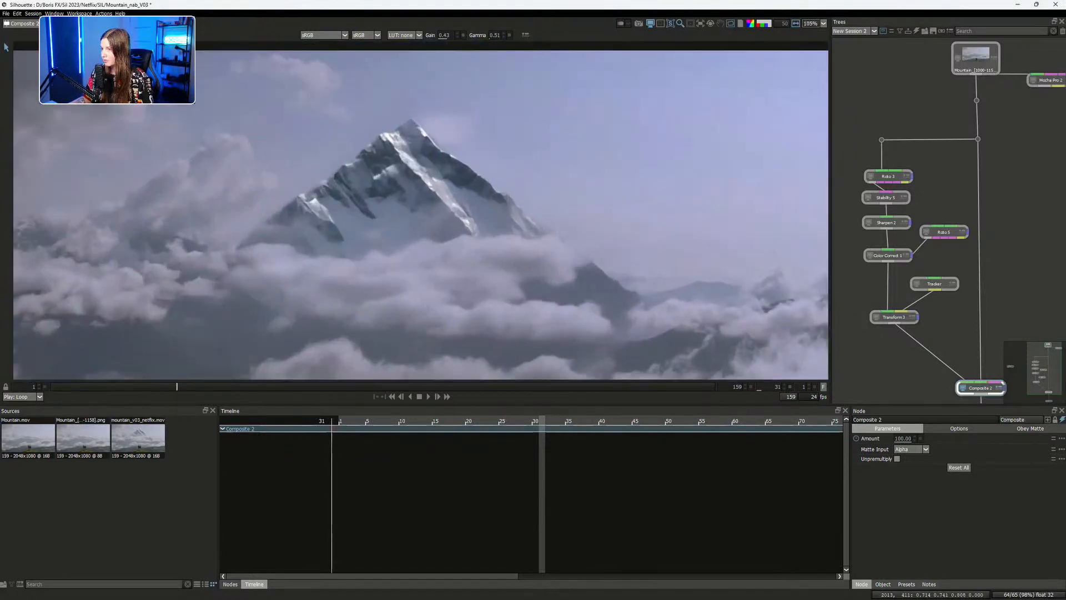
# View the outputs of the Stability 5 node, the Composite 2 node and the Mountain source in turn
pyautogui.doubleClick(886, 197)
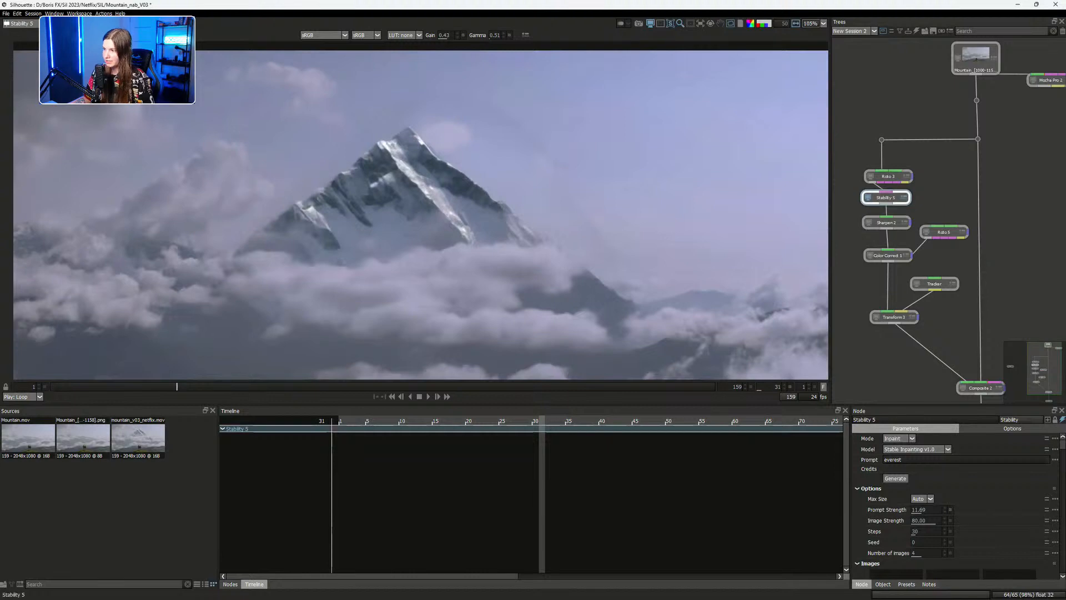
pyautogui.doubleClick(981, 388)
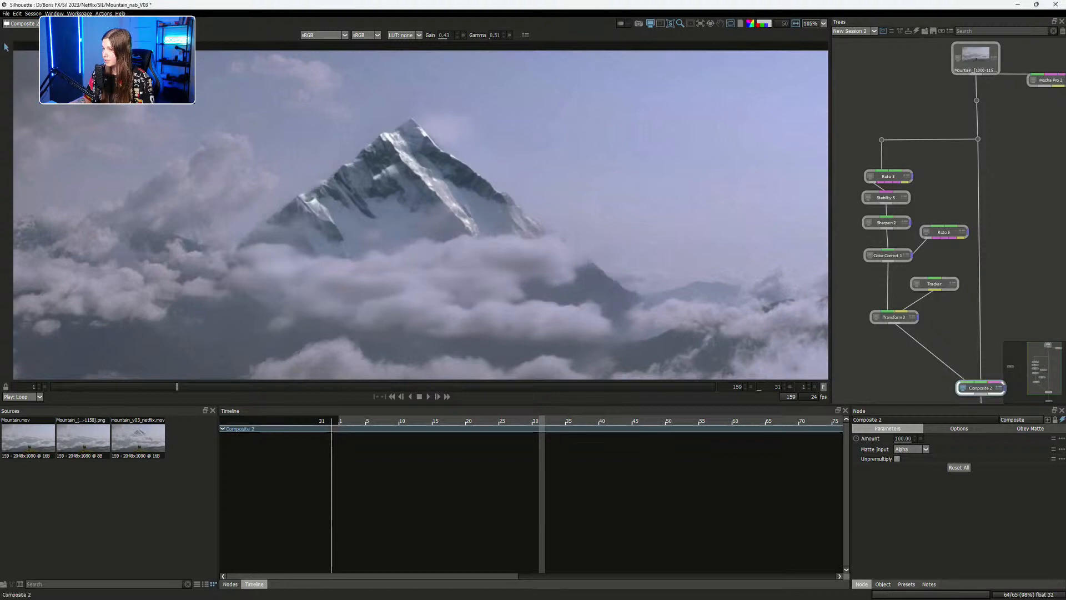
pyautogui.moveTo(939, 222)
pyautogui.mouseDown()
pyautogui.moveTo(945, 194)
pyautogui.moveTo(940, 216)
pyautogui.mouseUp()
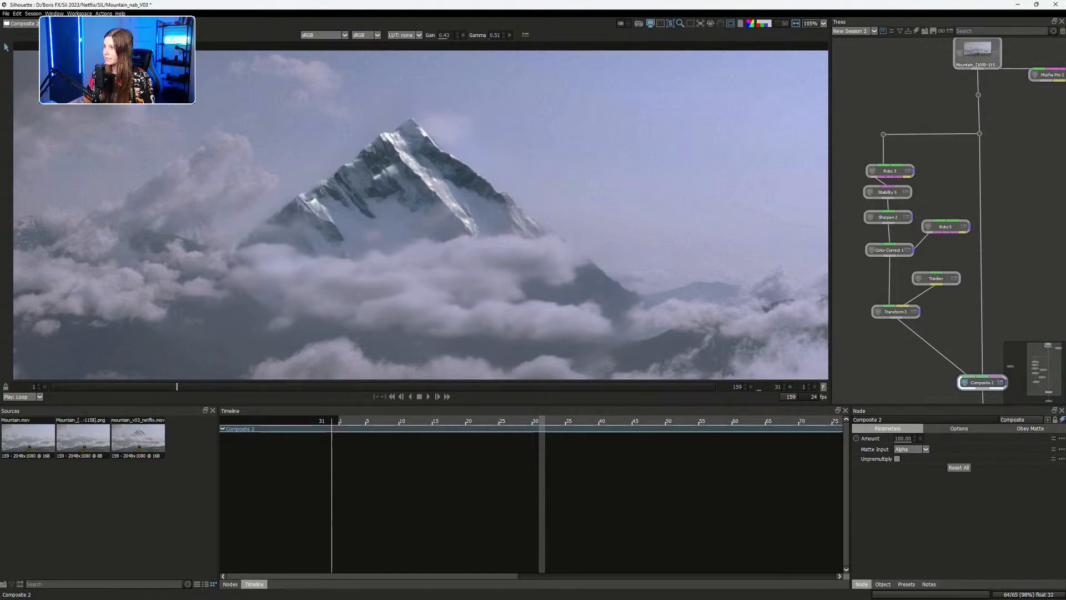
pyautogui.doubleClick(978, 54)
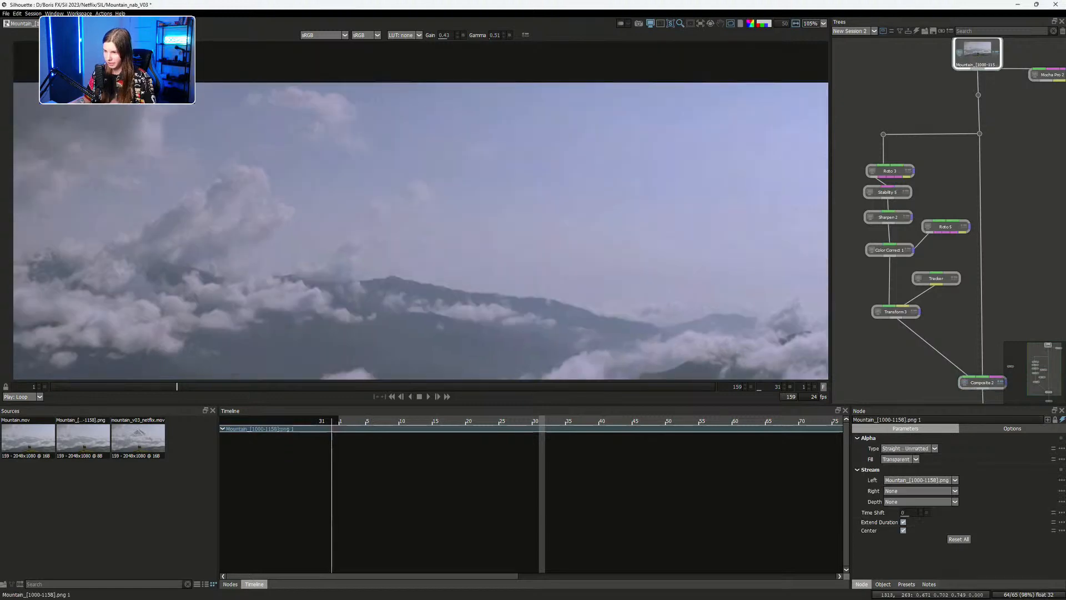
# Shift the Mountain source node and its neighbouring Mocha Pro node upward to make room above the branch point
pyautogui.moveTo(976, 171); pyautogui.dragTo(925, 288)
pyautogui.scroll(1, 969, 222)
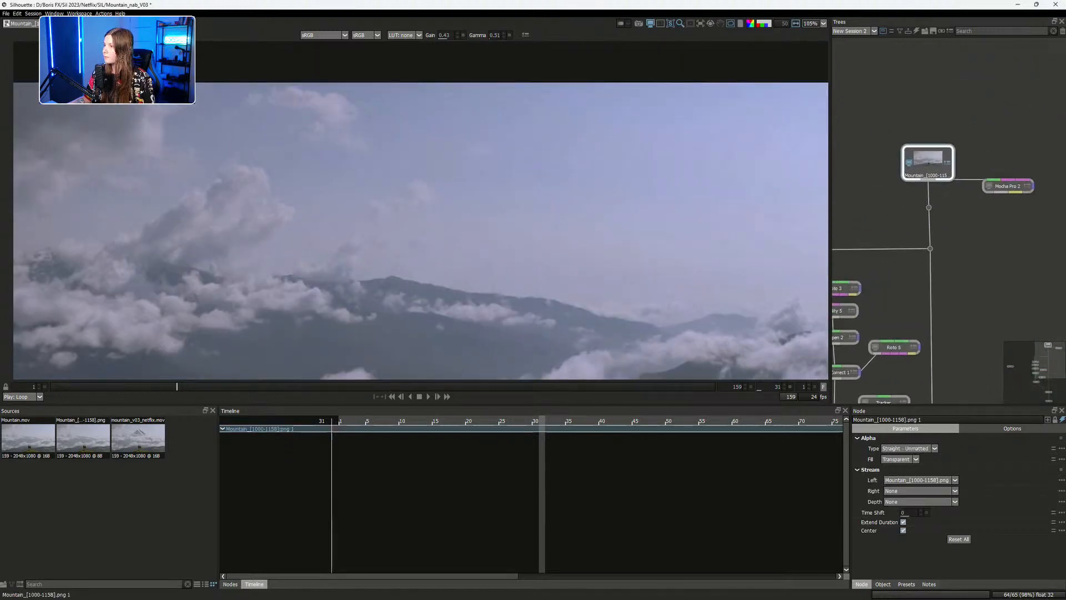
pyautogui.moveTo(876, 121); pyautogui.dragTo(1022, 207)
pyautogui.moveTo(928, 165); pyautogui.dragTo(927, 146)
# Insert a Denoiser ML node in the connection between the Mountain source and the branch point
pyautogui.click(949, 220)
pyautogui.press('Tab')
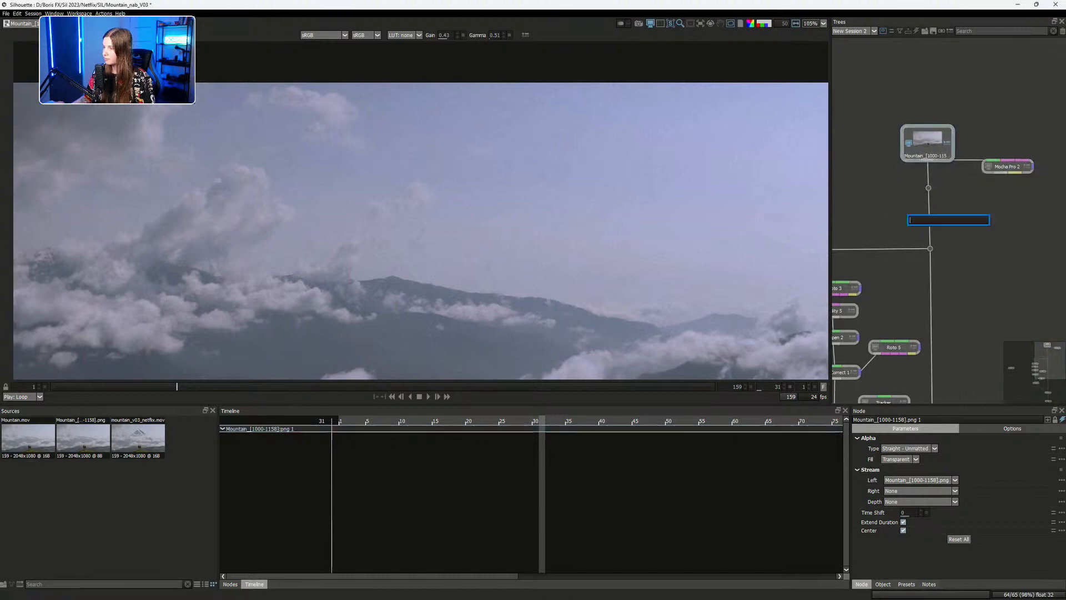
pyautogui.write('d')
pyautogui.press('BackSpace')
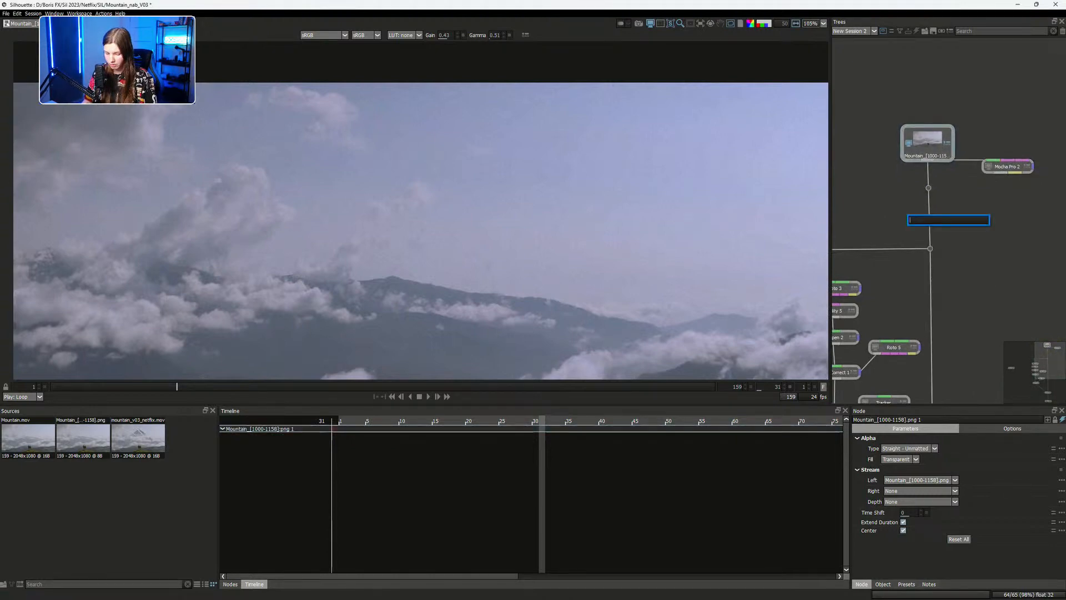
pyautogui.write('Denoi')
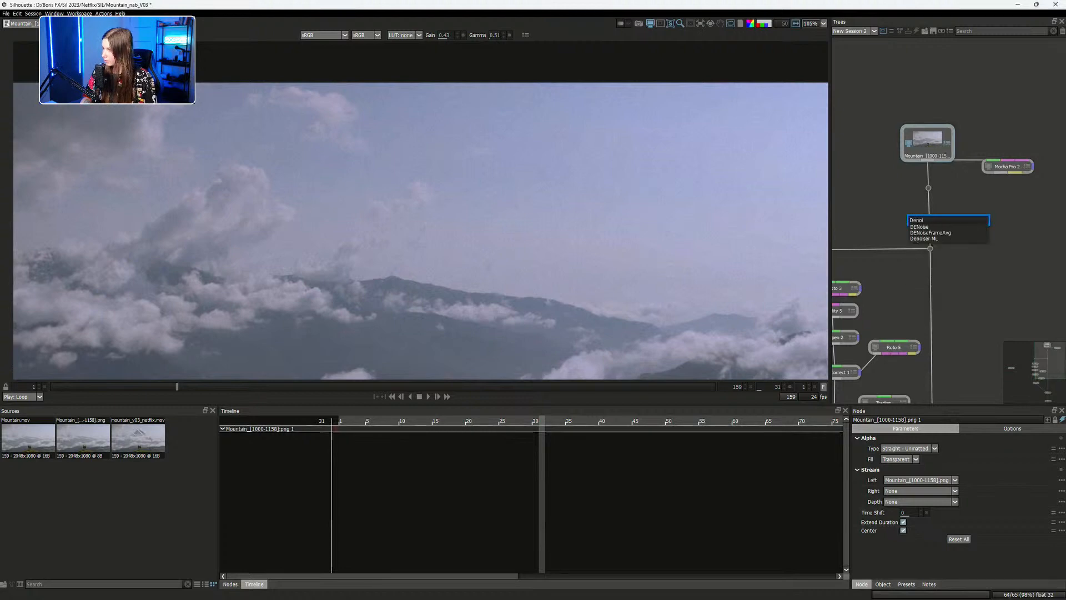
pyautogui.press('Down')
pyautogui.press('Down')
pyautogui.press('Down')
pyautogui.press('Return')
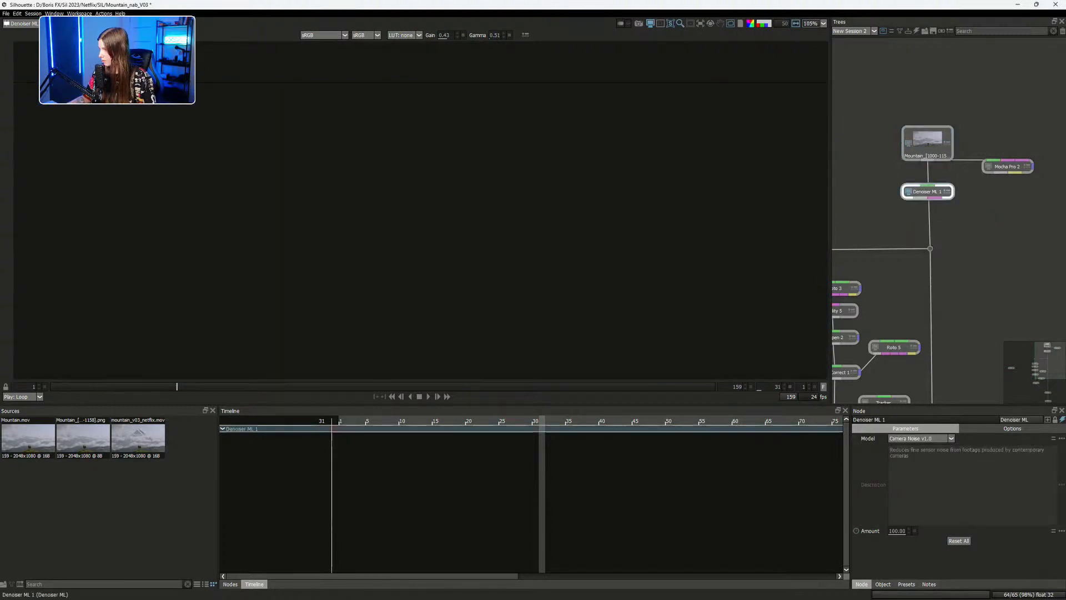
pyautogui.moveTo(927, 192); pyautogui.dragTo(931, 216)
# Compare the noise in the clouds and sky between the original Mountain source and the Denoiser ML output
pyautogui.doubleClick(928, 145)
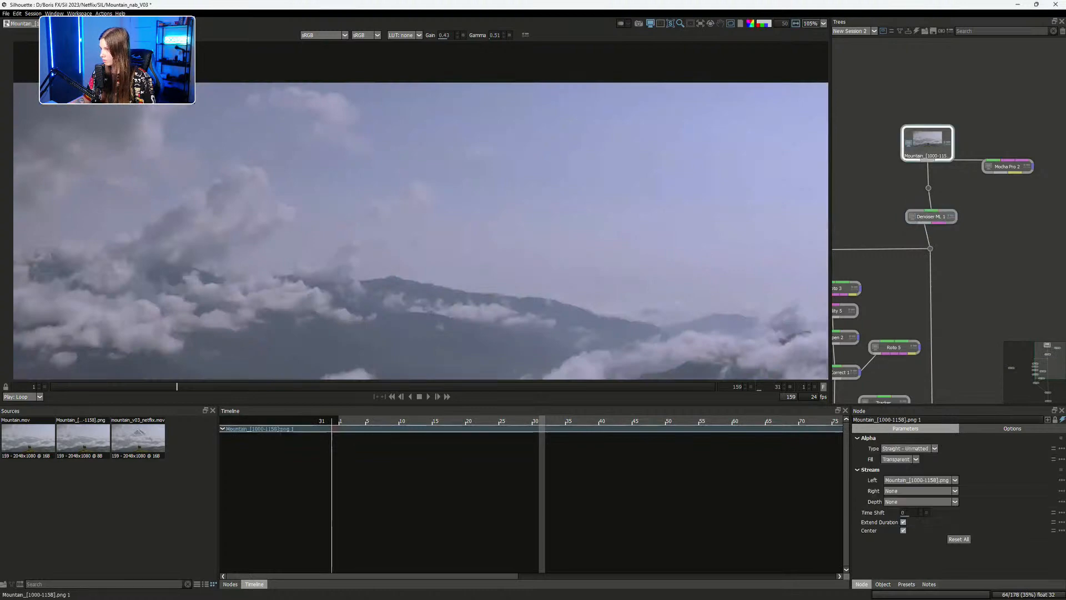
pyautogui.doubleClick(931, 217)
pyautogui.scroll(3, 205, 336)
pyautogui.scroll(3, 249, 194)
pyautogui.moveTo(250, 194); pyautogui.dragTo(359, 300)
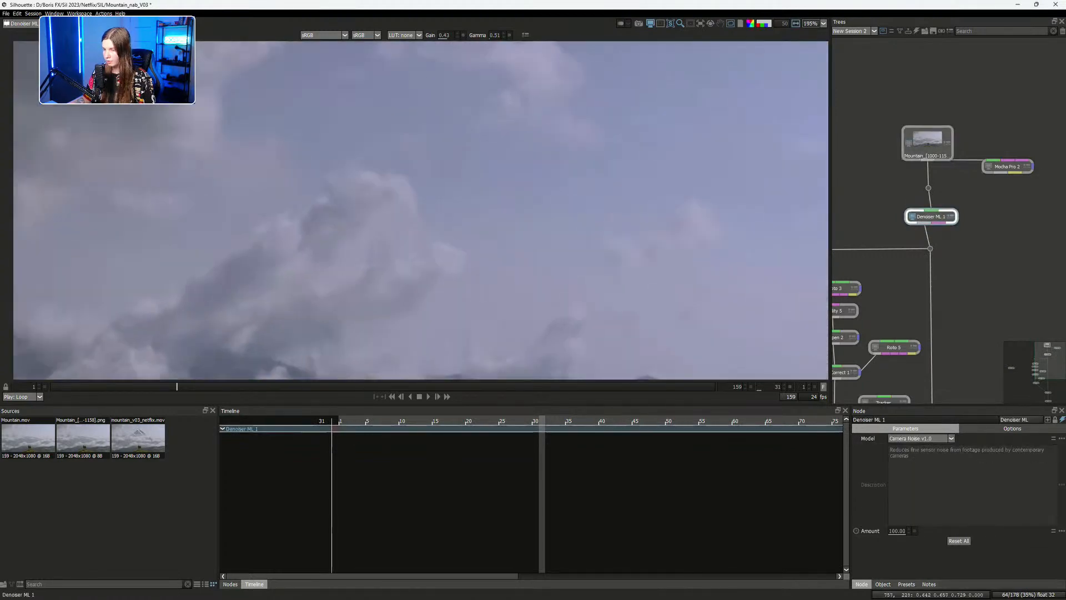
pyautogui.doubleClick(928, 144)
pyautogui.doubleClick(932, 217)
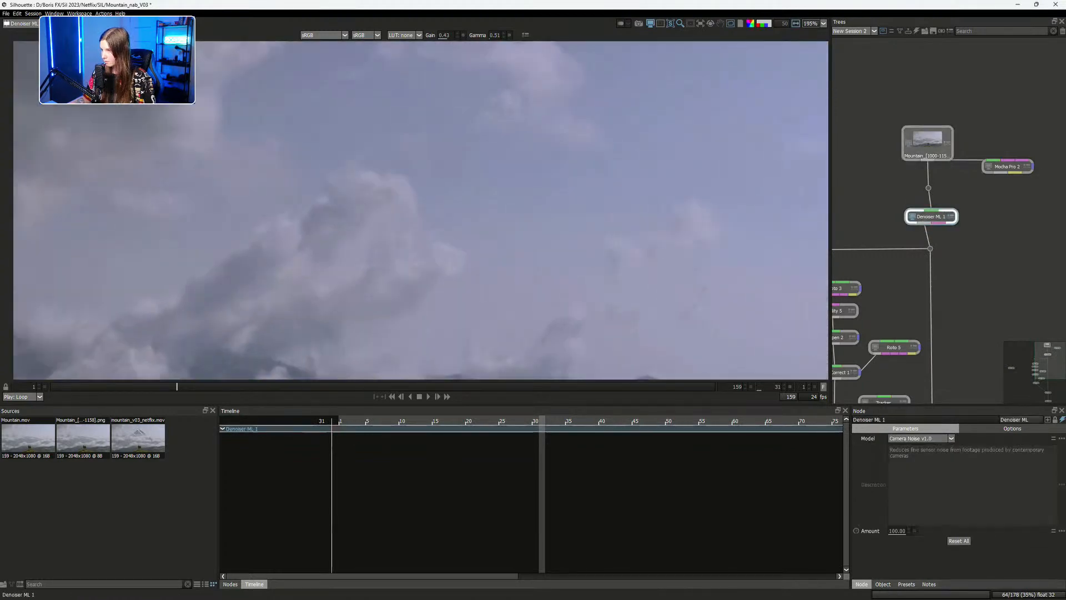
pyautogui.doubleClick(927, 145)
pyautogui.doubleClick(931, 217)
pyautogui.doubleClick(927, 144)
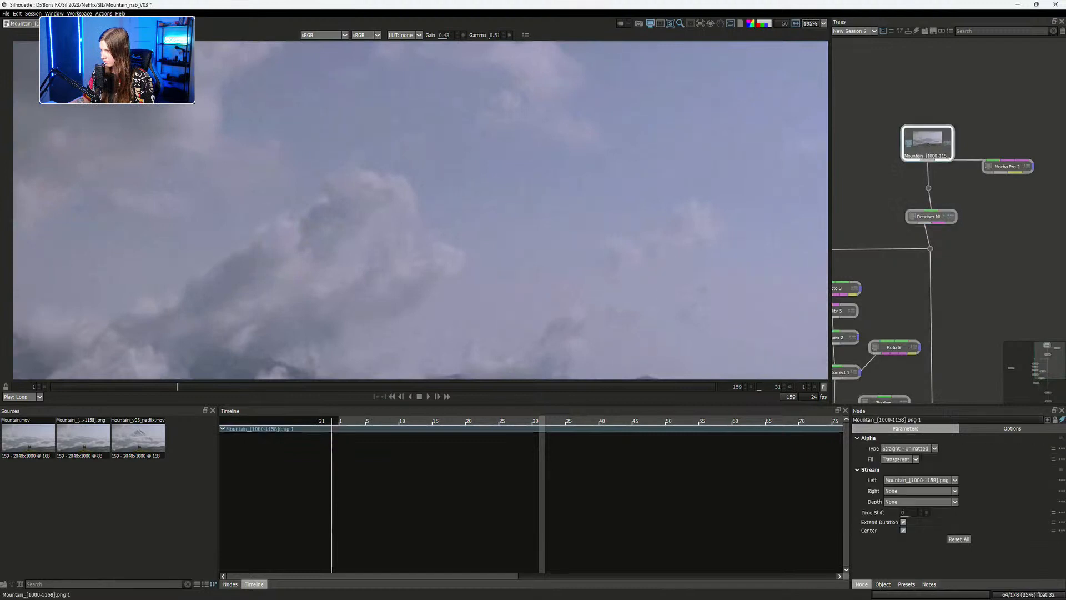
pyautogui.doubleClick(931, 216)
pyautogui.doubleClick(927, 145)
pyautogui.doubleClick(931, 217)
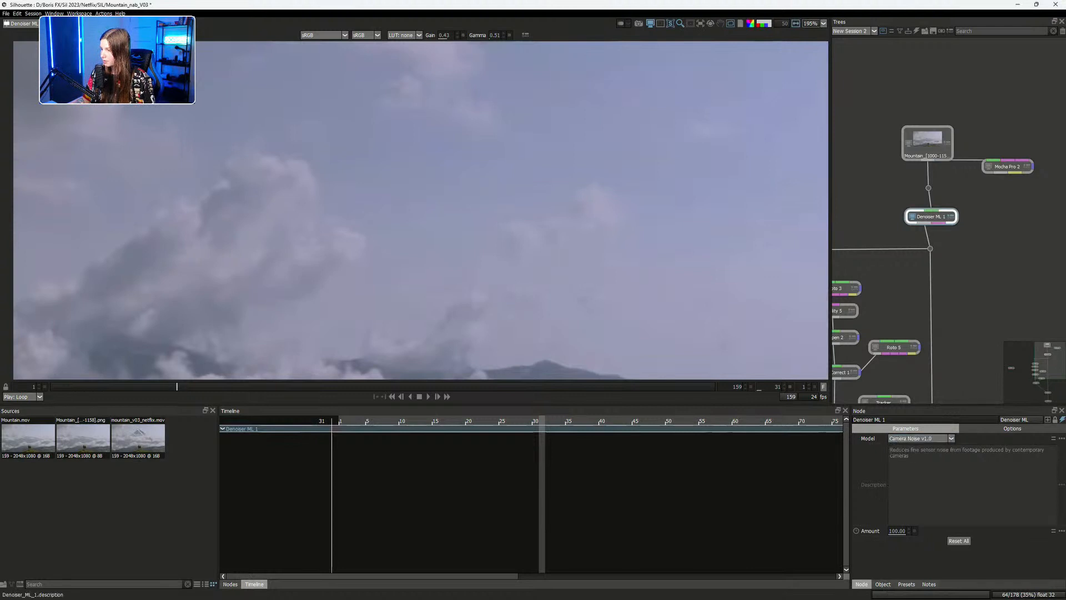
# Widen the node parameter area and try the Compression+Noise v1.0 denoise model before returning to Camera Noise v1.0
pyautogui.moveTo(850, 488); pyautogui.dragTo(813, 489)
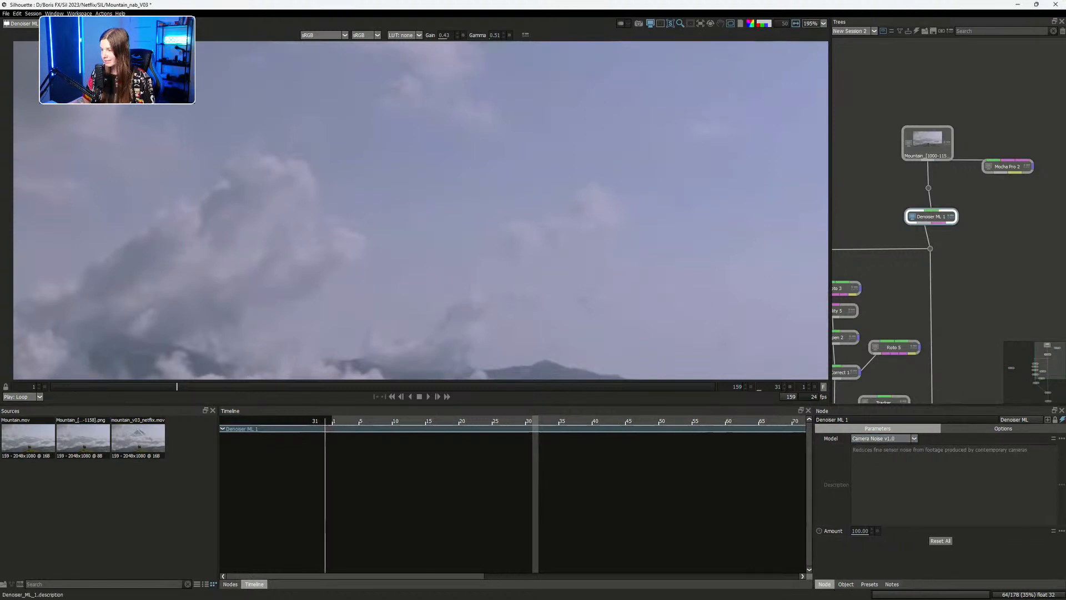
pyautogui.click(883, 438)
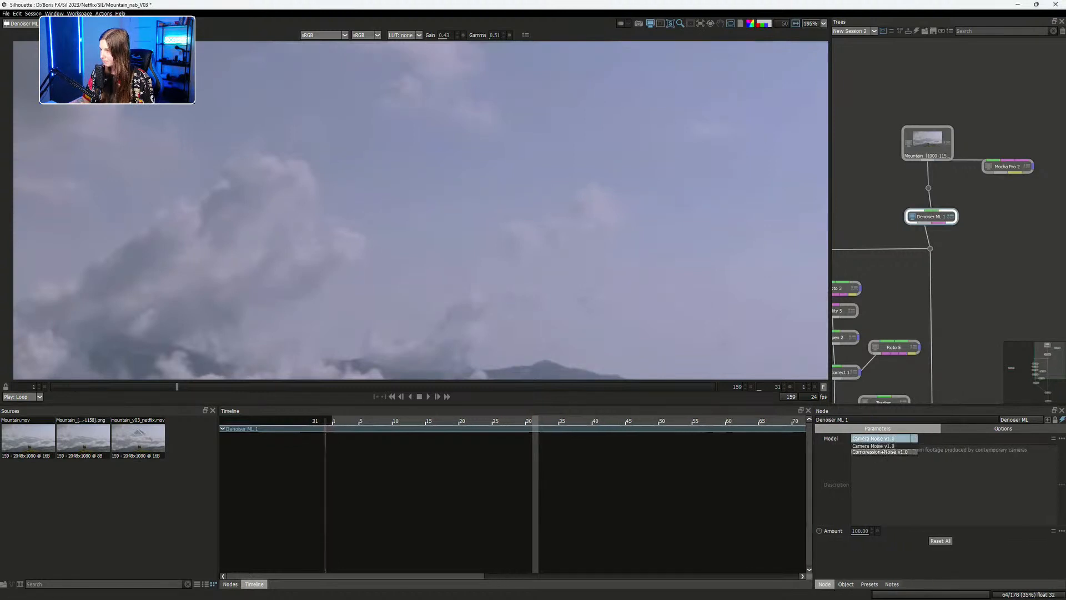
pyautogui.click(880, 452)
pyautogui.click(883, 439)
pyautogui.click(874, 446)
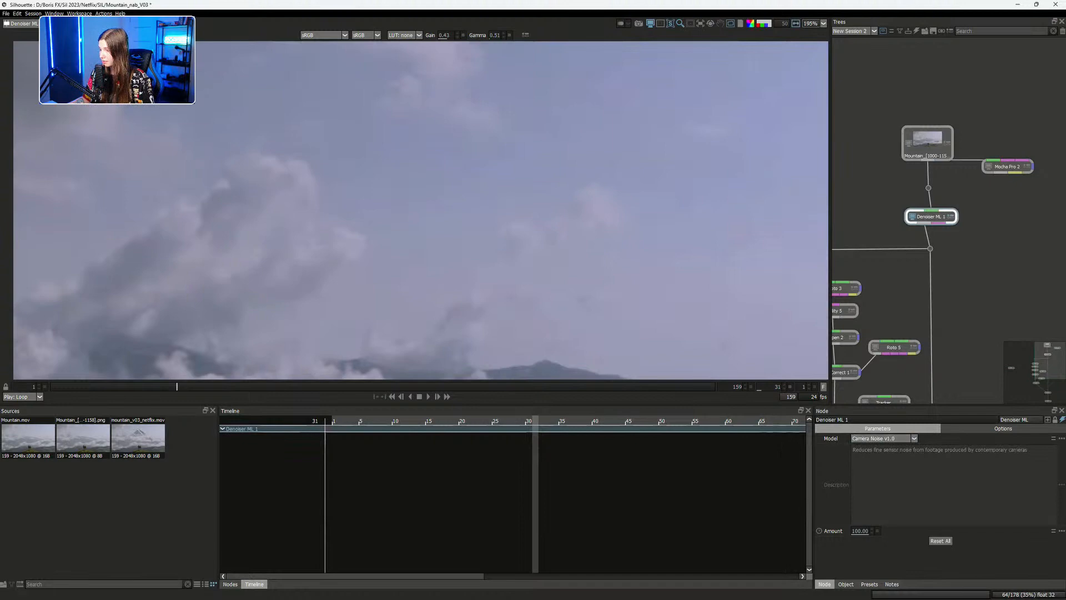
# Set the Denoiser ML model to Compression+Noise v1.0 with the whole frame in view
pyautogui.scroll(-2, 444, 225)
pyautogui.moveTo(389, 298); pyautogui.dragTo(474, 234)
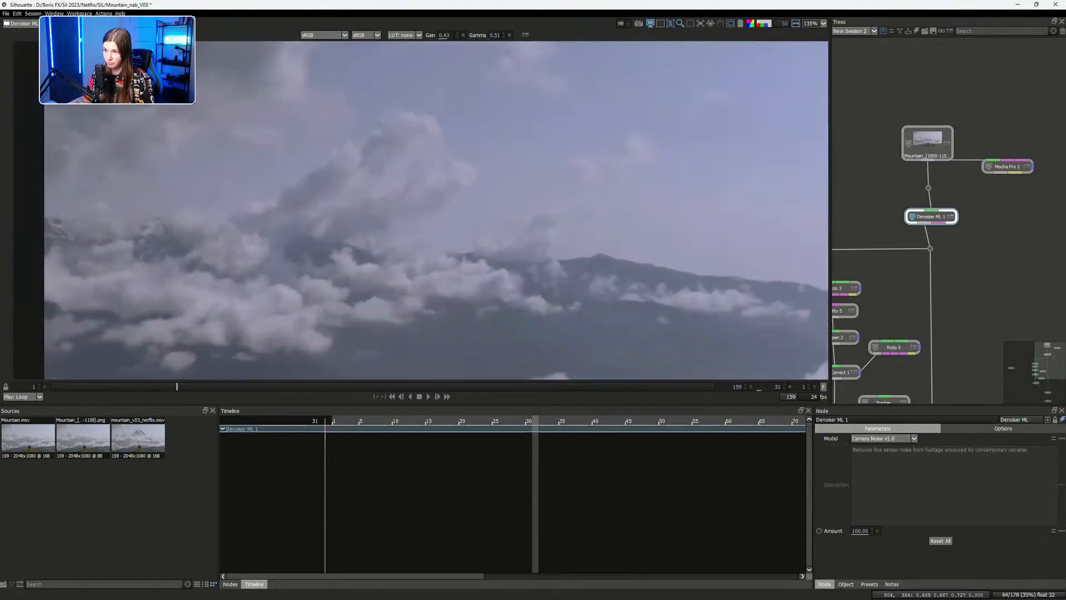
pyautogui.scroll(-3, 422, 211)
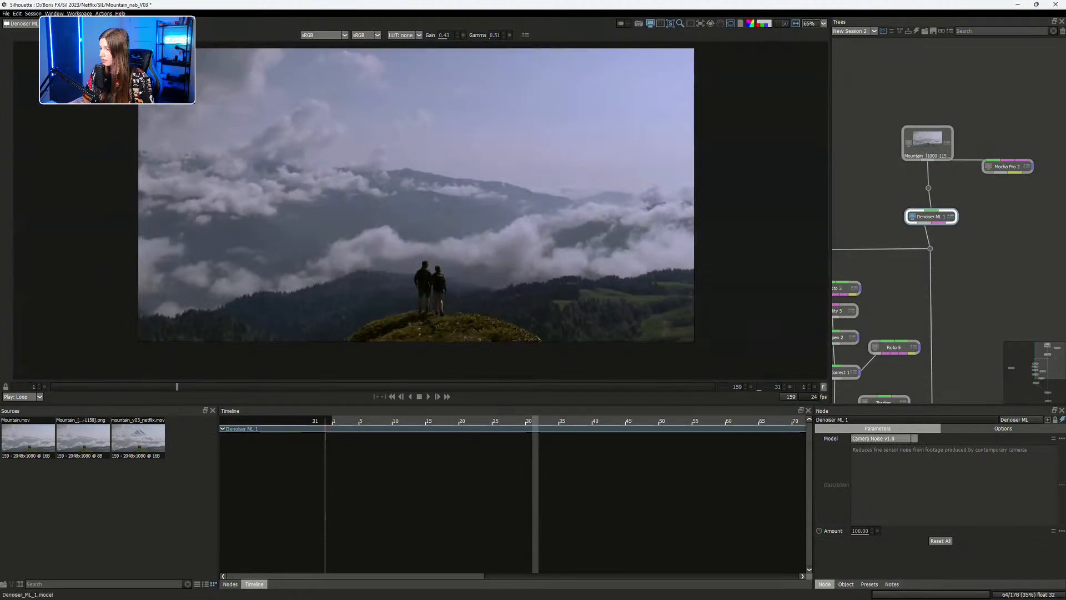
pyautogui.click(914, 438)
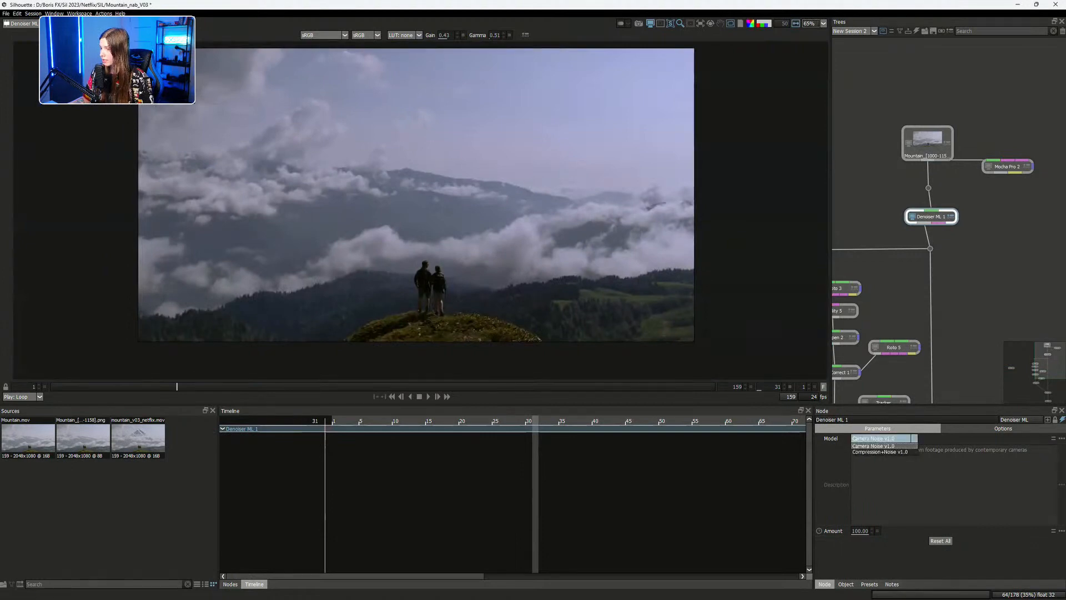
pyautogui.click(883, 447)
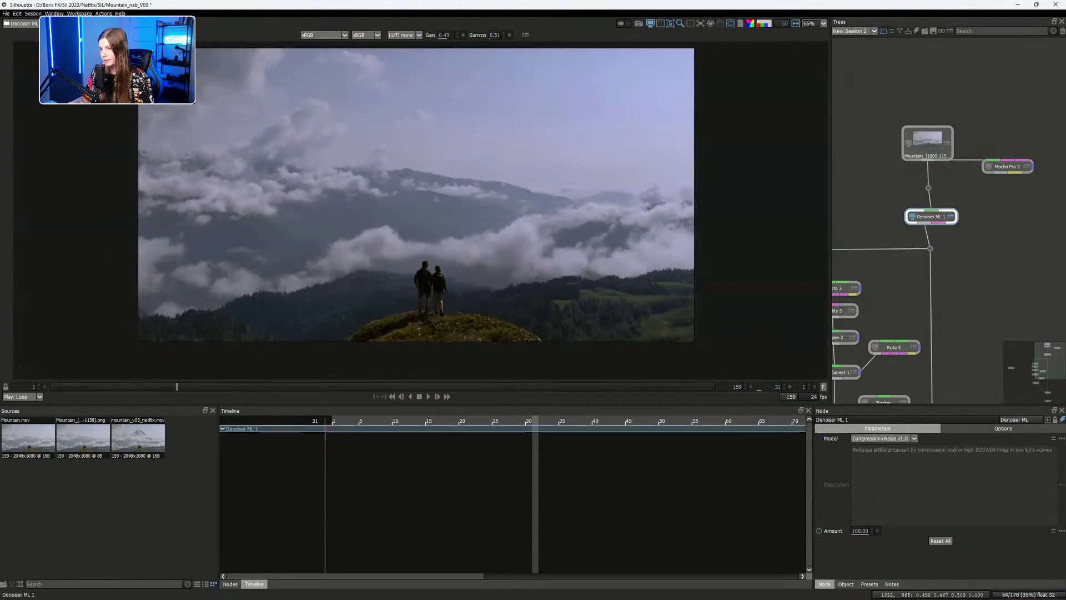
# Inspect the hikers and clouds with the compression model applied, and set the Denoiser ML model back to Camera Noise v1.0
pyautogui.scroll(5, 458, 281)
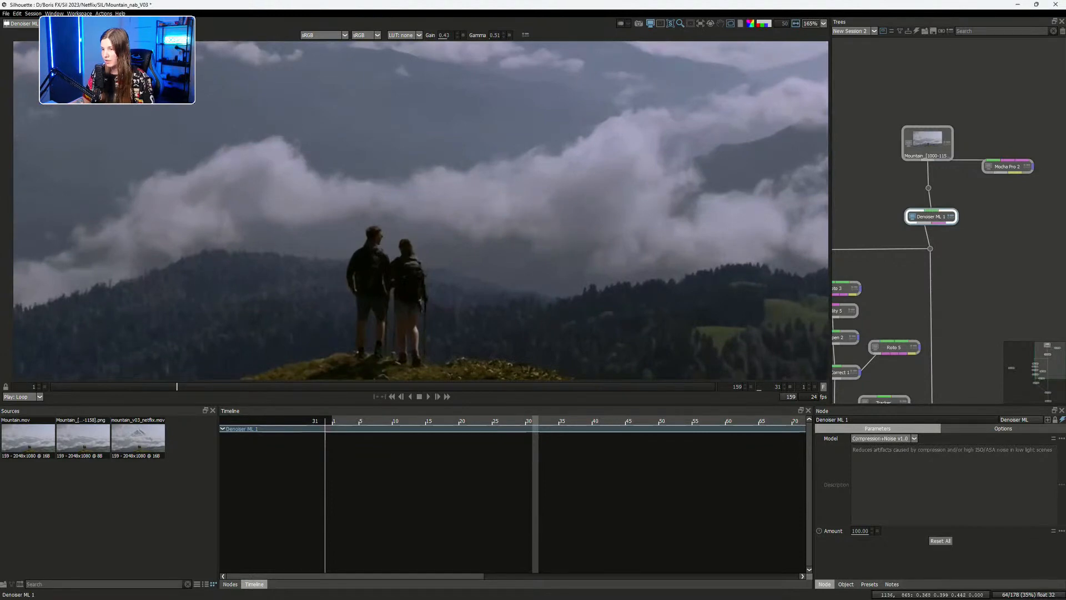
pyautogui.moveTo(444, 278); pyautogui.dragTo(455, 299)
pyautogui.moveTo(656, 212); pyautogui.dragTo(566, 223)
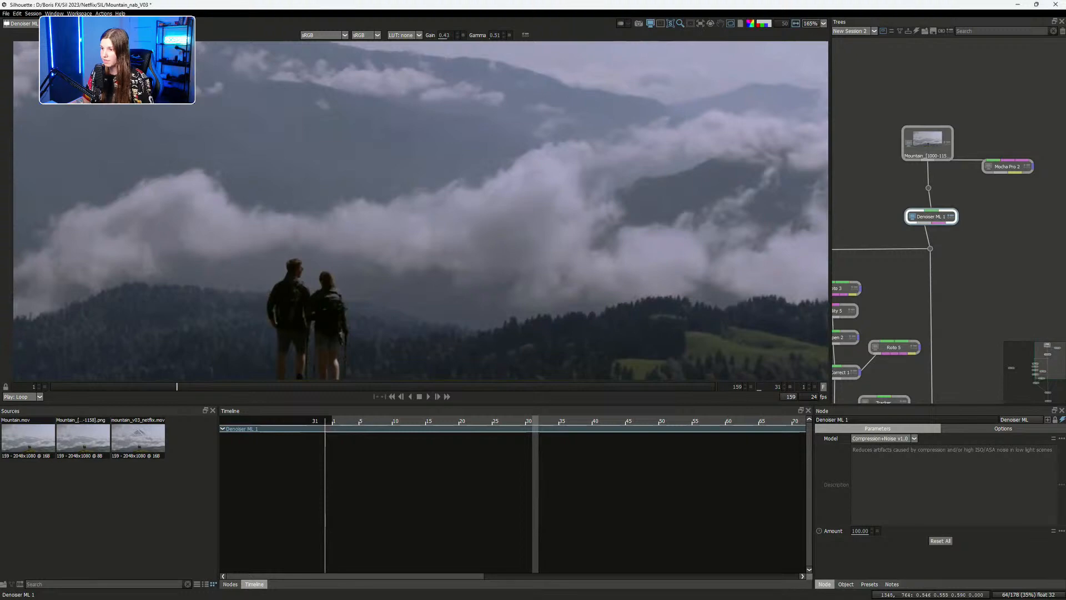
pyautogui.moveTo(444, 194); pyautogui.dragTo(779, 334)
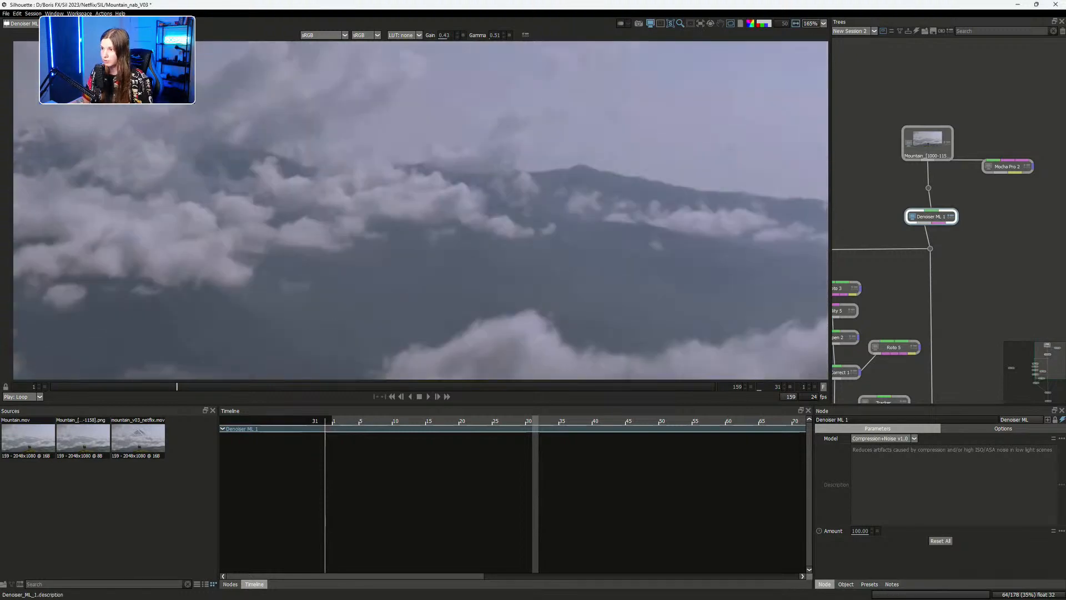
pyautogui.click(882, 438)
pyautogui.click(874, 446)
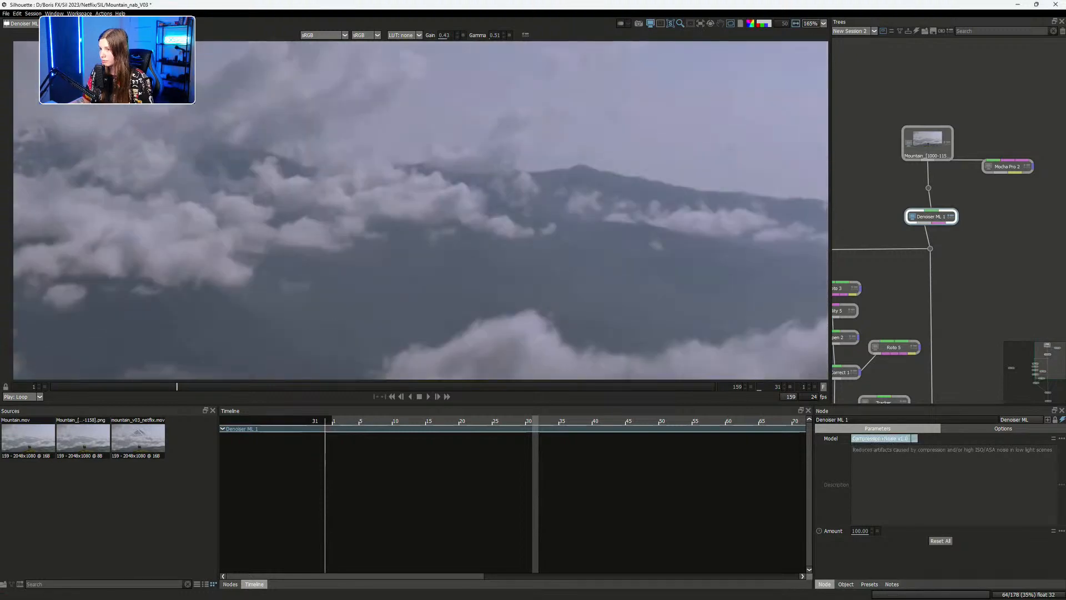
# Examine the Composite 2 result with the denoised plate, checking the snowy peak, clouds and full frame
pyautogui.moveTo(957, 300); pyautogui.dragTo(961, 248)
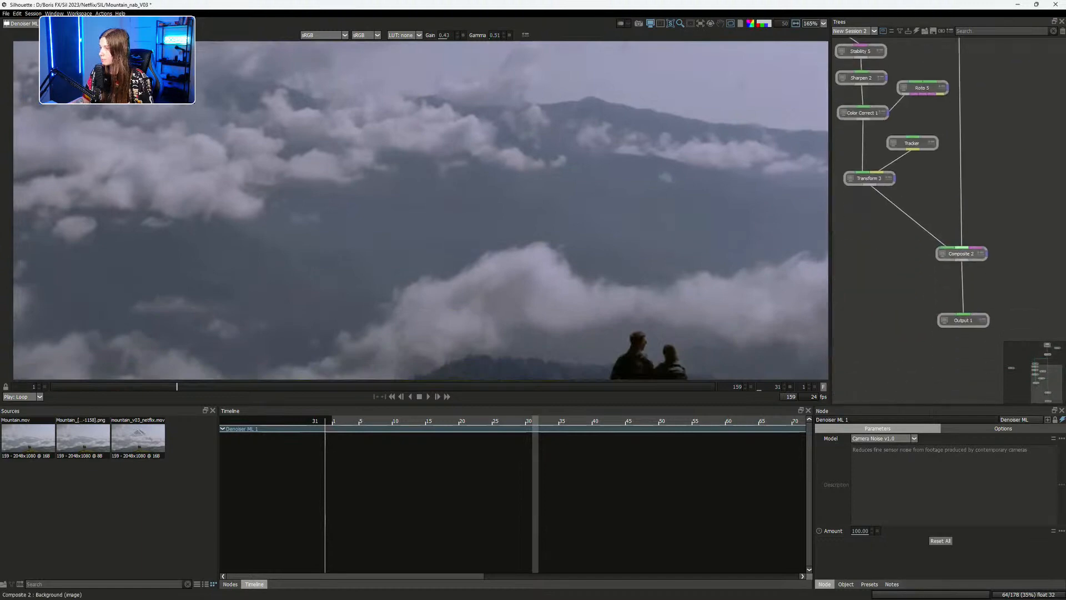
pyautogui.doubleClick(961, 254)
pyautogui.moveTo(572, 84); pyautogui.dragTo(496, 197)
pyautogui.scroll(-5, 602, 152)
pyautogui.moveTo(601, 152); pyautogui.dragTo(488, 223)
pyautogui.scroll(-5, 412, 267)
pyautogui.scroll(3, 498, 190)
pyautogui.scroll(-2, 498, 190)
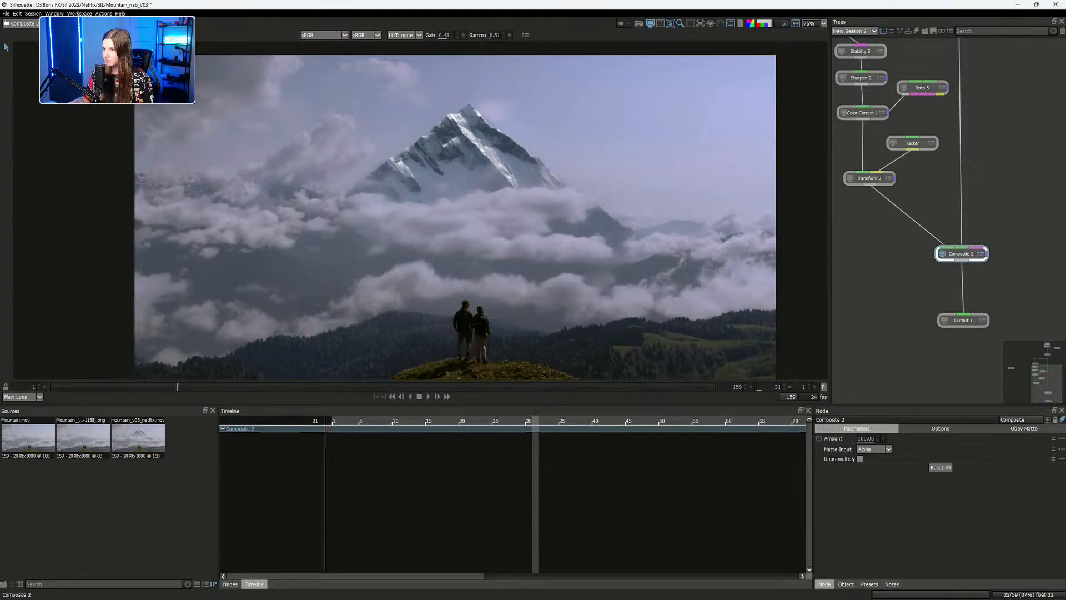
pyautogui.moveTo(608, 195); pyautogui.dragTo(617, 223)
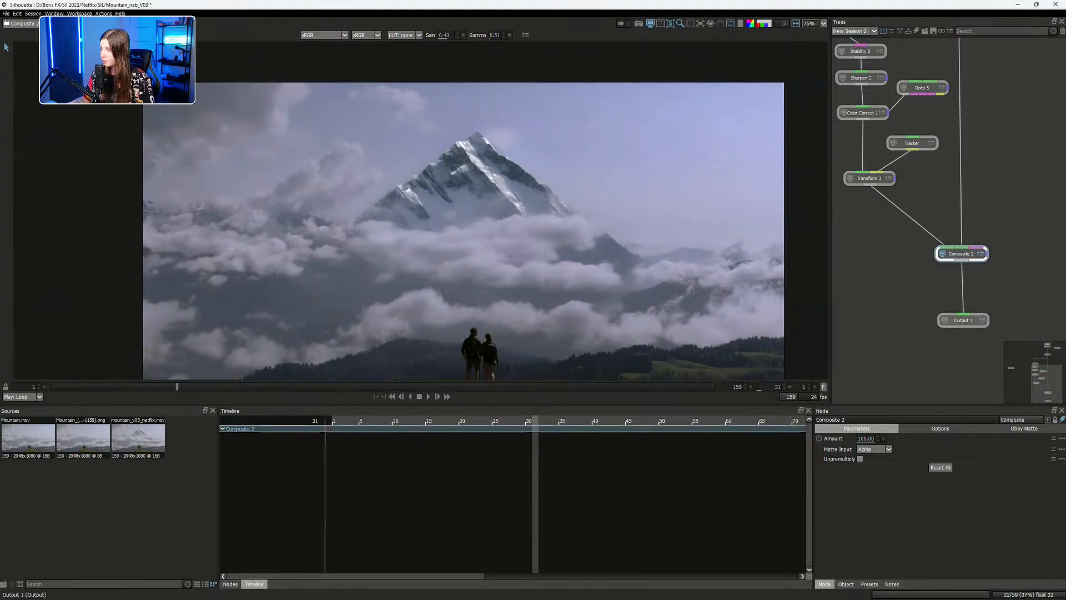
# Move the Output 1 node down and add a Regrain node between Composite 2 and the output
pyautogui.moveTo(964, 320); pyautogui.dragTo(966, 382)
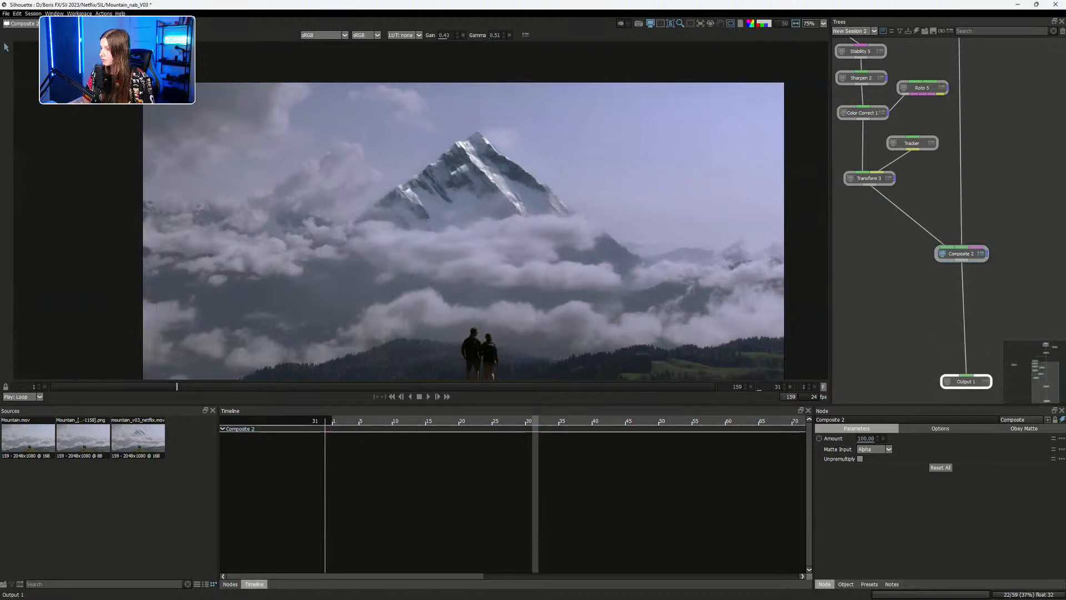
pyautogui.click(948, 220)
pyautogui.press('Tab')
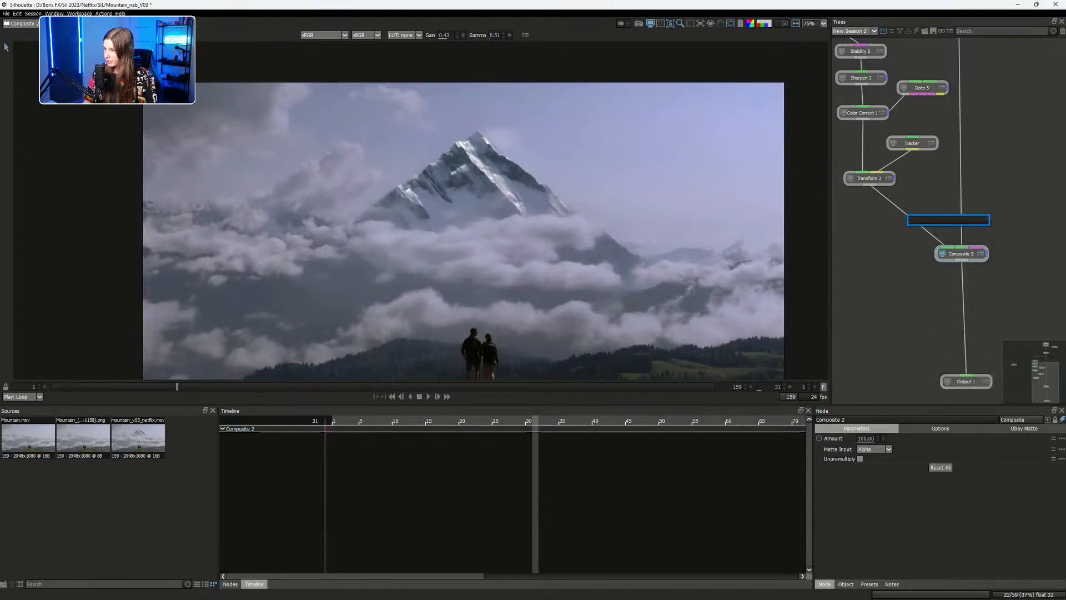
pyautogui.write('Regrain')
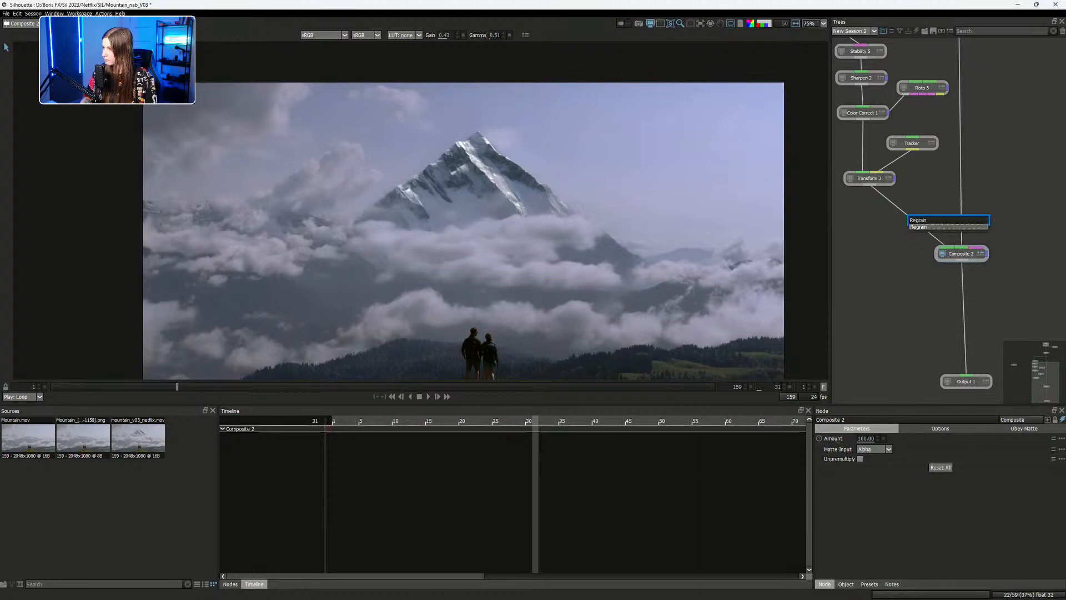
pyautogui.press('Return')
pyautogui.moveTo(960, 281); pyautogui.dragTo(959, 314)
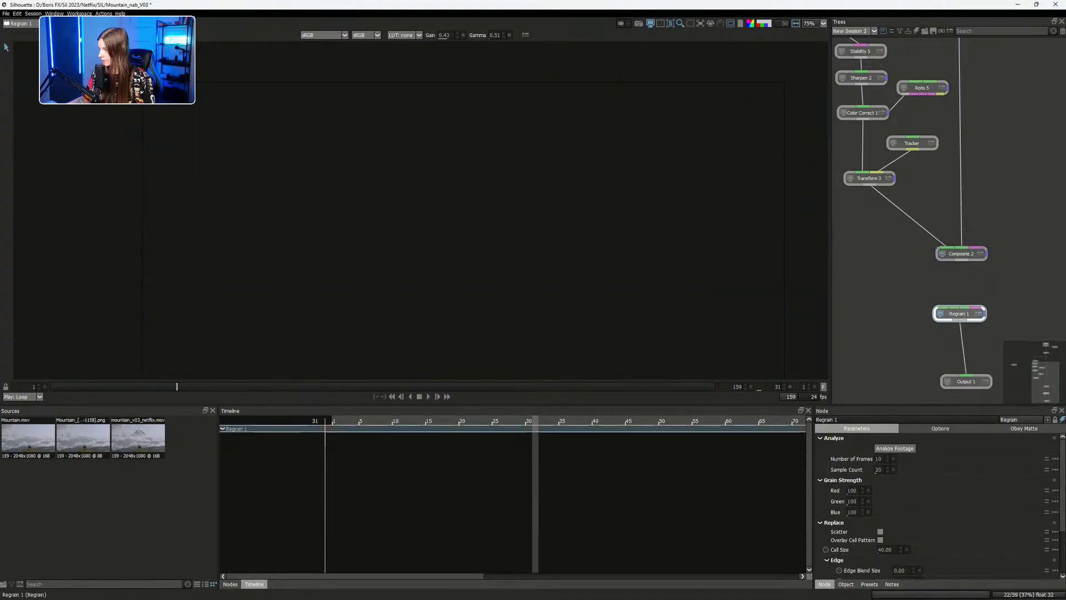
# Connect the Mountain source's output to the Plate input of the Regrain 1 node
pyautogui.moveTo(921, 150); pyautogui.dragTo(944, 200)
pyautogui.scroll(-2, 944, 200)
pyautogui.scroll(2, 944, 200)
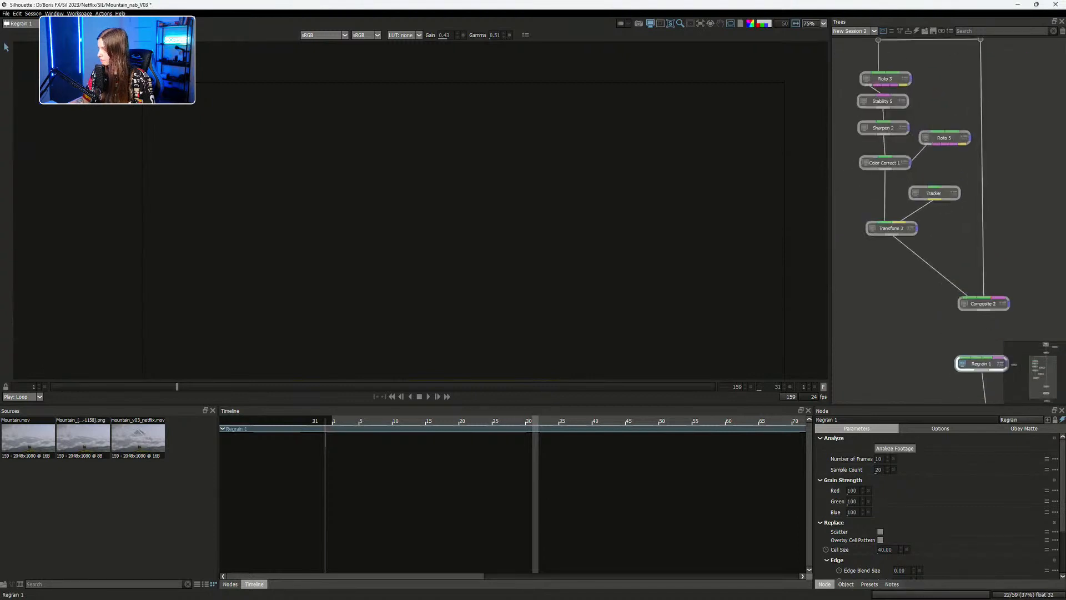
pyautogui.moveTo(944, 333); pyautogui.dragTo(961, 290)
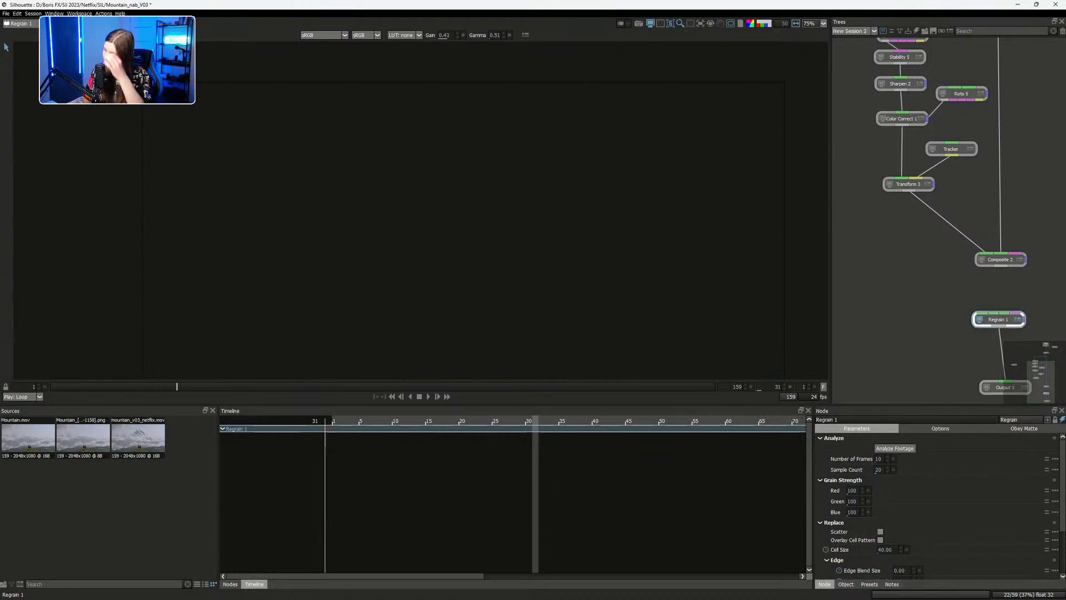
pyautogui.scroll(-3, 1002, 328)
pyautogui.moveTo(998, 319); pyautogui.dragTo(971, 117)
pyautogui.click(950, 340)
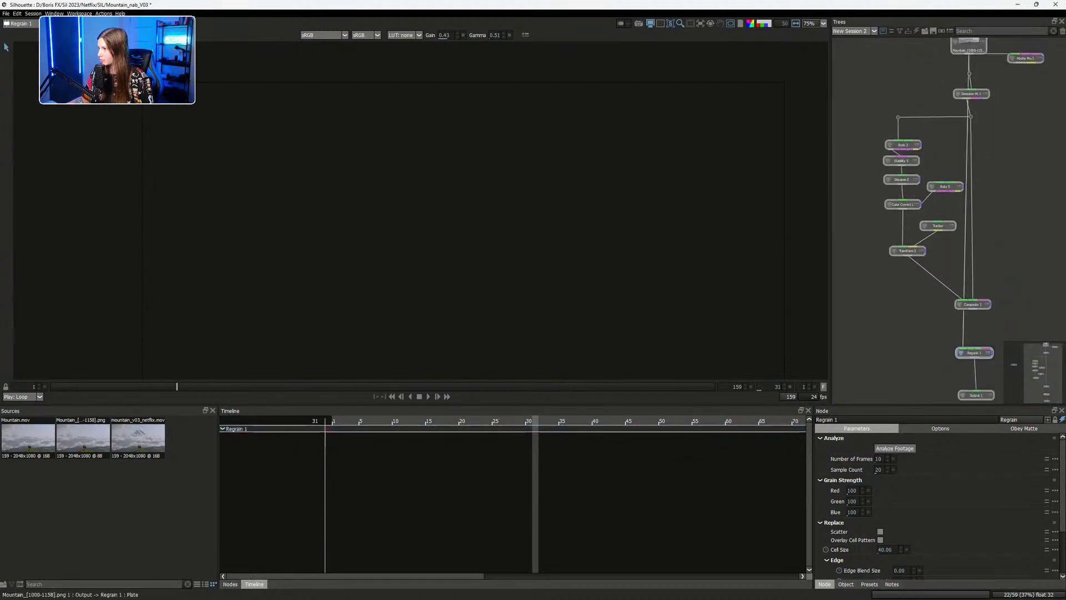
# Route the Mountain source's connection to Regrain 1 around the left side of the node tree with dots
pyautogui.moveTo(968, 154); pyautogui.dragTo(848, 79)
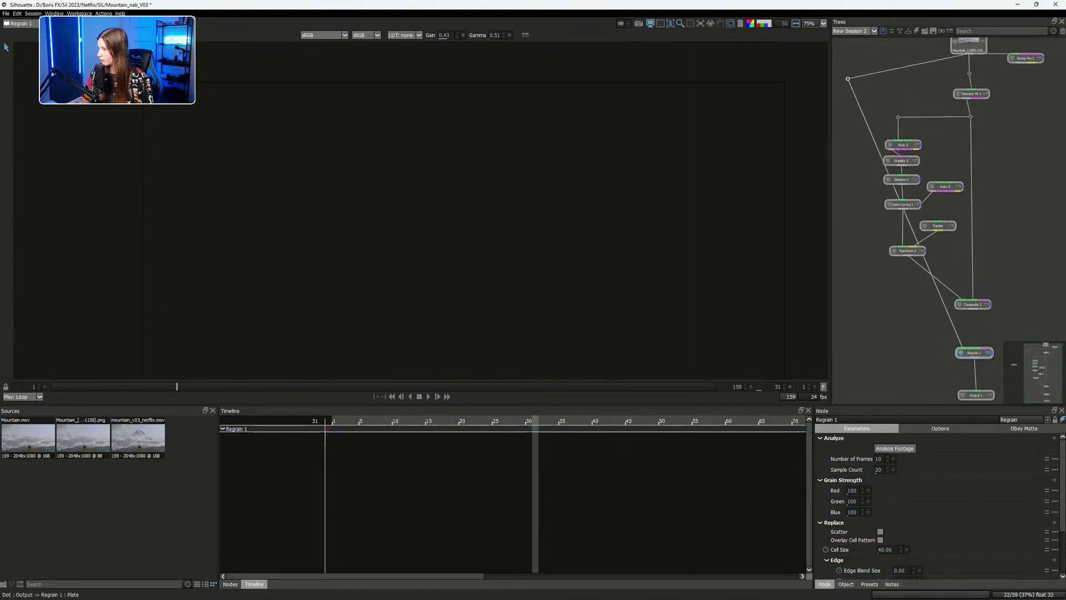
pyautogui.moveTo(948, 315); pyautogui.dragTo(863, 340)
pyautogui.moveTo(863, 340); pyautogui.dragTo(883, 372)
pyautogui.moveTo(866, 112); pyautogui.dragTo(865, 85)
pyautogui.moveTo(988, 311); pyautogui.dragTo(944, 222)
pyautogui.scroll(3, 944, 222)
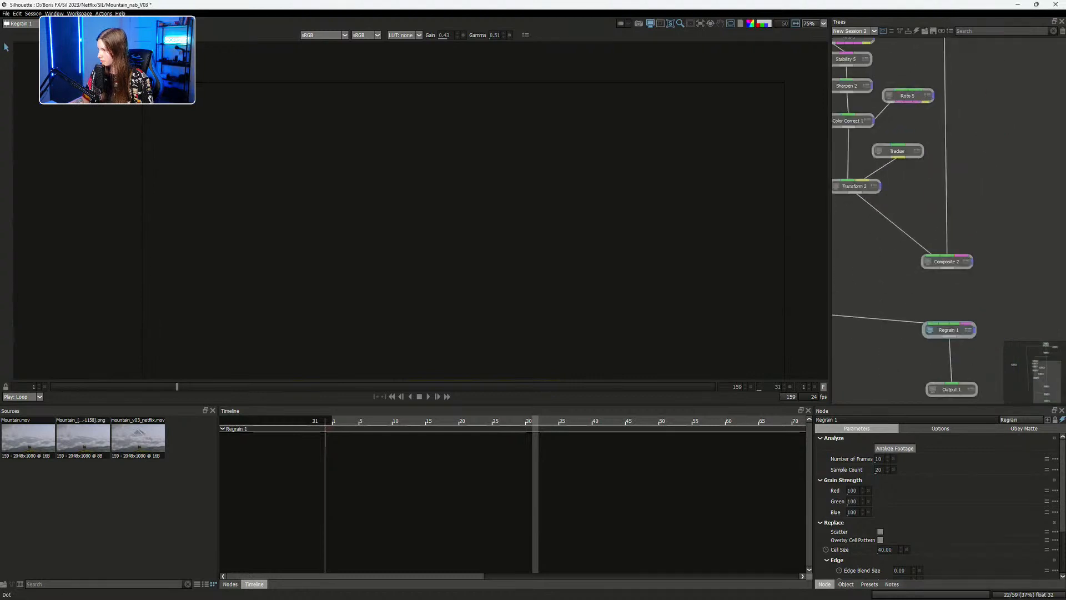
pyautogui.moveTo(943, 323); pyautogui.dragTo(934, 61)
pyautogui.moveTo(938, 64); pyautogui.dragTo(967, 194)
pyautogui.scroll(-2, 968, 195)
pyautogui.moveTo(971, 137); pyautogui.dragTo(969, 126)
pyautogui.moveTo(973, 255); pyautogui.dragTo(977, 221)
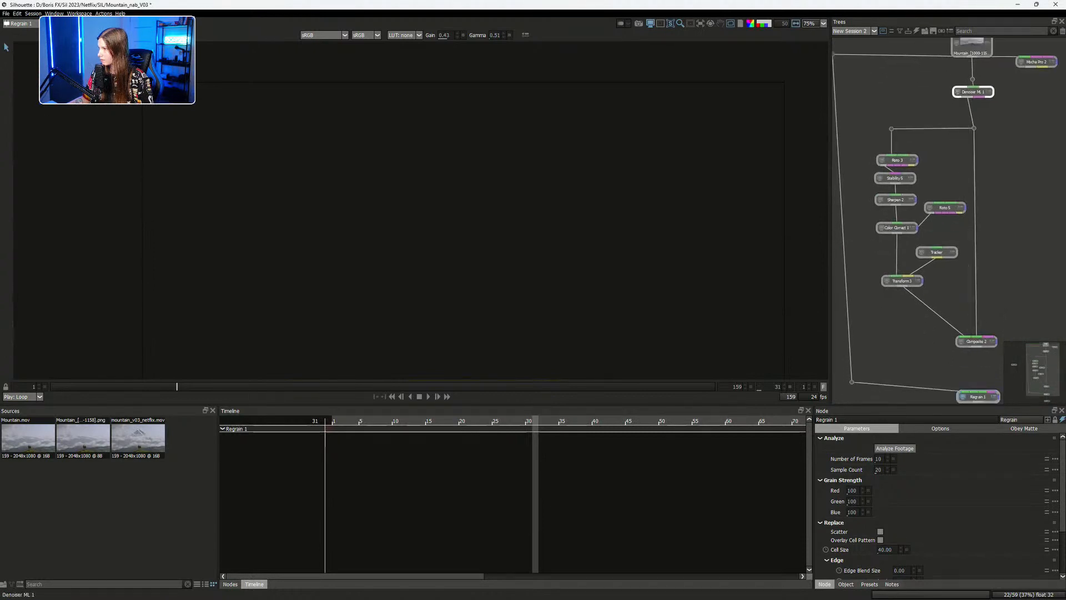
# Connect the Denoiser ML 1 output to Regrain 1 and route the line left of the roto and transform nodes with dots
pyautogui.moveTo(973, 98); pyautogui.dragTo(973, 391)
pyautogui.moveTo(970, 175); pyautogui.dragTo(852, 77)
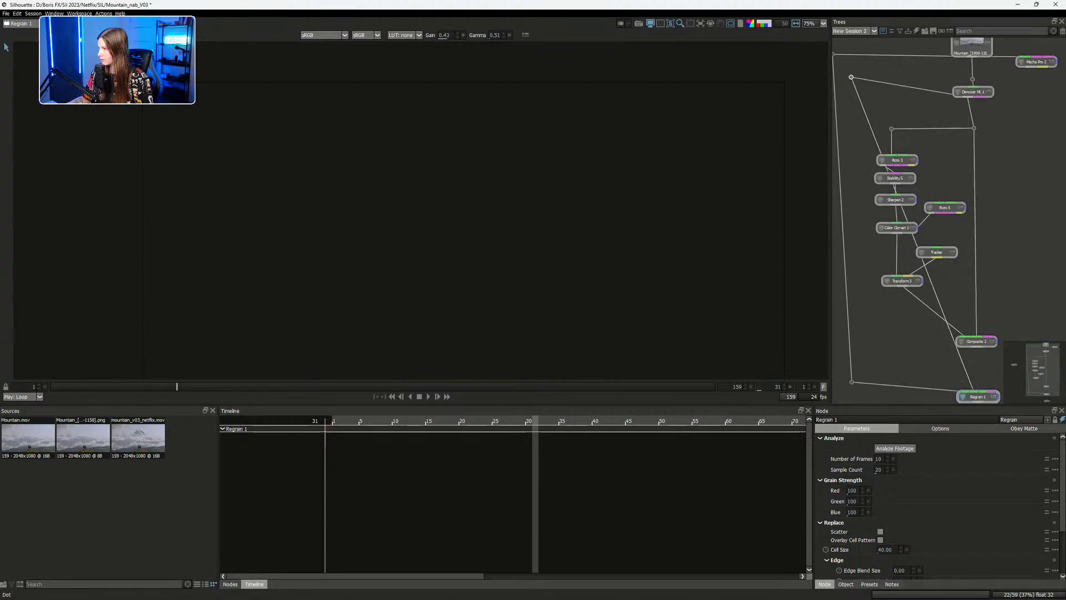
pyautogui.moveTo(935, 291); pyautogui.dragTo(854, 345)
# Connect Composite 2 to the Comp input of Regrain 1 and add a dot on the denoised line just above Regrain 1
pyautogui.scroll(2, 966, 367)
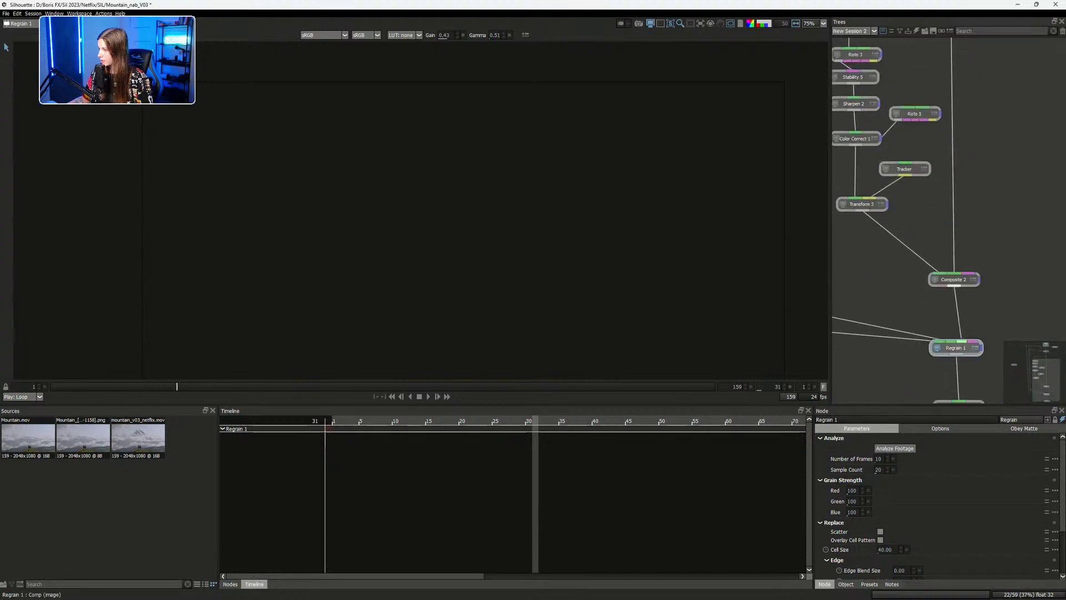
pyautogui.moveTo(960, 329); pyautogui.dragTo(1008, 315)
pyautogui.click(931, 315)
pyautogui.moveTo(930, 315); pyautogui.dragTo(982, 306)
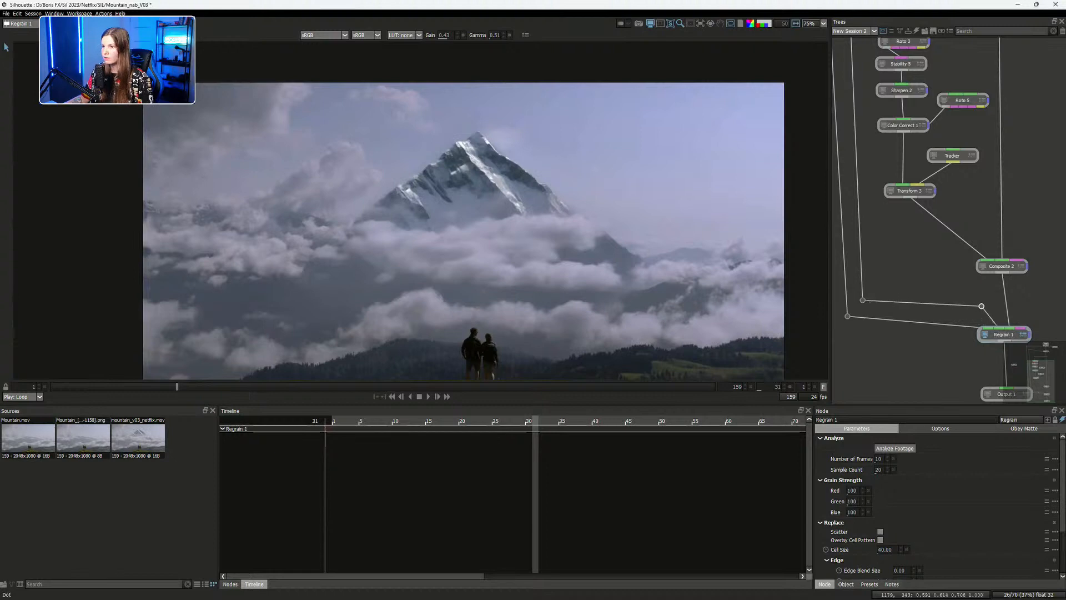
# Zoom in on the snowy peak and run the Regrain 1 footage analysis
pyautogui.scroll(2, 512, 190)
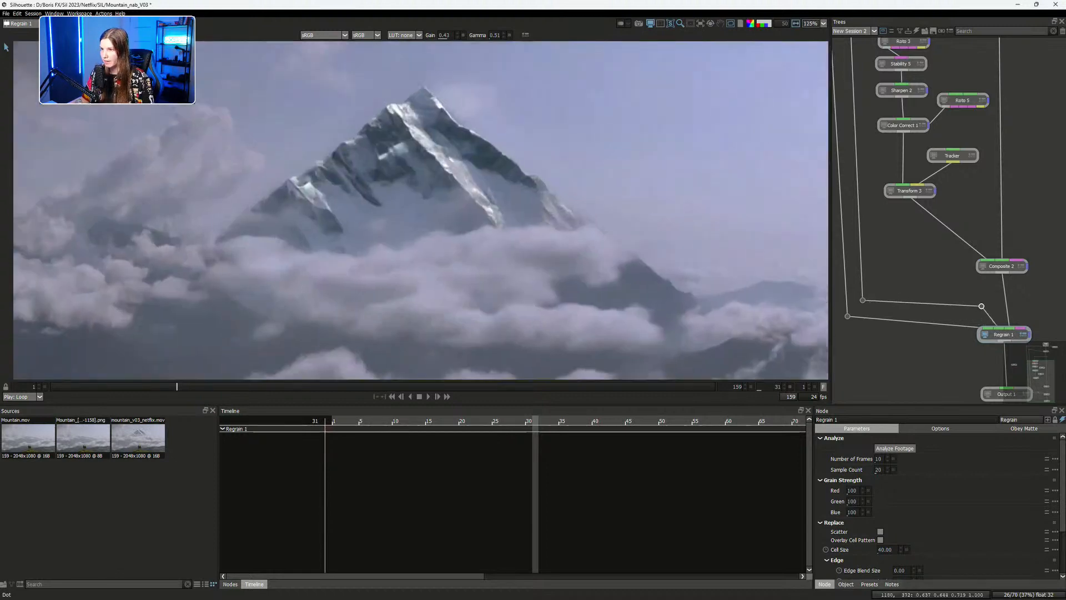
pyautogui.moveTo(512, 190); pyautogui.dragTo(601, 200)
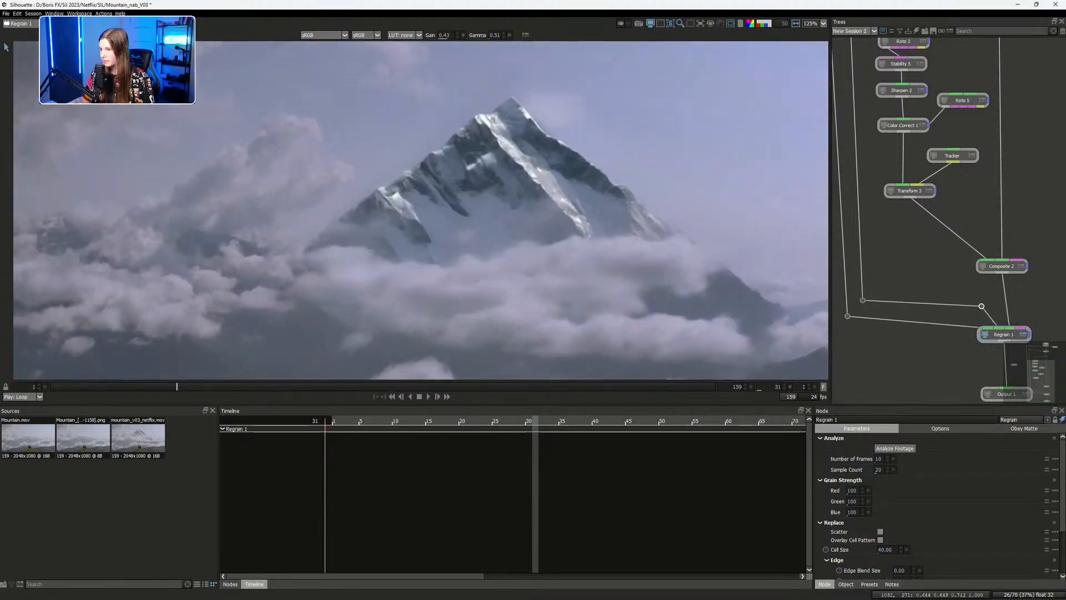
pyautogui.click(894, 448)
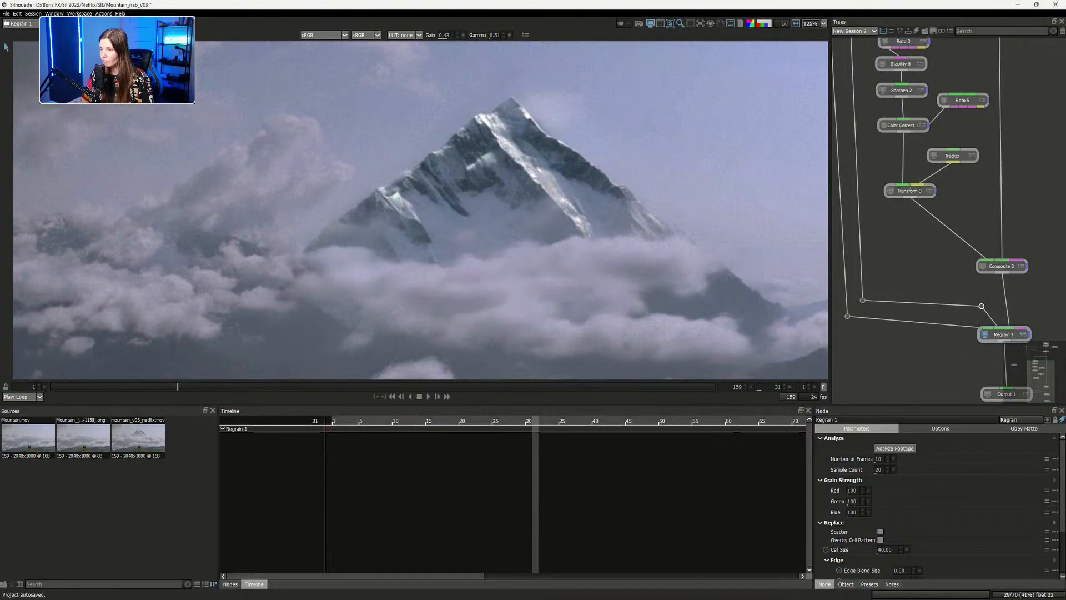
# Try the Scatter option on Regrain 1 and turn it back off, checking the peak, clouds and full frame
pyautogui.moveTo(445, 222); pyautogui.dragTo(388, 243)
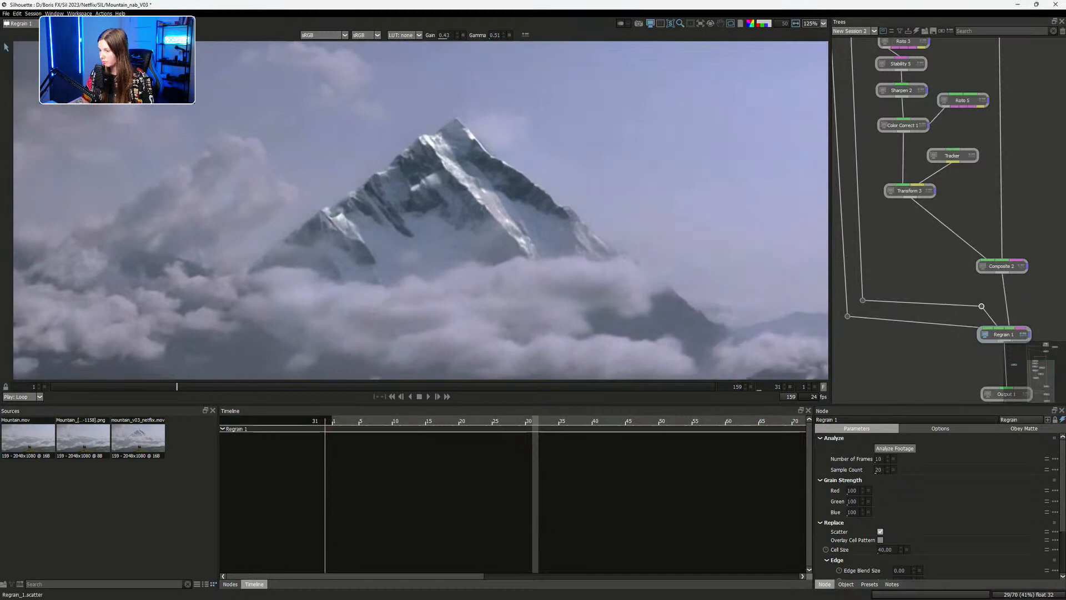
pyautogui.click(880, 531)
pyautogui.scroll(-4, 524, 272)
pyautogui.moveTo(540, 244); pyautogui.dragTo(490, 157)
pyautogui.scroll(-1, 529, 220)
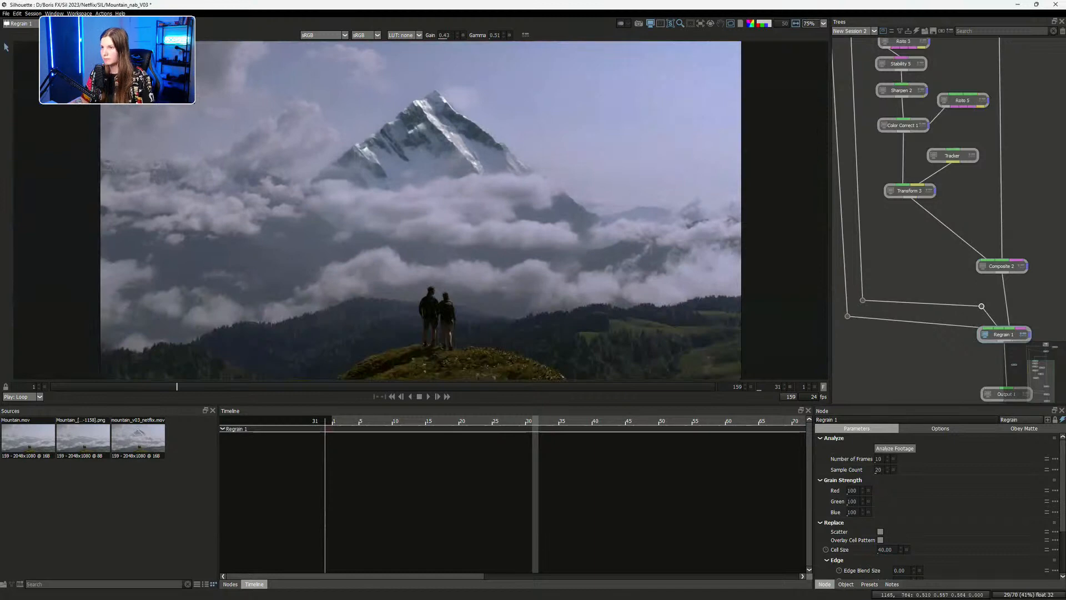
pyautogui.scroll(5, 421, 209)
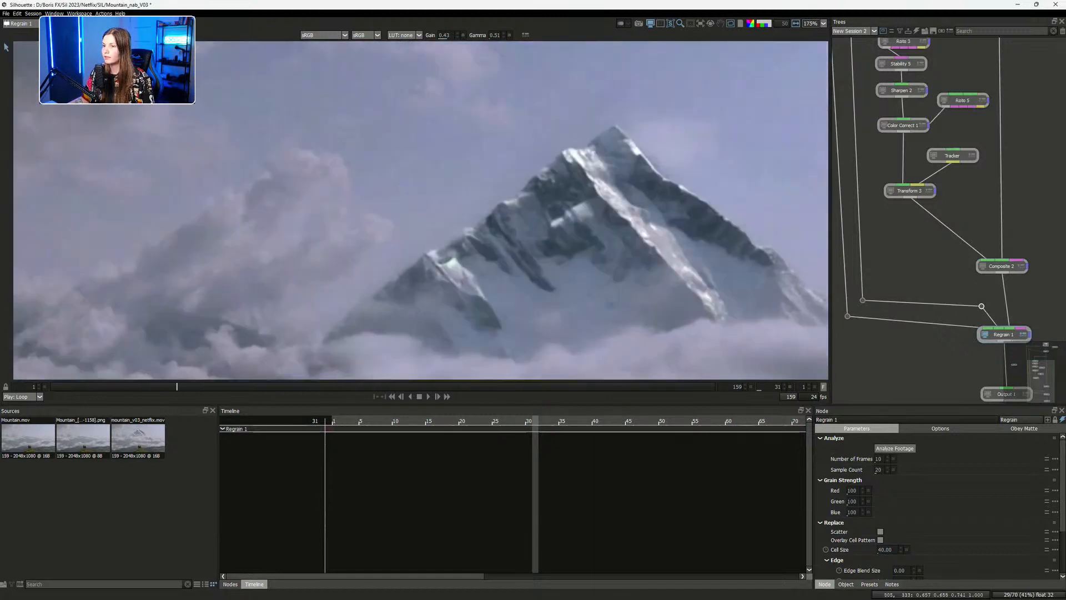
pyautogui.scroll(3, 355, 217)
pyautogui.moveTo(389, 255); pyautogui.dragTo(442, 141)
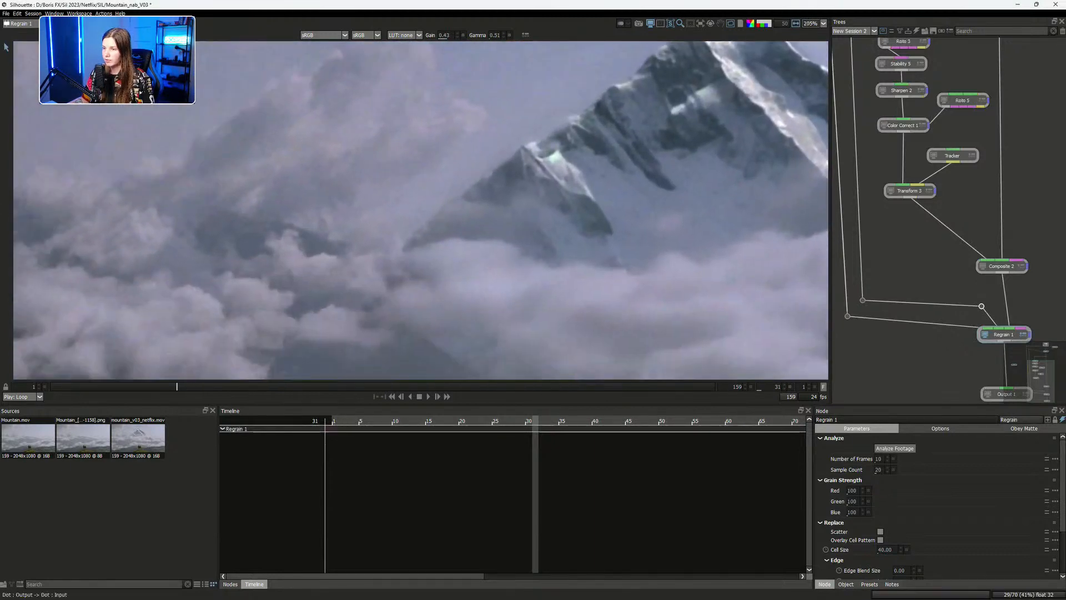
# Move the two upper dots of the lines feeding Regrain 1 slightly down to tidy the tree
pyautogui.moveTo(945, 167); pyautogui.dragTo(958, 309)
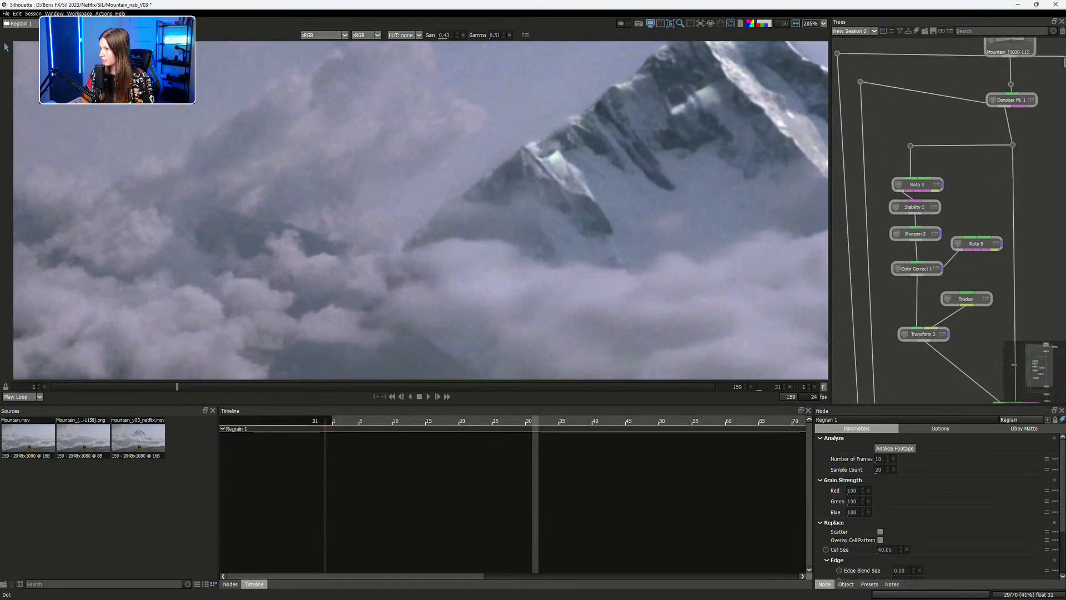
pyautogui.moveTo(860, 82); pyautogui.dragTo(864, 95)
pyautogui.moveTo(837, 53); pyautogui.dragTo(839, 58)
pyautogui.scroll(-2, 949, 220)
pyautogui.moveTo(949, 220); pyautogui.dragTo(925, 214)
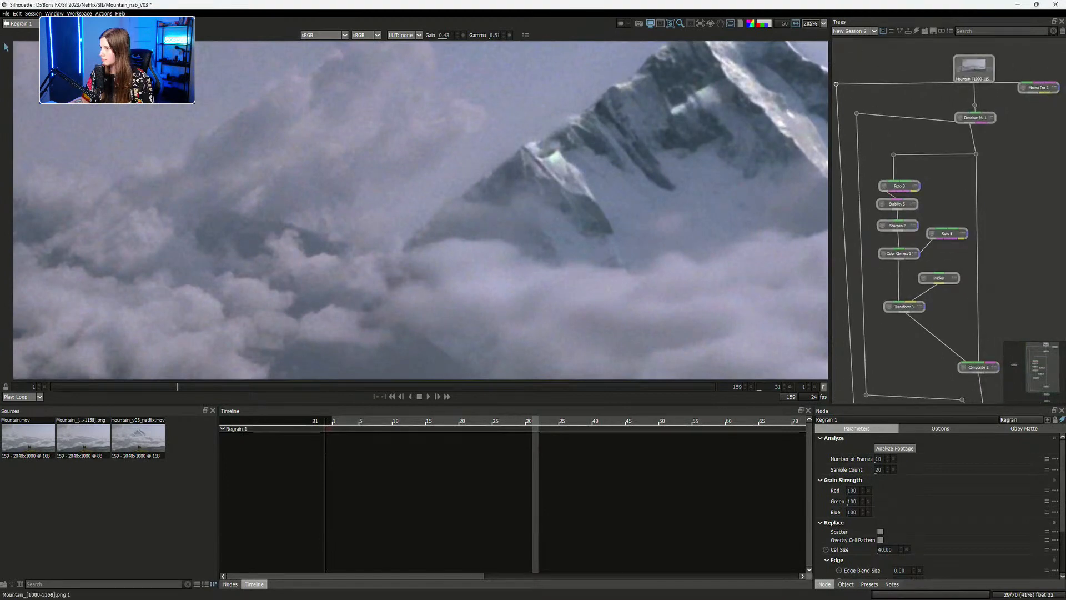
# View the original Mountain source's clouds up close and return to the Regrain 1 result to compare their grain
pyautogui.doubleClick(974, 67)
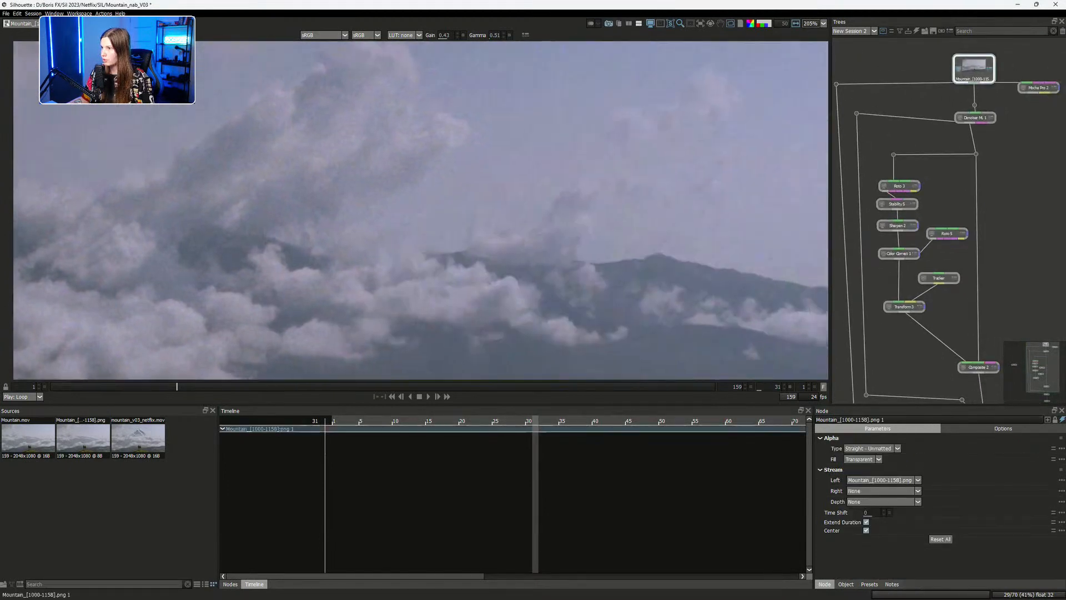
pyautogui.moveTo(583, 233); pyautogui.dragTo(537, 154)
pyautogui.moveTo(938, 328); pyautogui.dragTo(907, 199)
pyautogui.doubleClick(948, 294)
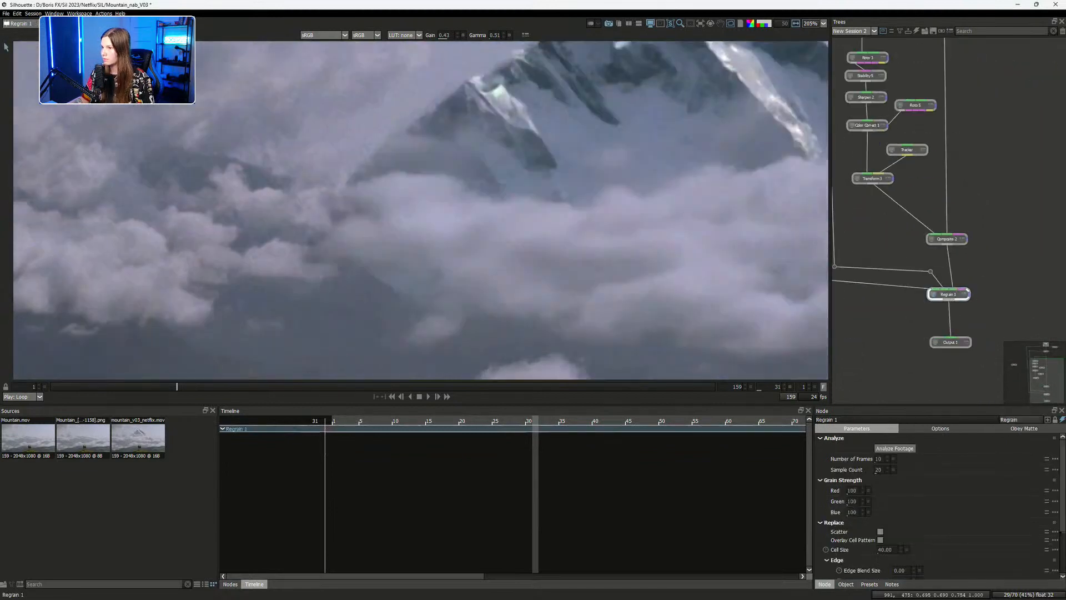
pyautogui.scroll(-2, 555, 194)
pyautogui.moveTo(555, 183); pyautogui.dragTo(525, 264)
# Compare the Regrain 1 result with the original mountain plate in the viewer, up close and at full frame
pyautogui.click(639, 24)
pyautogui.moveTo(611, 195); pyautogui.dragTo(564, 199)
pyautogui.moveTo(565, 106); pyautogui.dragTo(564, 316)
pyautogui.moveTo(565, 316); pyautogui.dragTo(173, 253)
pyautogui.scroll(-8, 500, 205)
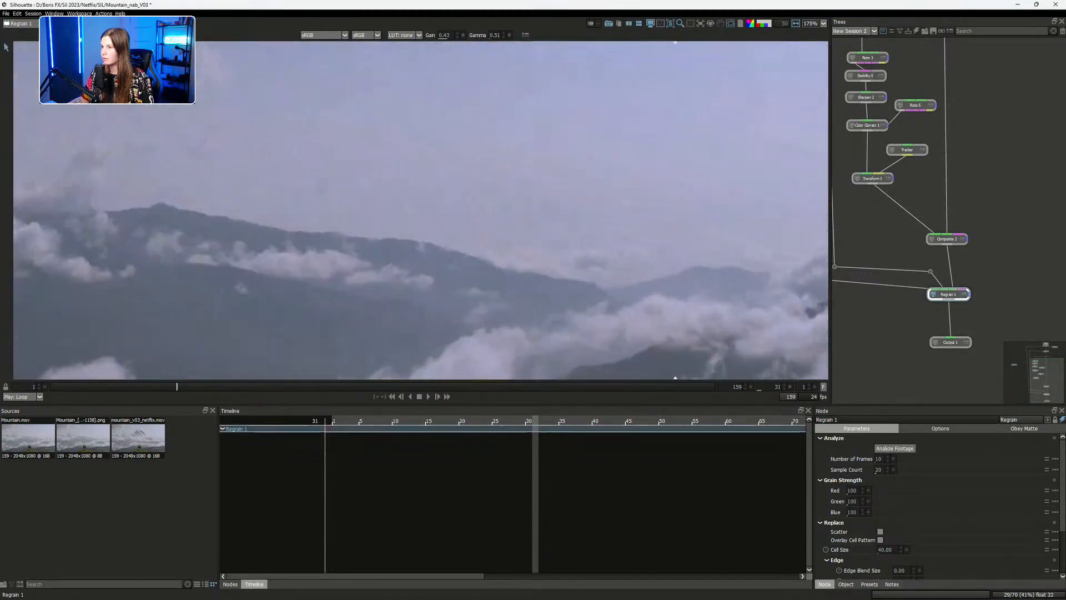
pyautogui.press('f')
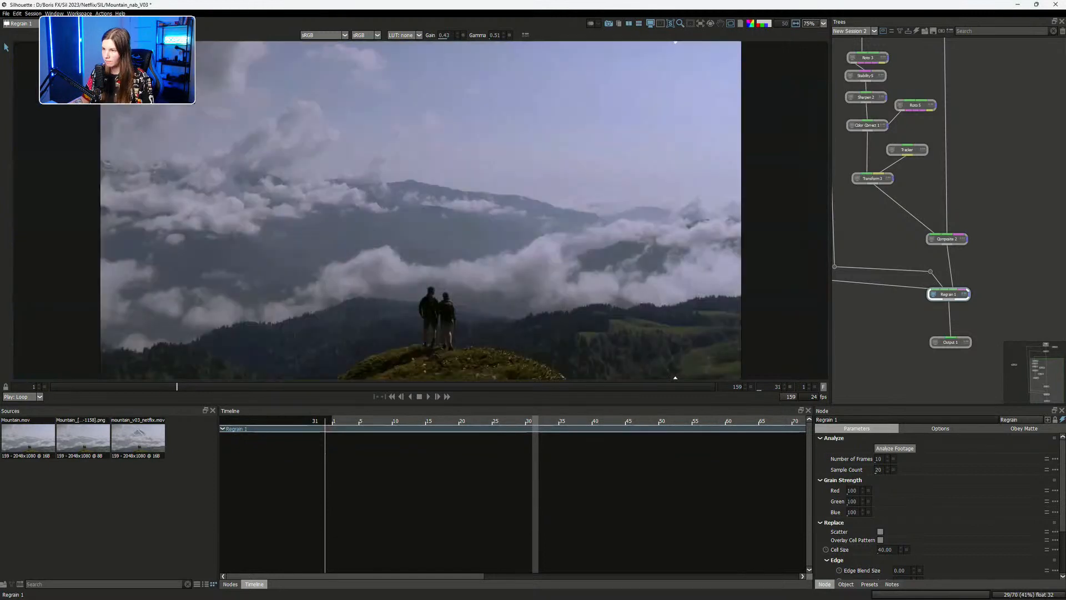
pyautogui.scroll(2, 447, 224)
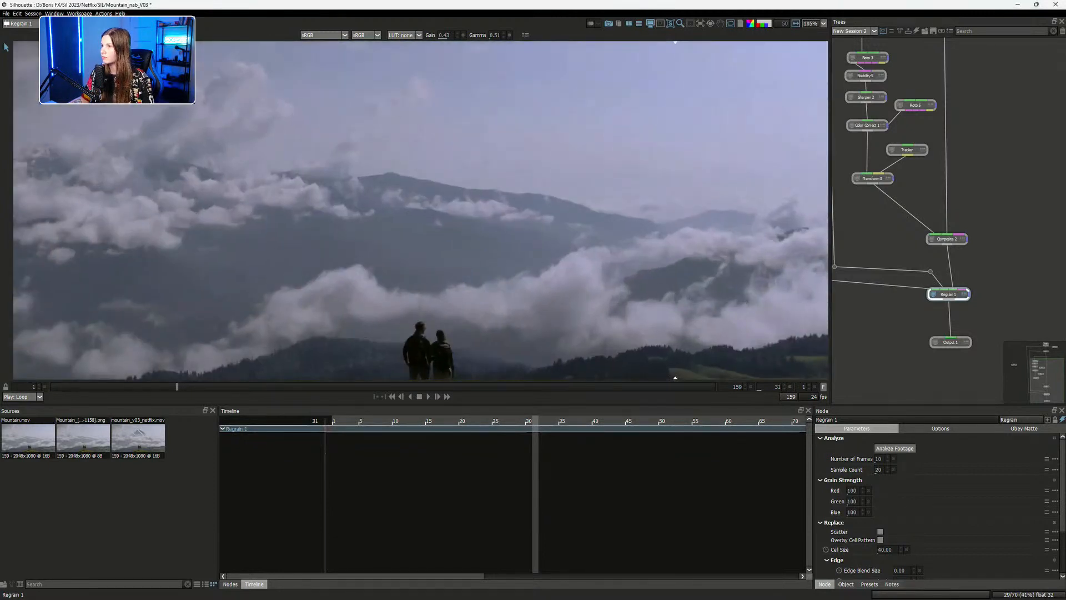
pyautogui.scroll(-1, 622, 222)
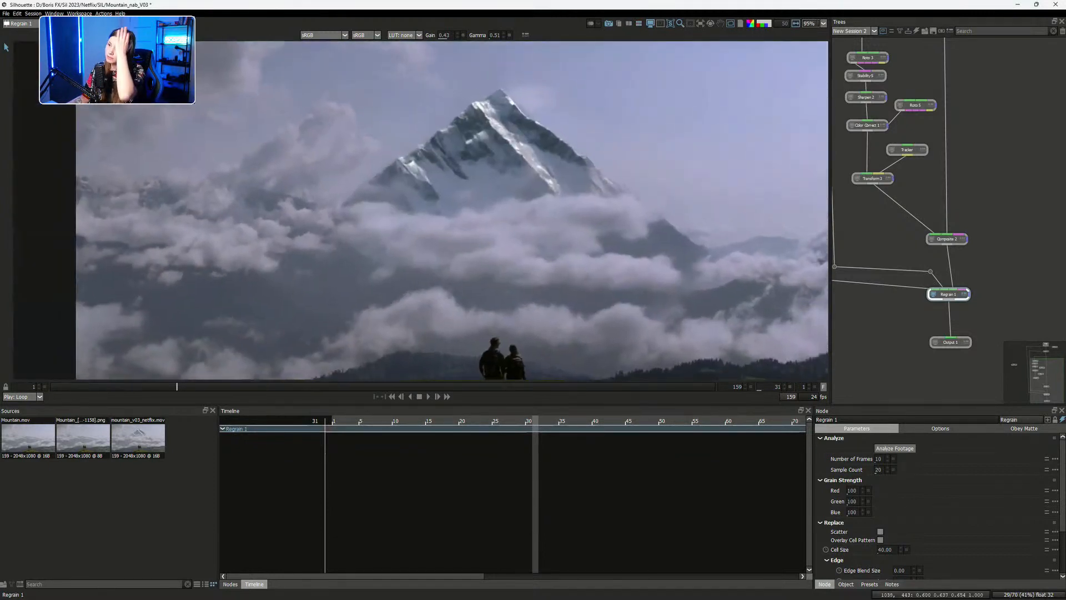
# Inspect the grain on the peak and clouds at frames 43 and 3, and review the Regrain 1 Replace and Edge parameters
pyautogui.scroll(2, 326, 115)
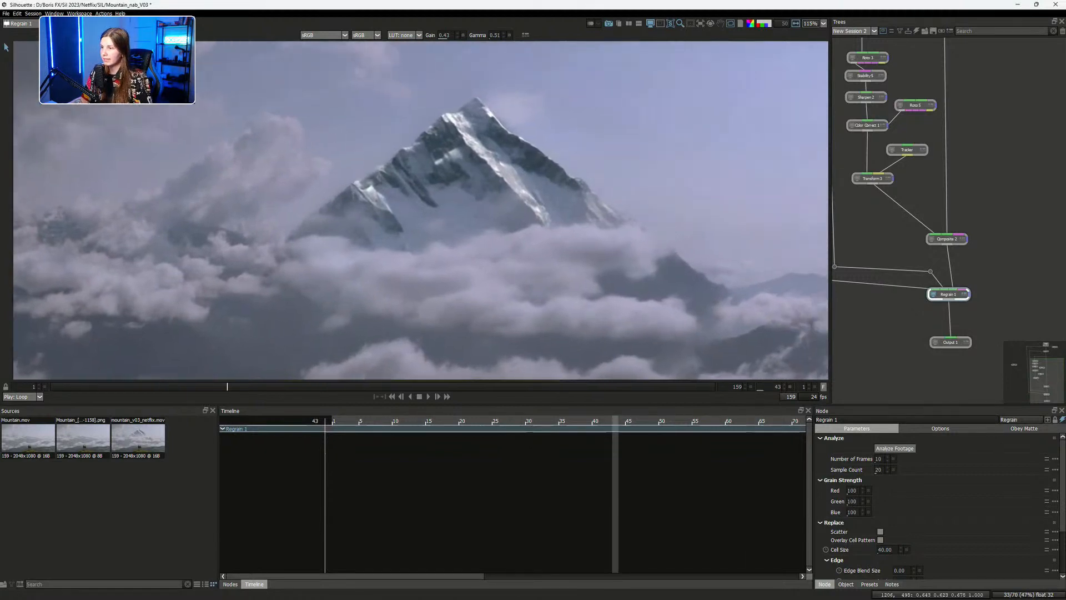
pyautogui.scroll(2, 545, 178)
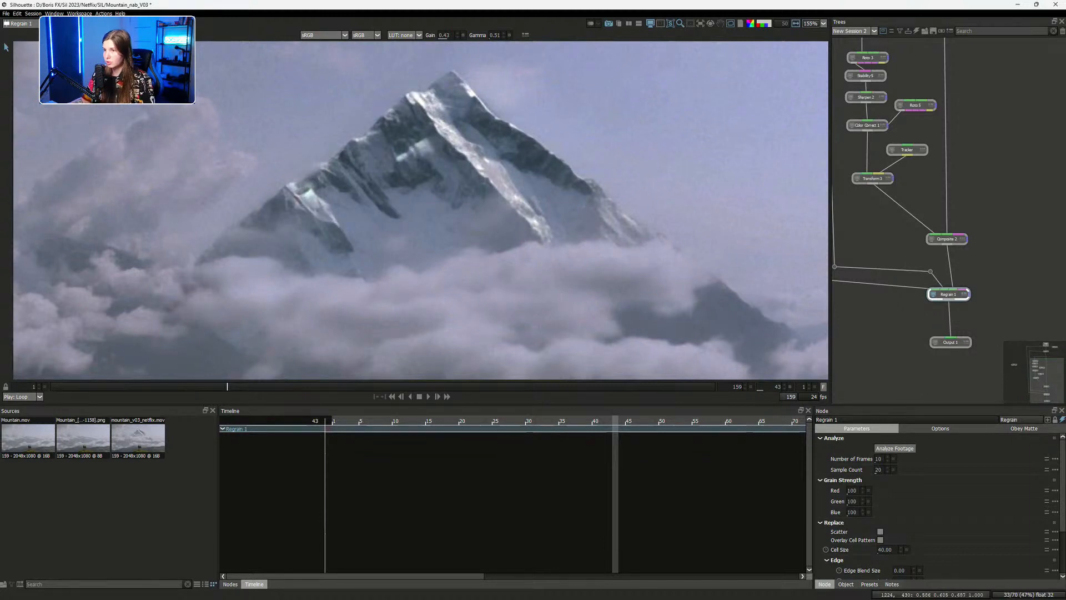
pyautogui.scroll(-1, 538, 217)
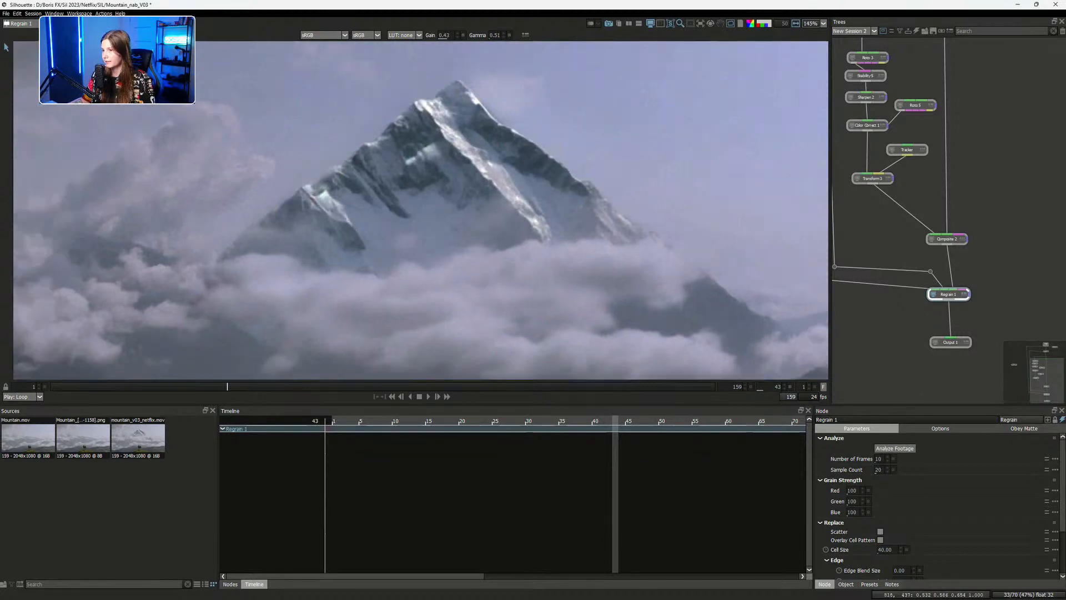
pyautogui.moveTo(538, 216); pyautogui.dragTo(504, 219)
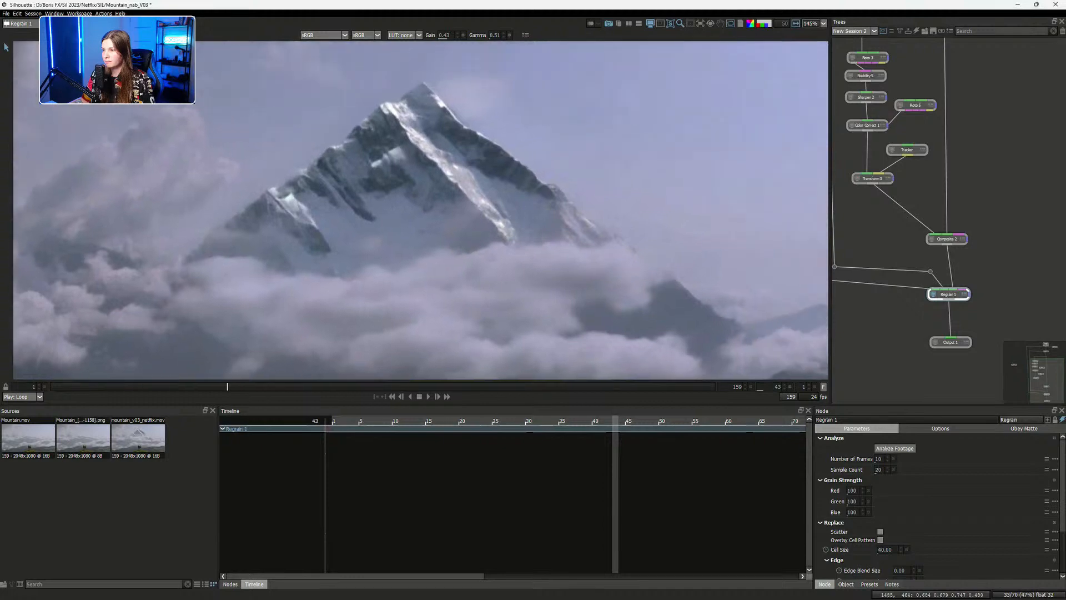
pyautogui.moveTo(320, 387); pyautogui.dragTo(59, 386)
pyautogui.scroll(-3, 356, 238)
pyautogui.moveTo(411, 239); pyautogui.dragTo(350, 235)
pyautogui.scroll(-3, 854, 511)
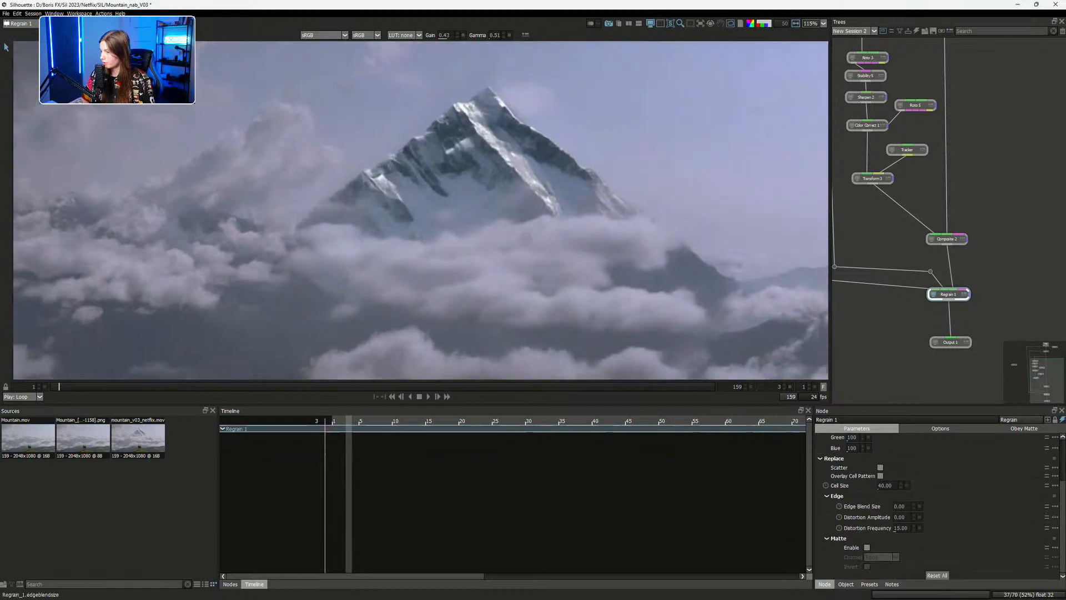
pyautogui.moveTo(666, 277); pyautogui.dragTo(647, 270)
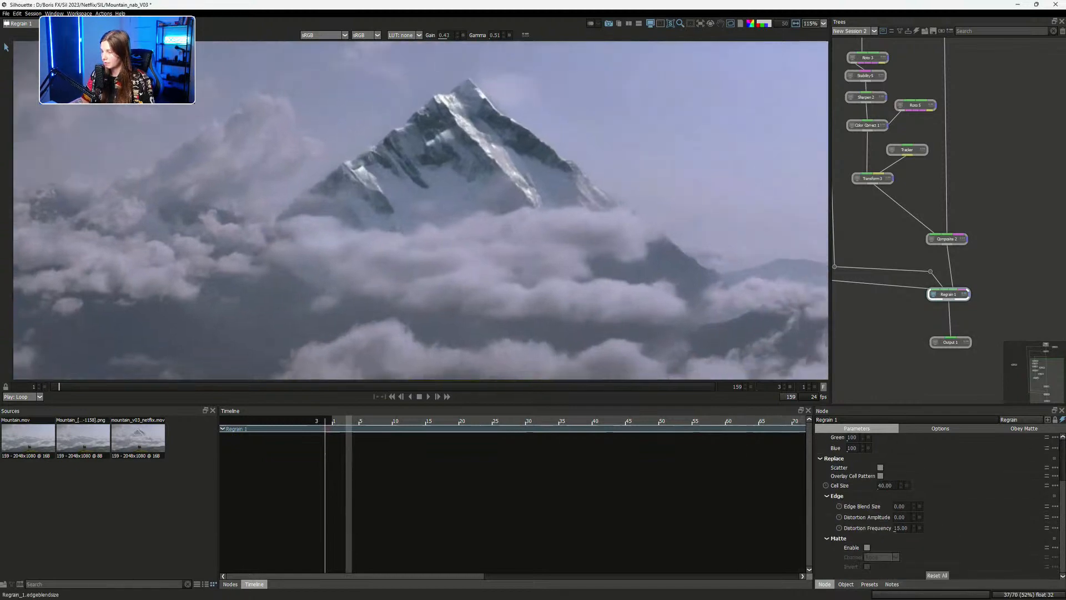
# Move the lower dot of the Mountain source's line slightly down and check the final composite at full frame
pyautogui.moveTo(949, 295); pyautogui.dragTo(995, 313)
pyautogui.moveTo(869, 297); pyautogui.dragTo(869, 304)
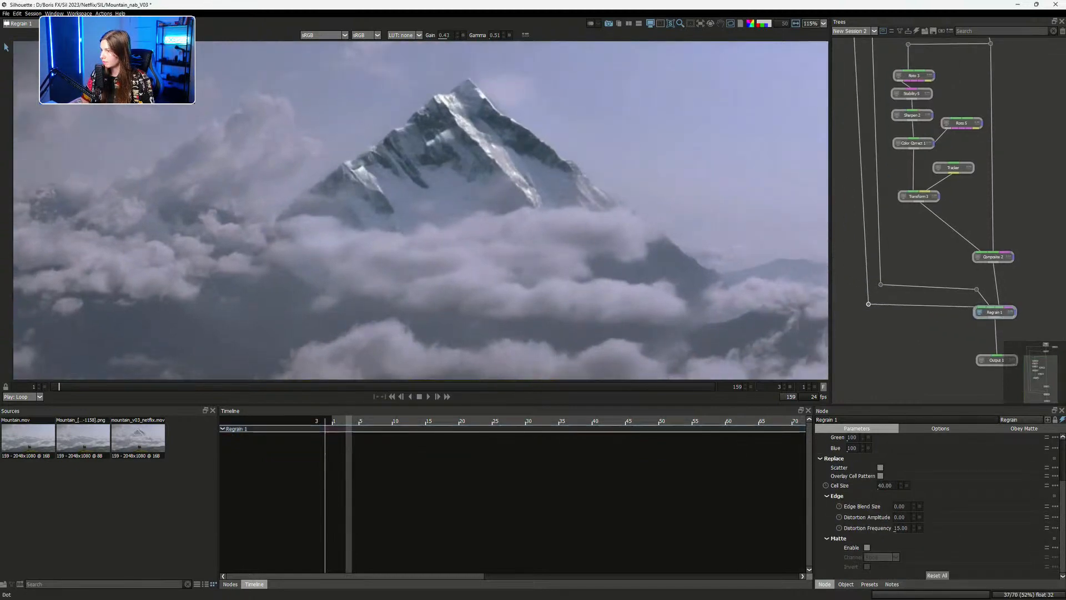
pyautogui.scroll(2, 949, 278)
pyautogui.moveTo(989, 288); pyautogui.dragTo(902, 277)
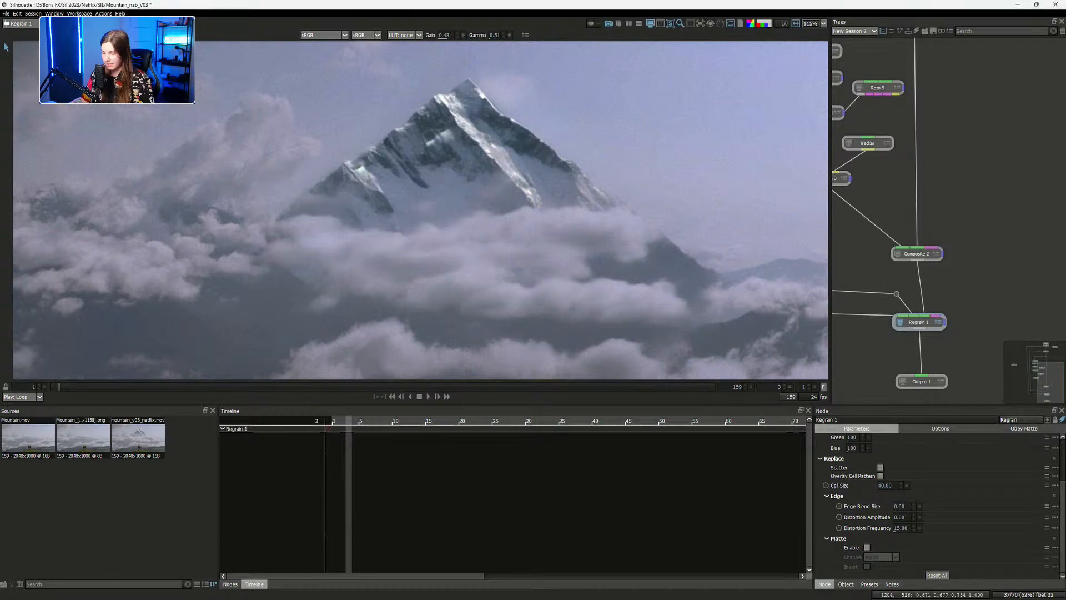
pyautogui.press('f')
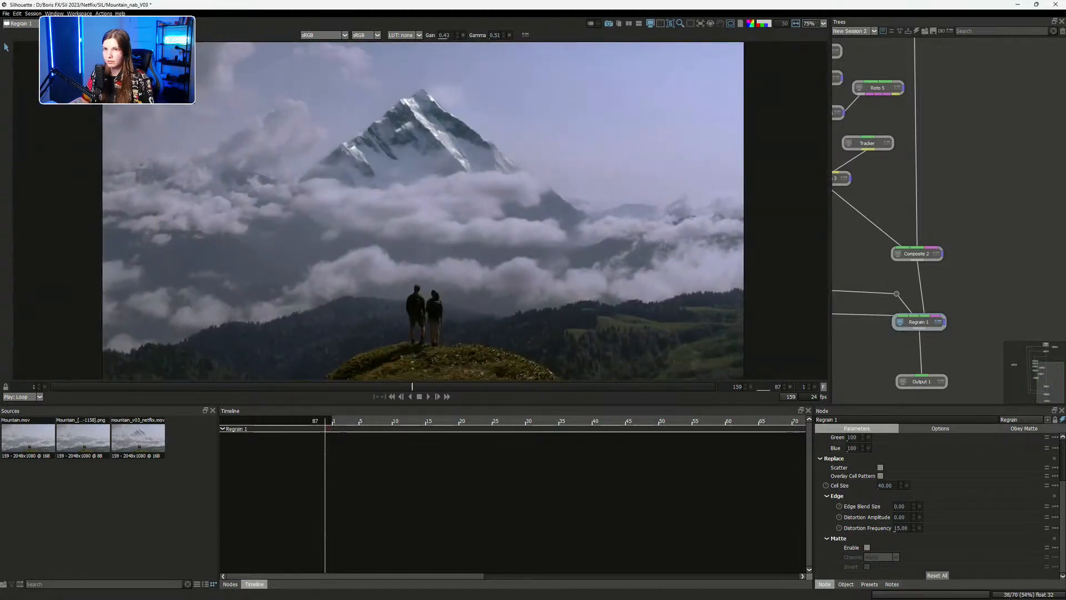
# Exit the Mountain_nab_V03 project without saving the changes
pyautogui.click(6, 13)
pyautogui.moveTo(22, 95)
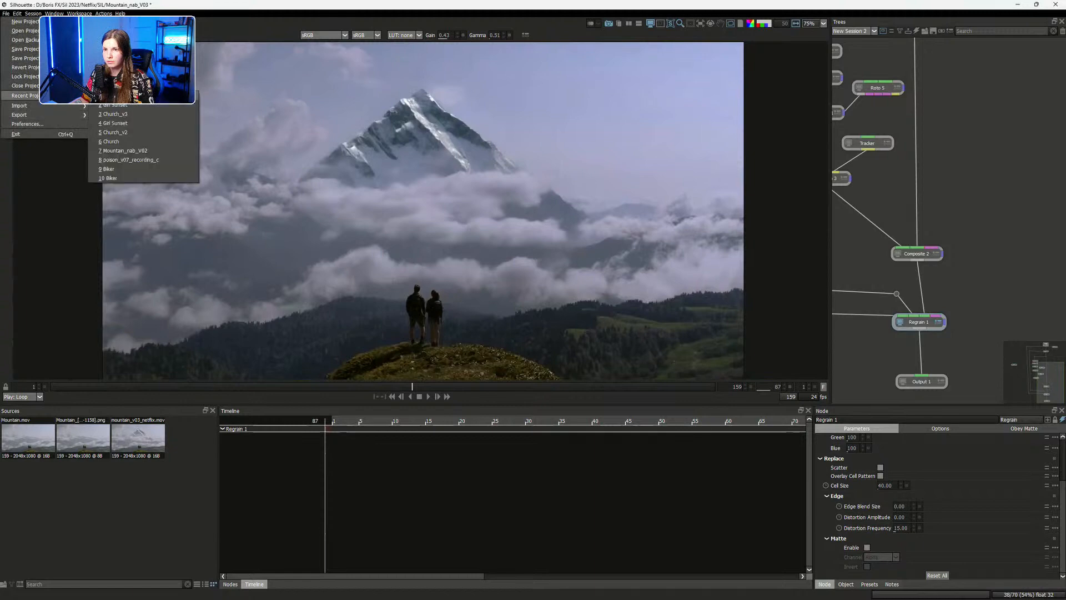
pyautogui.click(15, 134)
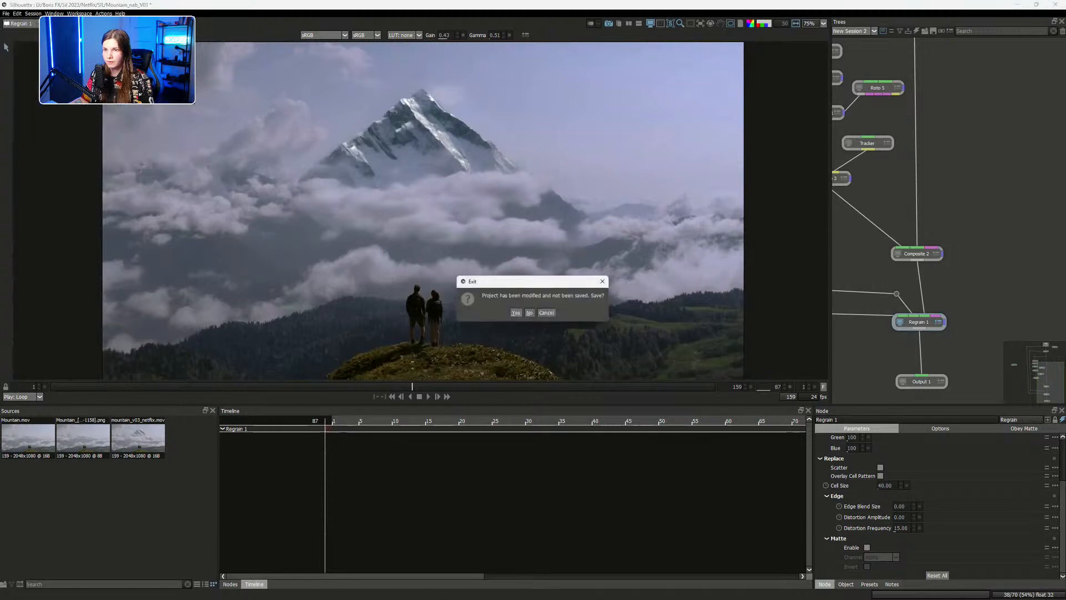
pyautogui.moveTo(525, 281); pyautogui.dragTo(495, 282)
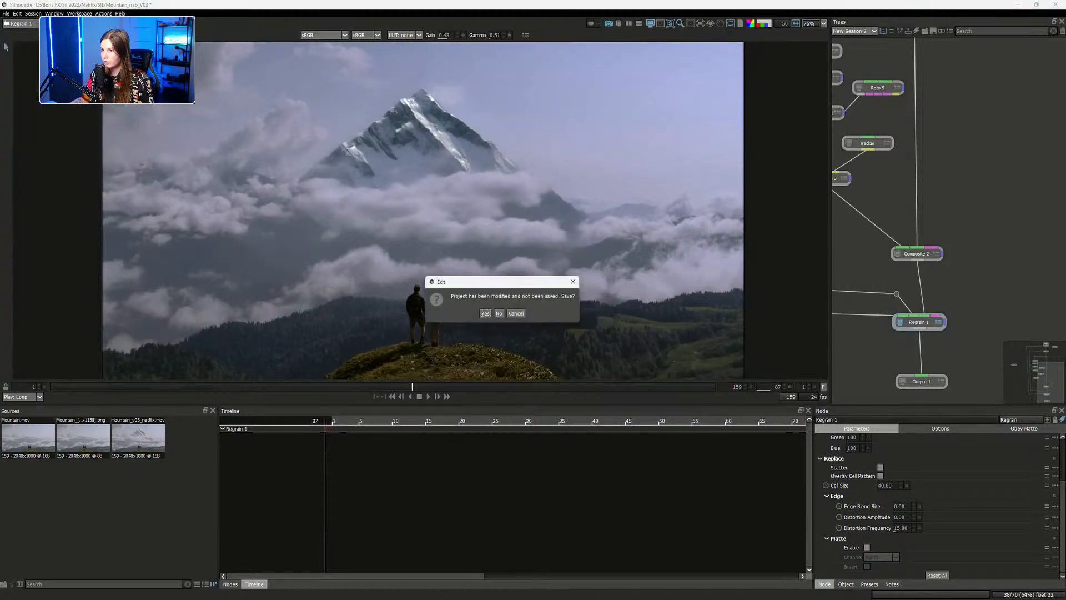
pyautogui.click(498, 313)
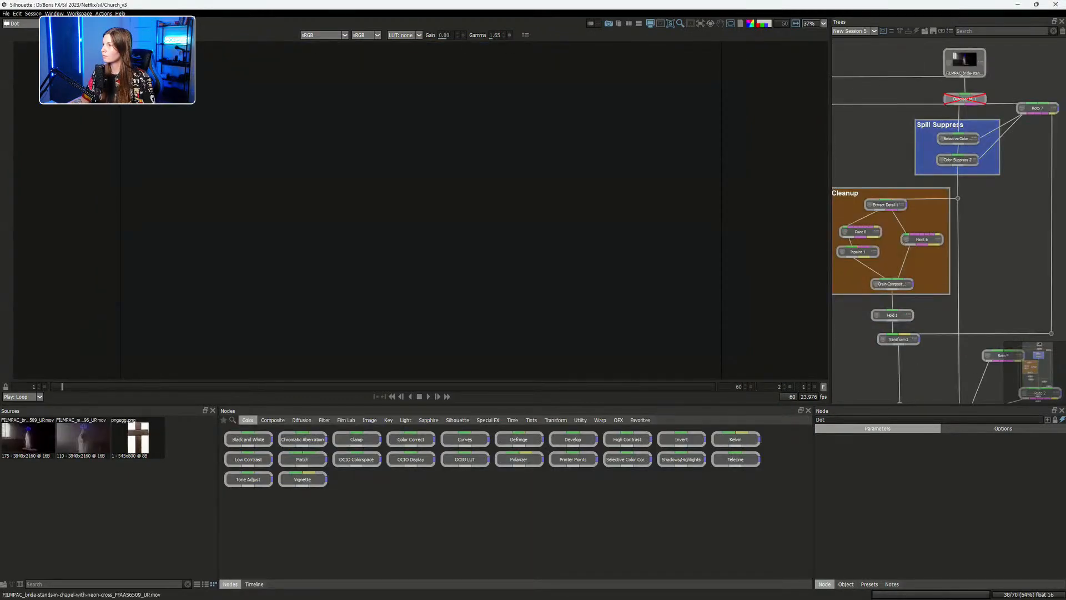
# Display the bride-in-chapel neon cross source clip of the Church_v3 project in the viewer
pyautogui.doubleClick(964, 61)
pyautogui.moveTo(423, 313); pyautogui.dragTo(431, 317)
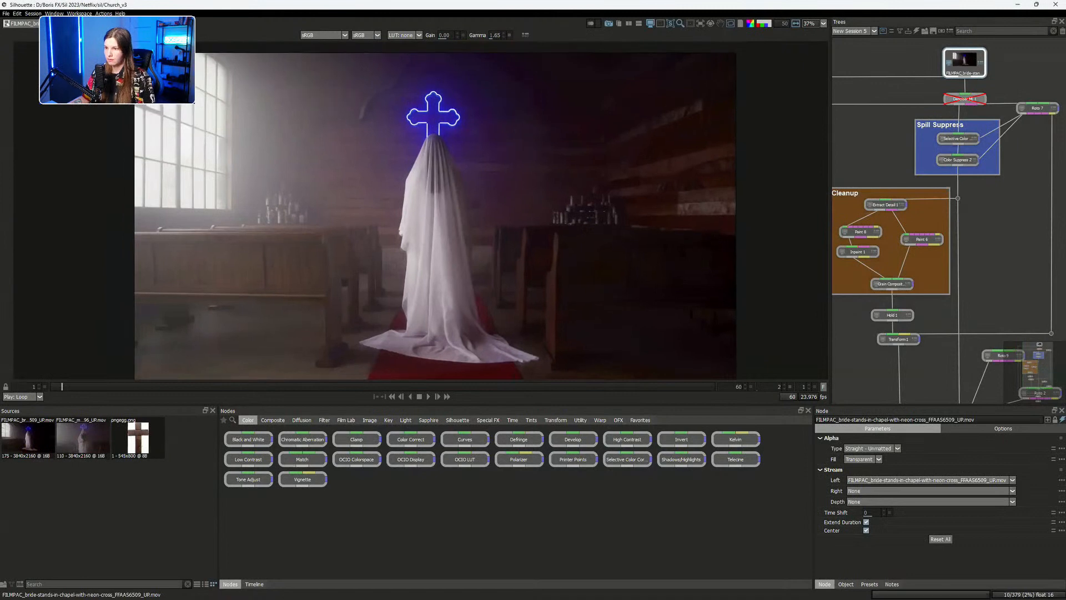
# Go to frame 1 of the bride source clip and inspect the neon cross up close
pyautogui.press('z')
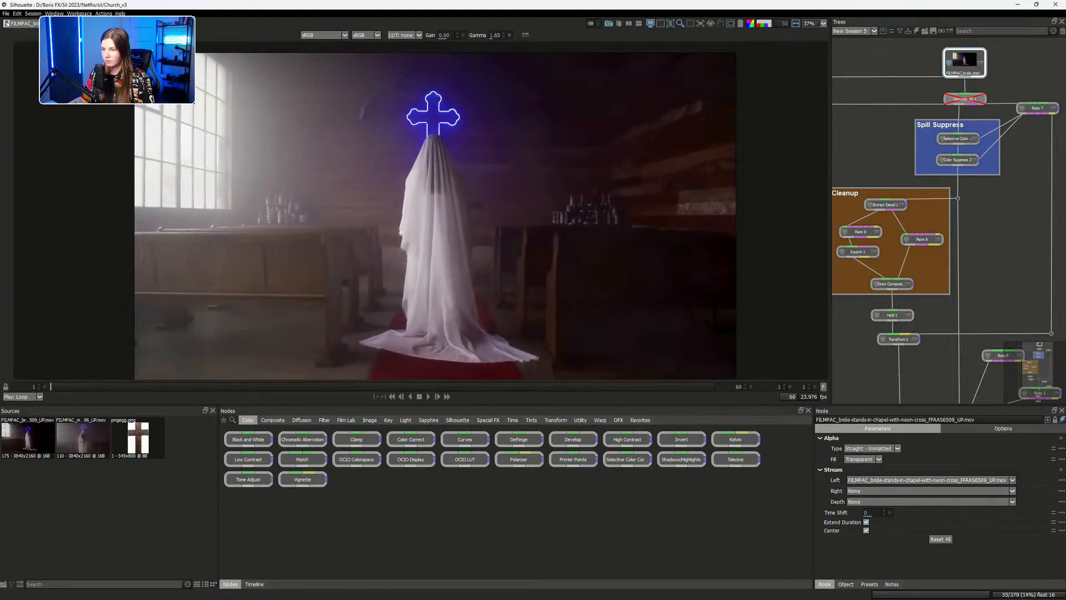
pyautogui.moveTo(96, 387); pyautogui.dragTo(50, 386)
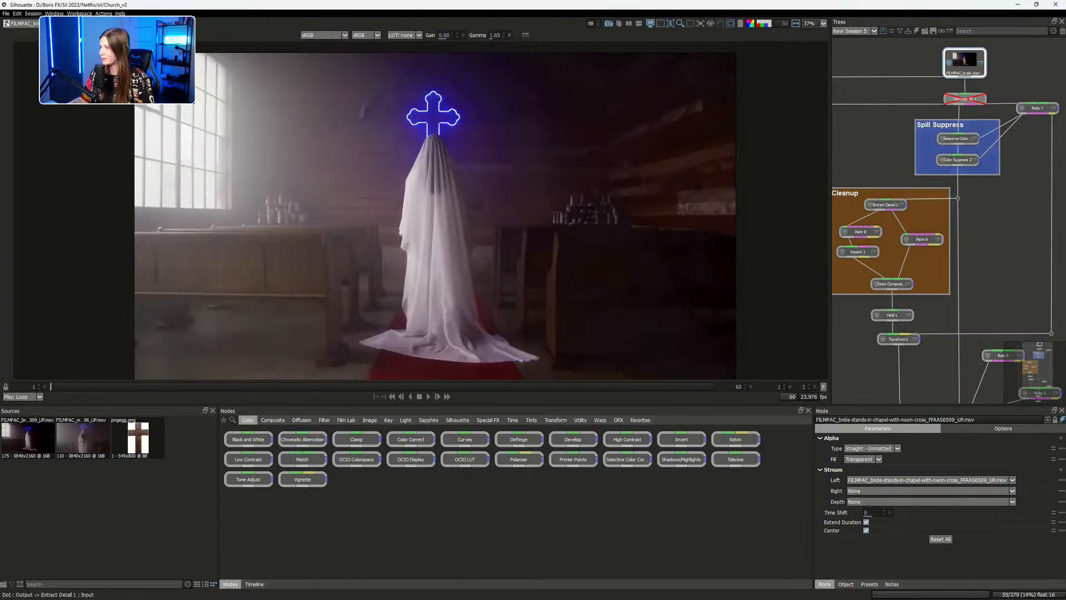
pyautogui.moveTo(984, 192); pyautogui.dragTo(932, 268)
pyautogui.scroll(2, 955, 225)
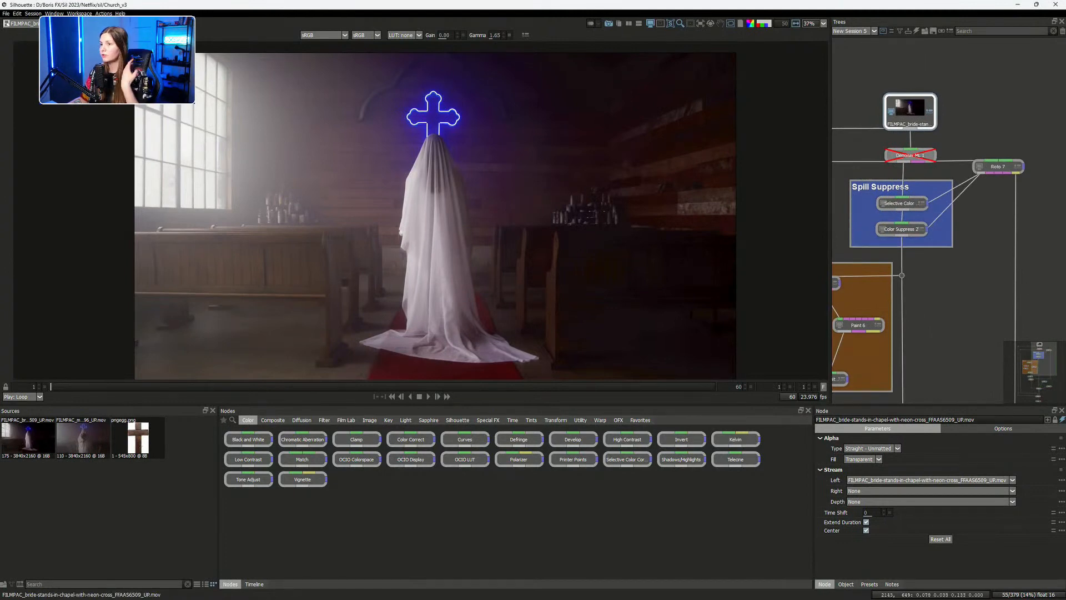
pyautogui.moveTo(422, 106); pyautogui.dragTo(451, 127)
pyautogui.scroll(5, 456, 133)
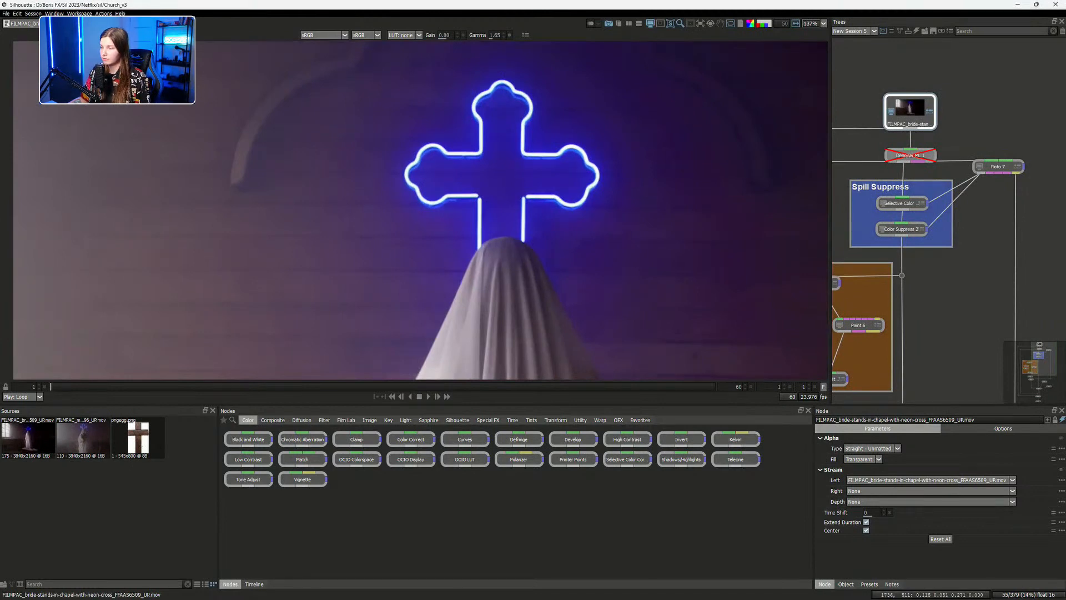
# Enable the Denoiser ML 1 node and inspect its effect around the neon cross
pyautogui.moveTo(911, 111); pyautogui.dragTo(914, 110)
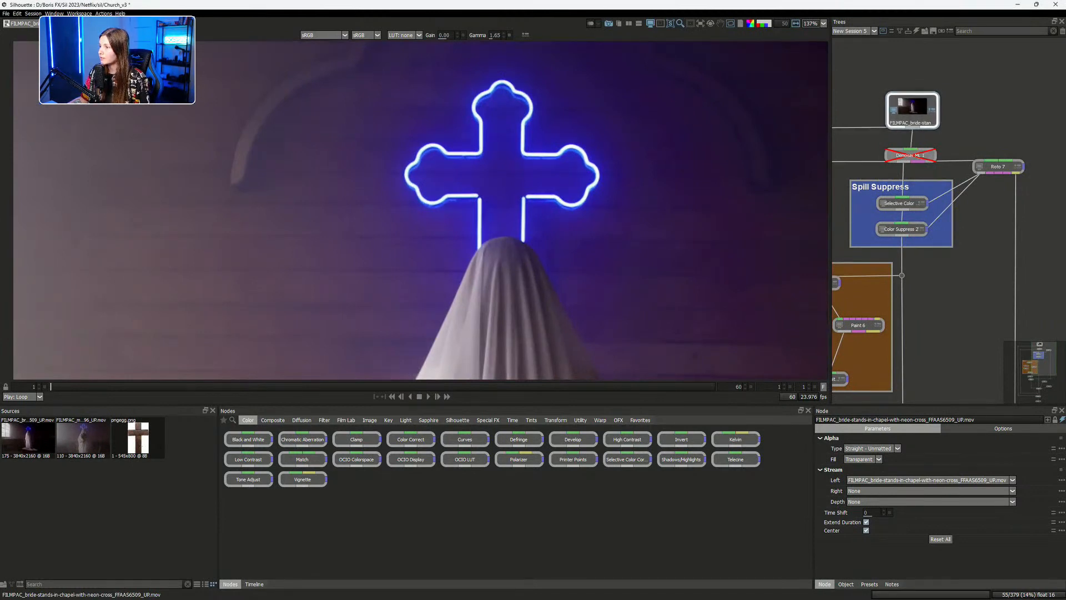
pyautogui.click(911, 156)
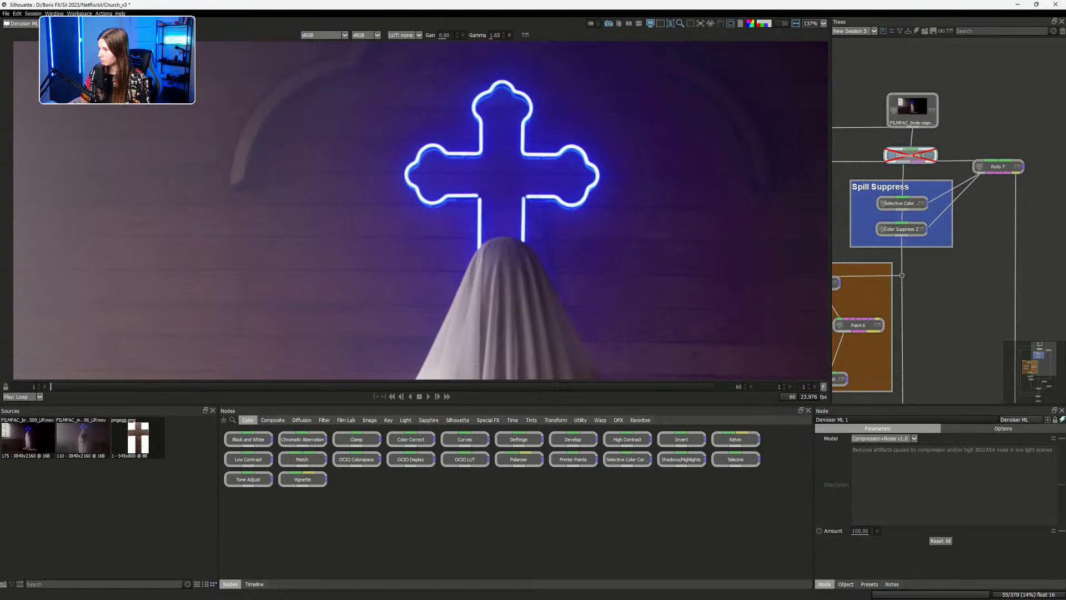
pyautogui.press('d')
pyautogui.moveTo(505, 189); pyautogui.dragTo(450, 218)
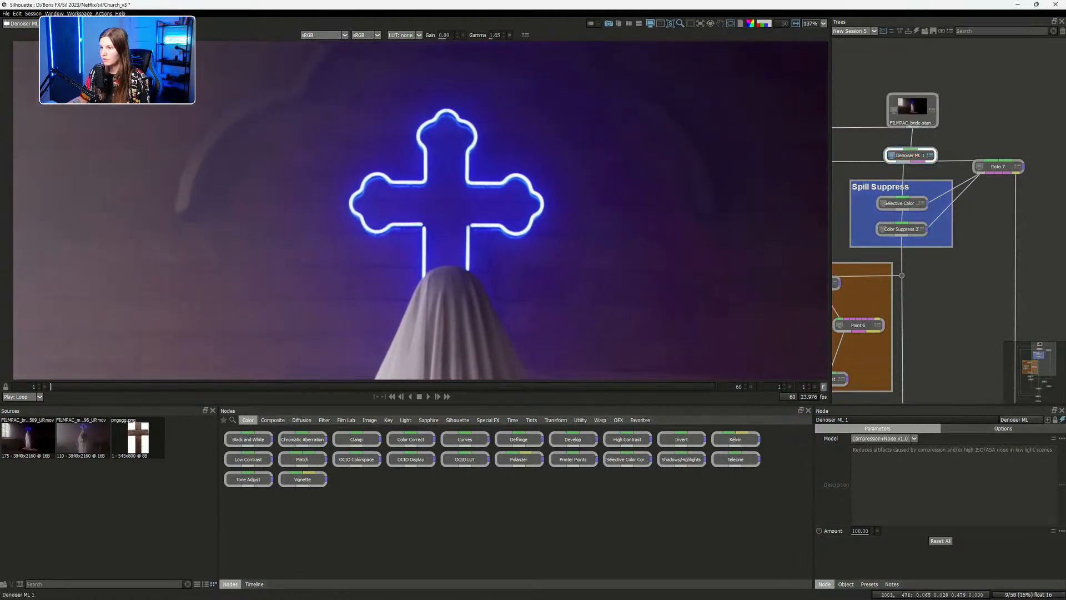
pyautogui.scroll(-1, 498, 239)
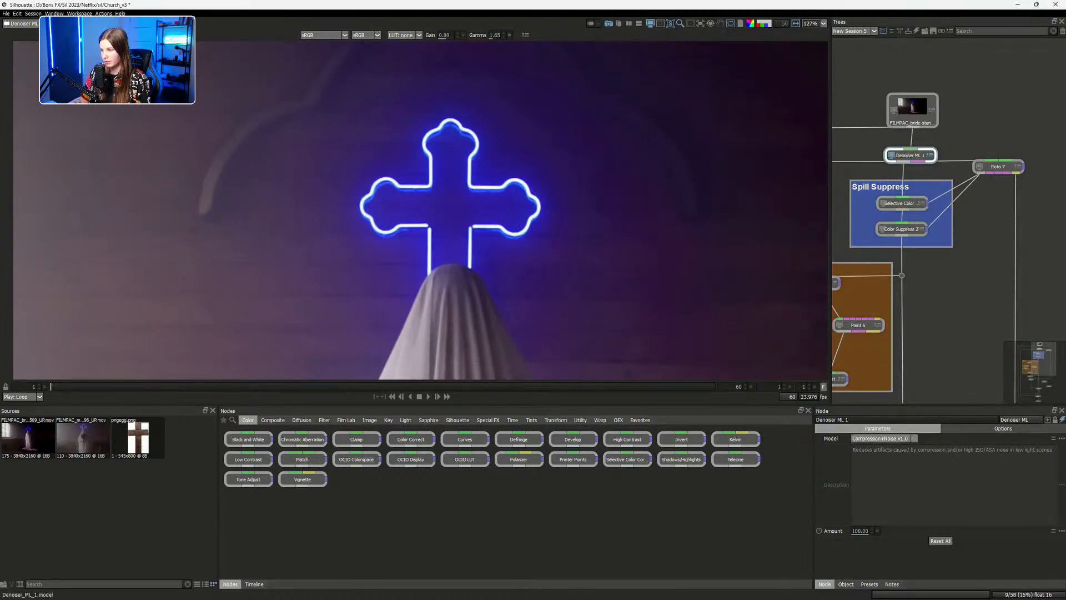
pyautogui.moveTo(529, 258); pyautogui.dragTo(433, 250)
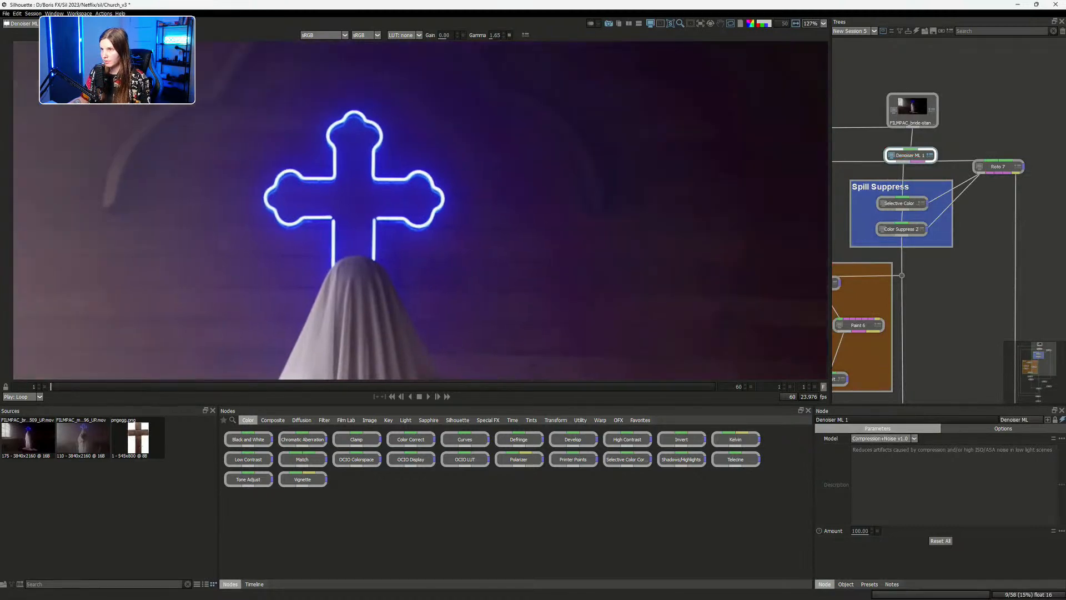
# Reset the viewer gamma to 1.00 and check the denoised cross and veil
pyautogui.click(510, 35)
pyautogui.scroll(-12, 400, 237)
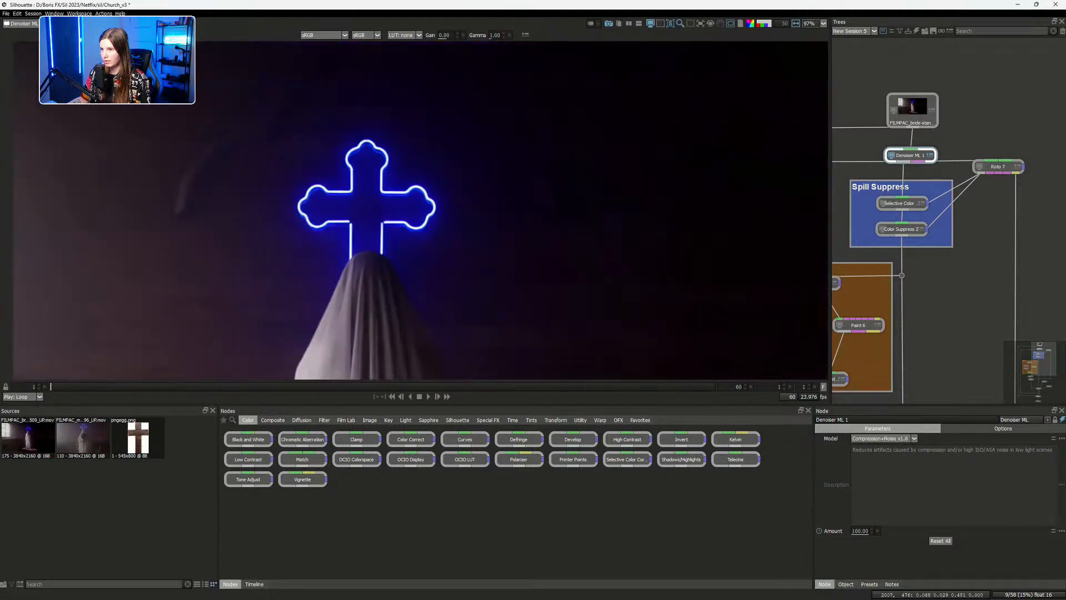
pyautogui.press('f')
pyautogui.scroll(5, 427, 74)
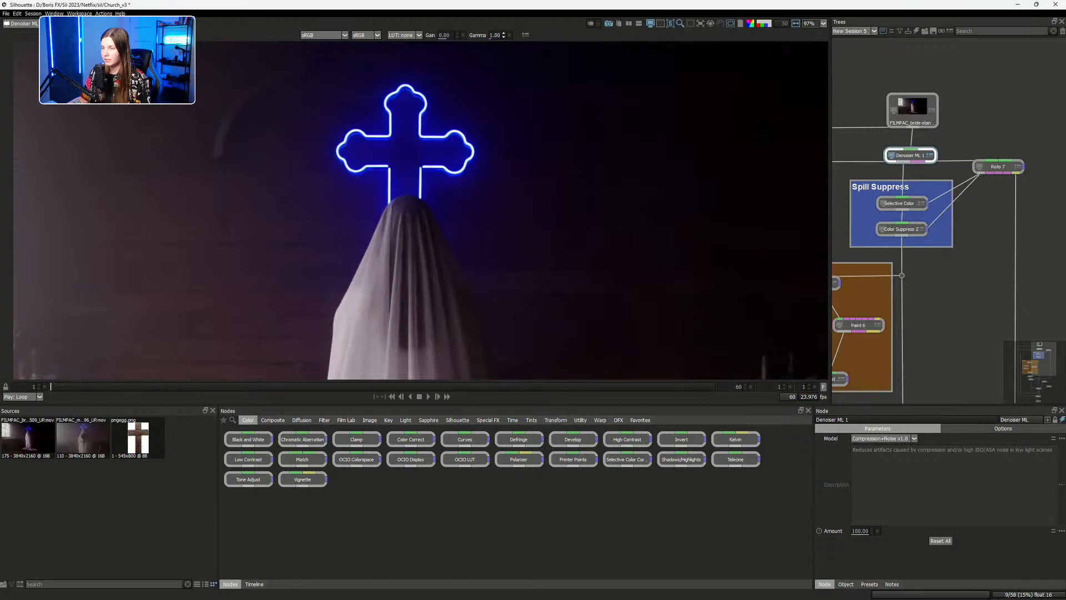
# Compare the denoised wall around the cross at viewer gammas 1.81, 2.38 and 1.00, ending at 2.22
pyautogui.moveTo(504, 35); pyautogui.dragTo(504, 26)
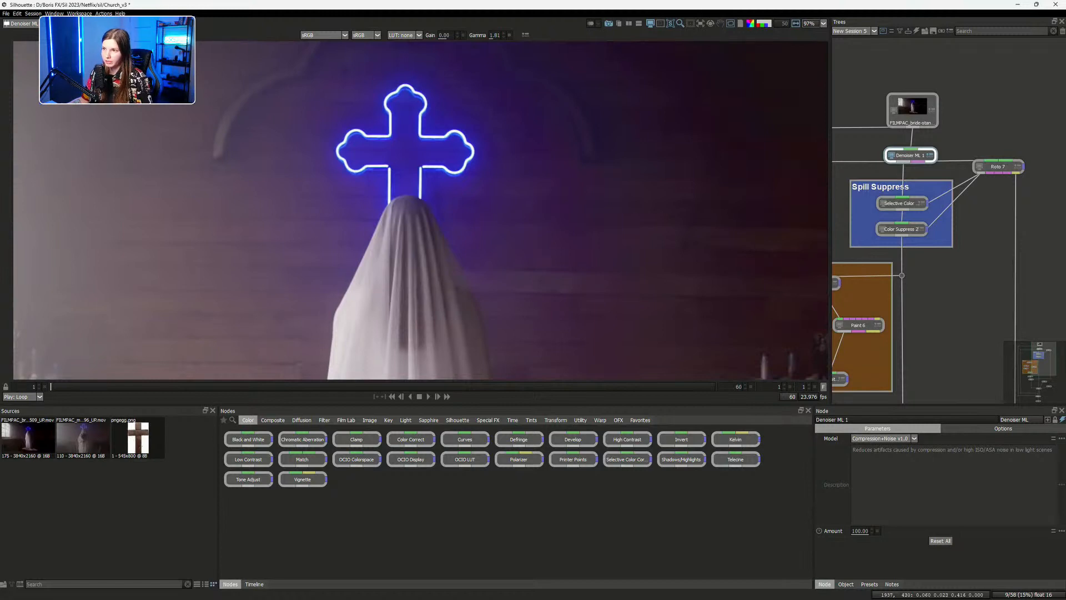
pyautogui.moveTo(504, 35); pyautogui.dragTo(503, 30)
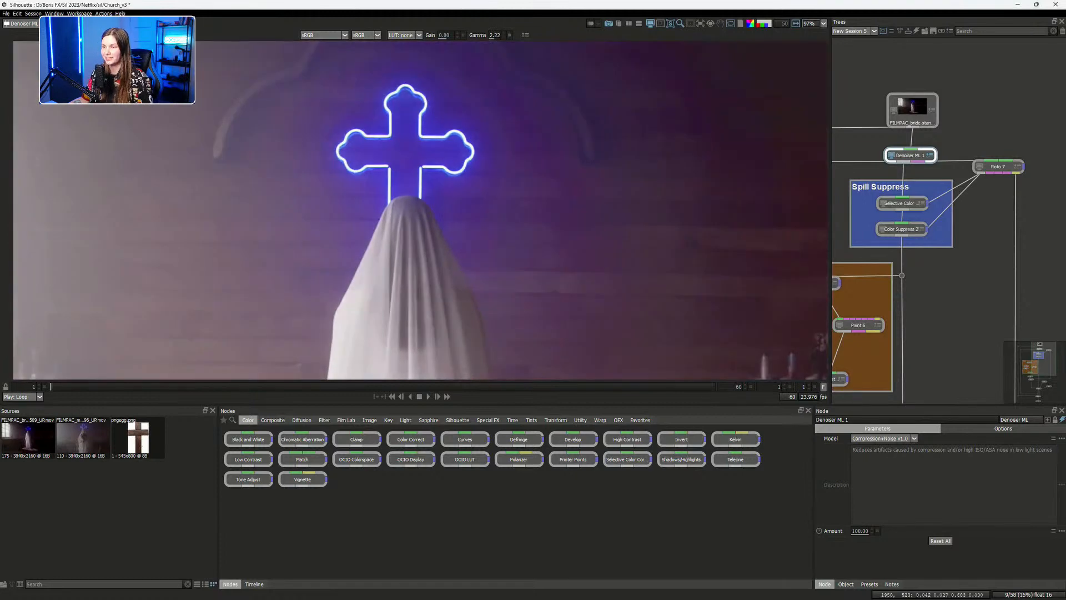
pyautogui.moveTo(426, 181); pyautogui.dragTo(448, 202)
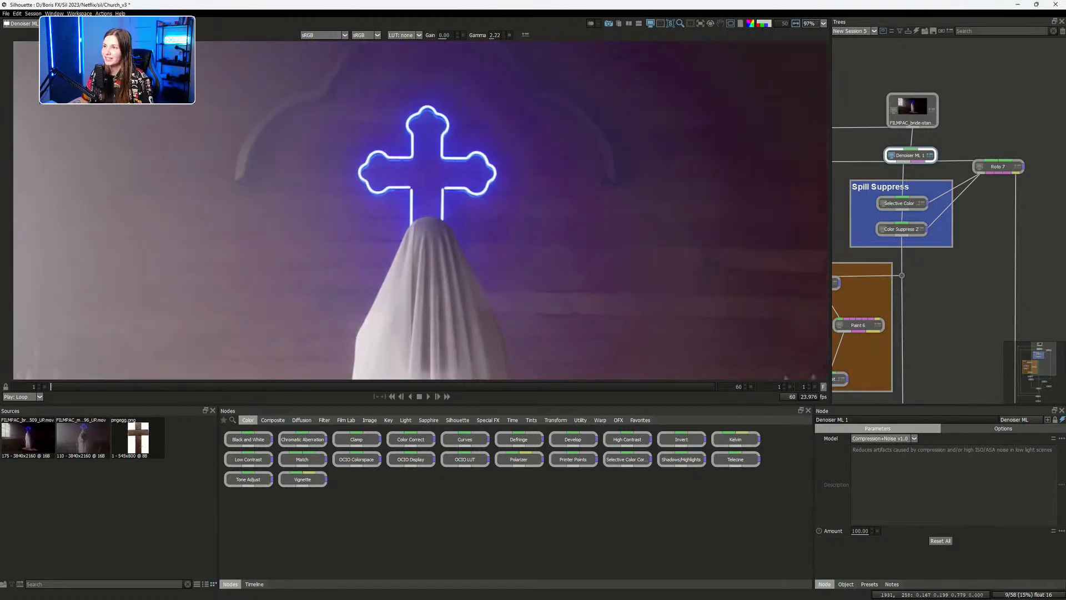
pyautogui.moveTo(504, 35); pyautogui.dragTo(503, 37)
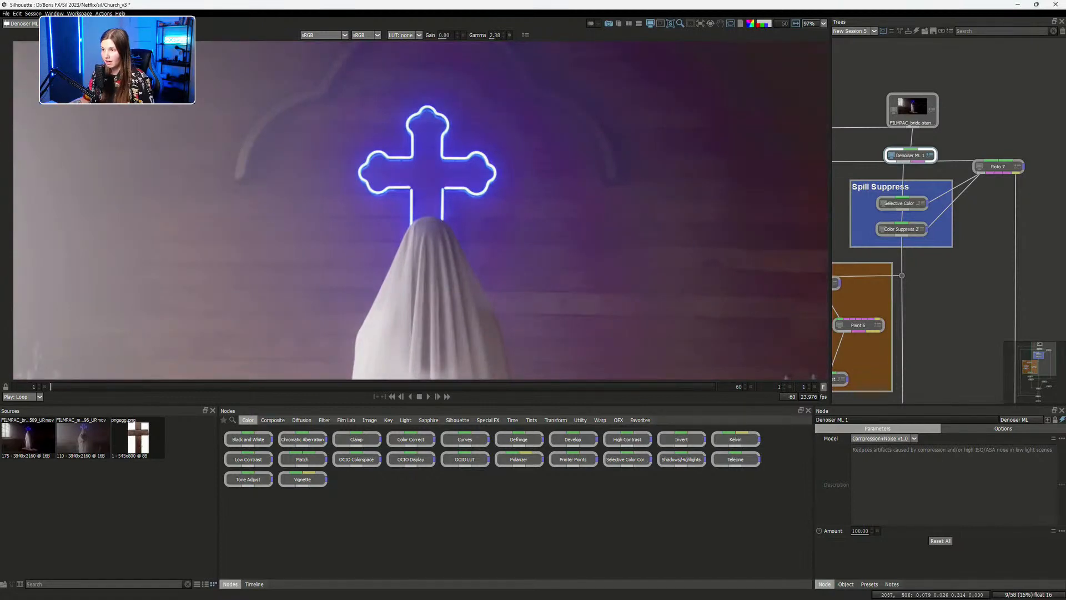
pyautogui.moveTo(605, 256); pyautogui.dragTo(617, 271)
pyautogui.click(509, 35)
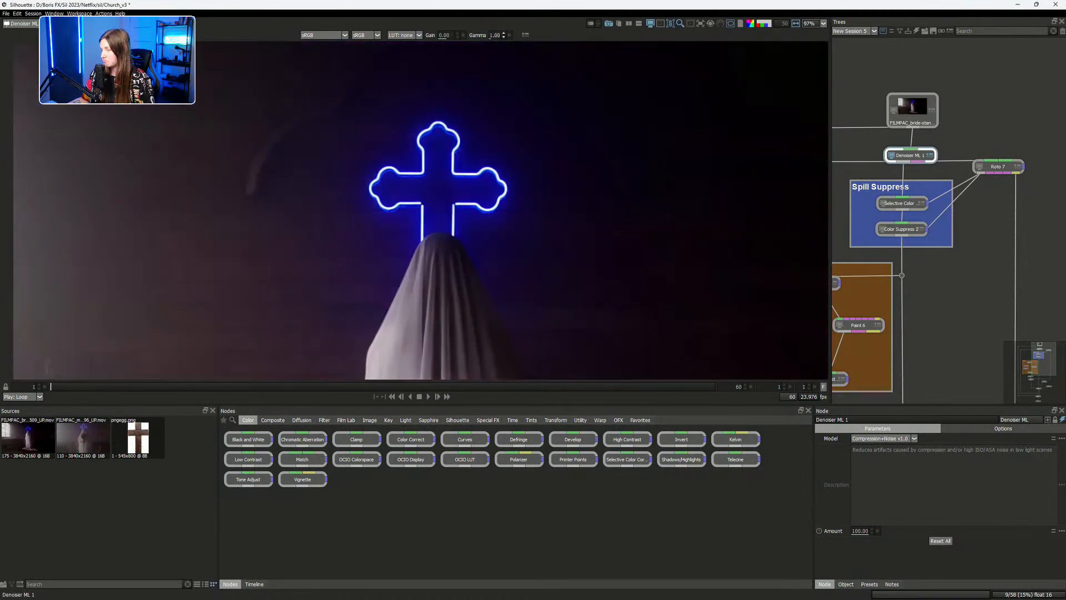
pyautogui.moveTo(504, 35); pyautogui.dragTo(571, 35)
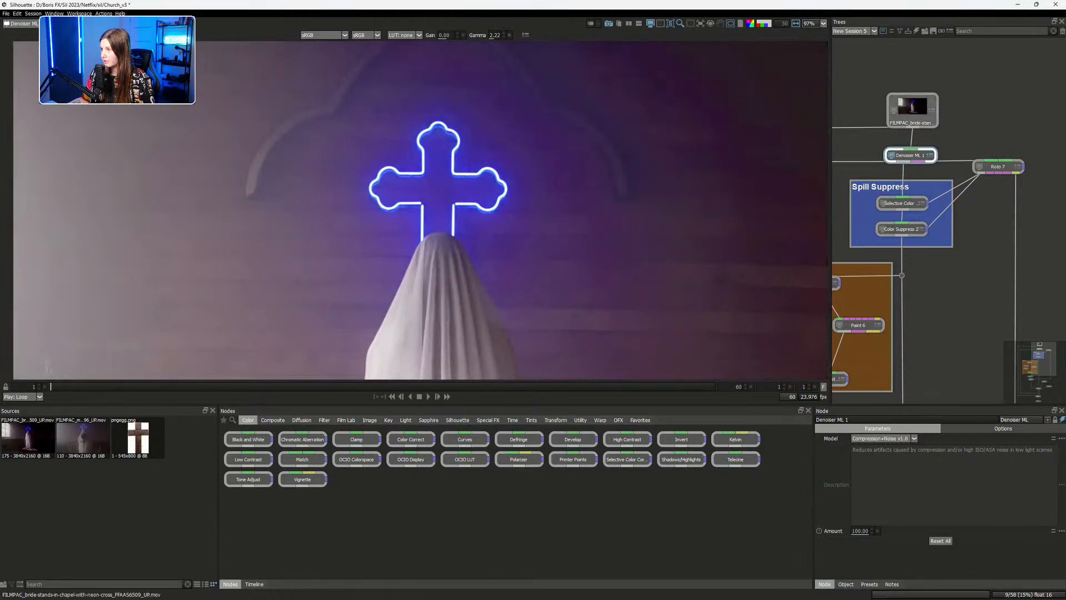
# Nudge the bride source node slightly and review the Denoiser ML 1 model choice, keeping Compression+Noise v1.0
pyautogui.moveTo(912, 111); pyautogui.dragTo(909, 113)
pyautogui.click(911, 155)
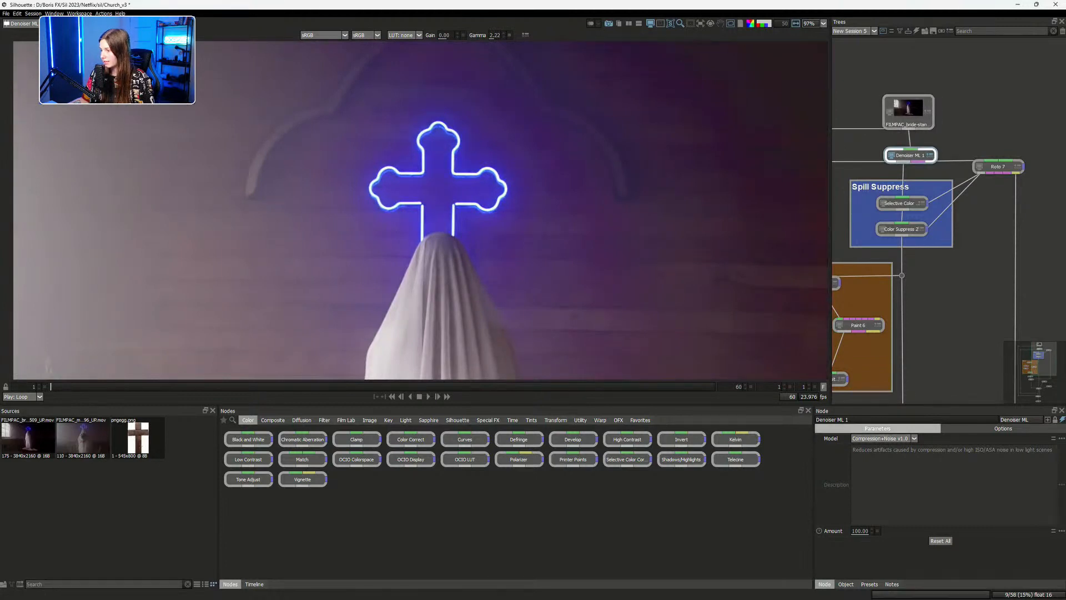
pyautogui.click(883, 439)
pyautogui.click(883, 439)
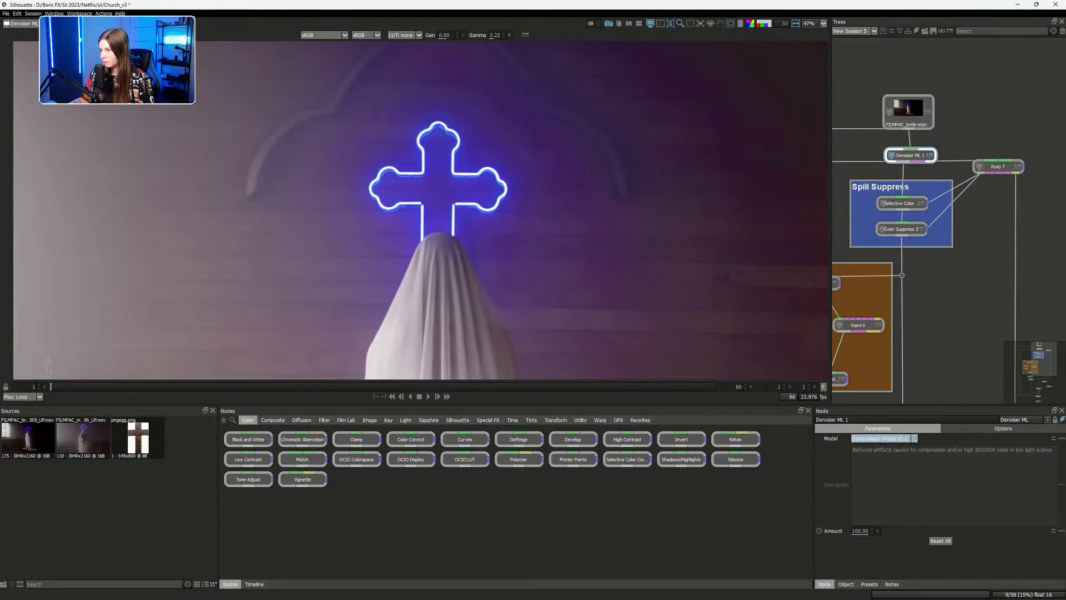
pyautogui.click(883, 439)
pyautogui.click(882, 446)
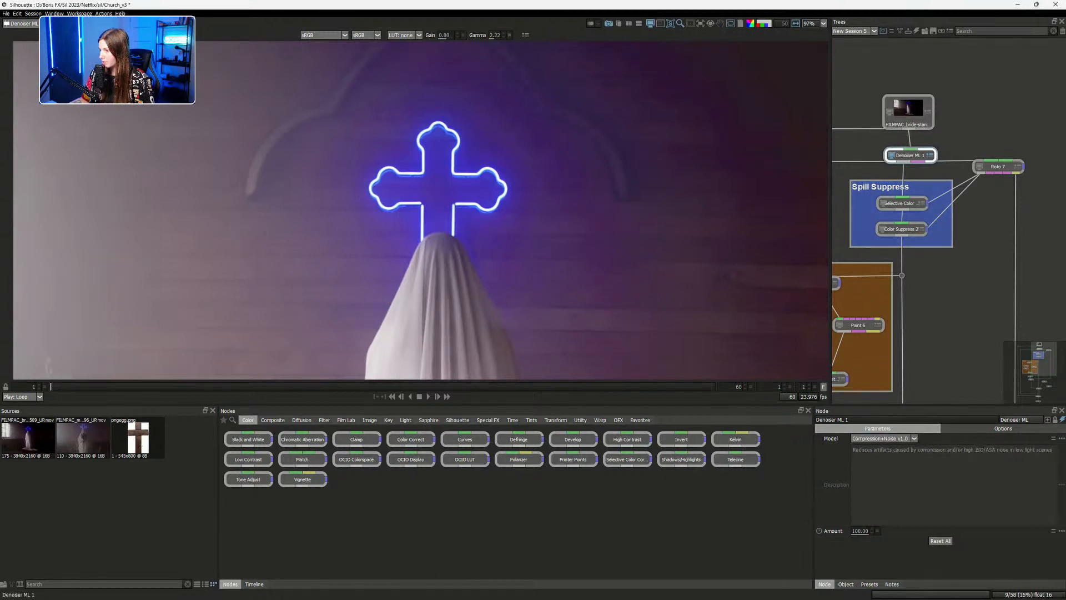
# Show the outputs of Selective Color Correct 2 and Color Suppress 2 in the Spill Suppress group, checking the whole frame
pyautogui.moveTo(933, 261); pyautogui.dragTo(1004, 226)
pyautogui.scroll(-3, 581, 142)
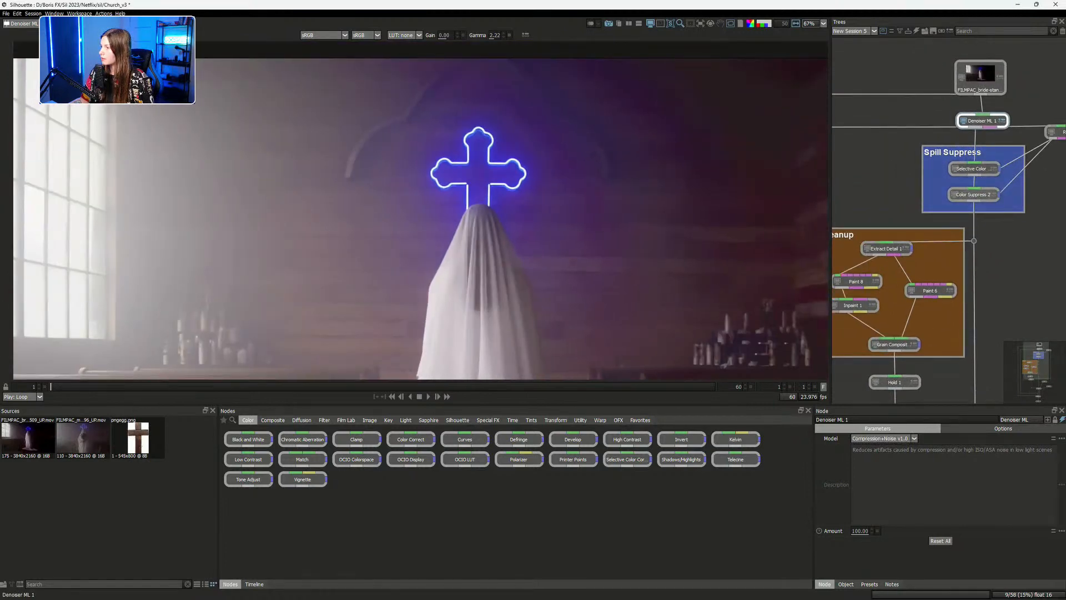
pyautogui.doubleClick(972, 169)
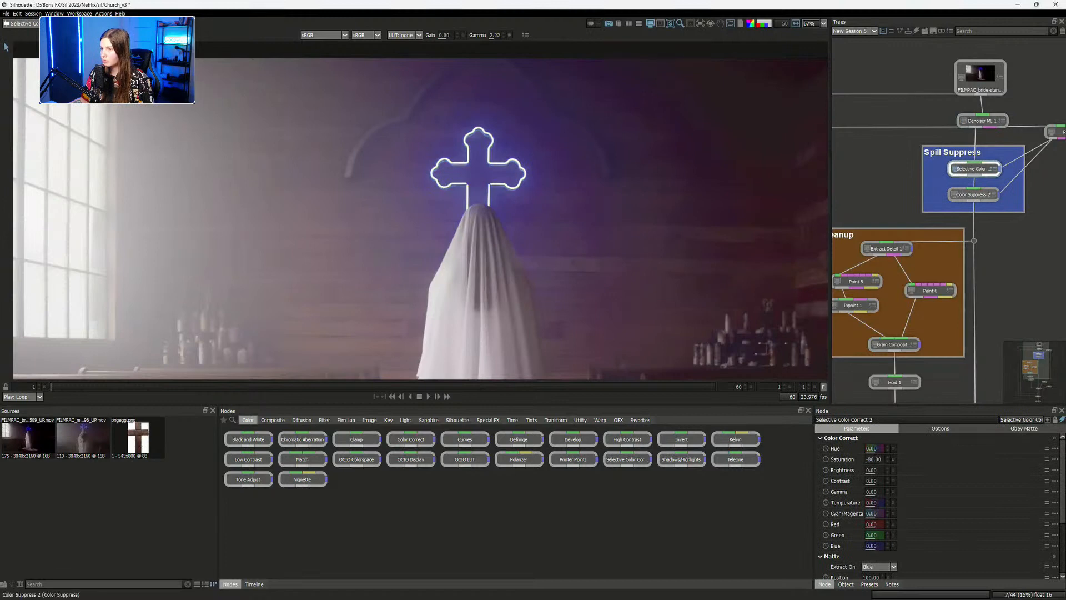
pyautogui.doubleClick(974, 194)
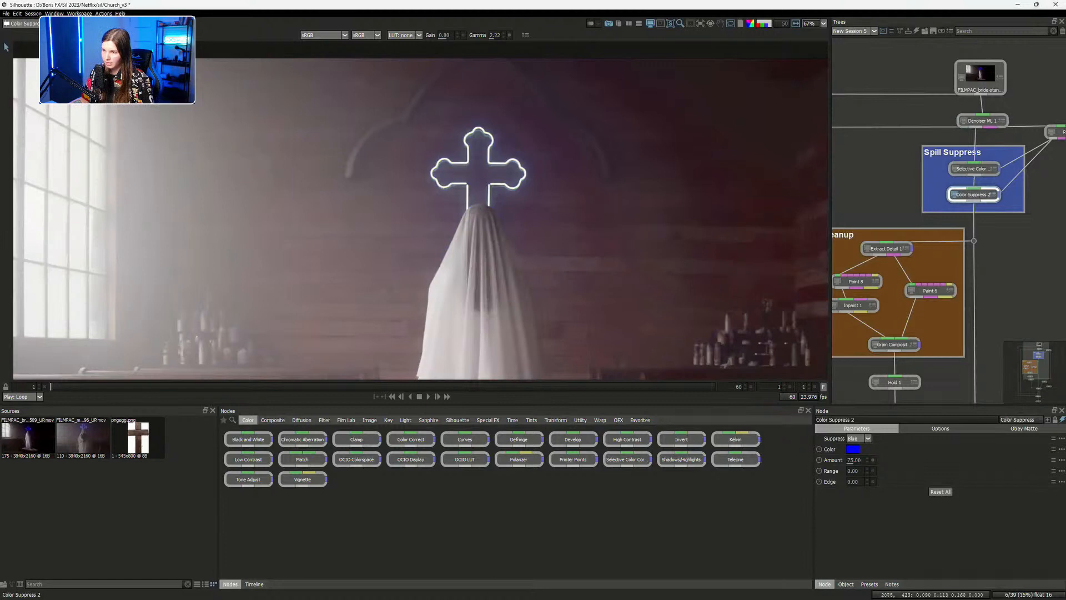
pyautogui.moveTo(999, 277); pyautogui.dragTo(1010, 243)
pyautogui.scroll(-3, 421, 211)
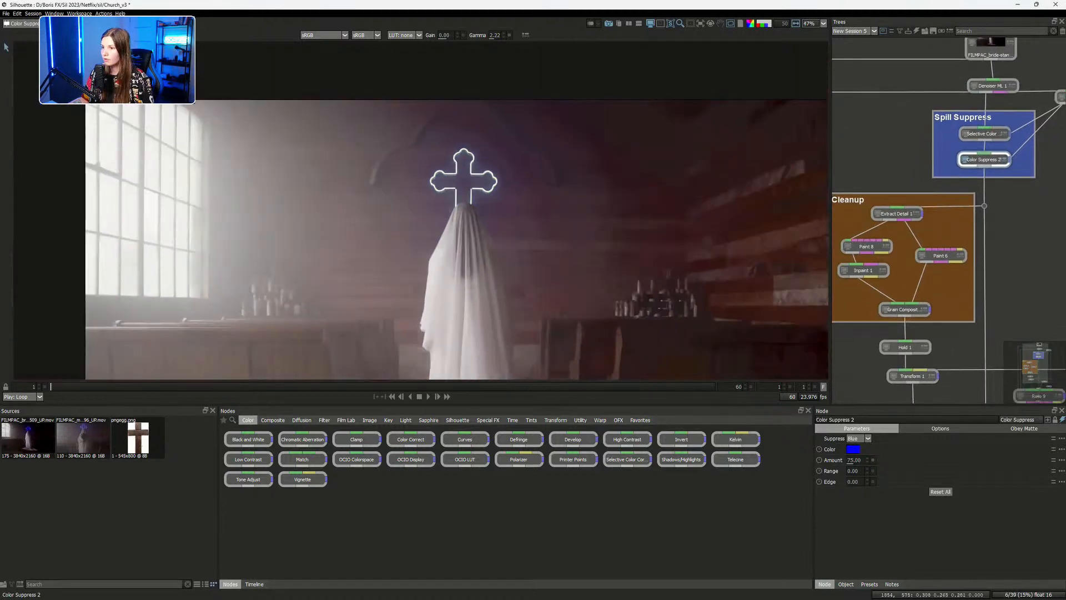
pyautogui.press('f')
# Display the Extract Detail 1 output of the Cleanup group and examine the cross area
pyautogui.moveTo(939, 288); pyautogui.dragTo(963, 287)
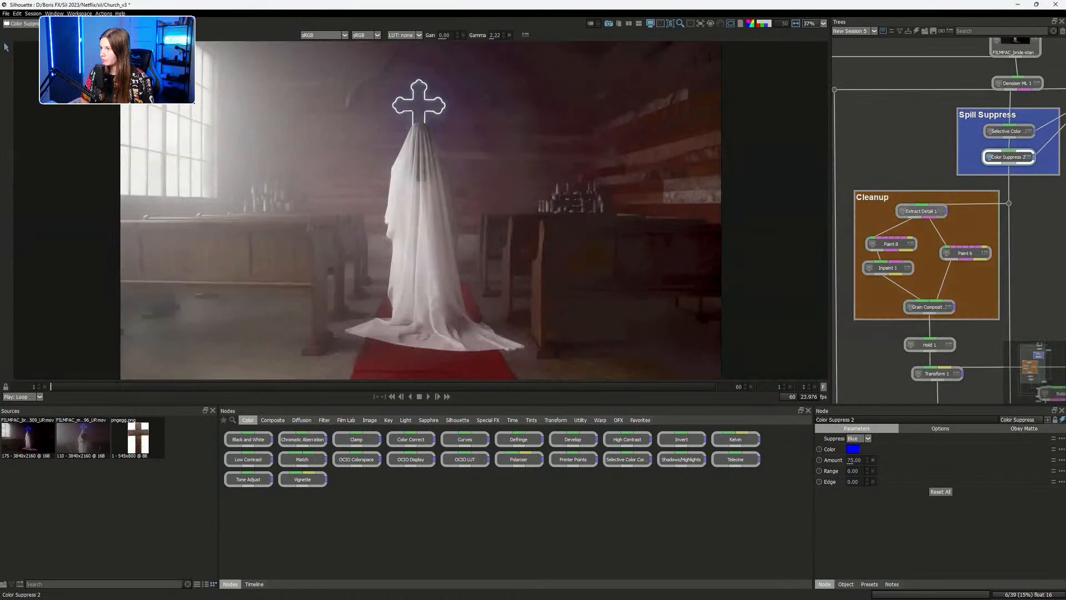
pyautogui.doubleClick(920, 211)
pyautogui.moveTo(423, 100); pyautogui.dragTo(482, 144)
pyautogui.scroll(2, 483, 145)
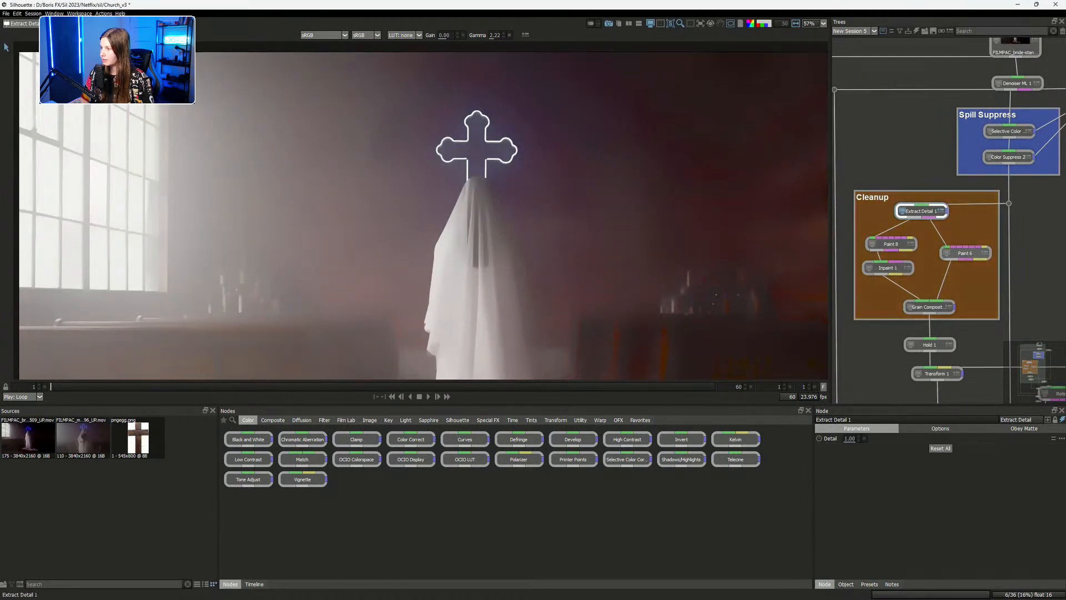
# Compare the colour layer in Paint 8 with the detail layer in Paint 6 around the cross
pyautogui.doubleClick(890, 244)
pyautogui.doubleClick(965, 253)
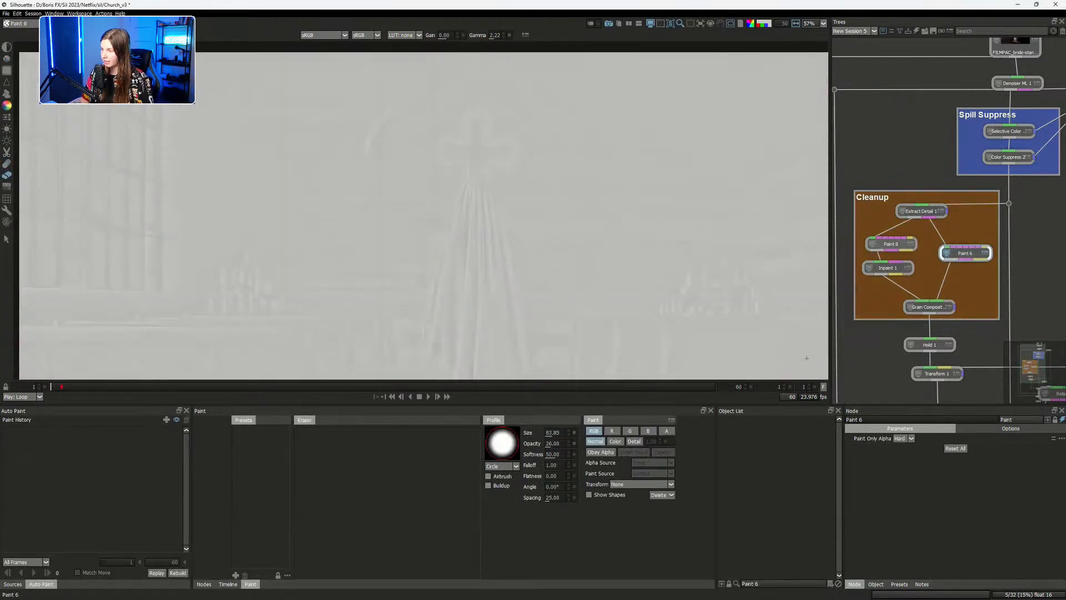
pyautogui.doubleClick(890, 244)
pyautogui.scroll(3, 481, 158)
pyautogui.moveTo(474, 162); pyautogui.dragTo(462, 180)
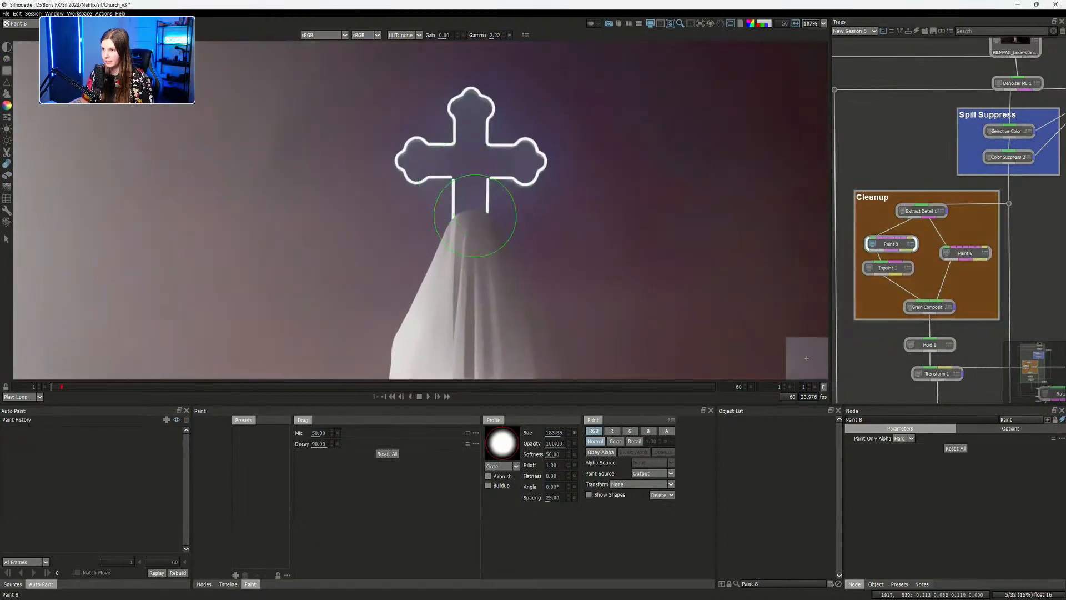
pyautogui.doubleClick(965, 252)
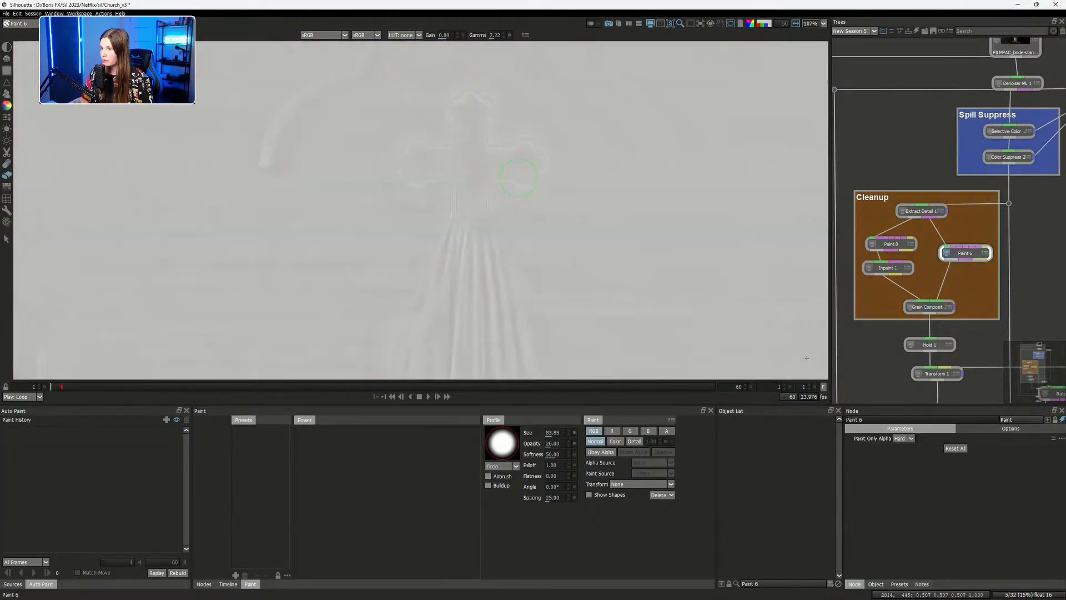
# Set the viewer gamma to 0.67 and the gain to 1.00 to examine the painted detail layer
pyautogui.moveTo(496, 35); pyautogui.dragTo(483, 35)
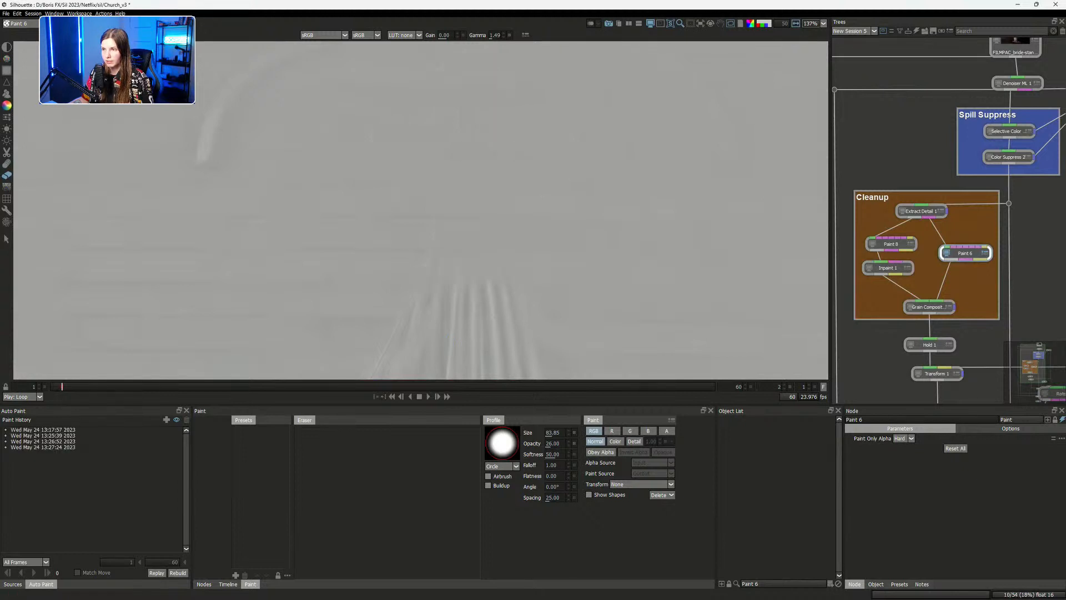
pyautogui.moveTo(495, 35); pyautogui.dragTo(456, 35)
pyautogui.click(509, 35)
pyautogui.click(463, 35)
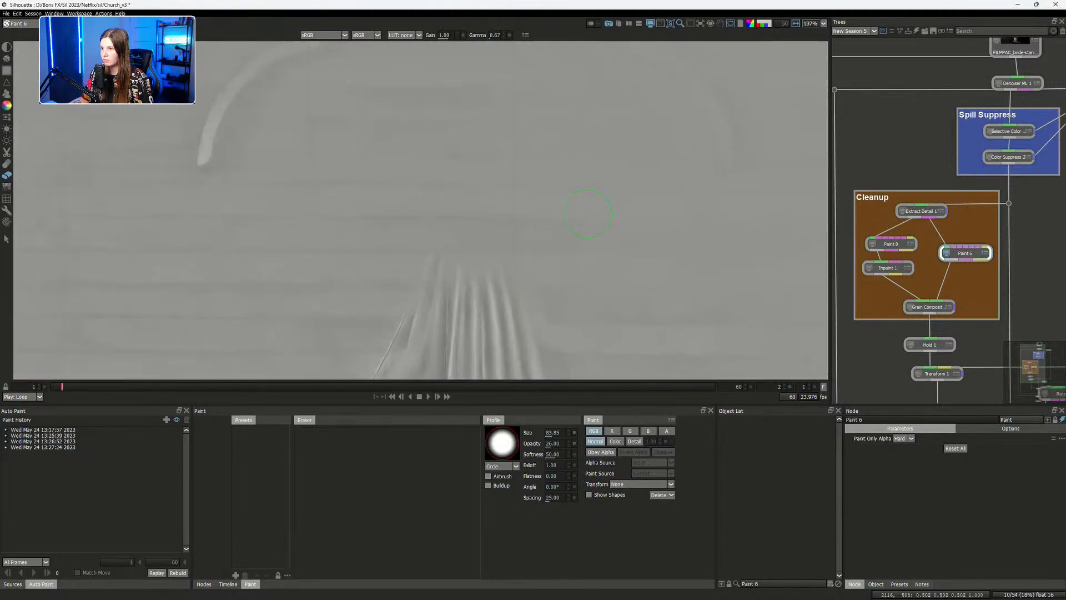
# Compare the Extract Detail 1 output with the cleaned detail in Paint 6
pyautogui.doubleClick(921, 211)
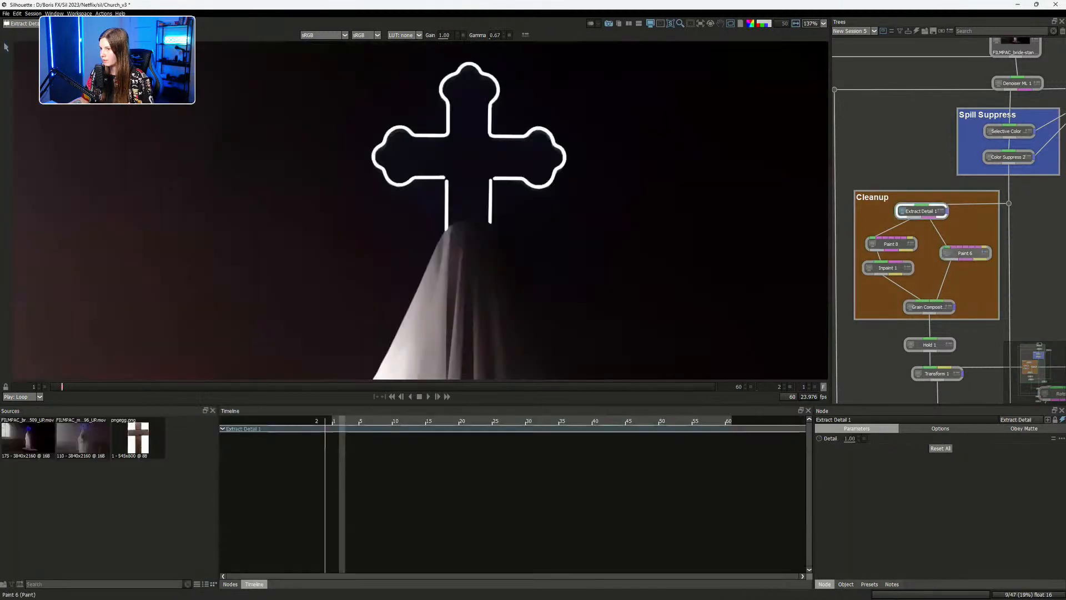
pyautogui.doubleClick(965, 254)
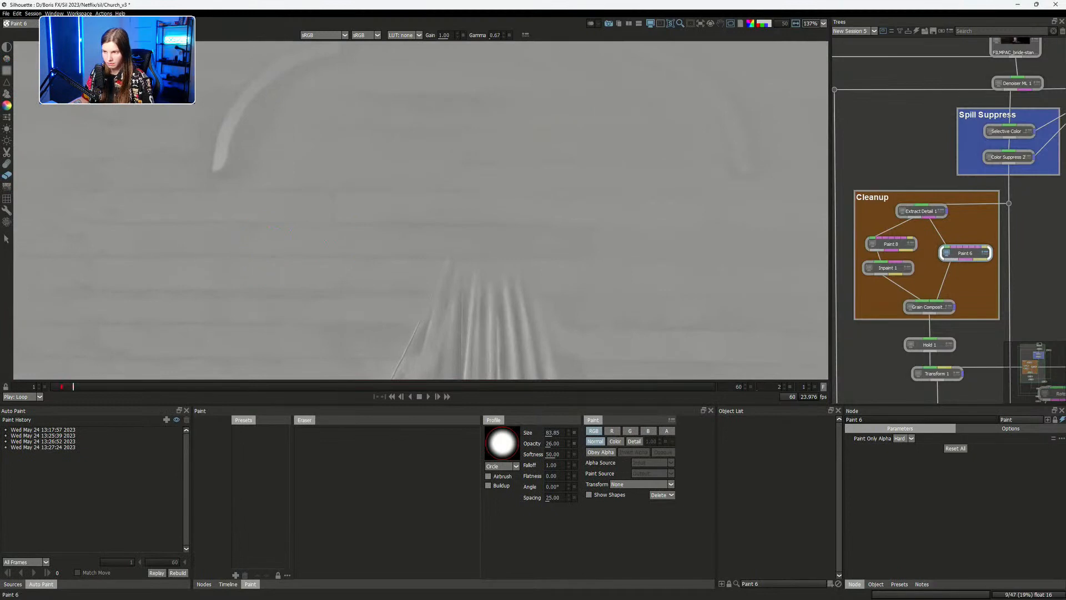
pyautogui.scroll(-1, 510, 221)
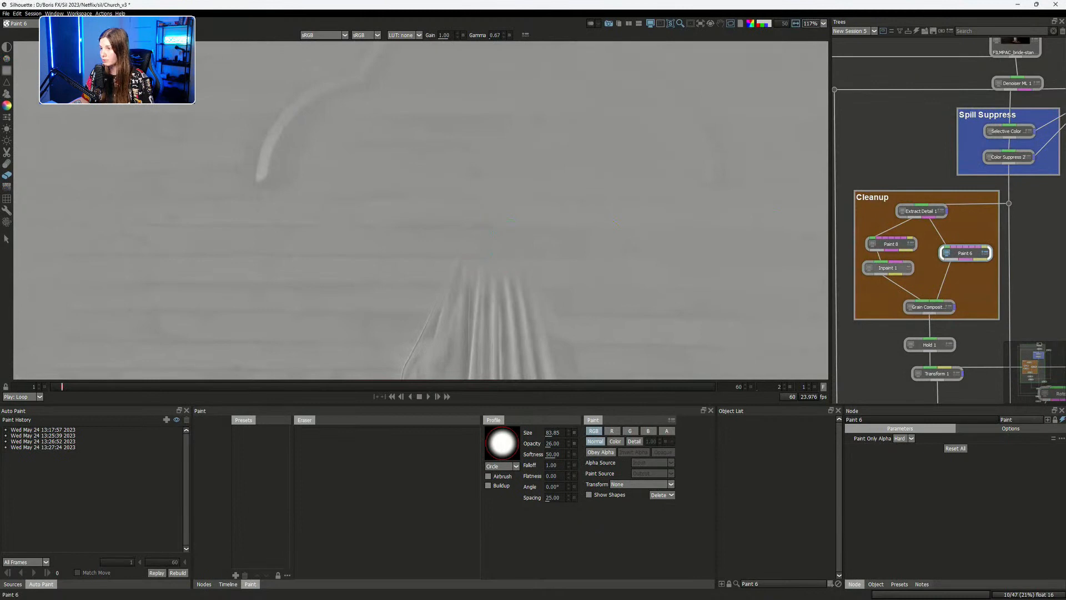
# Display the Inpaint 1 result over the removed cross with the viewer gamma raised to 2.30
pyautogui.doubleClick(888, 268)
pyautogui.scroll(-1, 358, 338)
pyautogui.moveTo(495, 35); pyautogui.dragTo(547, 35)
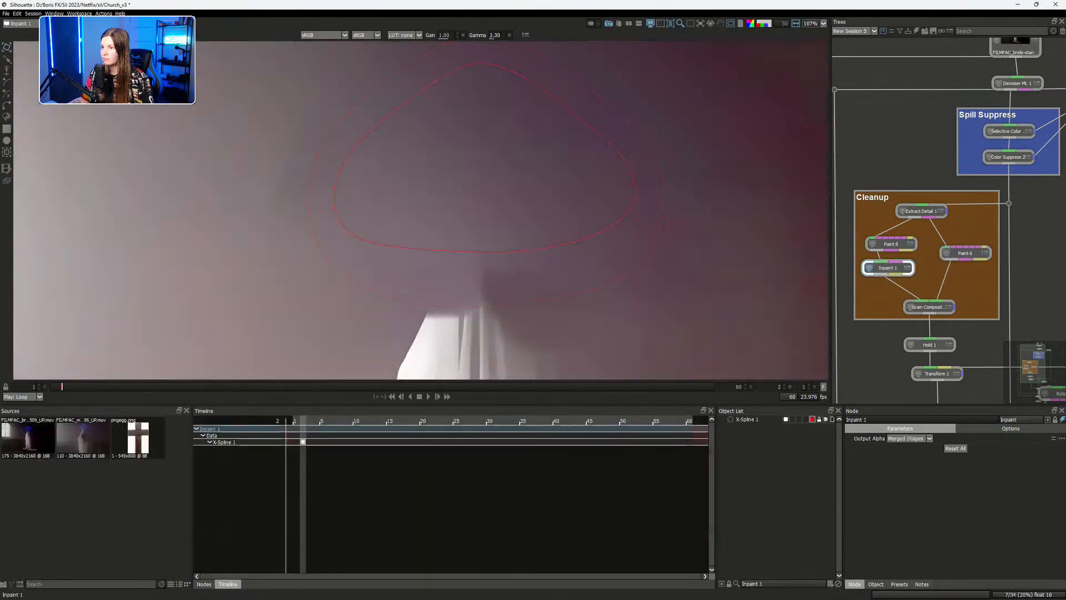
# Compare the Grain Composite 1 result with Composite 1, checking the bride over the cleaned wall
pyautogui.moveTo(355, 222); pyautogui.dragTo(355, 236)
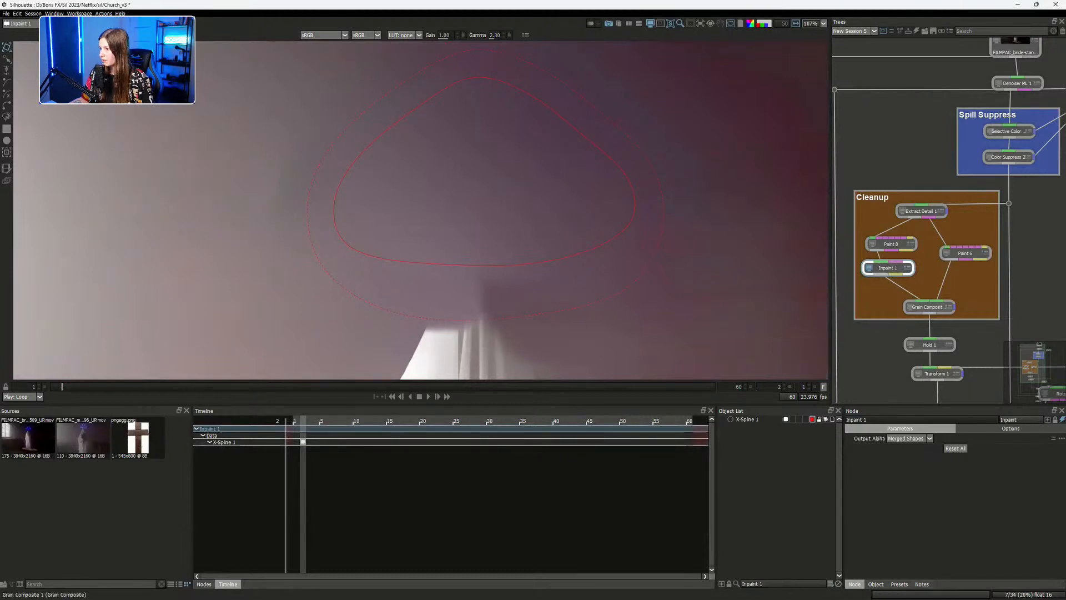
pyautogui.doubleClick(929, 306)
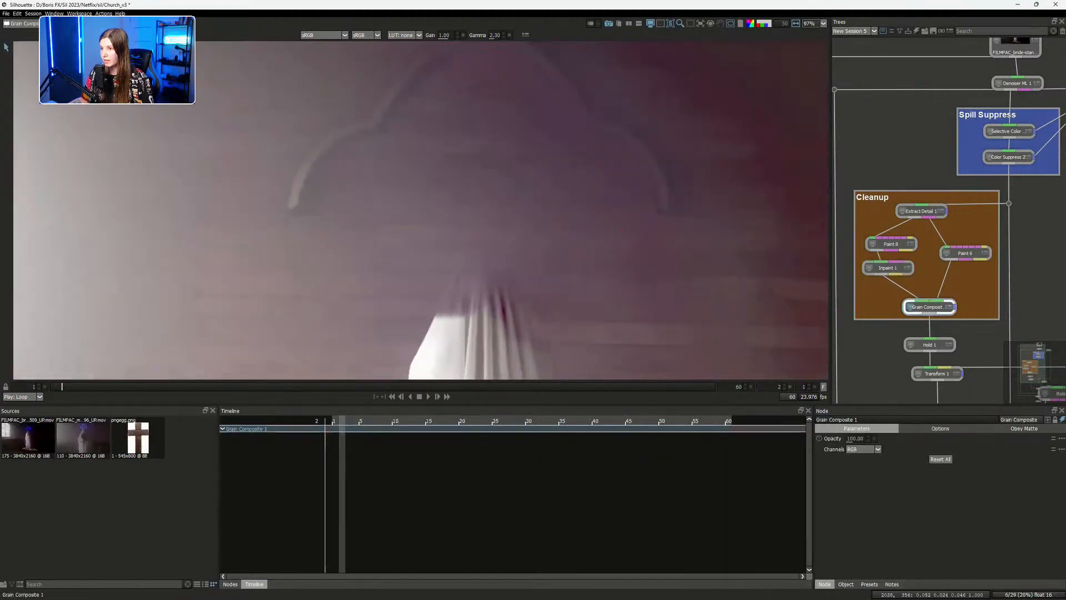
pyautogui.moveTo(966, 311); pyautogui.dragTo(946, 143)
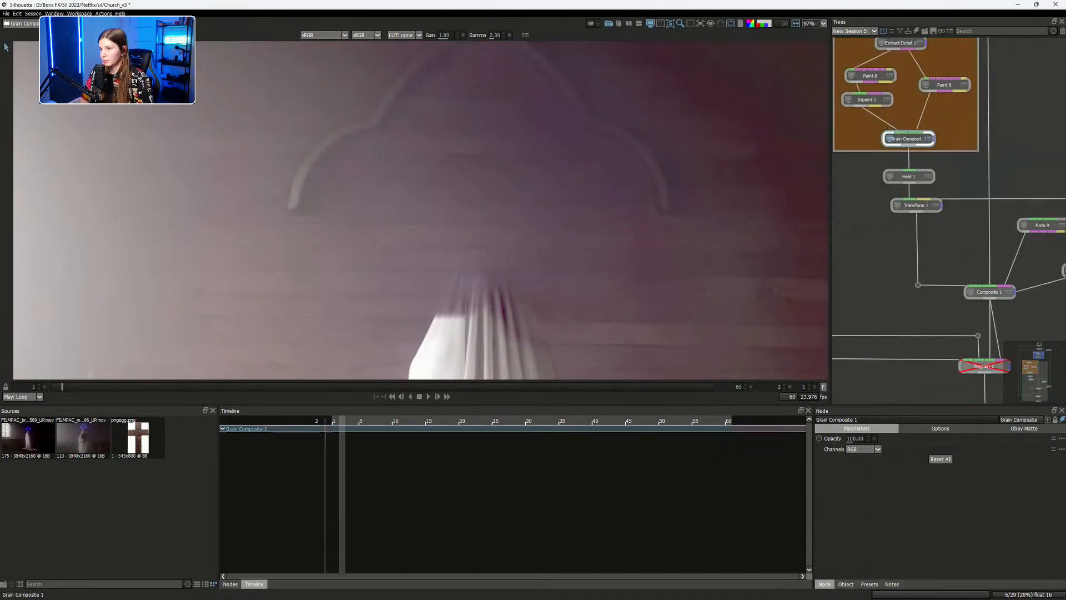
pyautogui.doubleClick(990, 292)
pyautogui.moveTo(625, 230); pyautogui.dragTo(617, 196)
pyautogui.moveTo(966, 239); pyautogui.dragTo(925, 322)
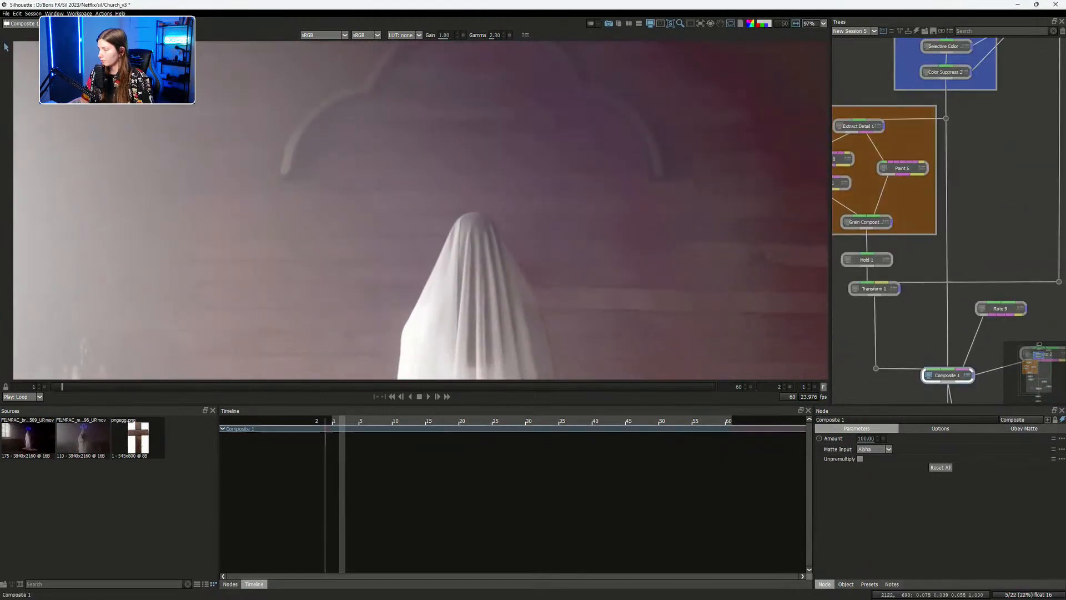
pyautogui.moveTo(580, 294); pyautogui.dragTo(580, 261)
pyautogui.scroll(-5, 572, 236)
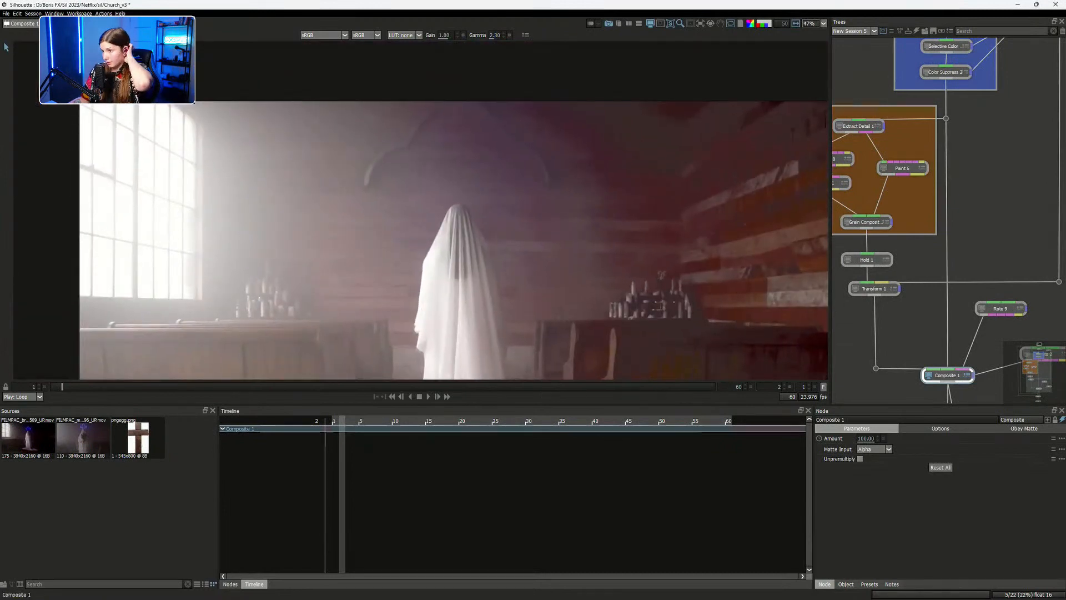
# Enable the bypassed Regrain 1 node and inspect its grain on the wall around the arch
pyautogui.moveTo(938, 327); pyautogui.dragTo(949, 196)
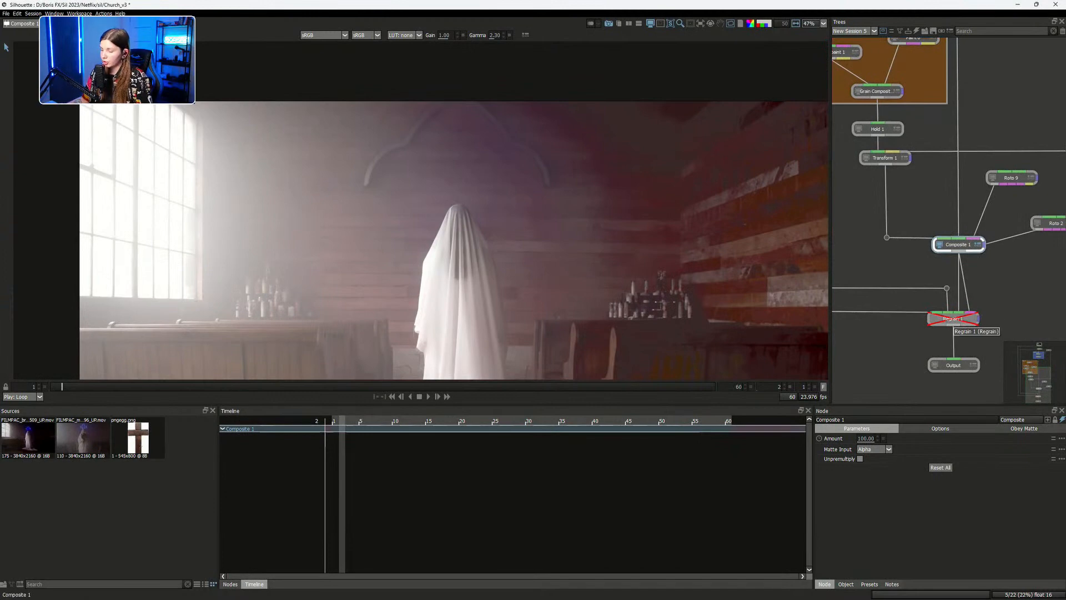
pyautogui.click(951, 319)
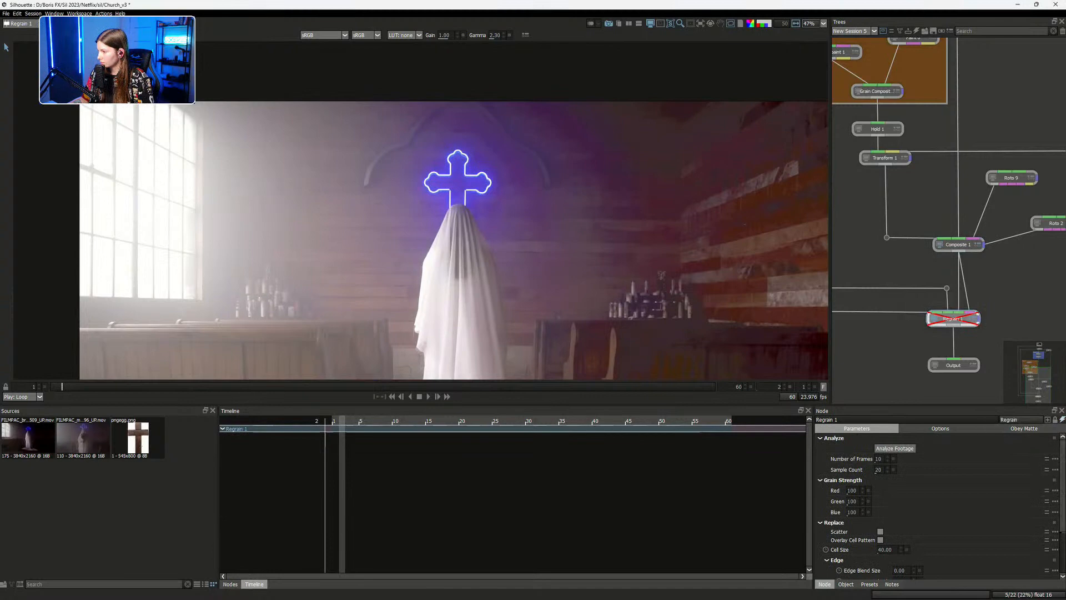
pyautogui.press('d')
pyautogui.scroll(4, 454, 205)
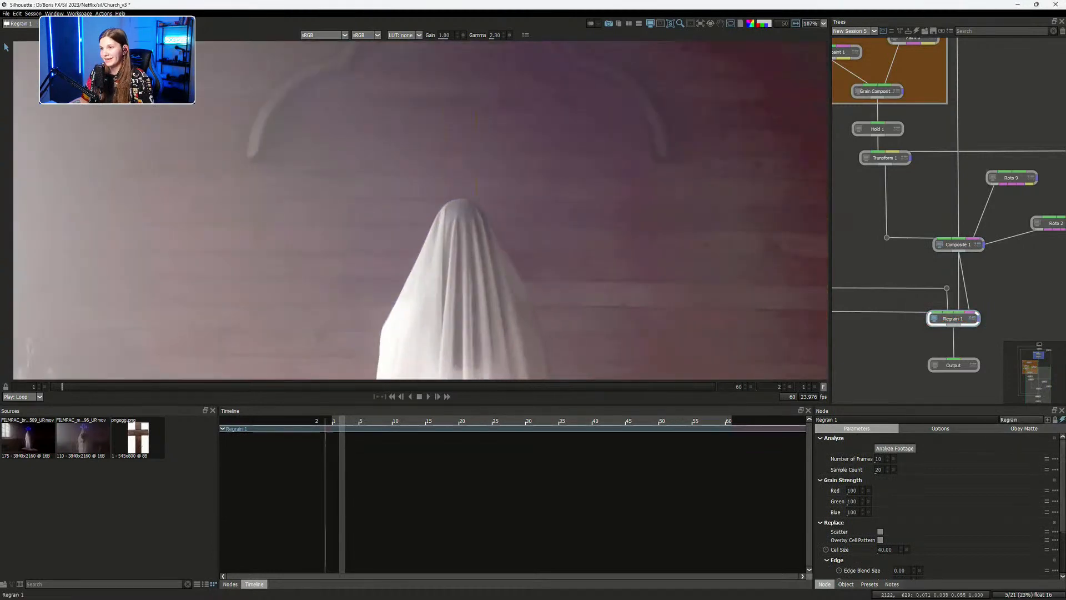
pyautogui.moveTo(465, 153); pyautogui.dragTo(568, 220)
pyautogui.scroll(-2, 568, 220)
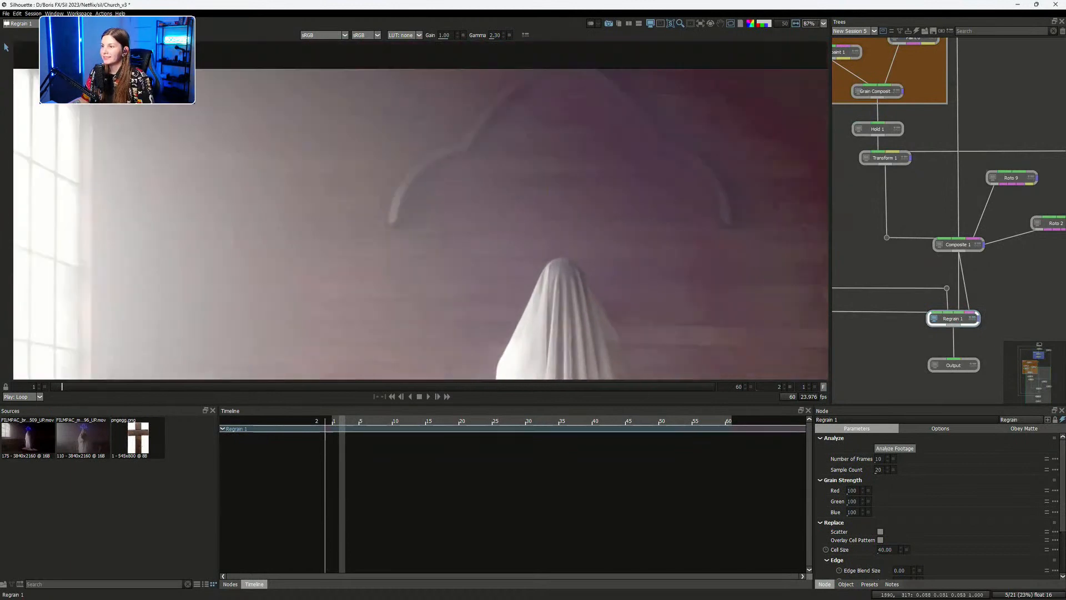
pyautogui.scroll(3, 568, 220)
pyautogui.scroll(1, 559, 233)
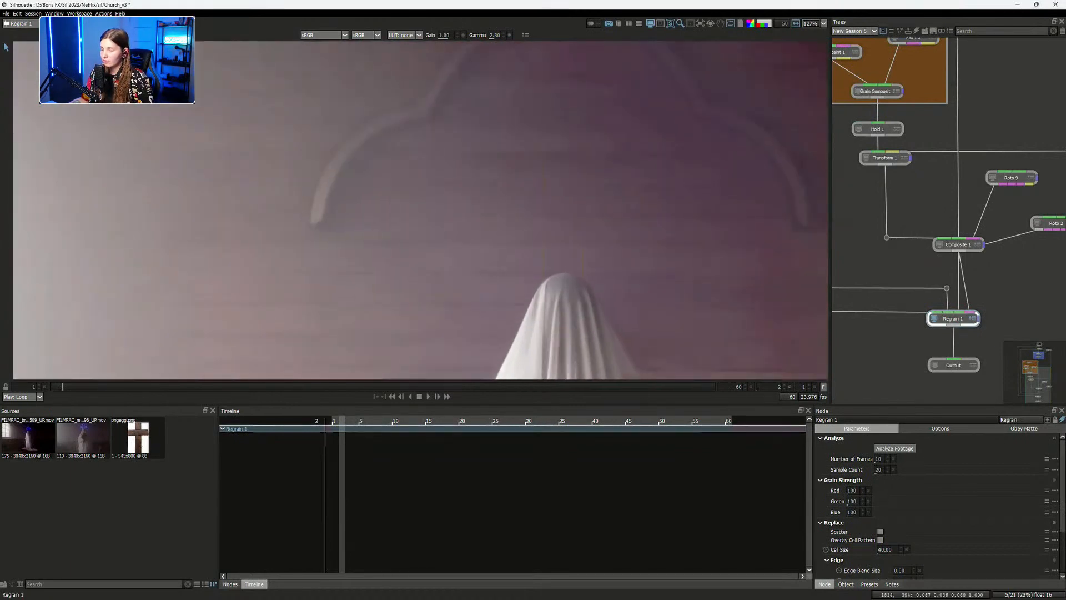
pyautogui.moveTo(591, 225); pyautogui.dragTo(455, 247)
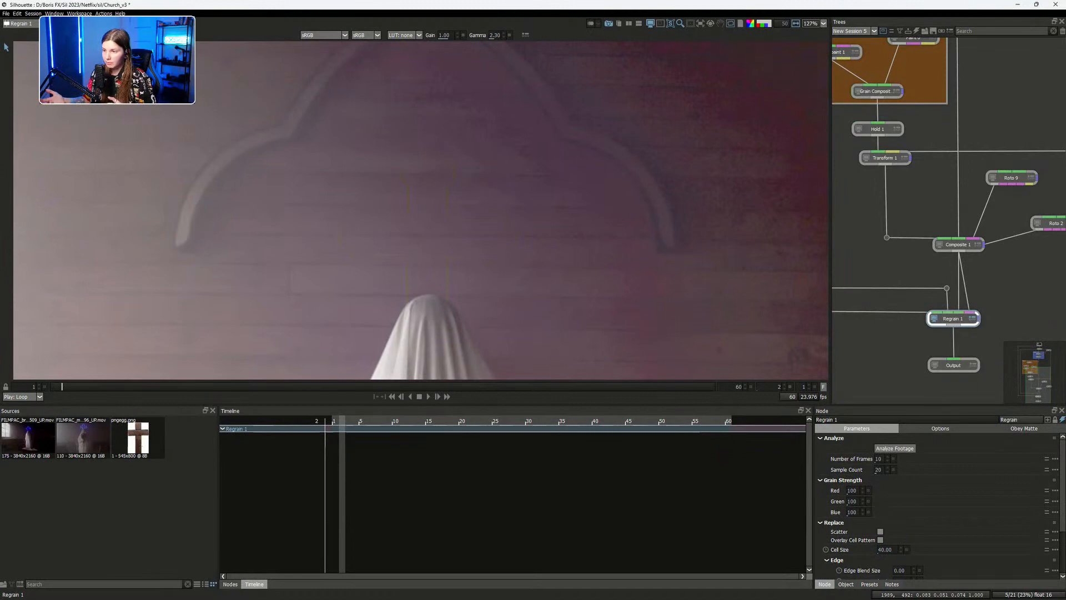
pyautogui.scroll(3, 452, 256)
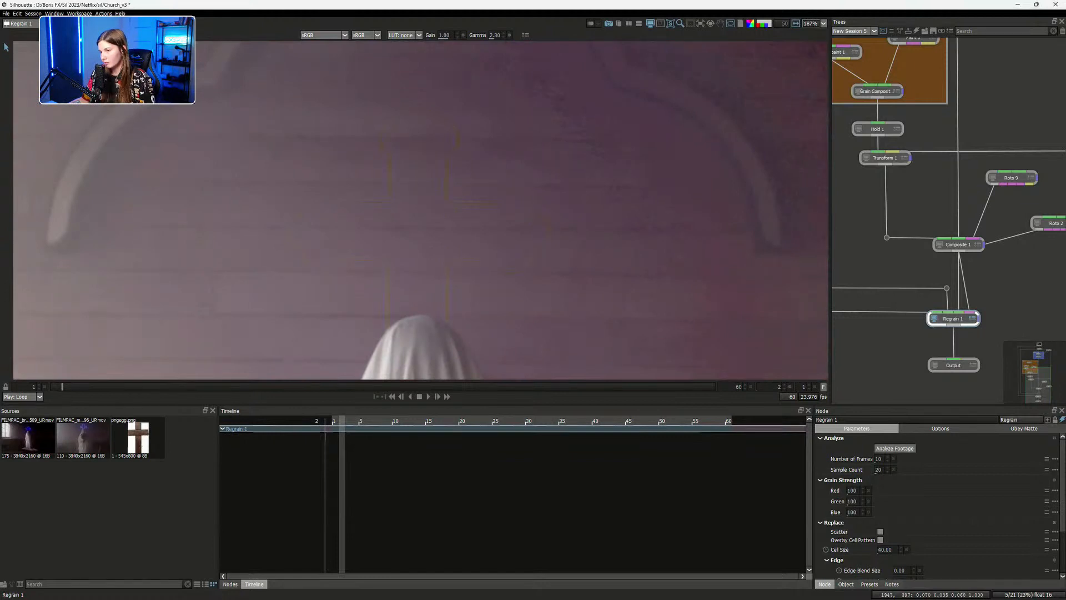
pyautogui.scroll(-2, 576, 161)
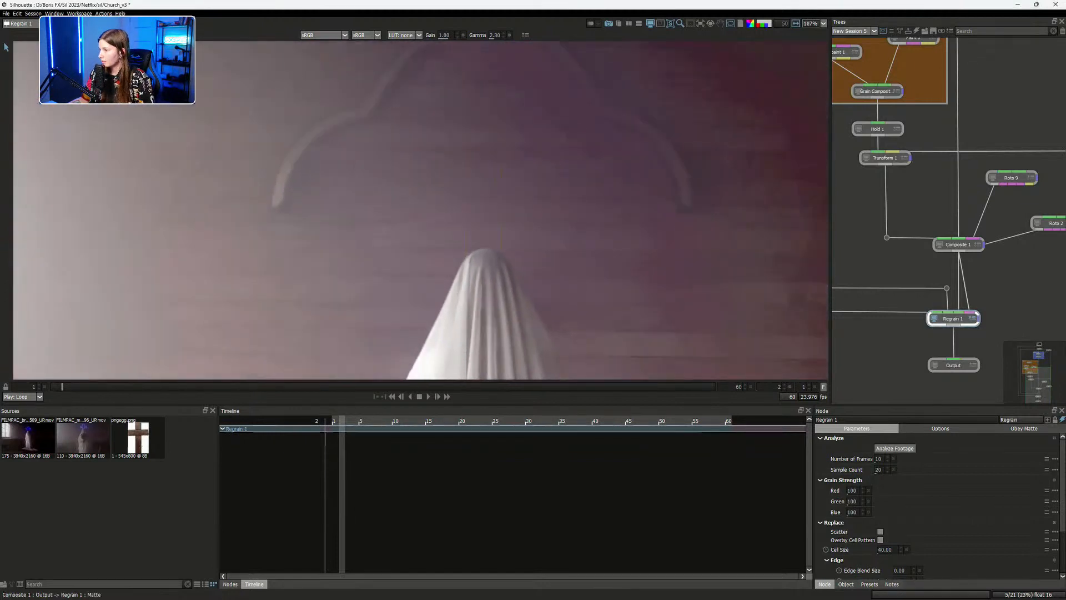
# Disconnect the Composite 1 output from the matte input of Regrain 1
pyautogui.moveTo(973, 321); pyautogui.dragTo(925, 322)
pyautogui.moveTo(533, 222); pyautogui.dragTo(477, 231)
pyautogui.click(918, 287)
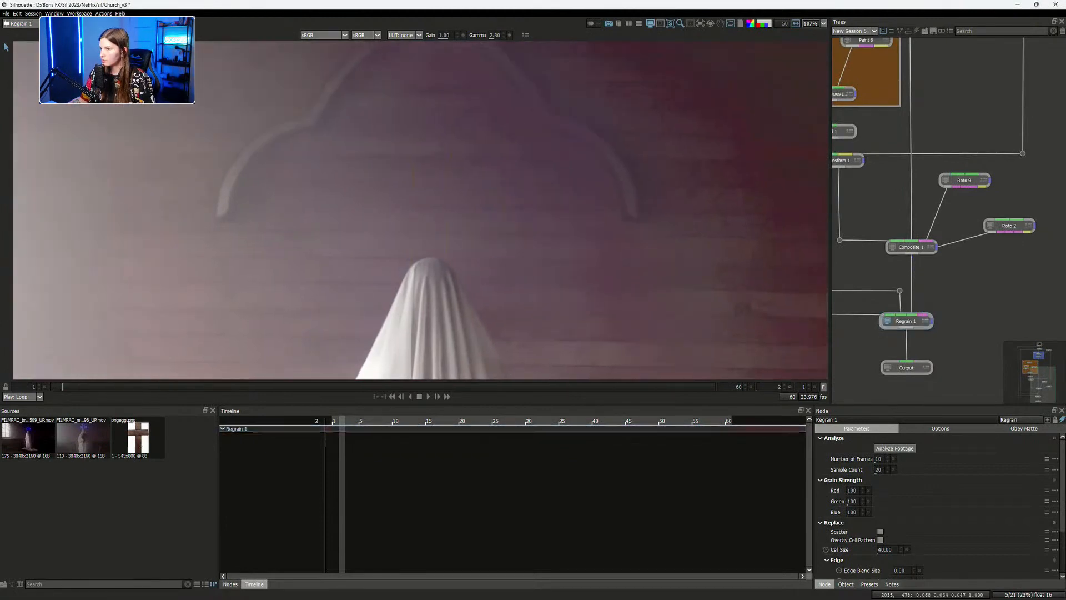
# Add a Roto node and place it unconnected in the free space between Roto 2 and Regrain 1
pyautogui.scroll(-1, 472, 245)
pyautogui.press('Tab')
pyautogui.write('roto')
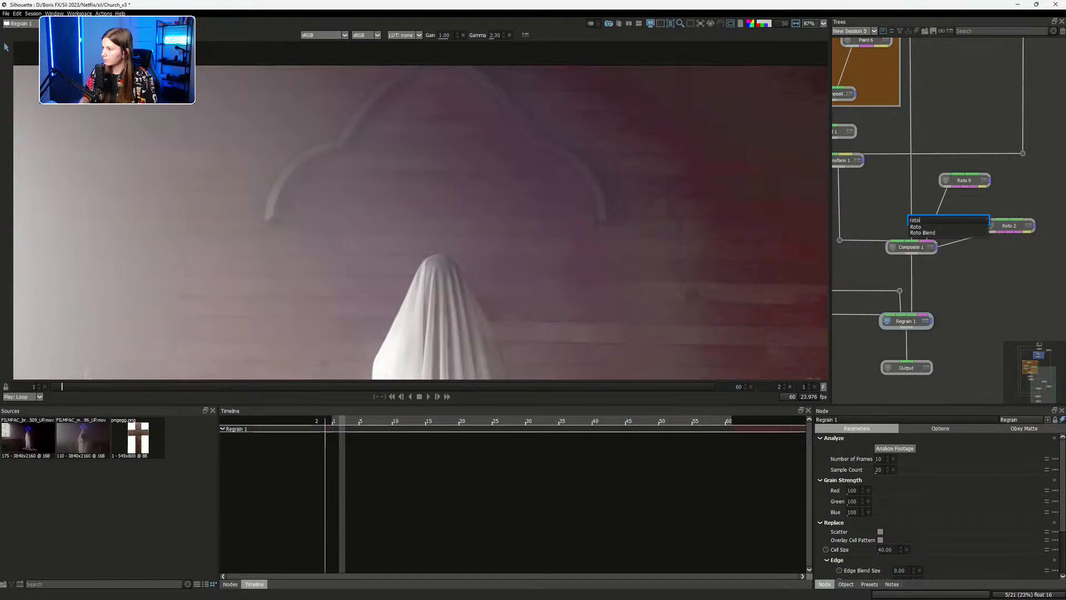
pyautogui.press('Return')
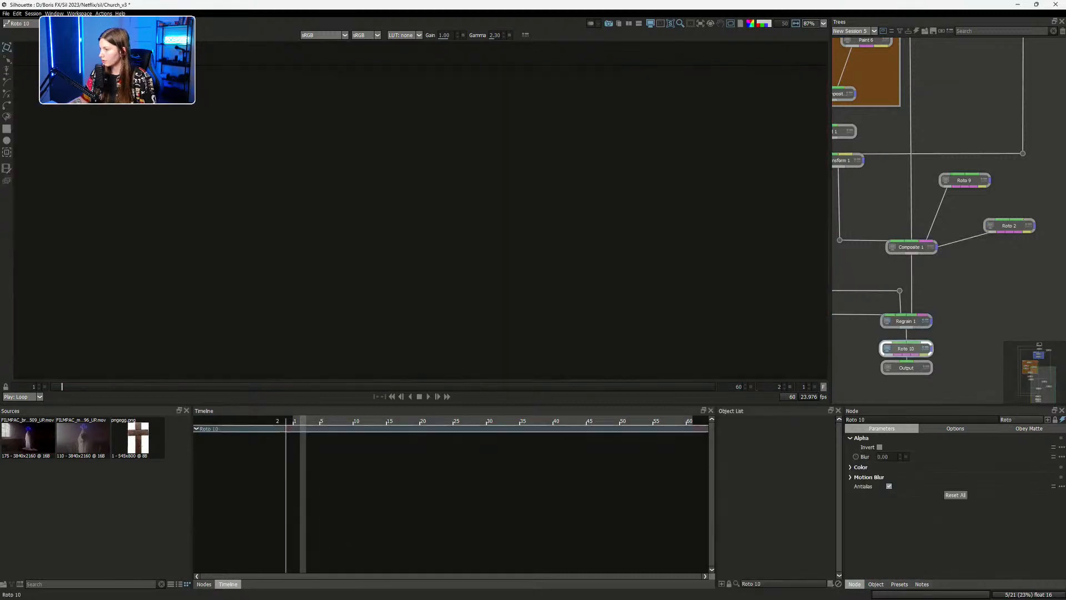
pyautogui.moveTo(906, 348); pyautogui.dragTo(980, 277)
# With Regrain 1 in the viewer, draw a rectangular roto shape covering the bride's head and the wall area above it
pyautogui.click(887, 321)
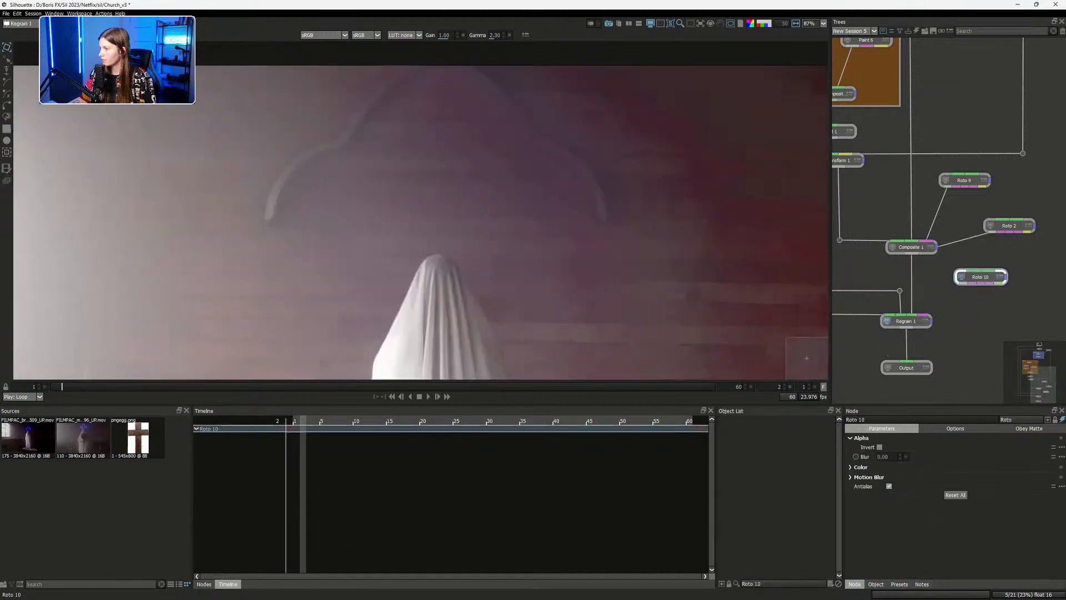
pyautogui.click(7, 129)
pyautogui.moveTo(313, 130)
pyautogui.mouseDown()
pyautogui.moveTo(561, 295)
pyautogui.moveTo(563, 314)
pyautogui.mouseUp()
pyautogui.scroll(1, 463, 212)
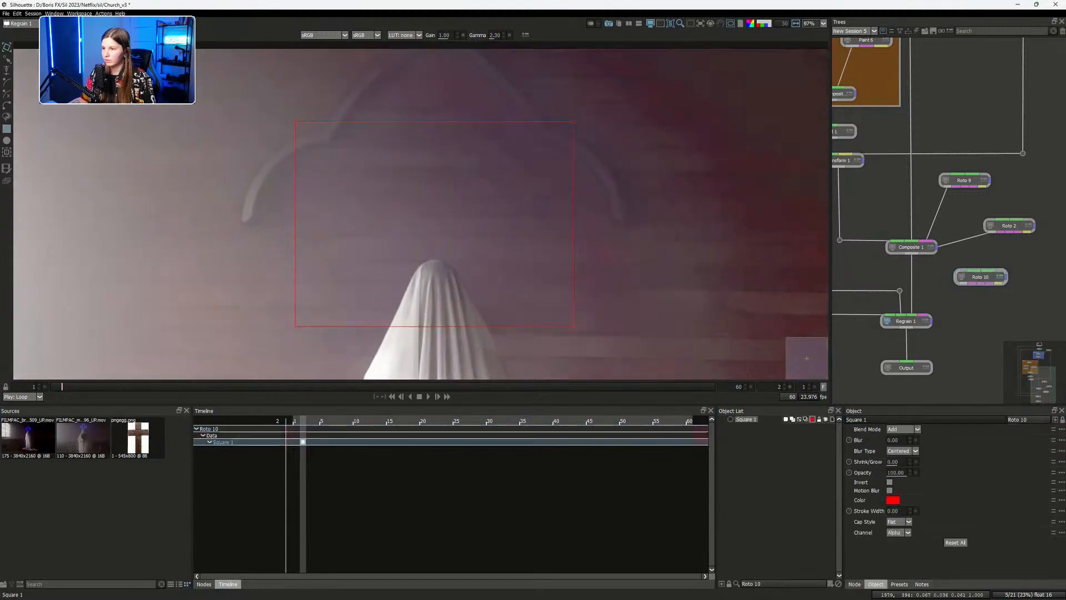
# Connect the new Roto node to the matte input of Regrain 1 and inspect the Regrain 1 result
pyautogui.moveTo(923, 314); pyautogui.dragTo(961, 283)
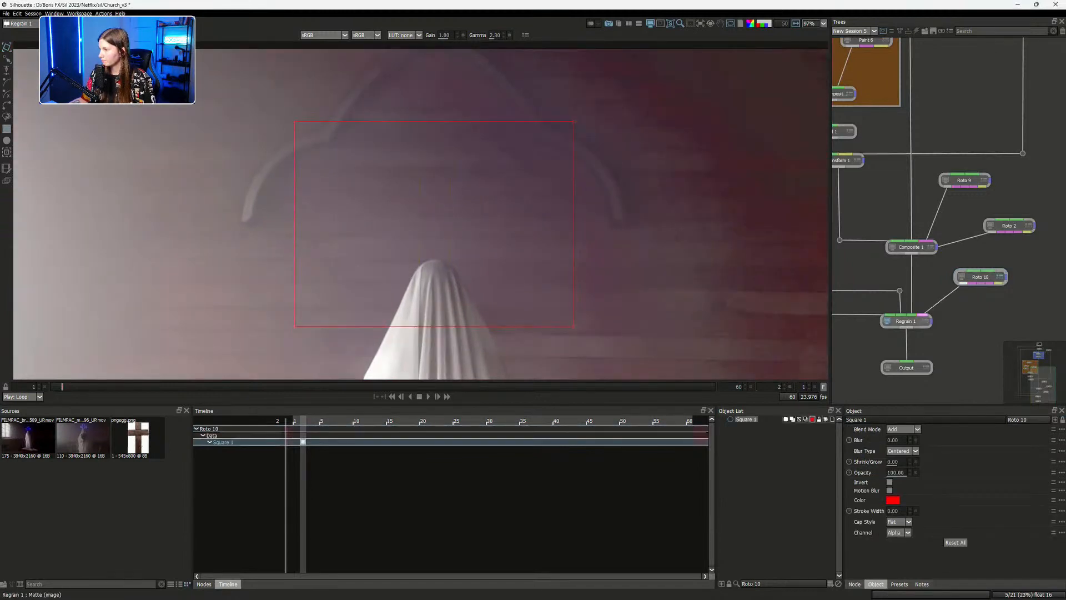
pyautogui.click(906, 321)
pyautogui.scroll(-1, 463, 214)
pyautogui.scroll(4, 472, 221)
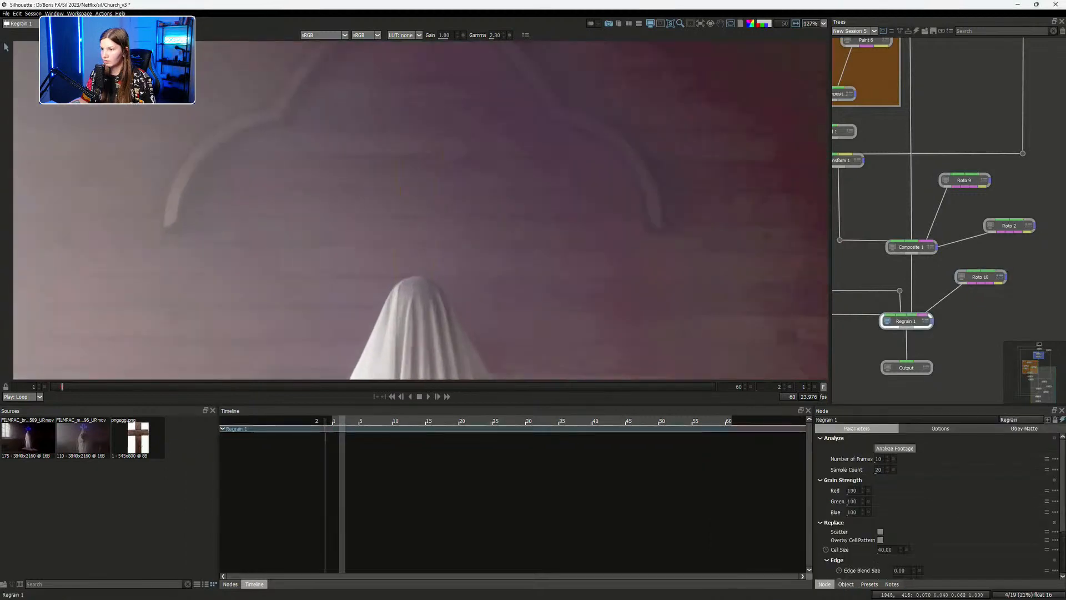
pyautogui.moveTo(425, 147); pyautogui.dragTo(483, 141)
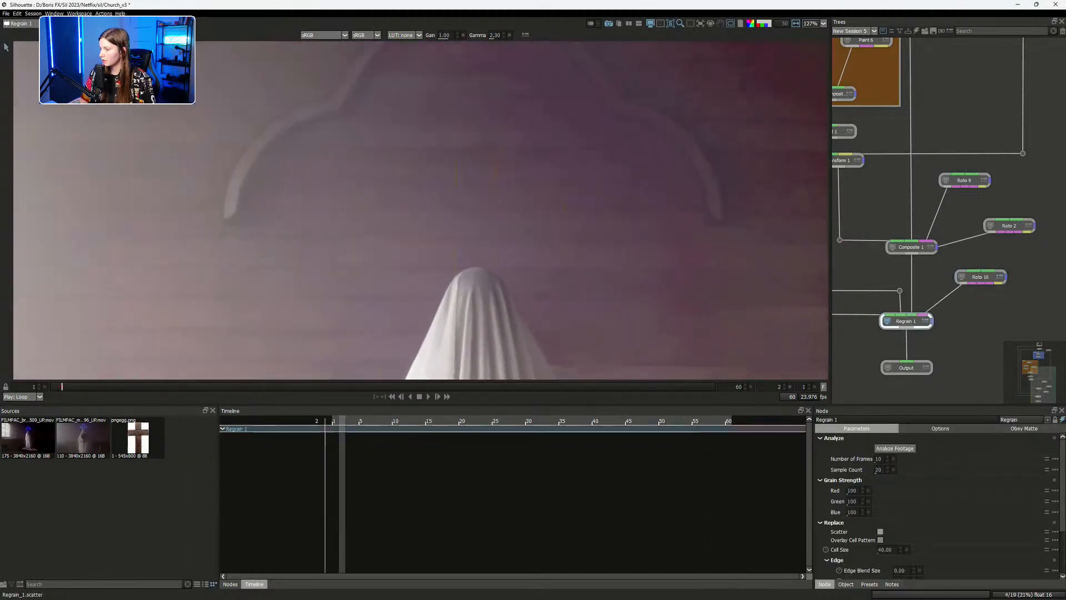
# Turn on Scatter in Regrain 1's replace settings and inspect the grain around the arch
pyautogui.click(881, 531)
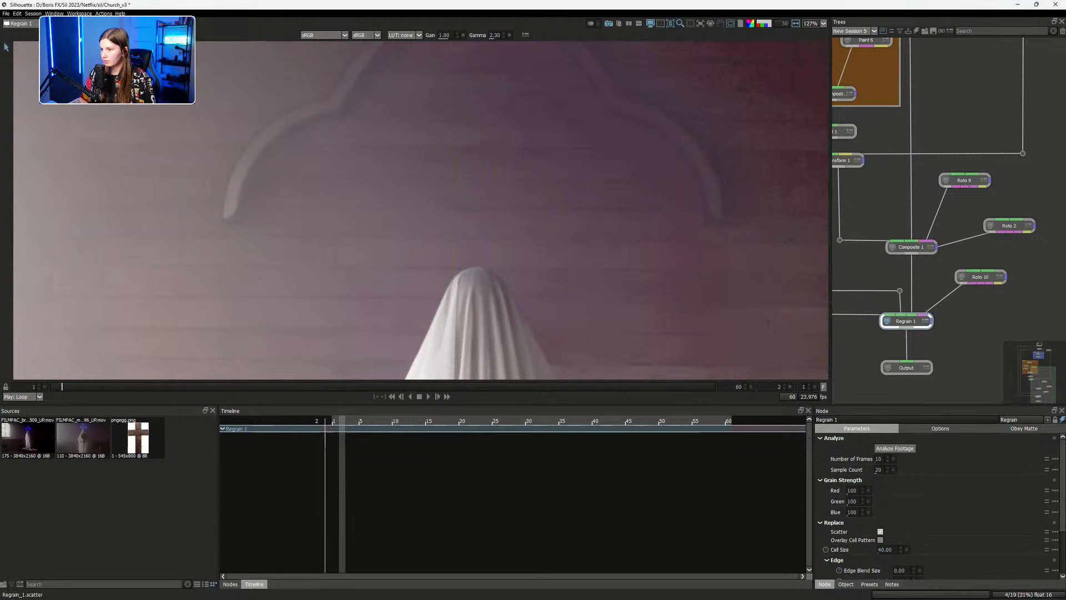
pyautogui.scroll(-2, 472, 239)
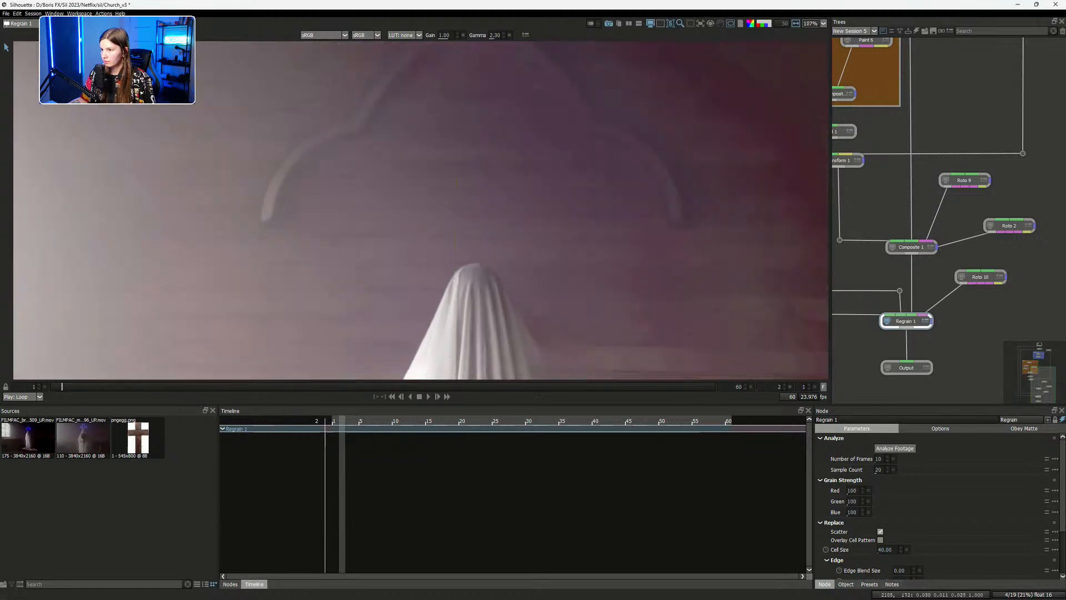
pyautogui.scroll(5, 419, 185)
pyautogui.scroll(-6, 508, 253)
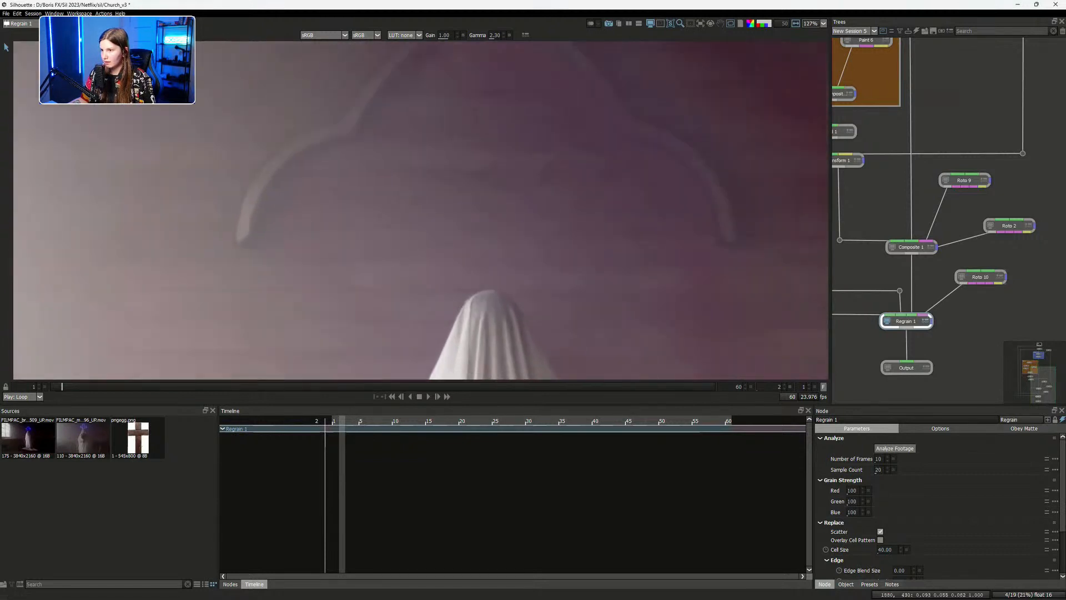
# Examine Regrain 1's grain sample box on the wall beside the window and compare that area with the wall around the bride
pyautogui.moveTo(381, 230); pyautogui.dragTo(612, 182)
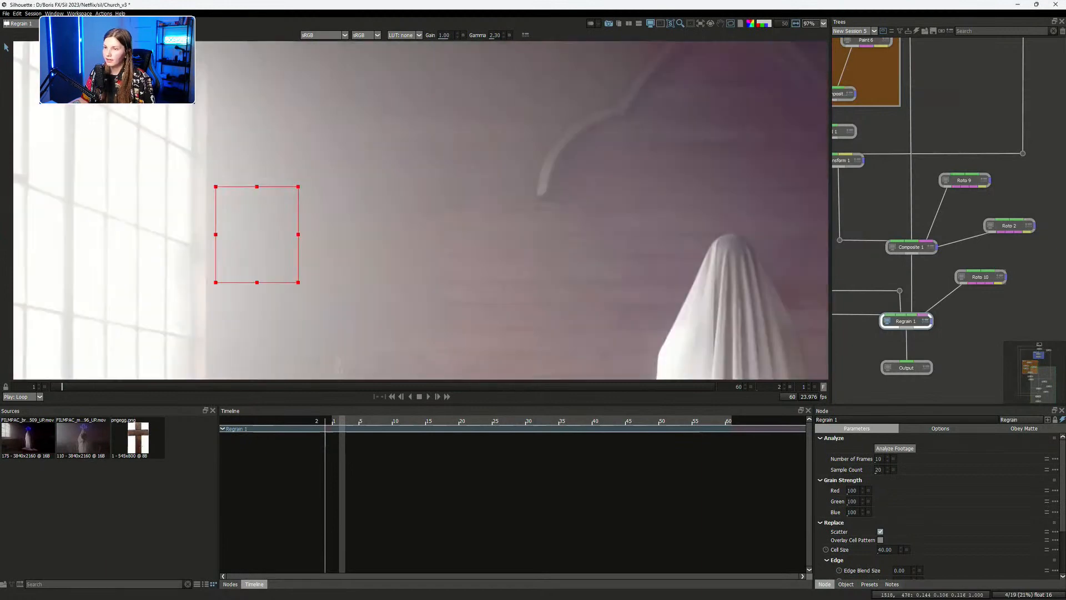
pyautogui.moveTo(588, 216); pyautogui.dragTo(372, 263)
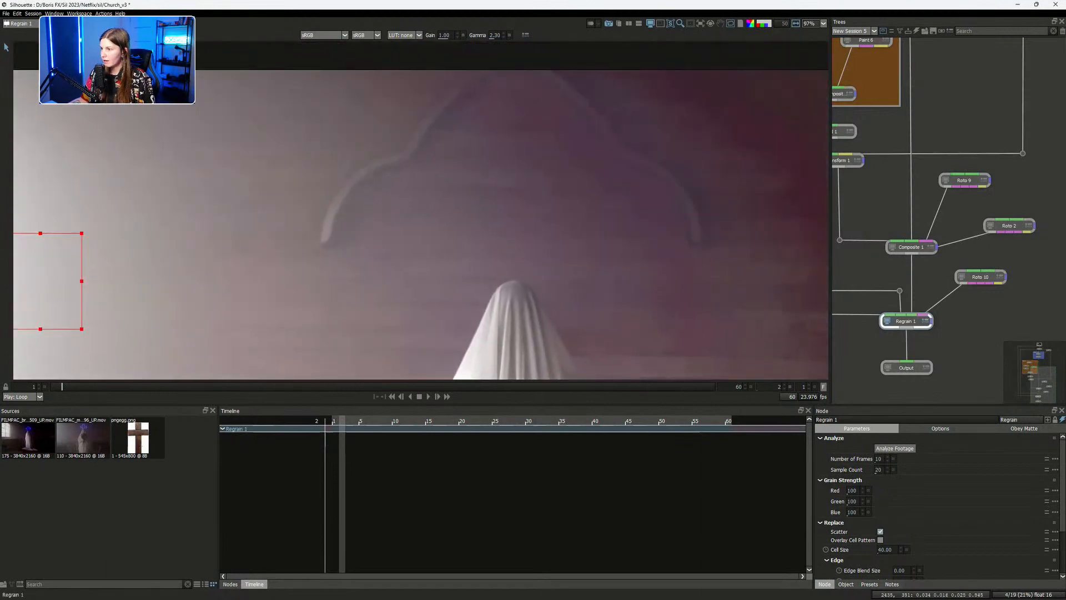
pyautogui.scroll(-5, 656, 129)
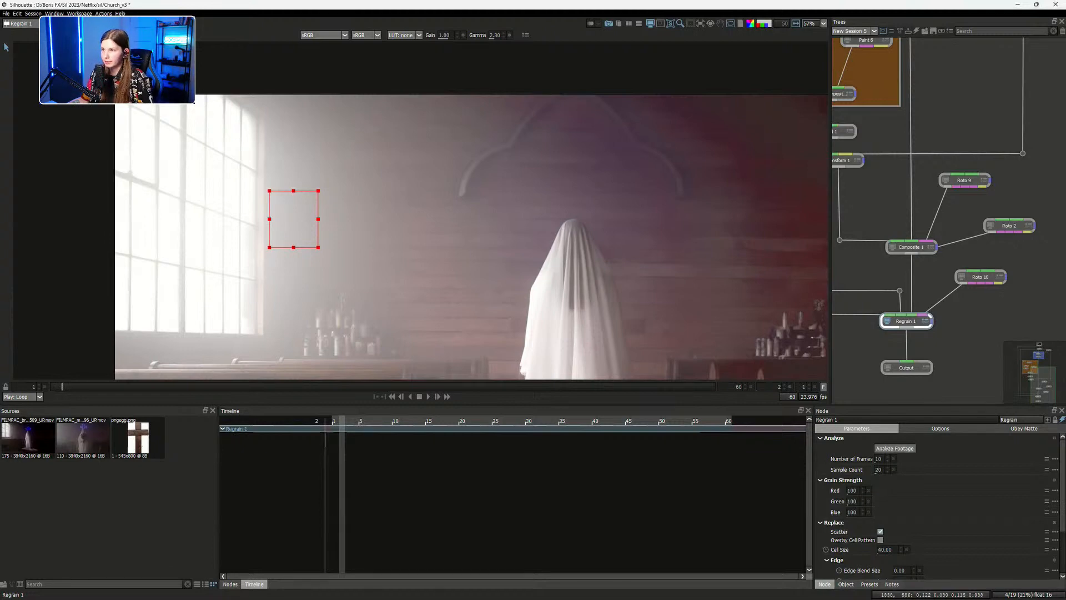
pyautogui.scroll(3, 332, 262)
pyautogui.moveTo(332, 262); pyautogui.dragTo(444, 285)
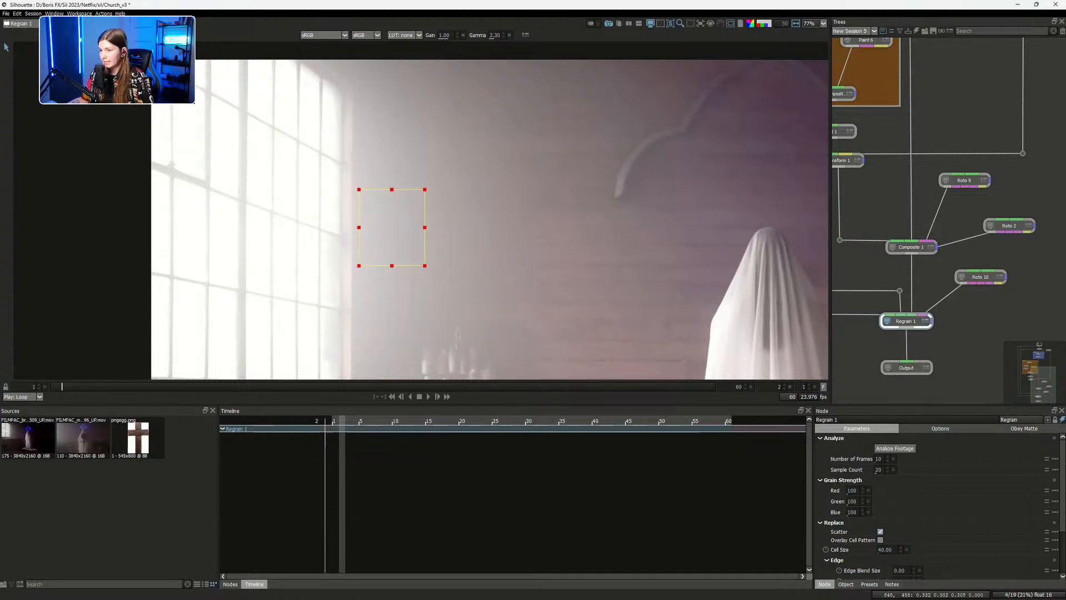
pyautogui.moveTo(750, 261); pyautogui.dragTo(446, 214)
pyautogui.scroll(-1, 365, 232)
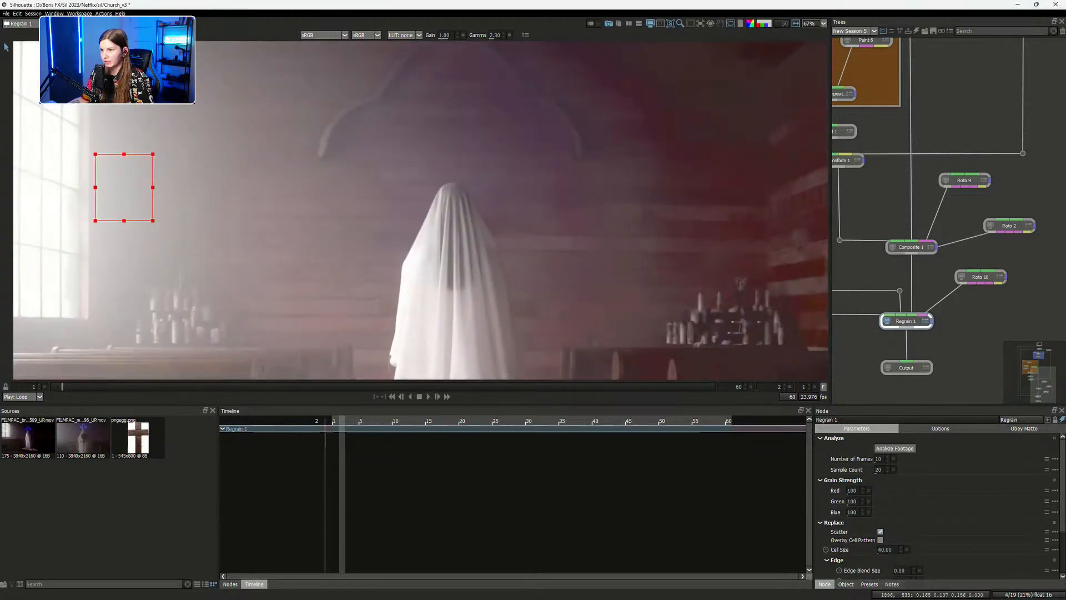
pyautogui.moveTo(443, 236); pyautogui.dragTo(461, 266)
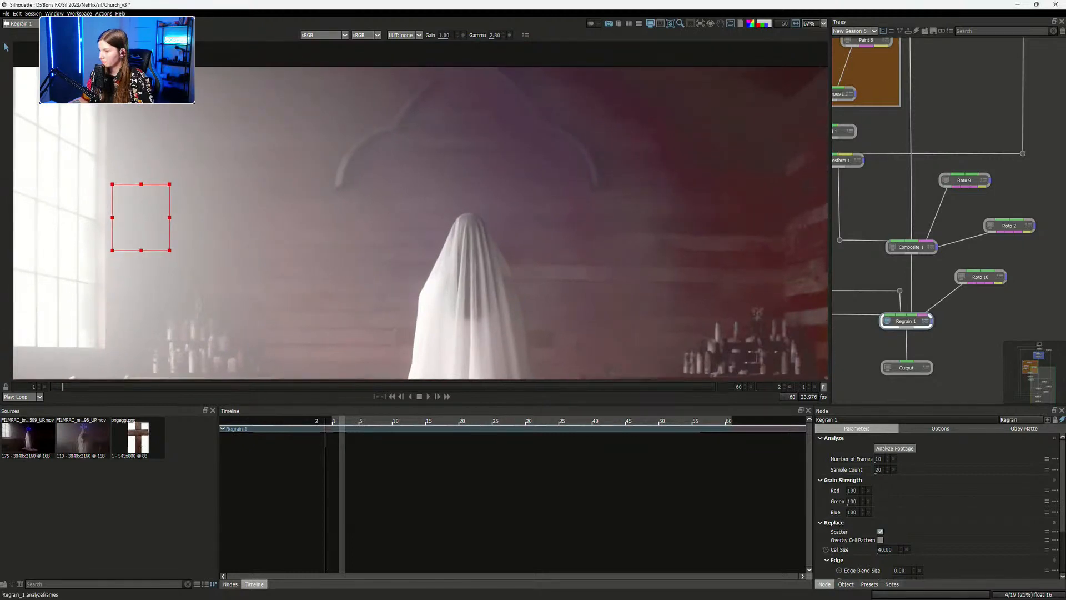
# Check the rectangular matte in Roto 10 and enable the matte in Regrain 1's replace settings
pyautogui.doubleClick(981, 277)
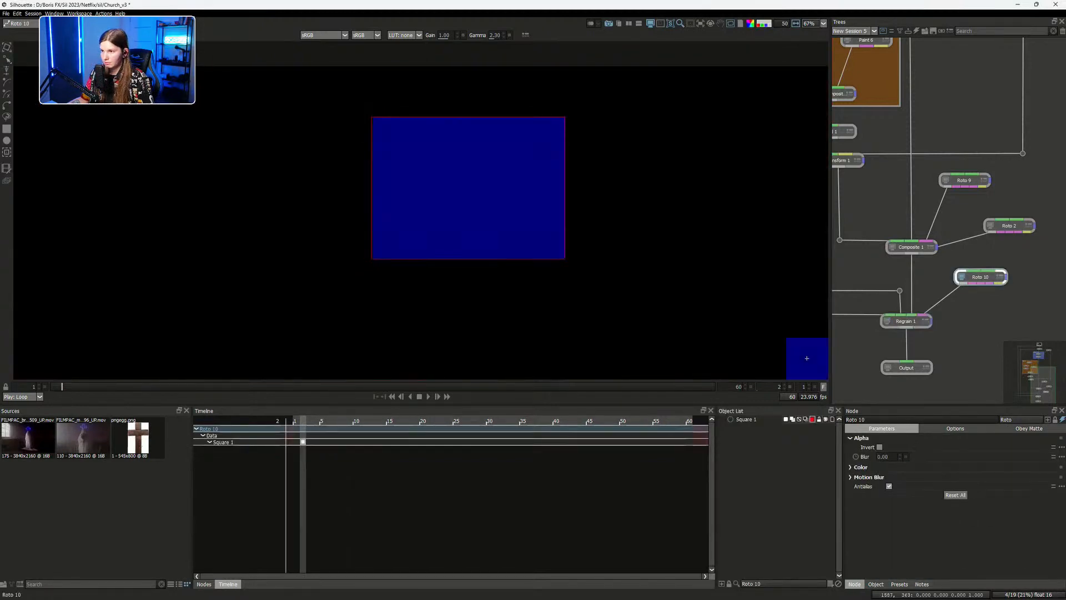
pyautogui.doubleClick(907, 321)
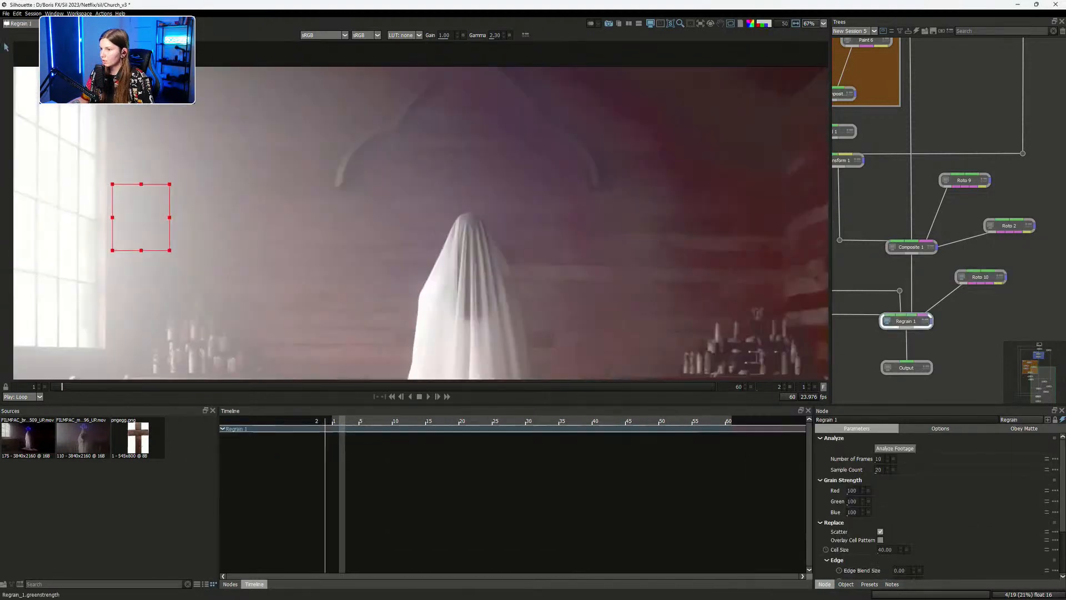
pyautogui.scroll(-3, 866, 516)
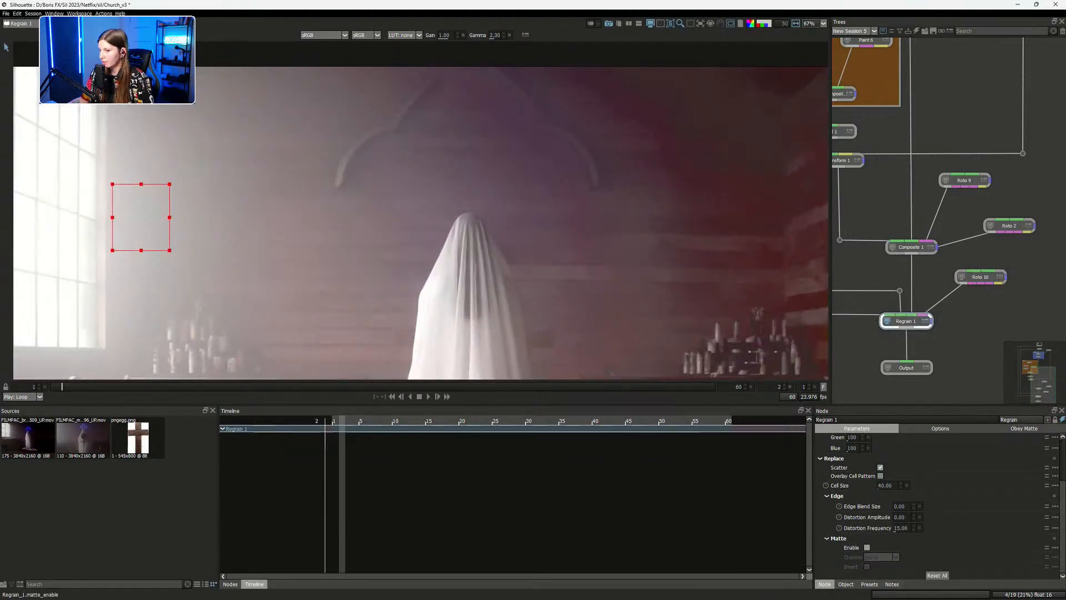
pyautogui.click(867, 548)
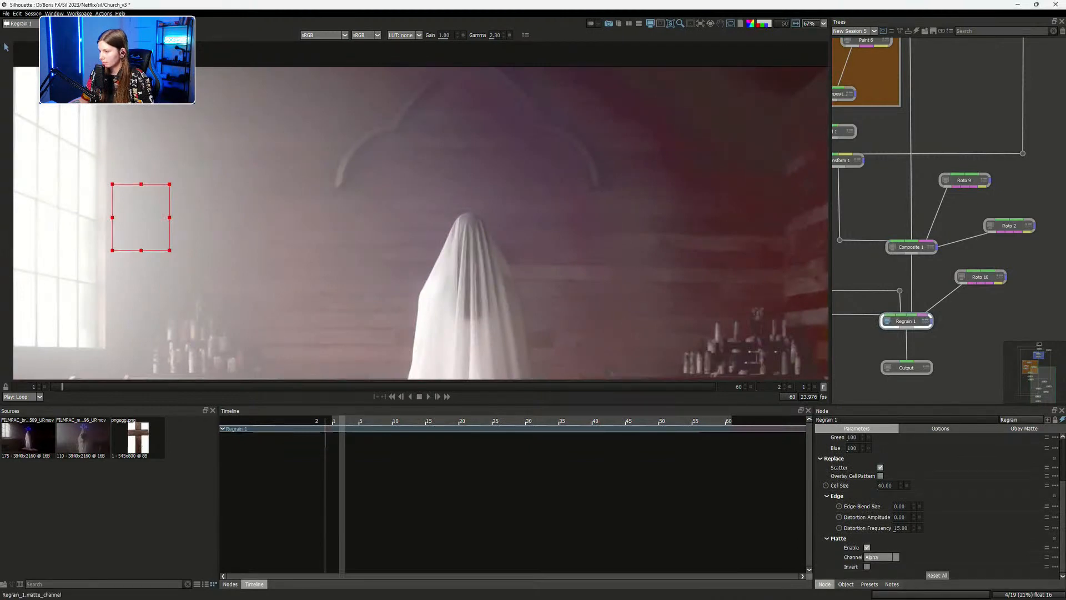
# Try a different channel for Regrain 1's matte and undo the change
pyautogui.click(880, 557)
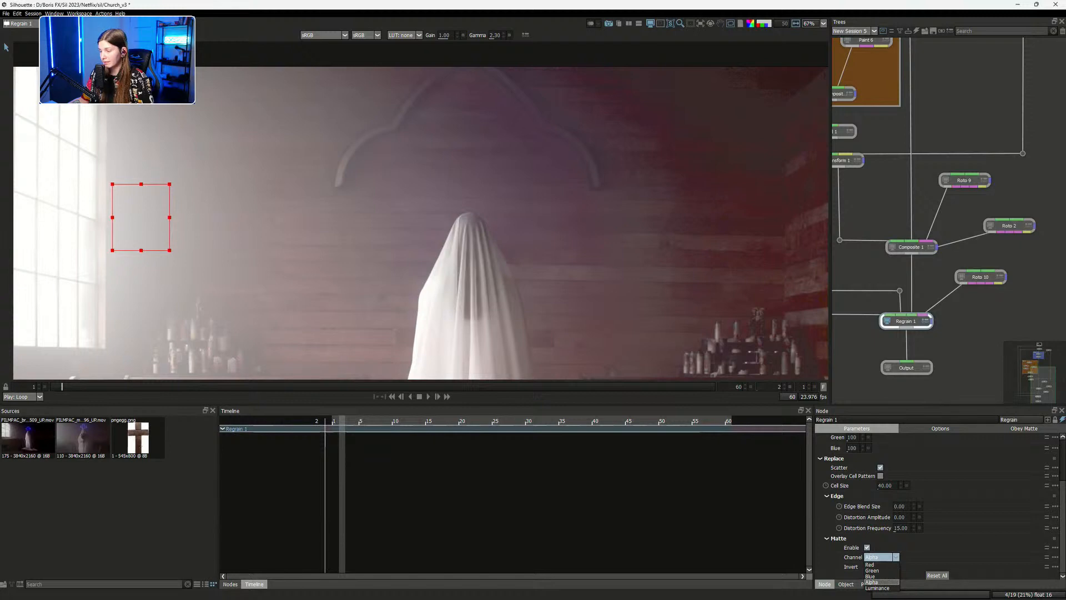
pyautogui.click(880, 557)
pyautogui.click(880, 557)
pyautogui.click(878, 564)
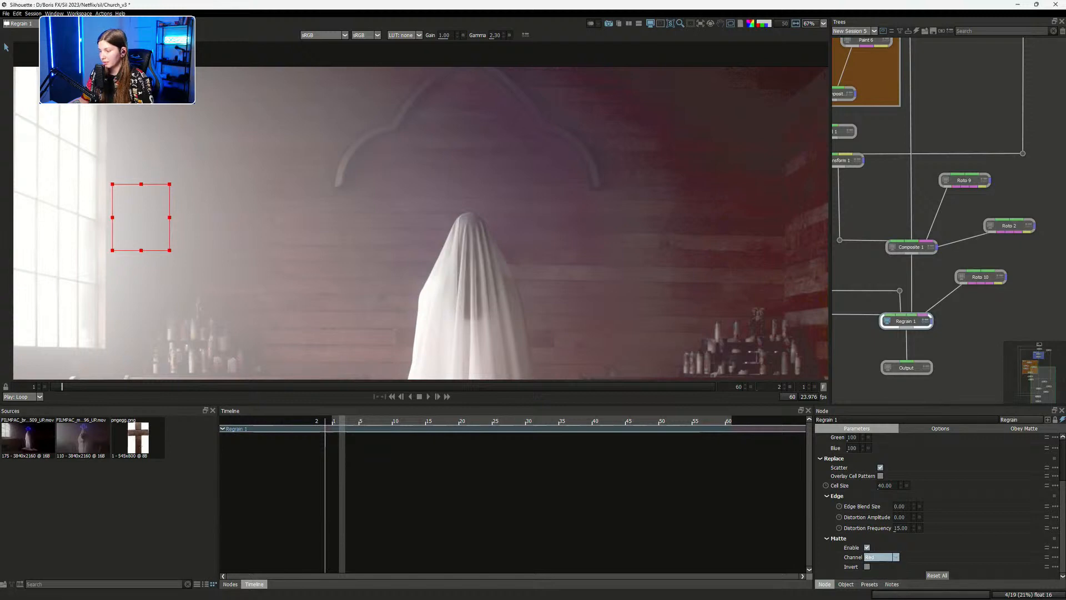
pyautogui.click(881, 557)
pyautogui.click(877, 565)
pyautogui.hotkey('ctrl', 'z')
pyautogui.hotkey('ctrl', 'z')
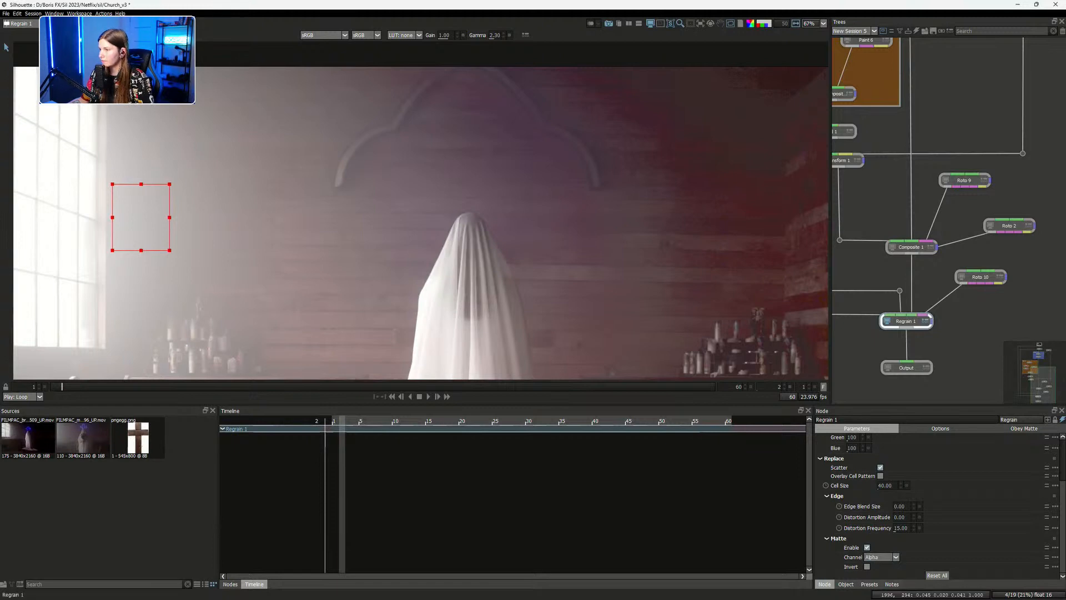
# Inspect the Regrain 1 result around the bride's head and the arch
pyautogui.scroll(-2, 560, 244)
pyautogui.scroll(6, 477, 197)
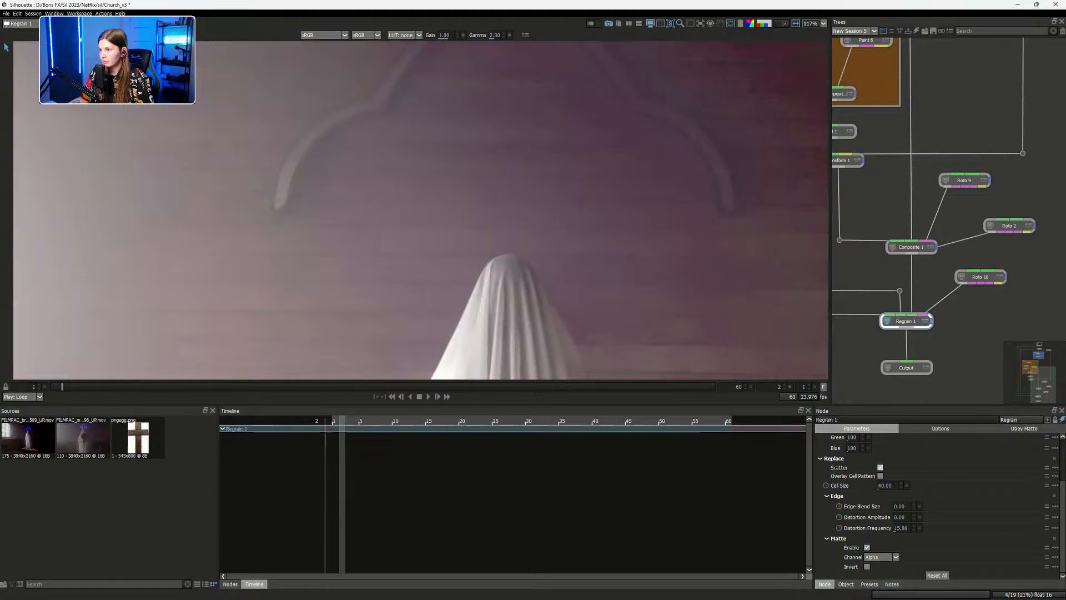
pyautogui.click(880, 468)
pyautogui.scroll(-3, 536, 219)
# View the original bride clip with the neon cross as a reference for the wall's grain
pyautogui.moveTo(535, 220); pyautogui.dragTo(397, 242)
pyautogui.moveTo(944, 111); pyautogui.dragTo(952, 256)
pyautogui.moveTo(971, 61); pyautogui.dragTo(988, 253)
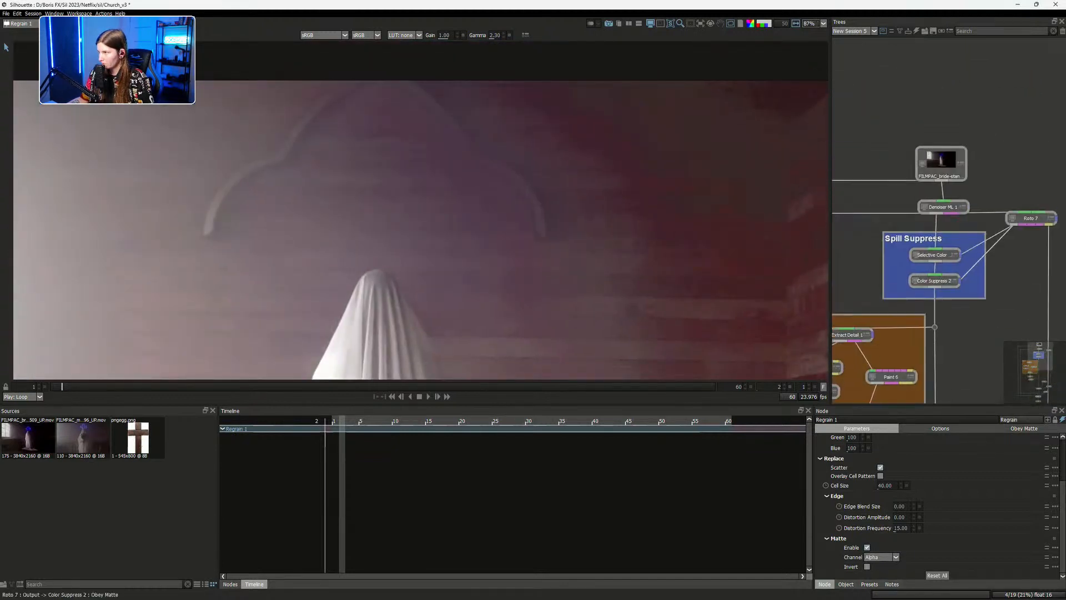
pyautogui.doubleClick(941, 162)
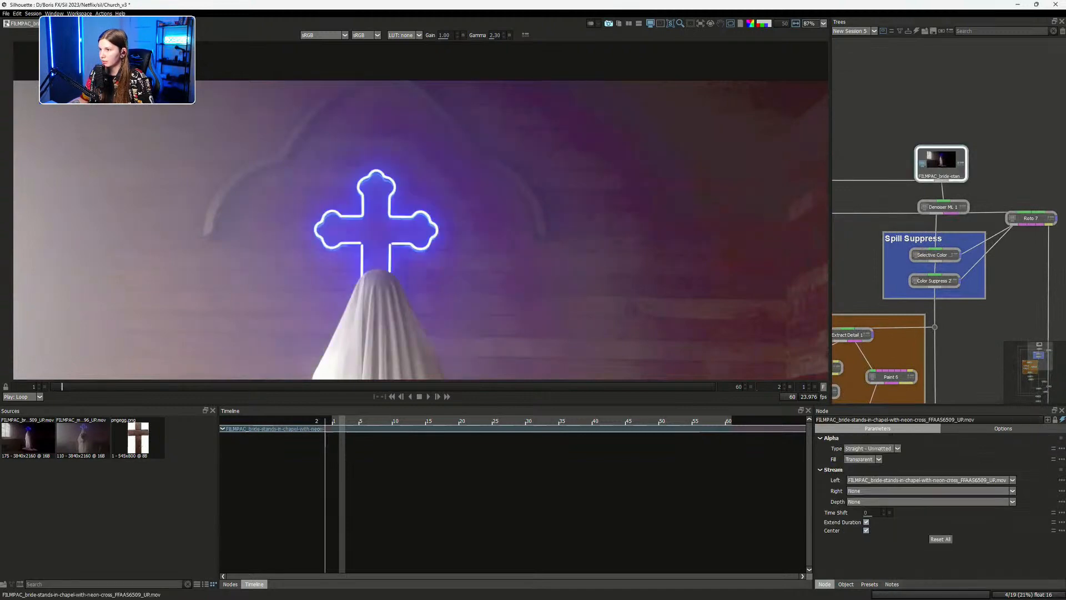
pyautogui.moveTo(500, 222); pyautogui.dragTo(492, 187)
pyautogui.moveTo(966, 372); pyautogui.dragTo(973, 60)
pyautogui.moveTo(966, 250); pyautogui.dragTo(966, 183)
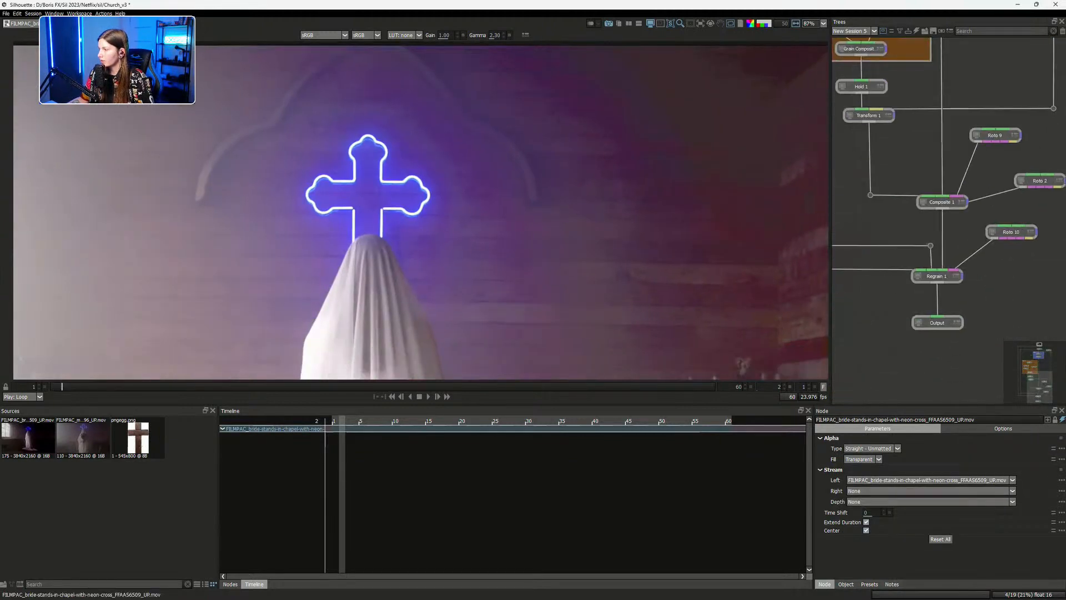
# Compare Regrain 1 with the original clip in a horizontal wipe, moving the split line down the bride, and close the comparison
pyautogui.click(936, 276)
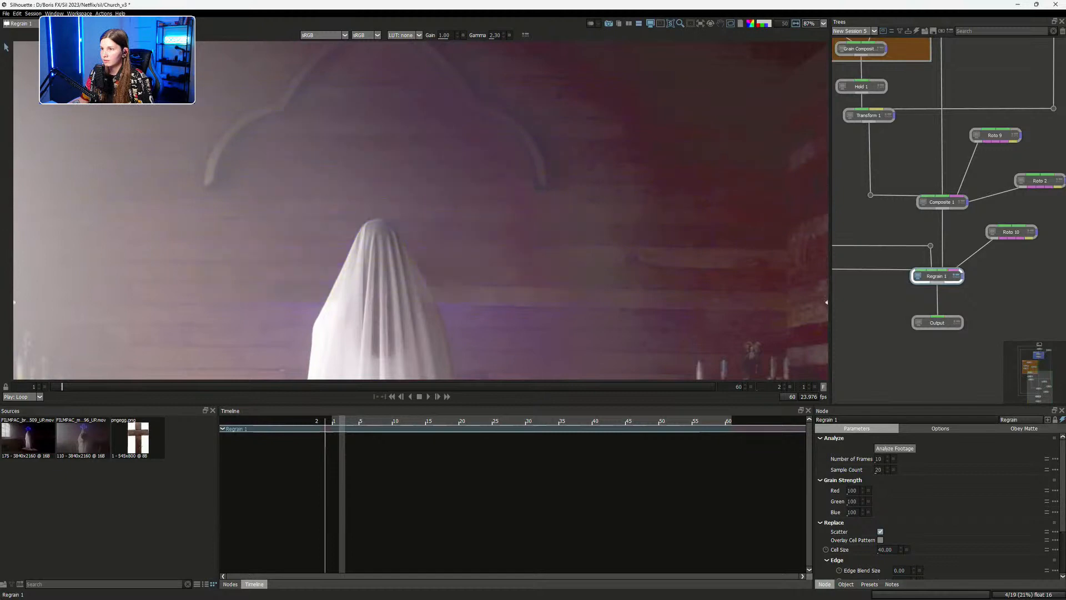
pyautogui.moveTo(377, 179); pyautogui.dragTo(499, 241)
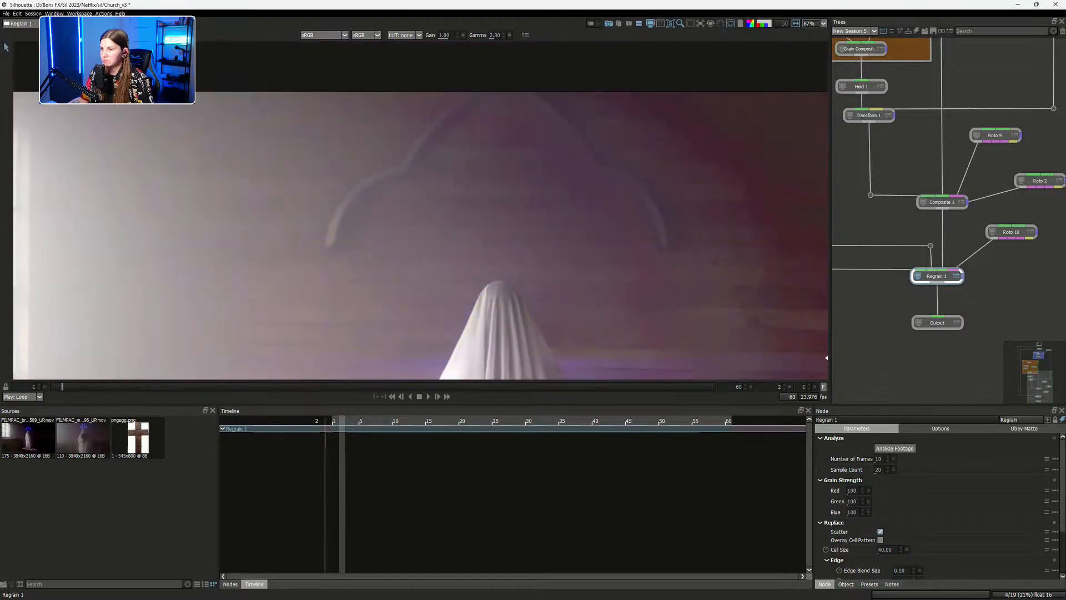
pyautogui.scroll(2, 500, 278)
pyautogui.scroll(-1, 500, 278)
pyautogui.moveTo(500, 278); pyautogui.dragTo(512, 233)
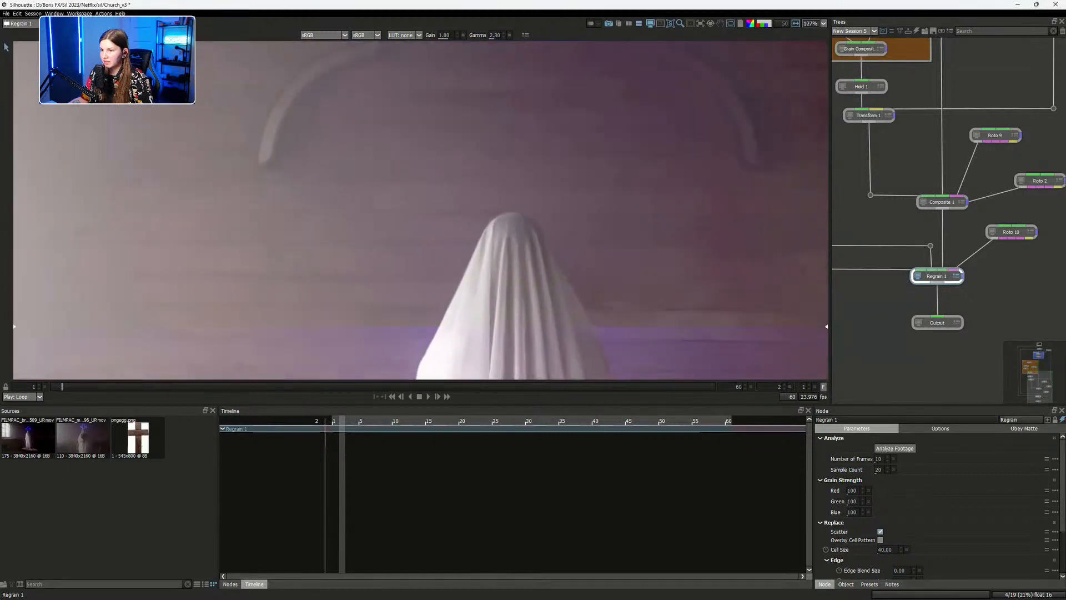
pyautogui.moveTo(826, 328); pyautogui.dragTo(826, 358)
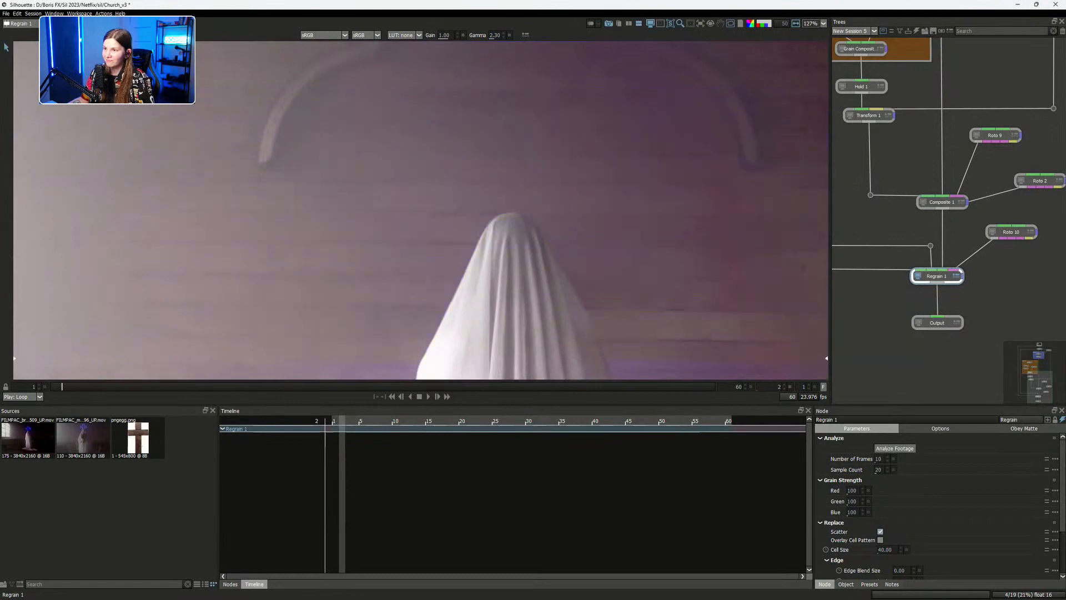
pyautogui.scroll(-6, 606, 74)
pyautogui.scroll(-4, 515, 192)
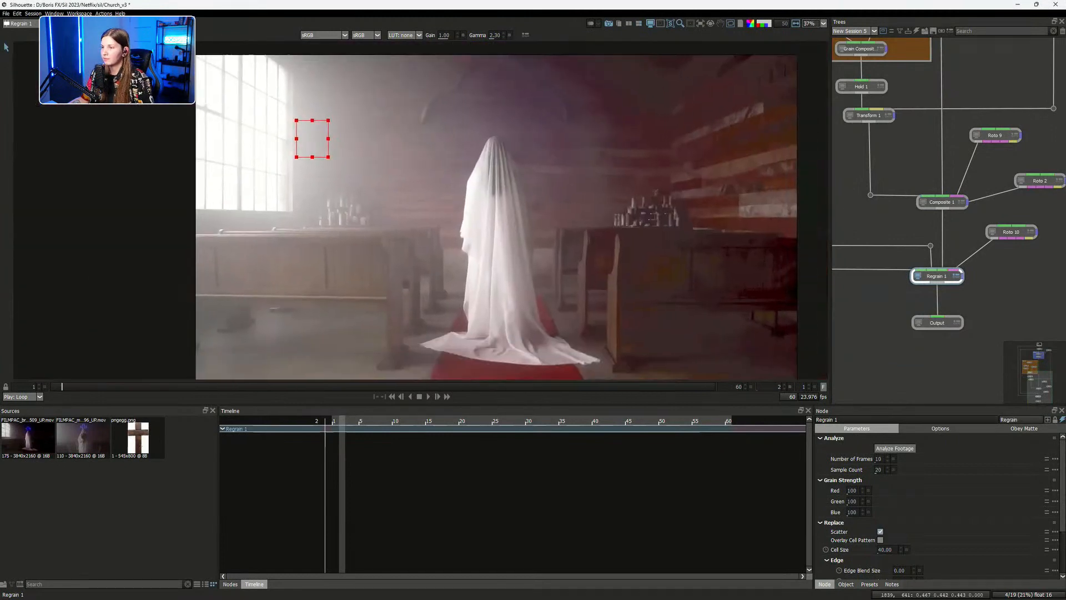
# Examine the regrained wall between the bride's head and the arch for differences in grain
pyautogui.scroll(4, 483, 121)
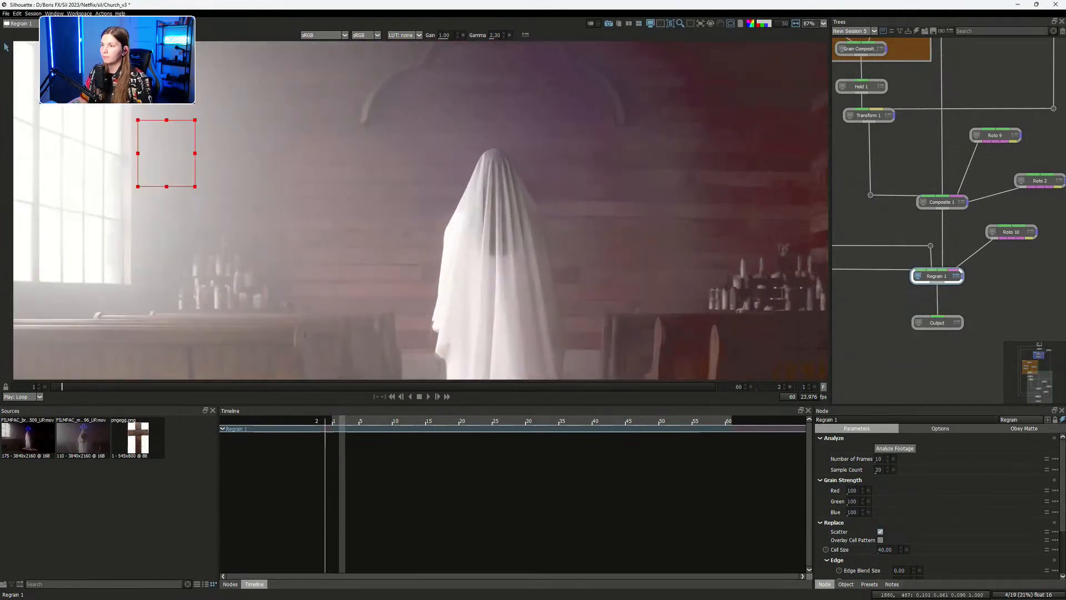
pyautogui.moveTo(583, 118); pyautogui.dragTo(592, 169)
pyautogui.scroll(-1, 581, 166)
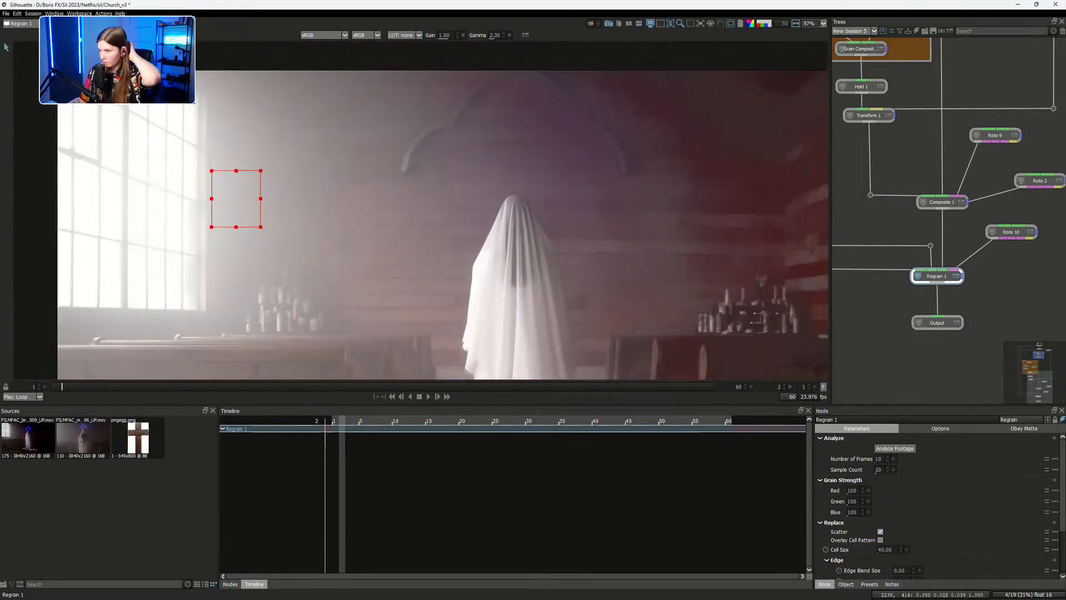
pyautogui.scroll(7, 564, 166)
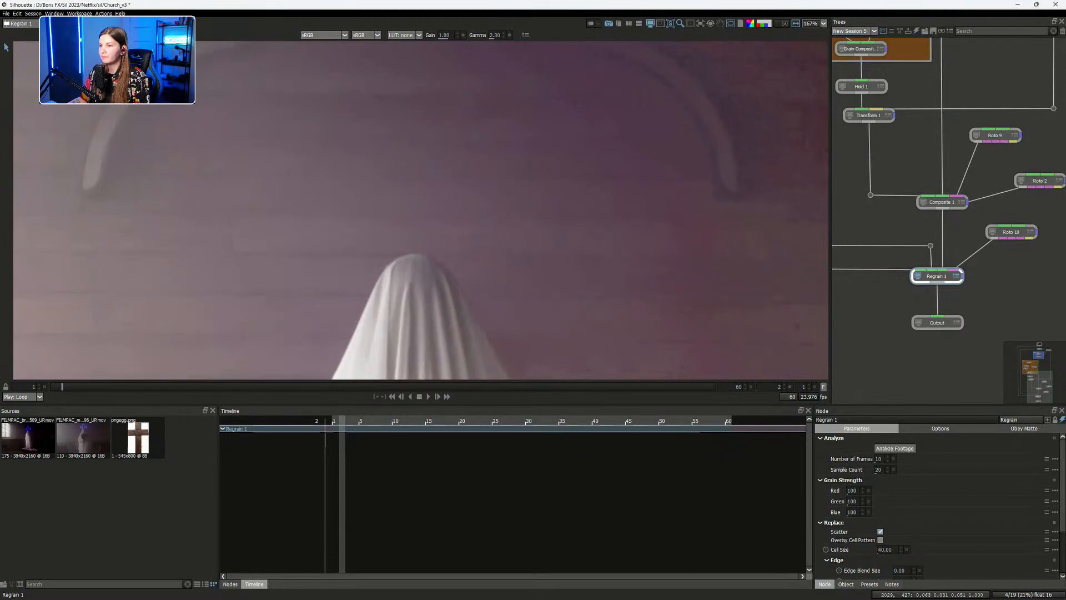
pyautogui.scroll(-1, 494, 183)
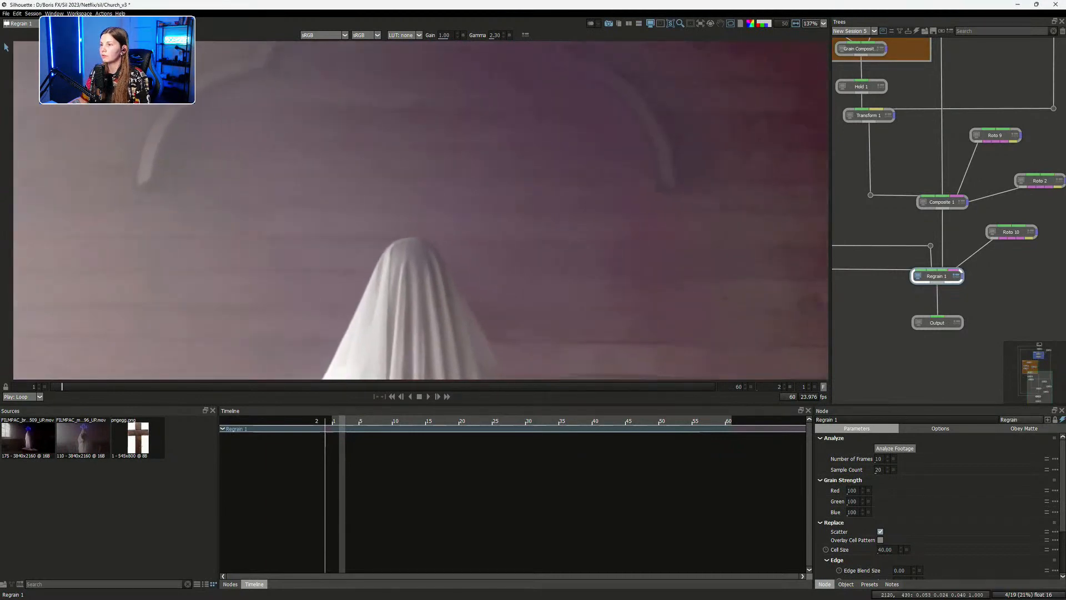
pyautogui.scroll(1, 889, 183)
pyautogui.scroll(4, 944, 222)
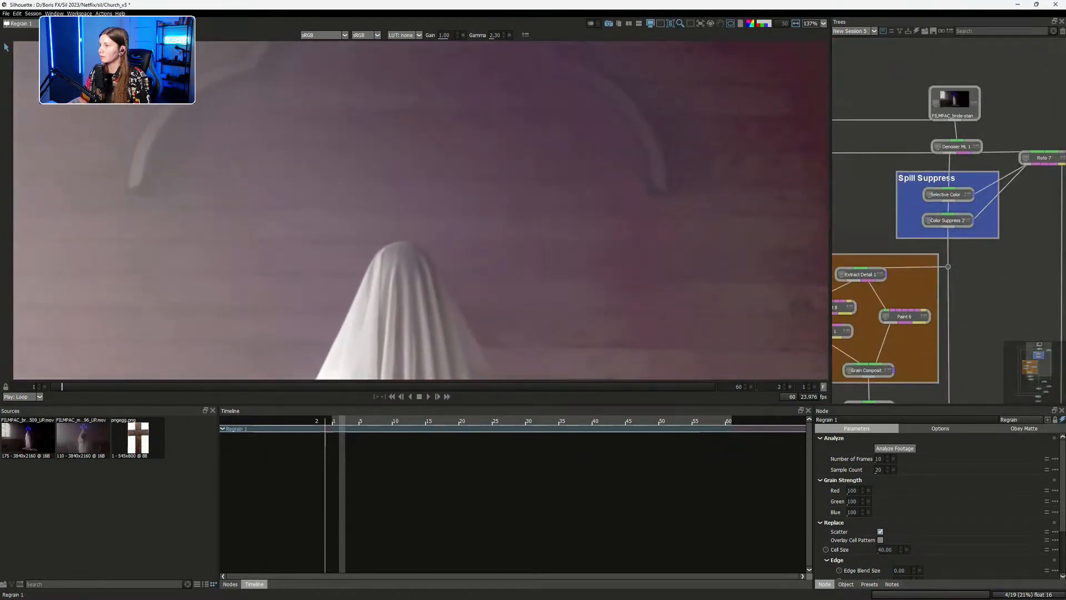
# Show the original bride clip again and examine the wall grain beside the neon cross
pyautogui.doubleClick(955, 102)
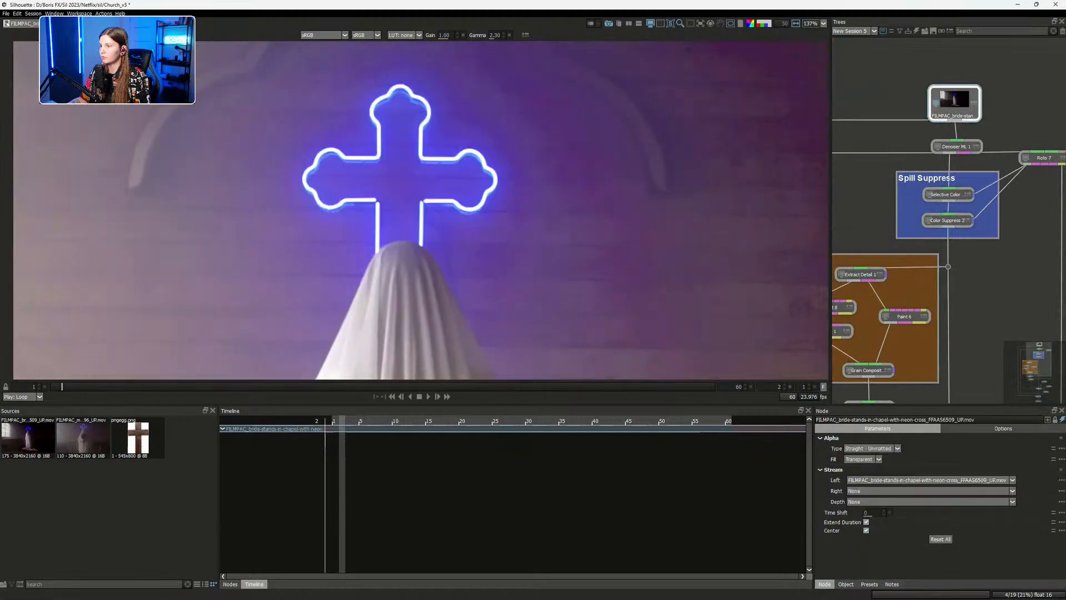
pyautogui.moveTo(534, 175); pyautogui.dragTo(403, 189)
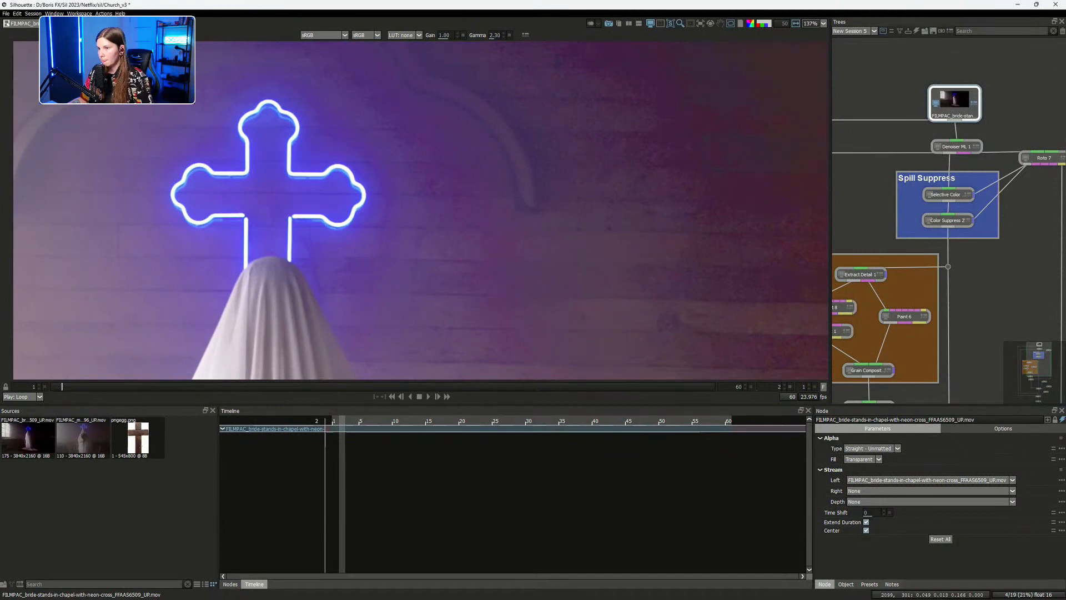
pyautogui.scroll(-4, 944, 222)
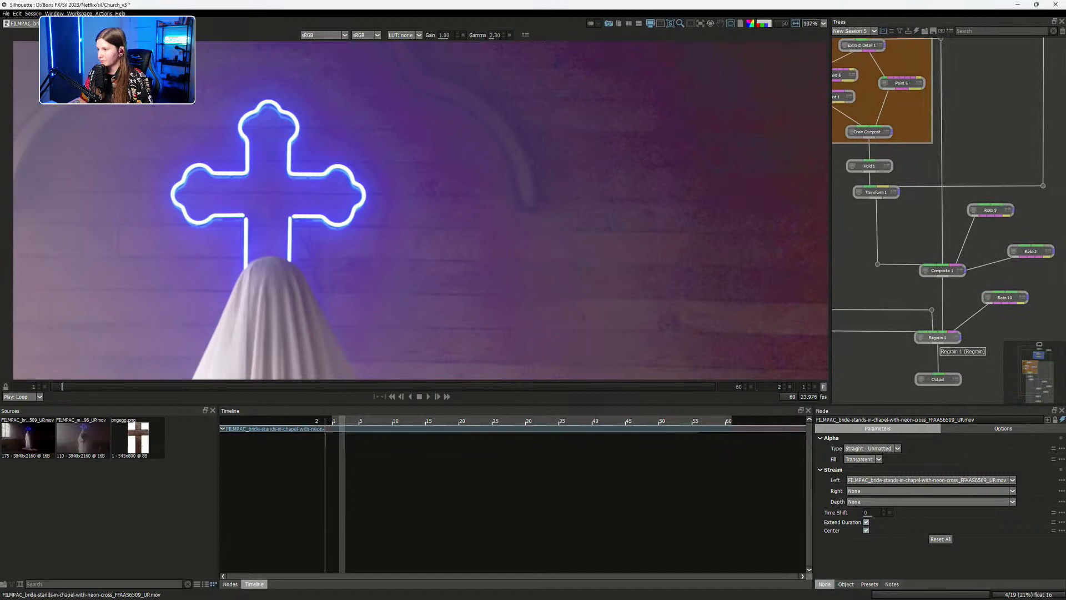
pyautogui.doubleClick(938, 337)
pyautogui.moveTo(944, 130)
pyautogui.mouseDown()
pyautogui.moveTo(949, 327)
pyautogui.moveTo(955, 132)
pyautogui.mouseUp()
pyautogui.doubleClick(952, 86)
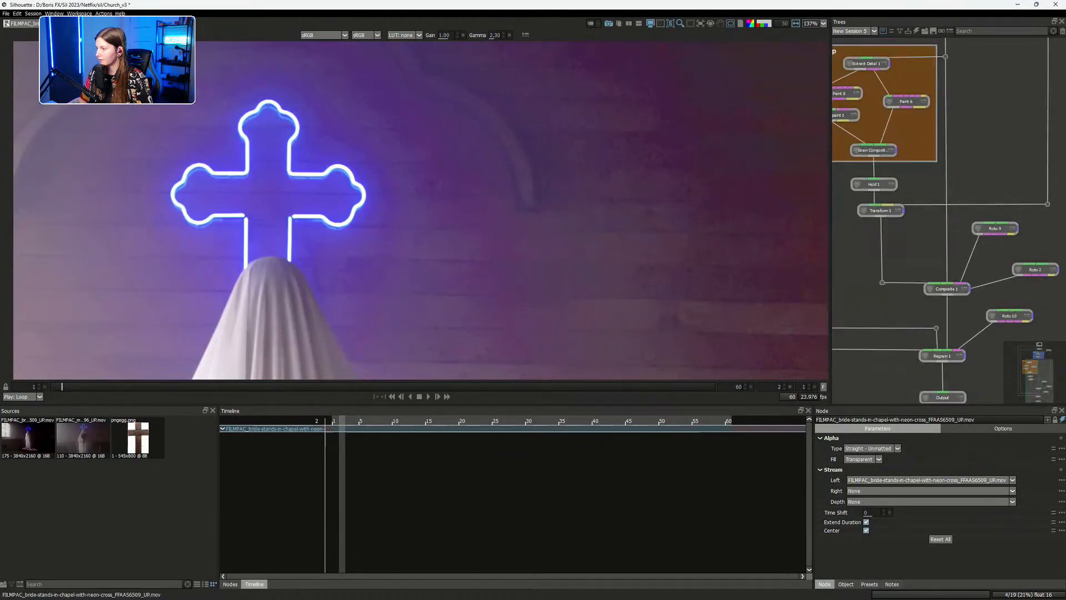
# Display Regrain 1 wiped against the original clip and compare both across the neon cross and the arch
pyautogui.doubleClick(942, 355)
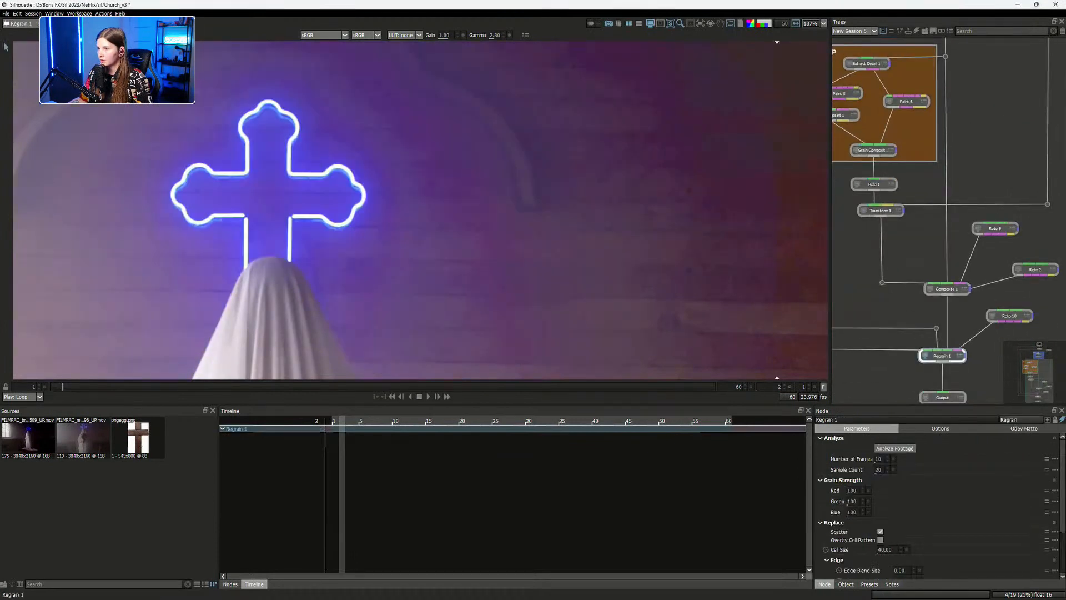
pyautogui.scroll(-2, 653, 138)
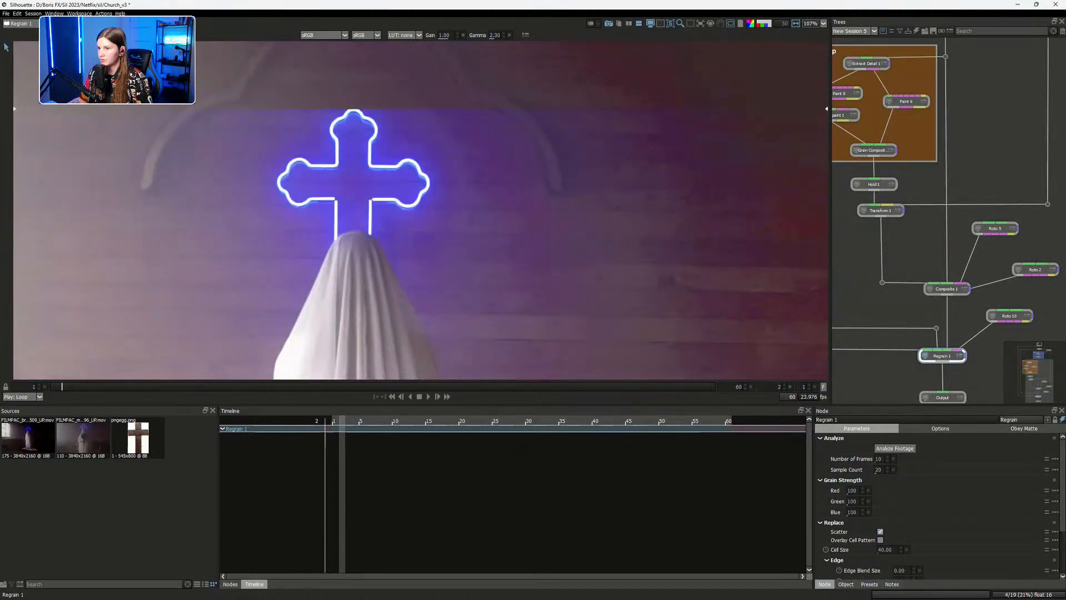
pyautogui.scroll(3, 667, 167)
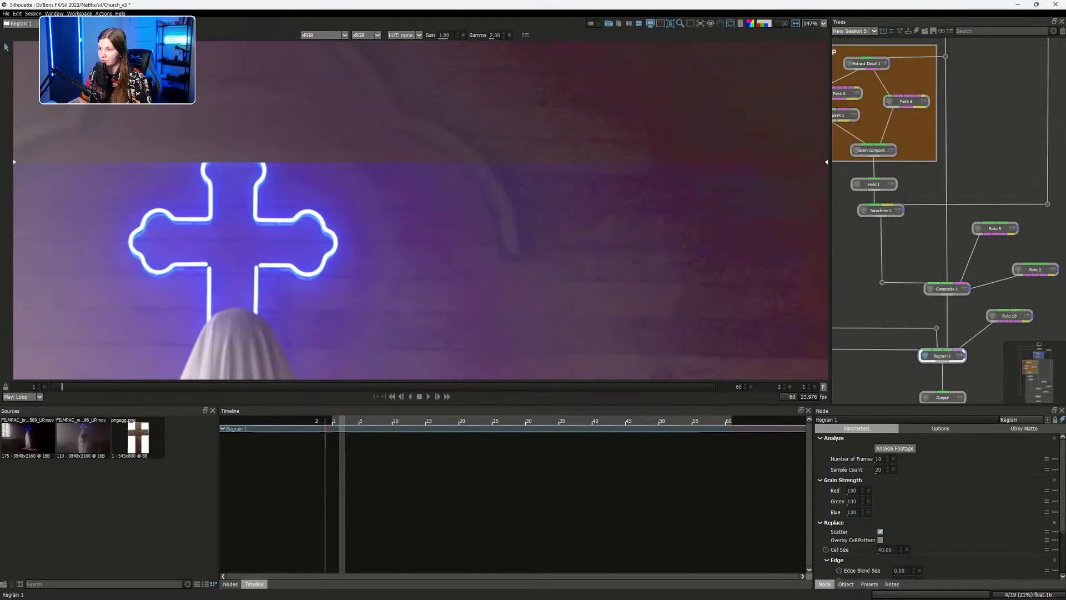
pyautogui.moveTo(294, 191); pyautogui.dragTo(583, 220)
pyautogui.scroll(-1, 582, 220)
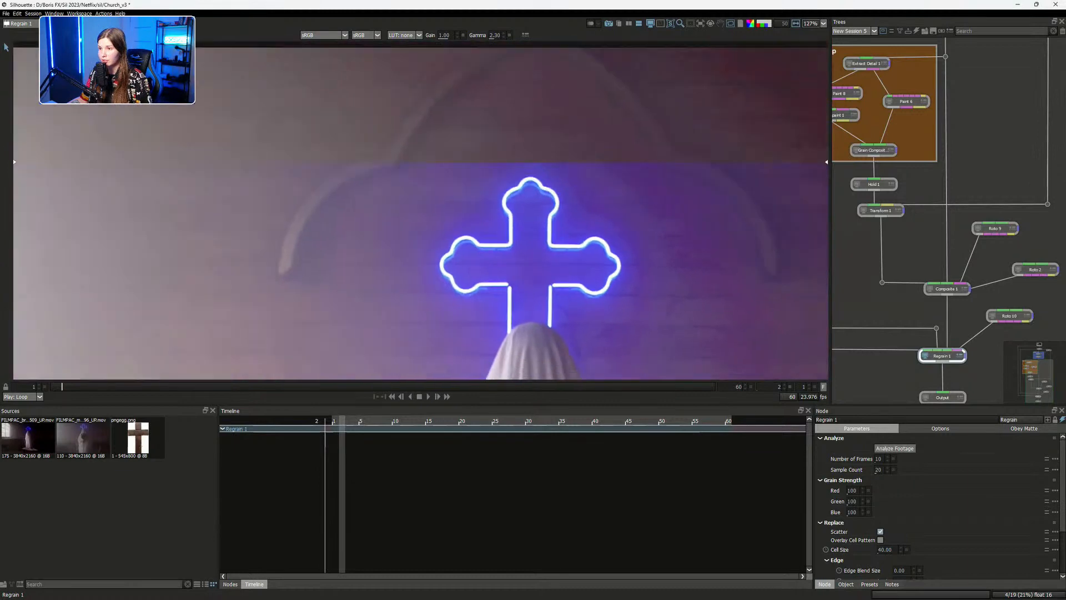
# Lower the wipe's split line below the bride's head to inspect the regrained wall, and turn the comparison off
pyautogui.moveTo(826, 162); pyautogui.dragTo(827, 362)
pyautogui.moveTo(450, 274); pyautogui.dragTo(486, 199)
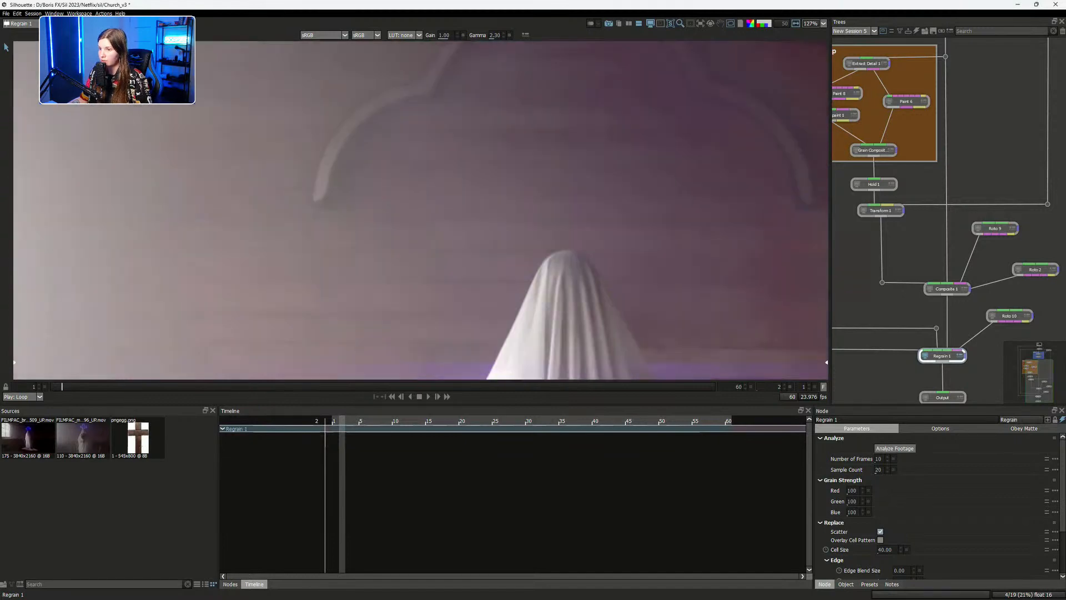
pyautogui.scroll(-1, 487, 200)
pyautogui.scroll(-5, 496, 225)
pyautogui.click(638, 24)
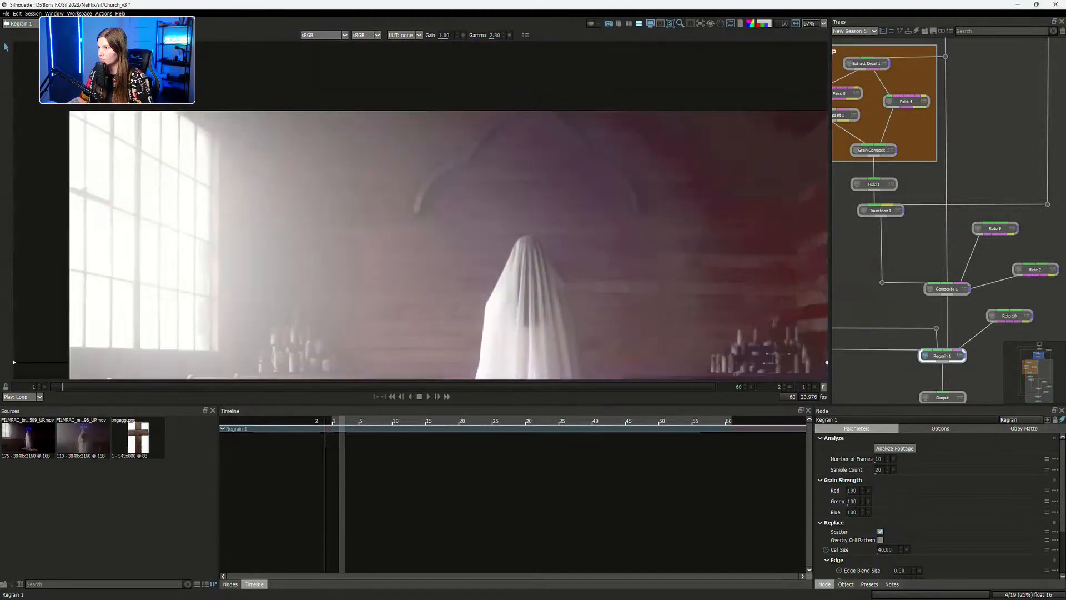
# Bring the whole chapel shot into view, play the Regrain 1 result and return to frame 1
pyautogui.moveTo(561, 233); pyautogui.dragTo(548, 181)
pyautogui.scroll(-3, 872, 528)
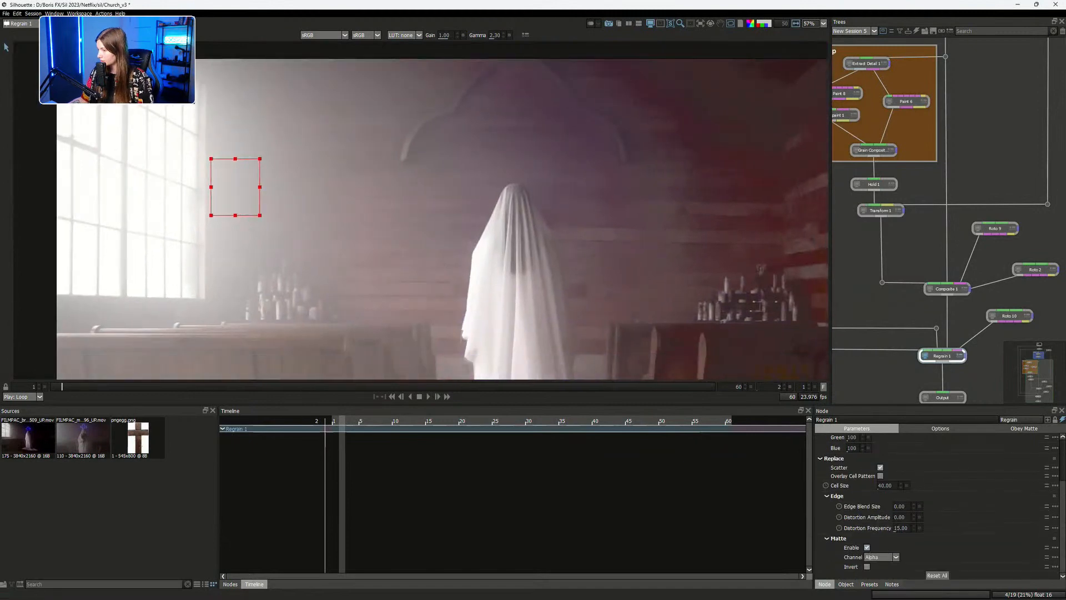
pyautogui.moveTo(489, 256); pyautogui.dragTo(474, 229)
pyautogui.press('f')
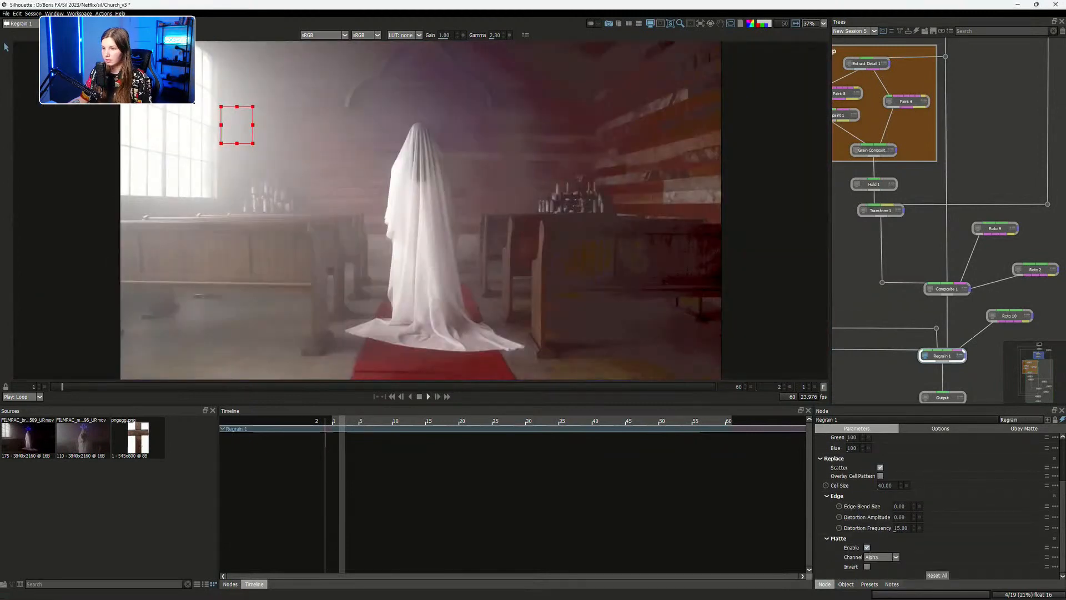
pyautogui.moveTo(444, 222); pyautogui.dragTo(474, 236)
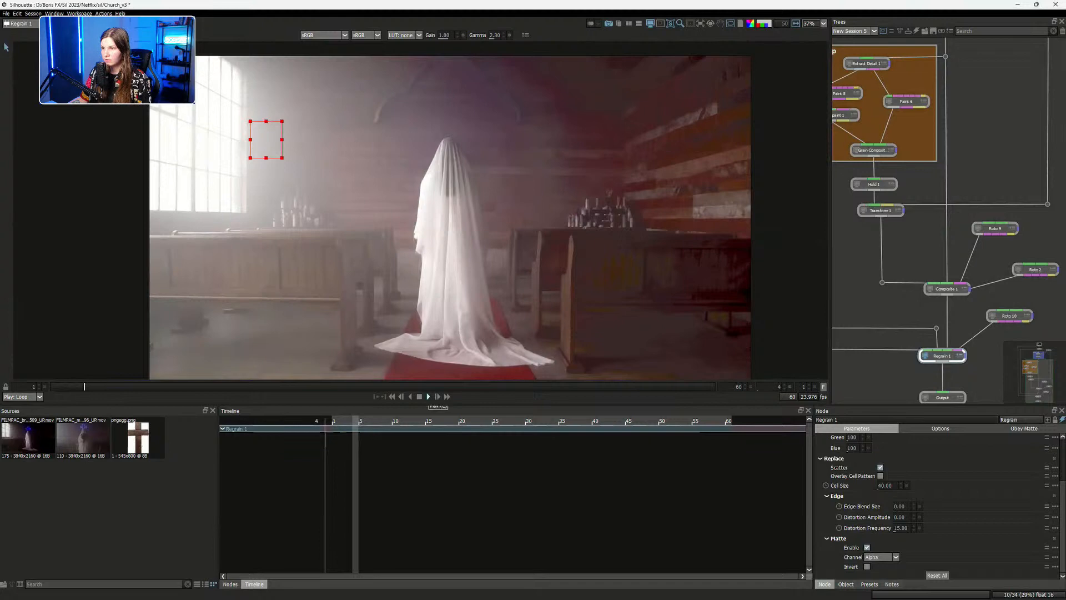
pyautogui.click(411, 397)
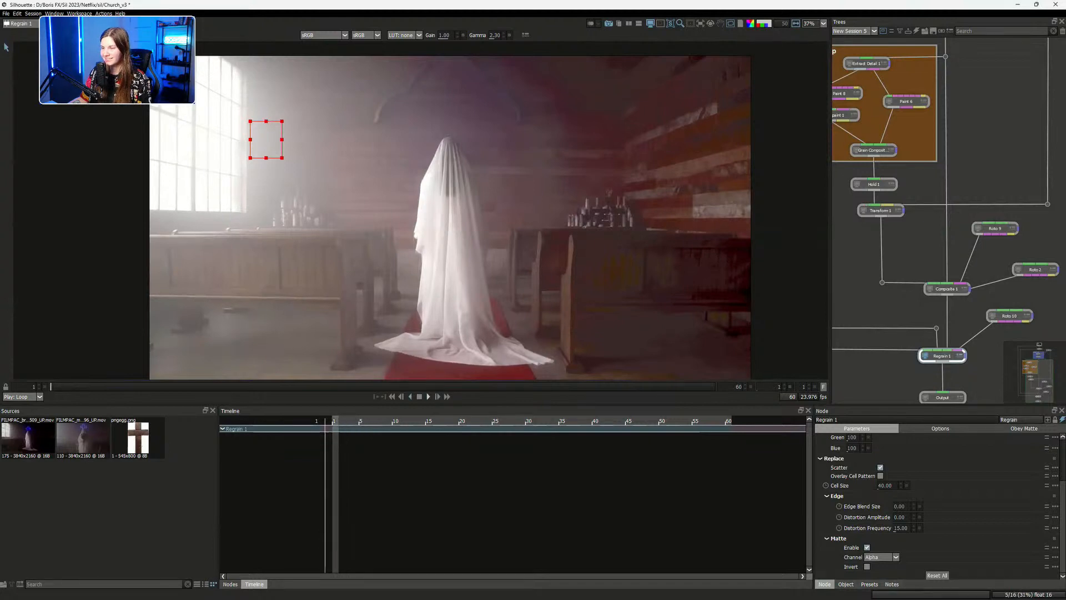
# Open the recent Girl Sunset project without saving the changes to the church project
pyautogui.press('l')
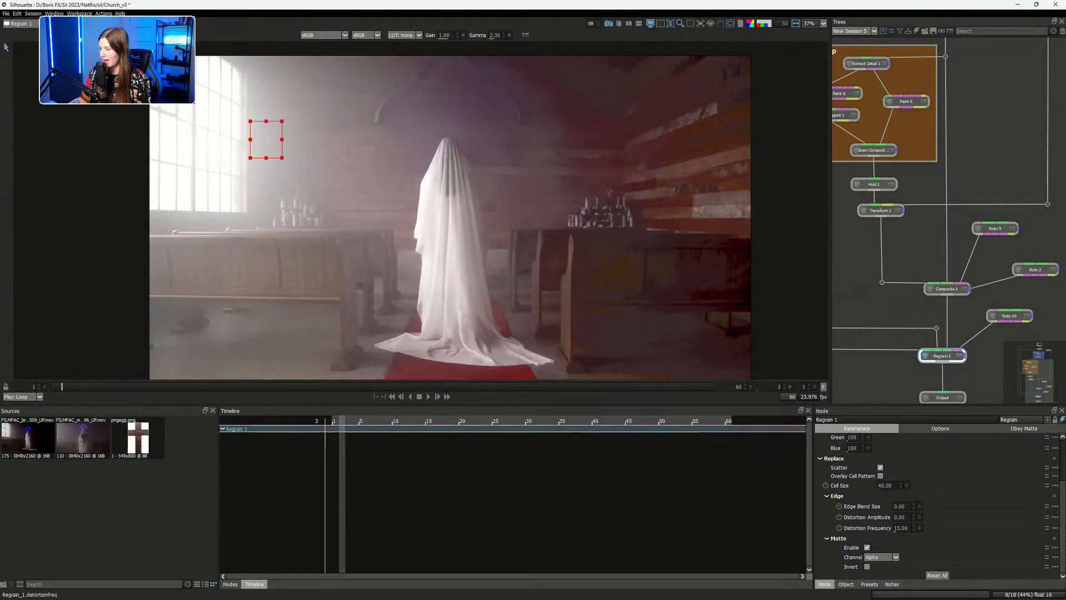
pyautogui.scroll(1, 947, 234)
pyautogui.moveTo(966, 261); pyautogui.dragTo(922, 223)
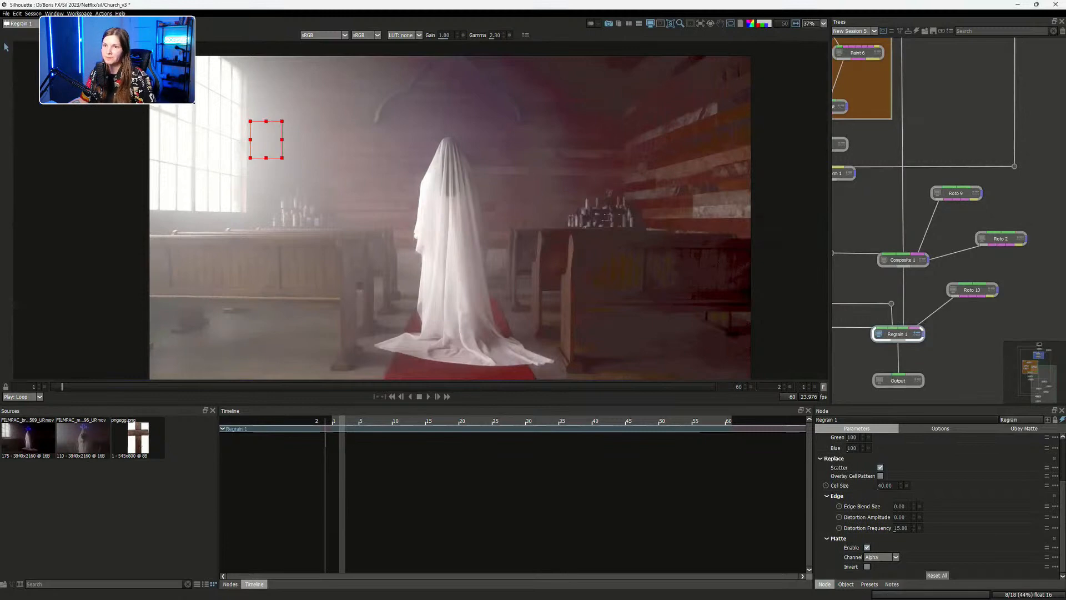
pyautogui.click(6, 14)
pyautogui.moveTo(25, 95)
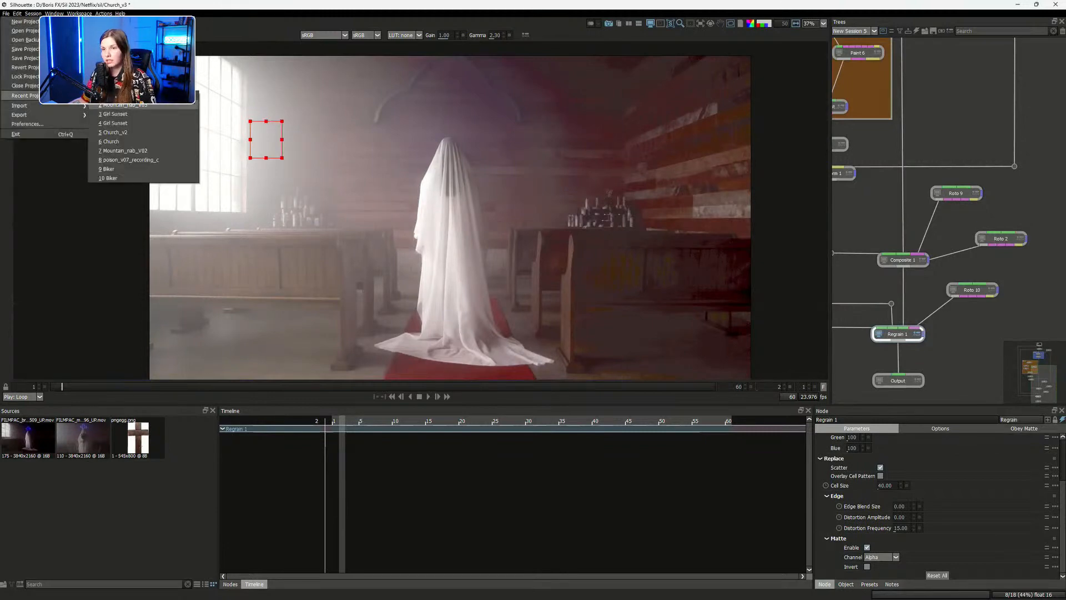
pyautogui.click(115, 114)
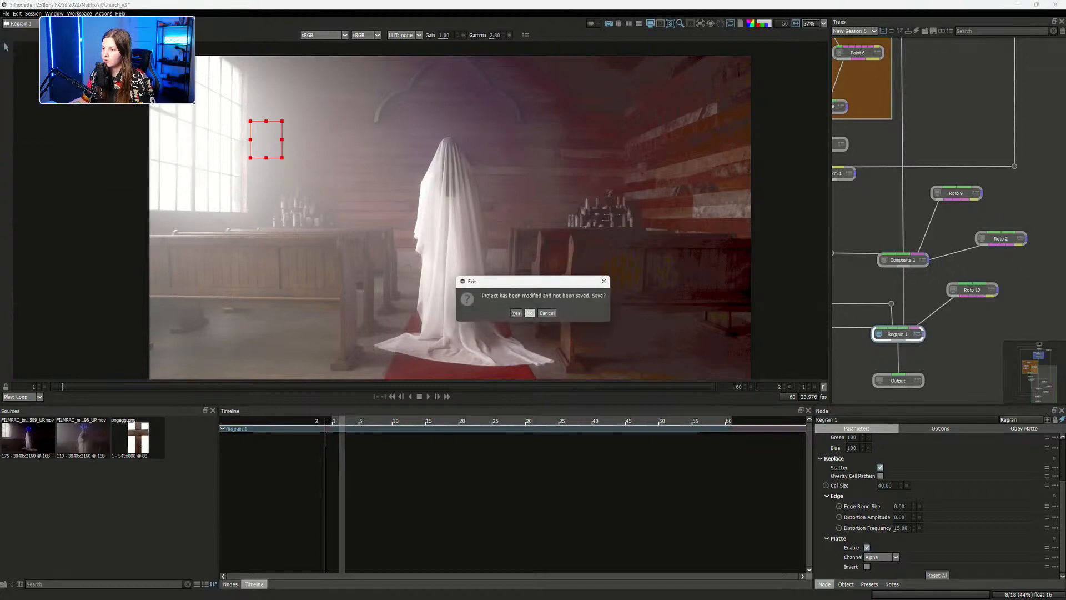
pyautogui.click(529, 313)
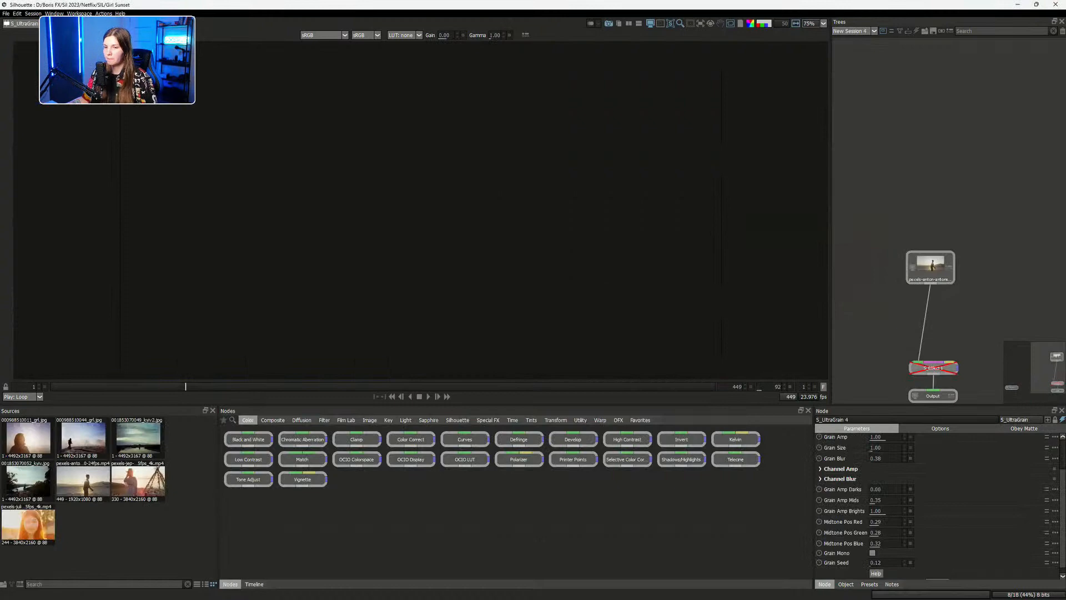
# Show the sunset couple source clip, play it from frame 1, and scrub back through the lift to the early frames
pyautogui.doubleClick(931, 268)
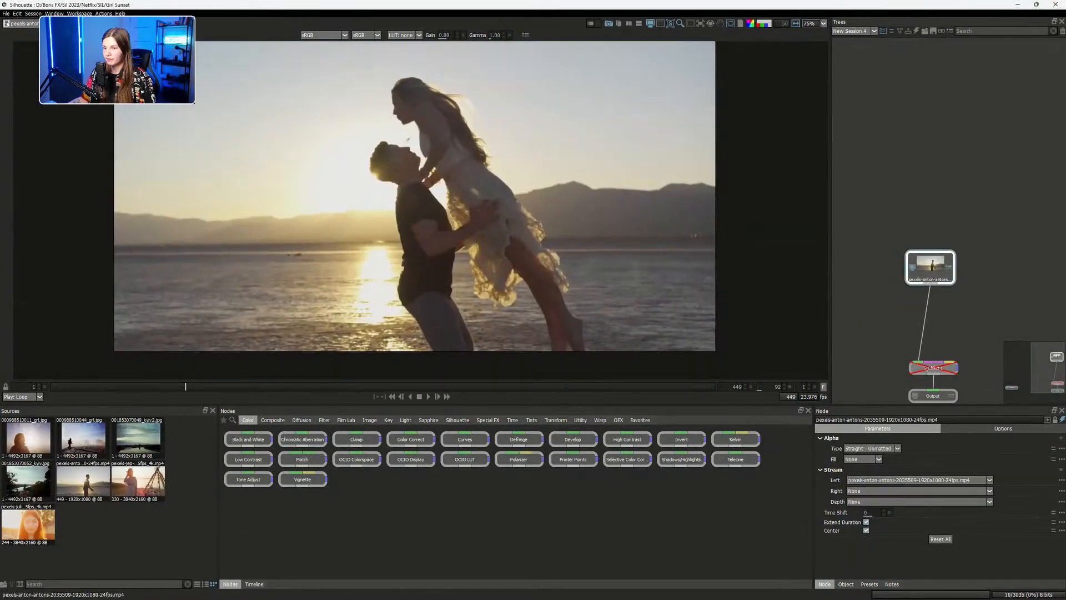
pyautogui.moveTo(165, 387); pyautogui.dragTo(51, 386)
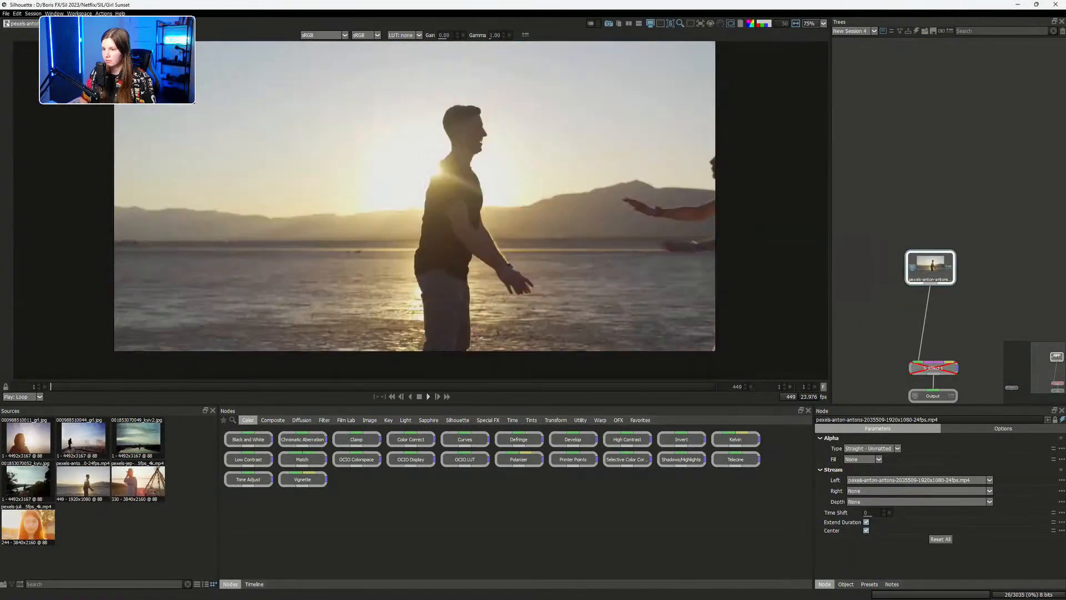
pyautogui.press('space')
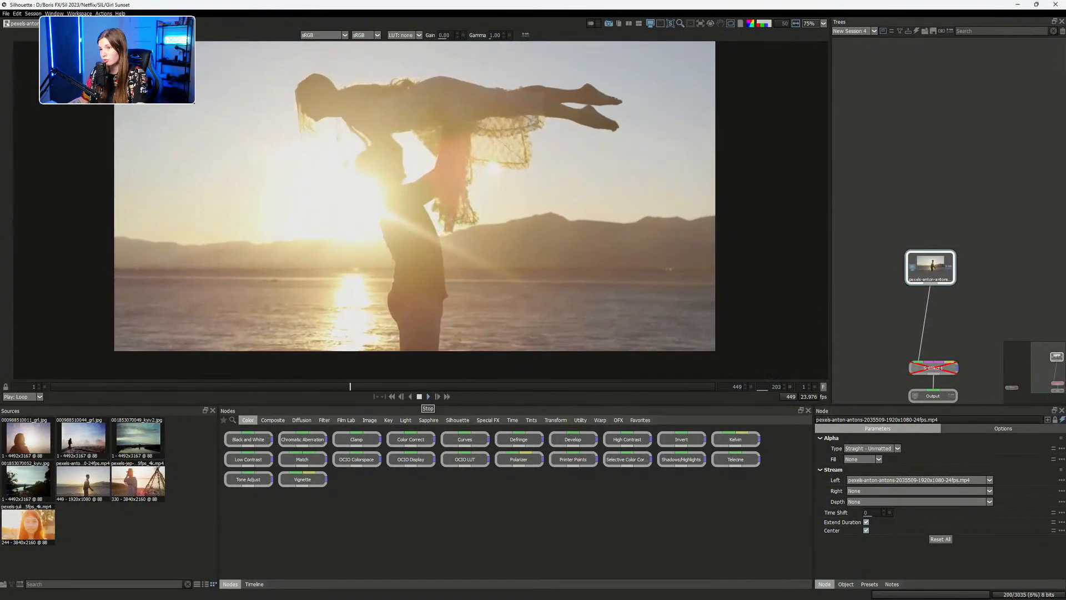
pyautogui.moveTo(442, 249); pyautogui.dragTo(438, 267)
pyautogui.click(428, 397)
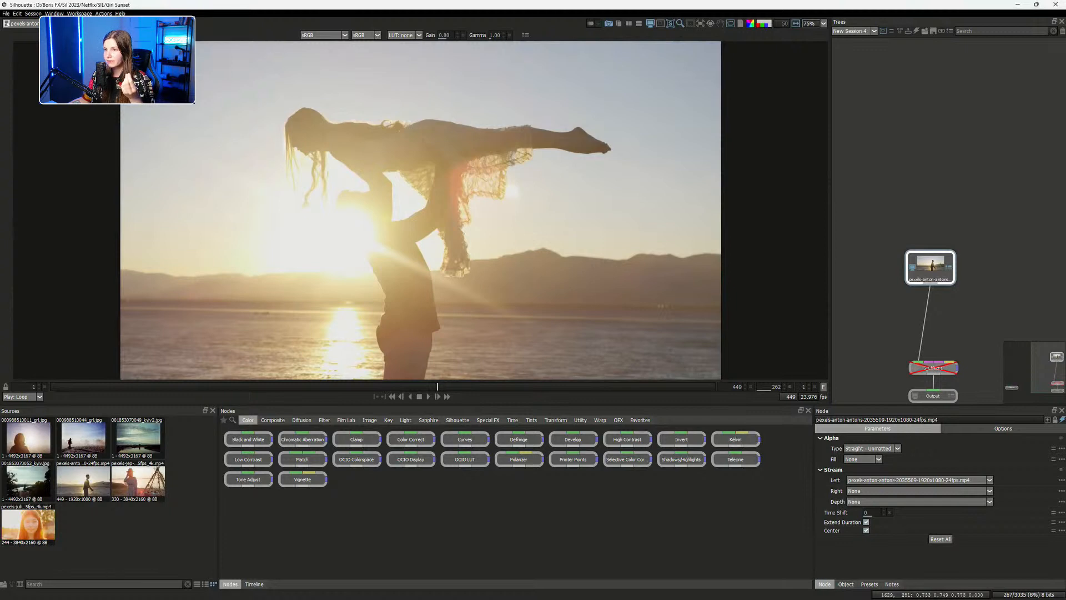
pyautogui.moveTo(438, 387); pyautogui.dragTo(309, 386)
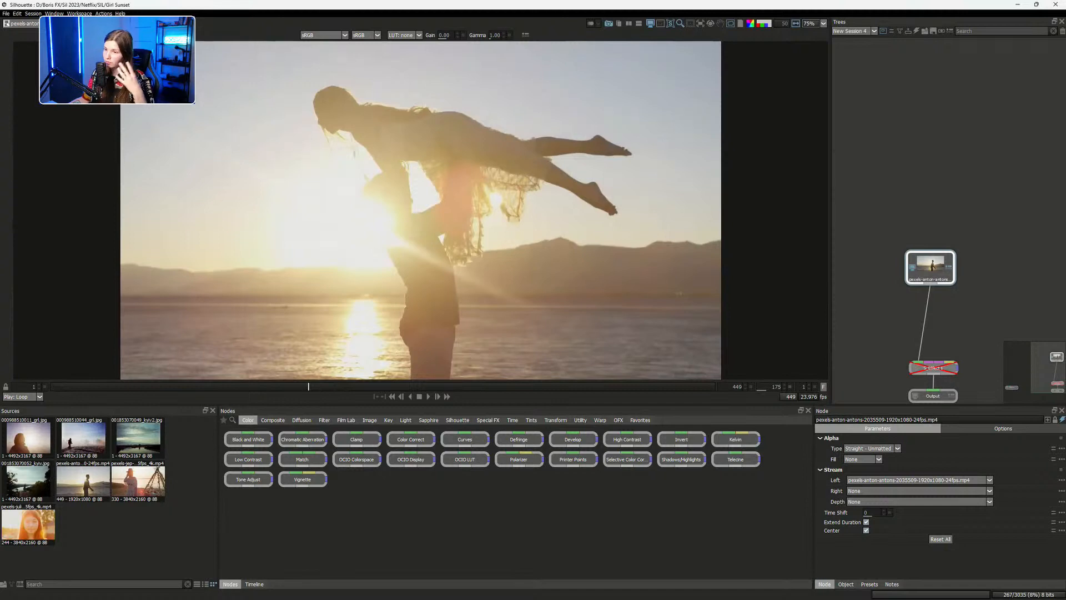
pyautogui.moveTo(309, 387); pyautogui.dragTo(59, 386)
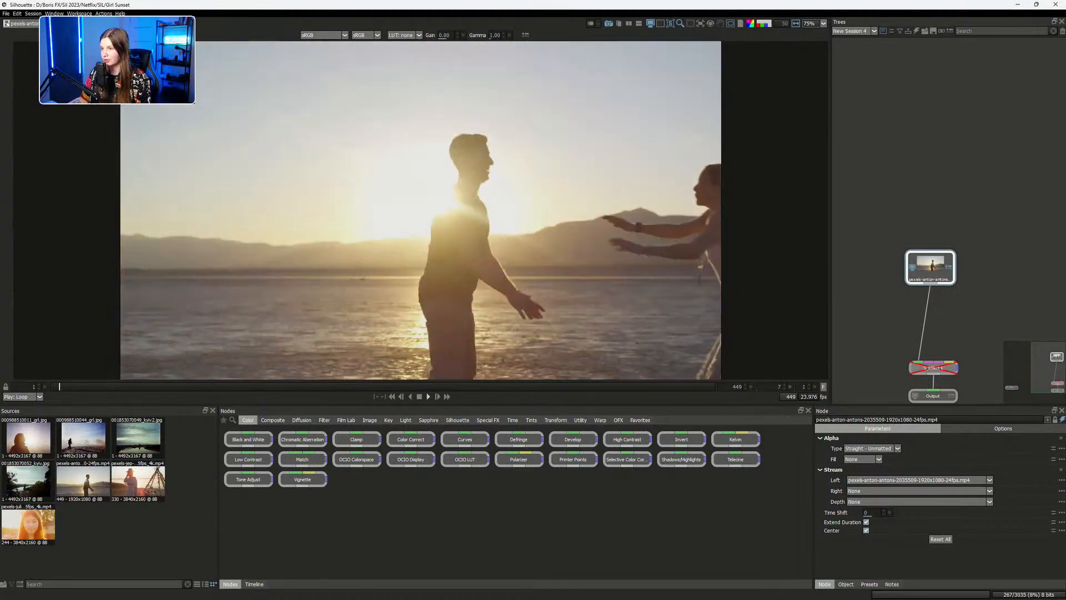
# Insert an S_UltraGrain node directly after the sunset clip and position it in the node tree above the disabled node
pyautogui.moveTo(930, 267); pyautogui.dragTo(925, 255)
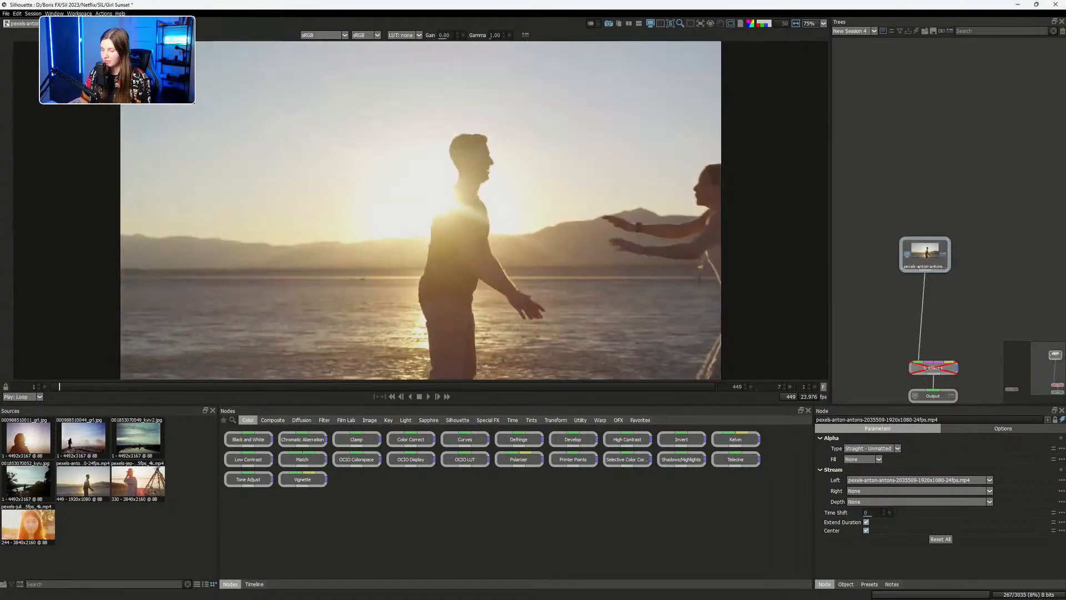
pyautogui.press('Tab')
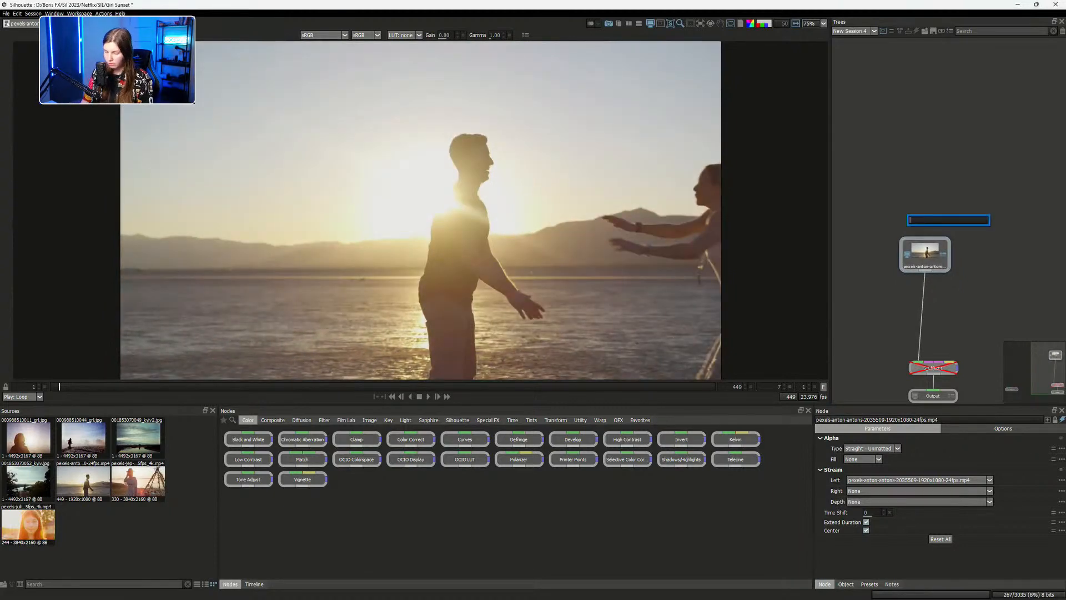
pyautogui.write('Ultragra')
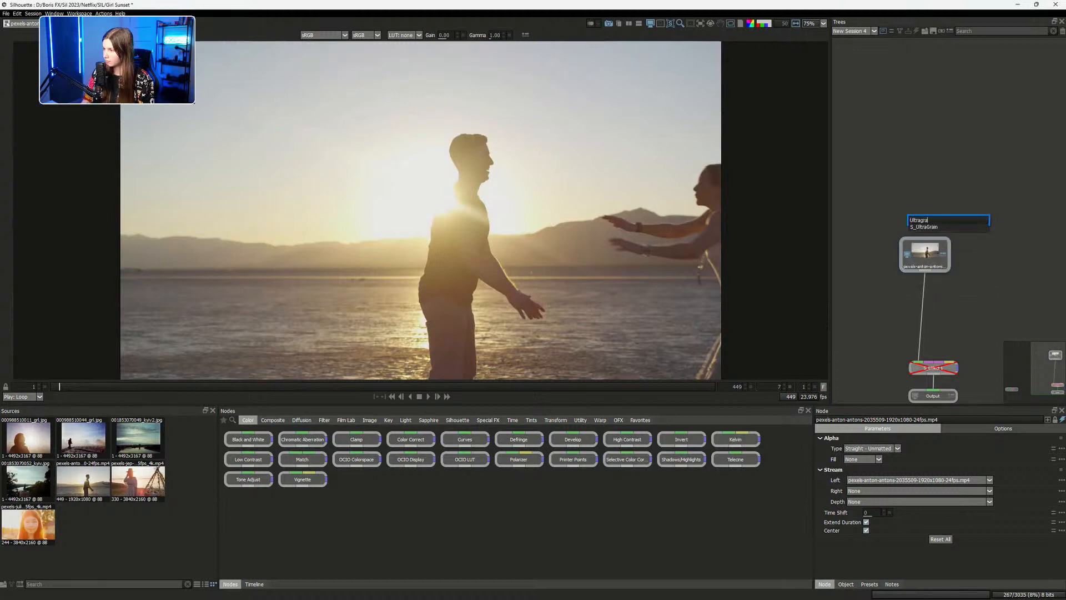
pyautogui.press('Return')
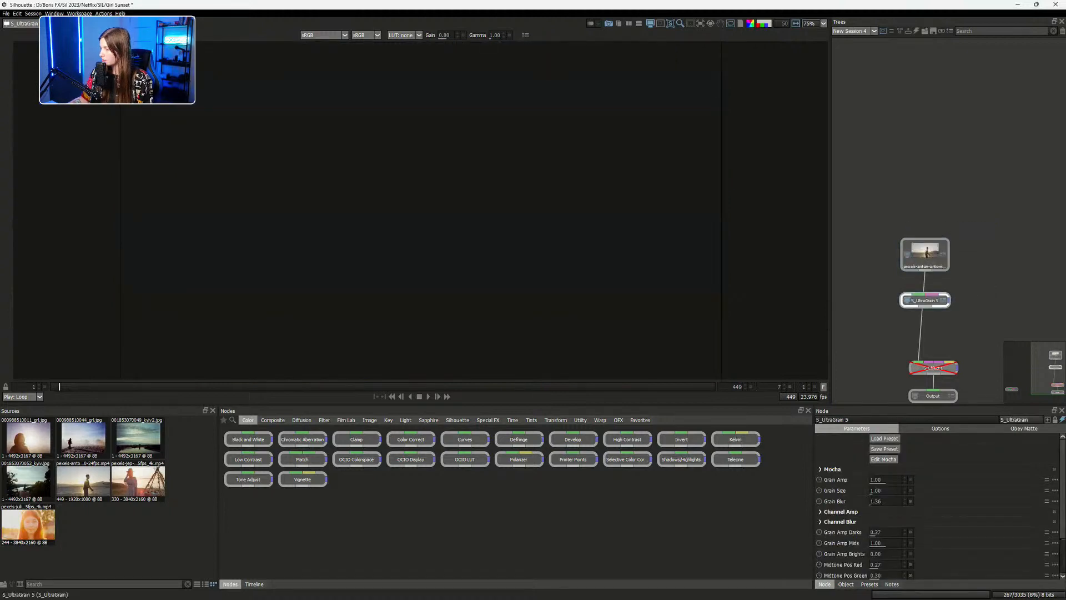
pyautogui.moveTo(924, 300); pyautogui.dragTo(930, 313)
pyautogui.moveTo(642, 251); pyautogui.dragTo(617, 248)
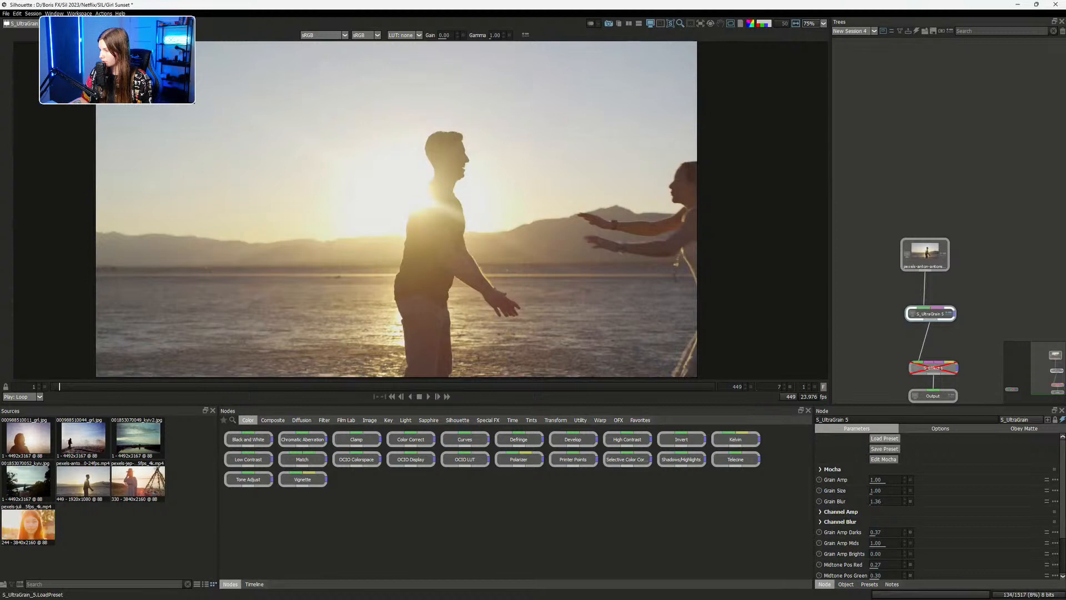
# Open the UltraGrain preset browser full screen and examine the Default grain with the split line moved over the man's head
pyautogui.click(884, 439)
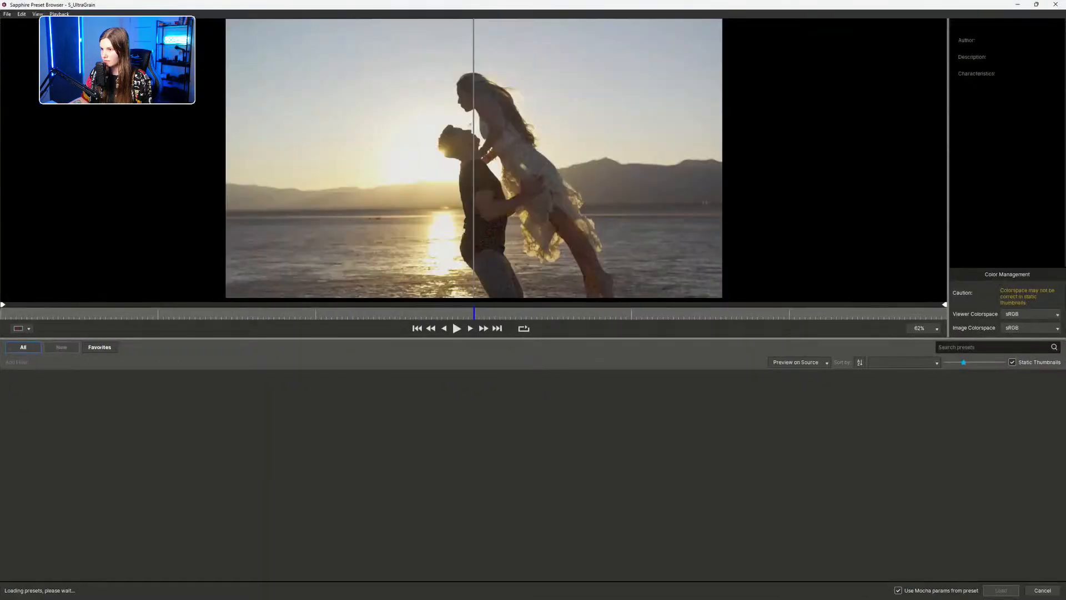
pyautogui.click(1037, 4)
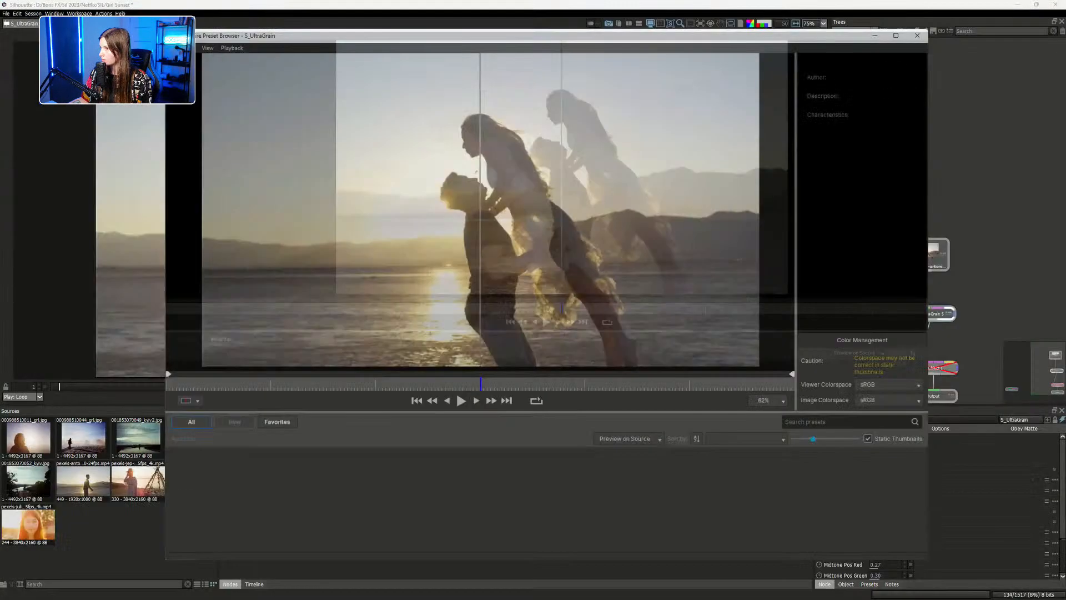
pyautogui.moveTo(667, 44); pyautogui.dragTo(567, 32)
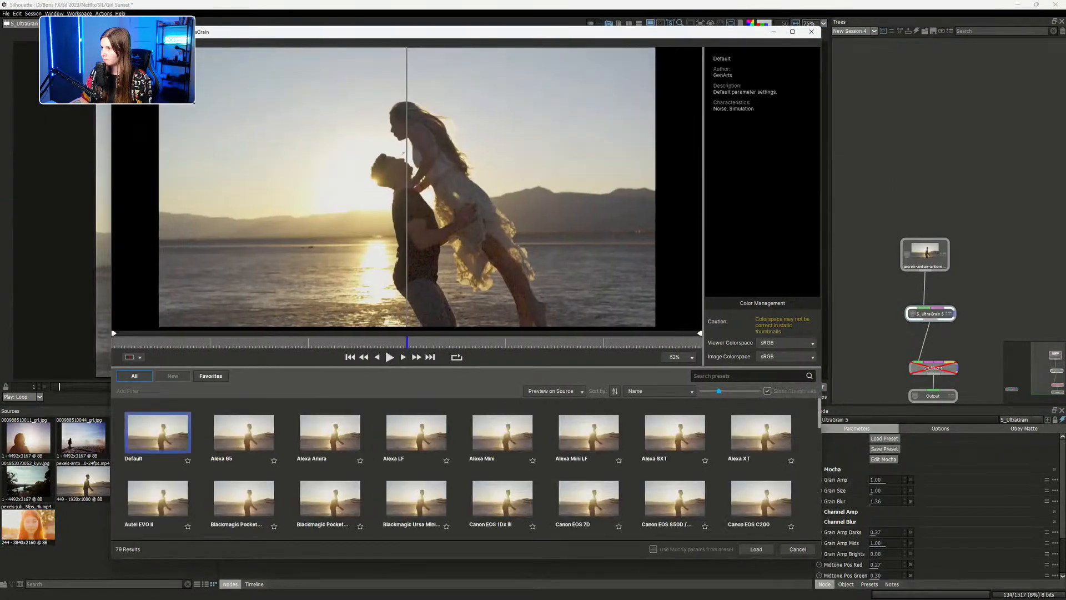
pyautogui.click(793, 31)
pyautogui.scroll(5, 525, 191)
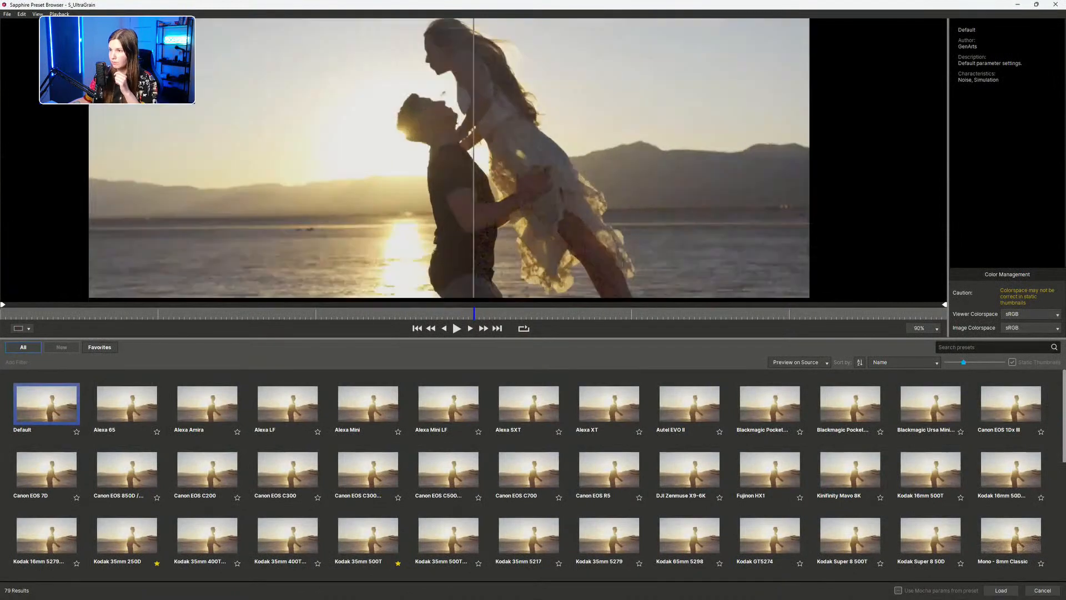
pyautogui.moveTo(474, 183); pyautogui.dragTo(353, 183)
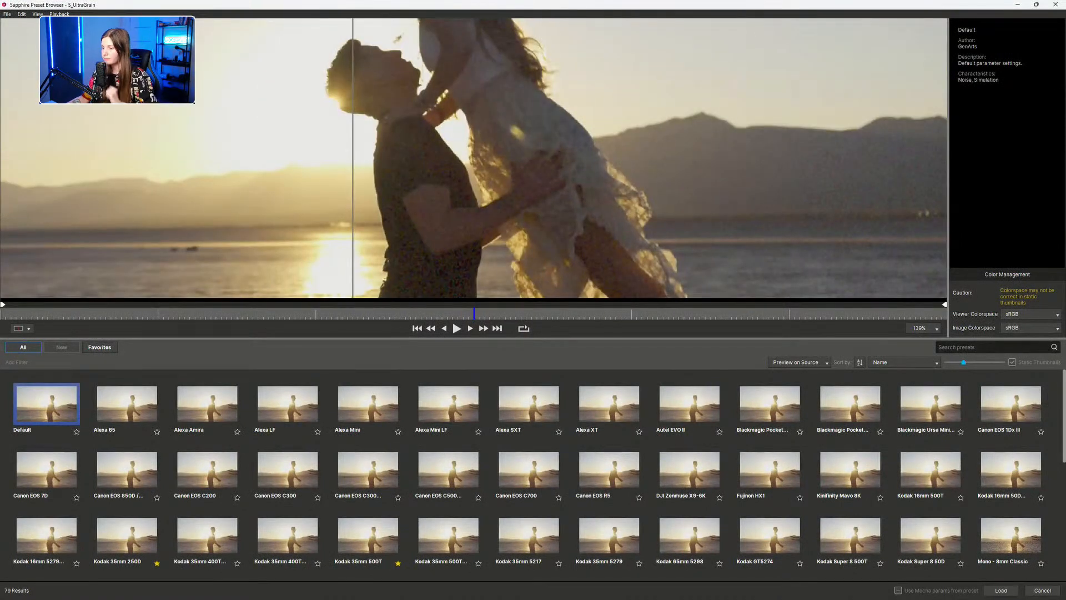
pyautogui.scroll(-3, 533, 476)
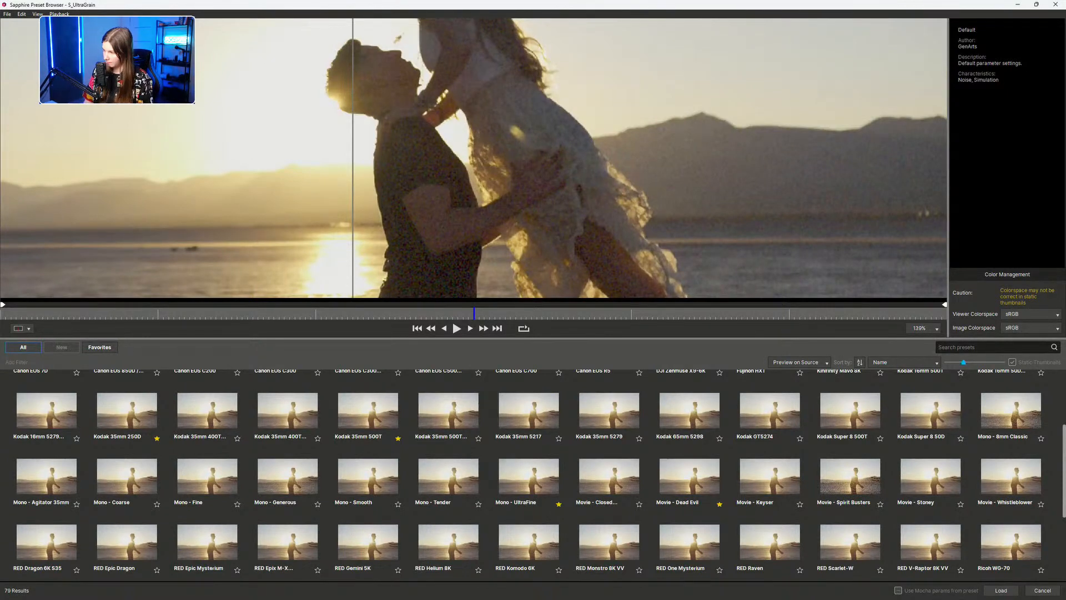
# Filter the presets by "Film" and compare Kodak 35mm 250D, 400T Generic Expired, 500T, 5279 and GT5274 against the source
pyautogui.write('Film')
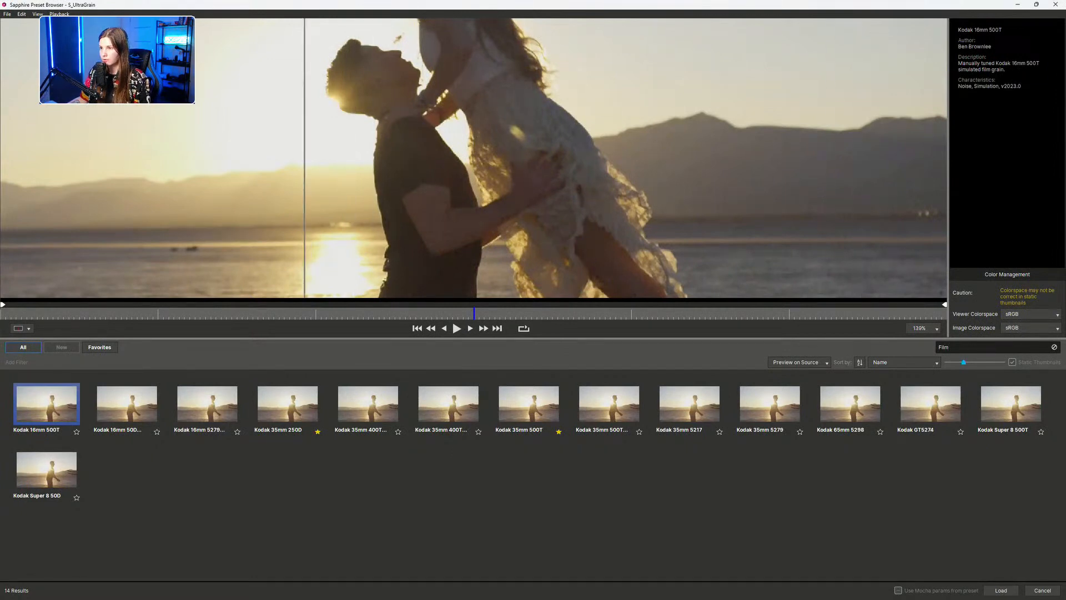
pyautogui.click(288, 405)
pyautogui.click(448, 404)
pyautogui.scroll(-4, 541, 216)
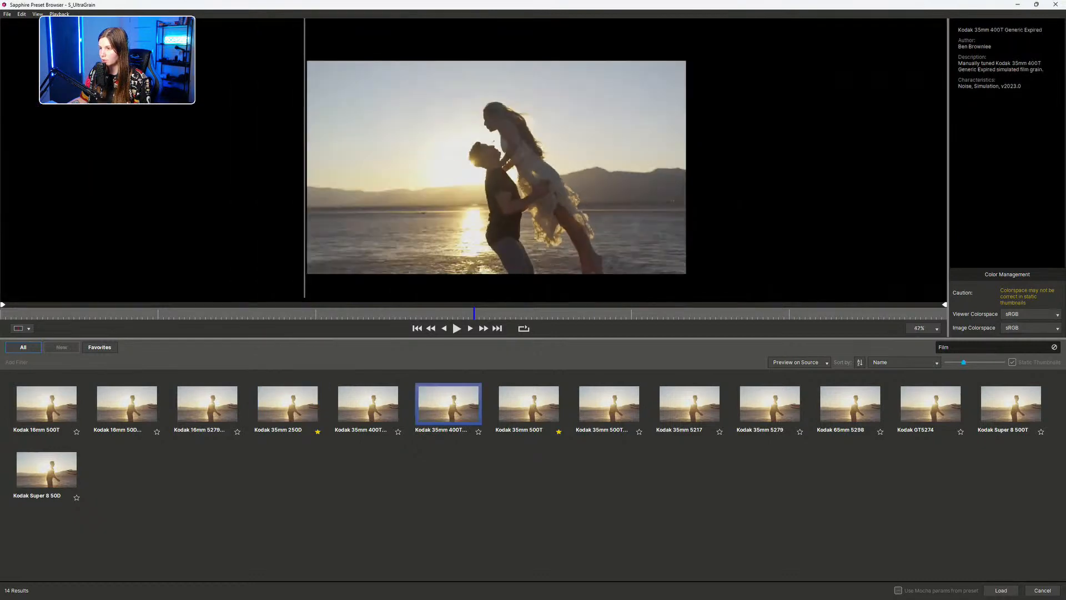
pyautogui.scroll(2, 542, 216)
pyautogui.click(529, 404)
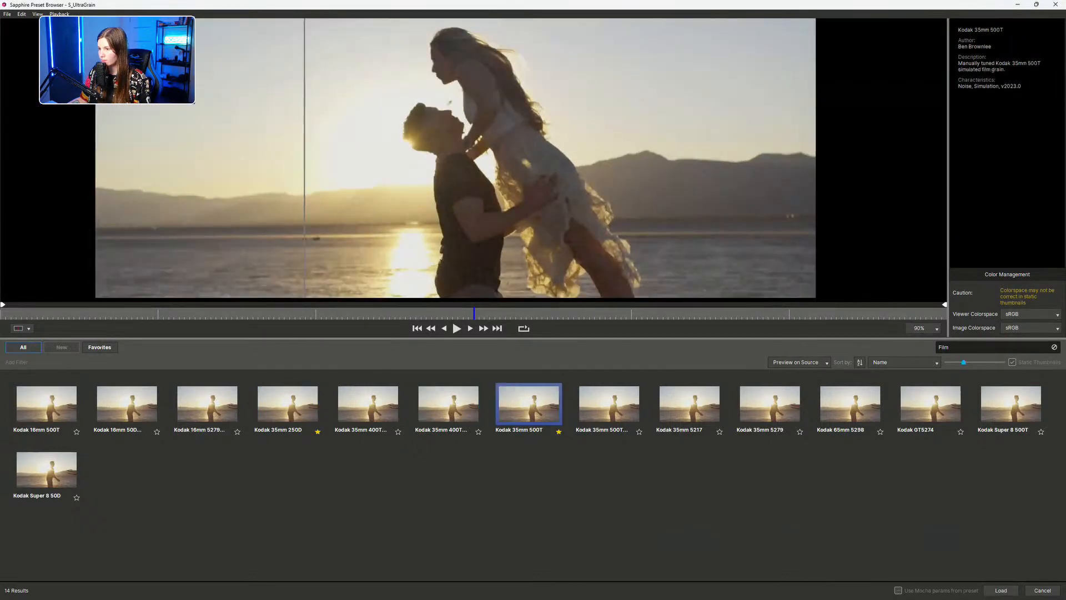
pyautogui.click(770, 404)
pyautogui.click(931, 404)
pyautogui.scroll(5, 399, 216)
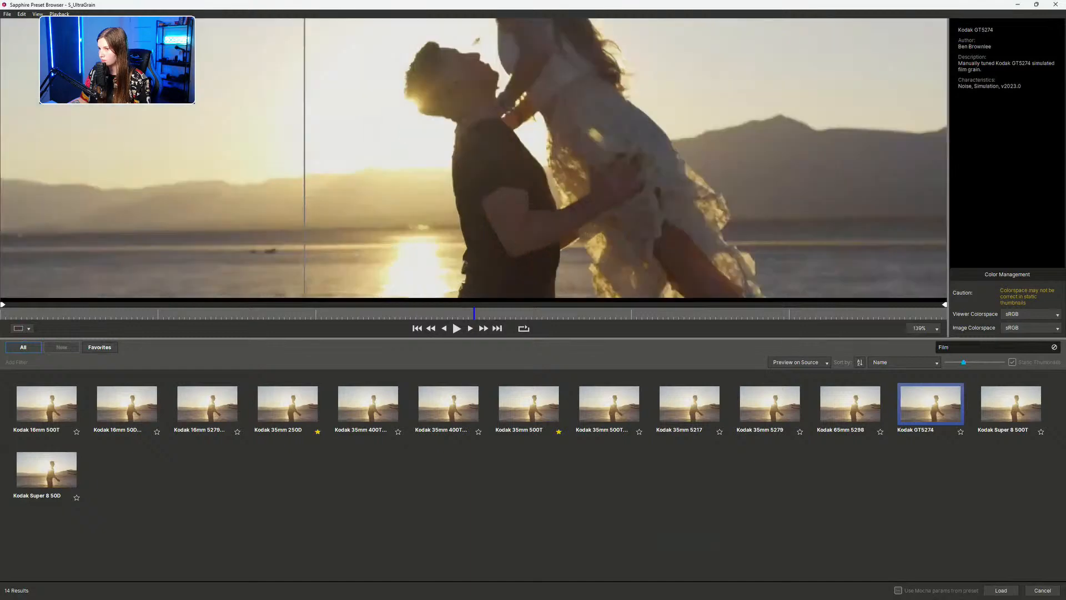
pyautogui.moveTo(305, 216); pyautogui.dragTo(425, 216)
# Preview both Kodak 35mm 400T presets up close, load the first one, and show the grained clip at frame 242
pyautogui.click(449, 405)
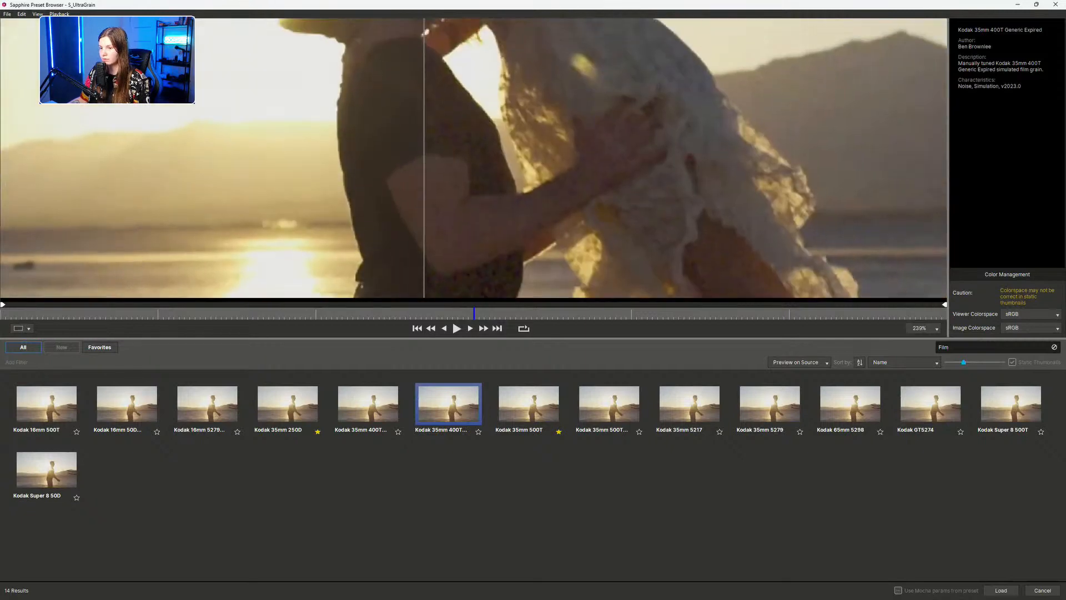
pyautogui.click(369, 404)
pyautogui.scroll(-10, 493, 159)
pyautogui.scroll(5, 494, 158)
pyautogui.moveTo(424, 167)
pyautogui.mouseDown()
pyautogui.moveTo(486, 166)
pyautogui.moveTo(356, 166)
pyautogui.moveTo(431, 167)
pyautogui.mouseUp()
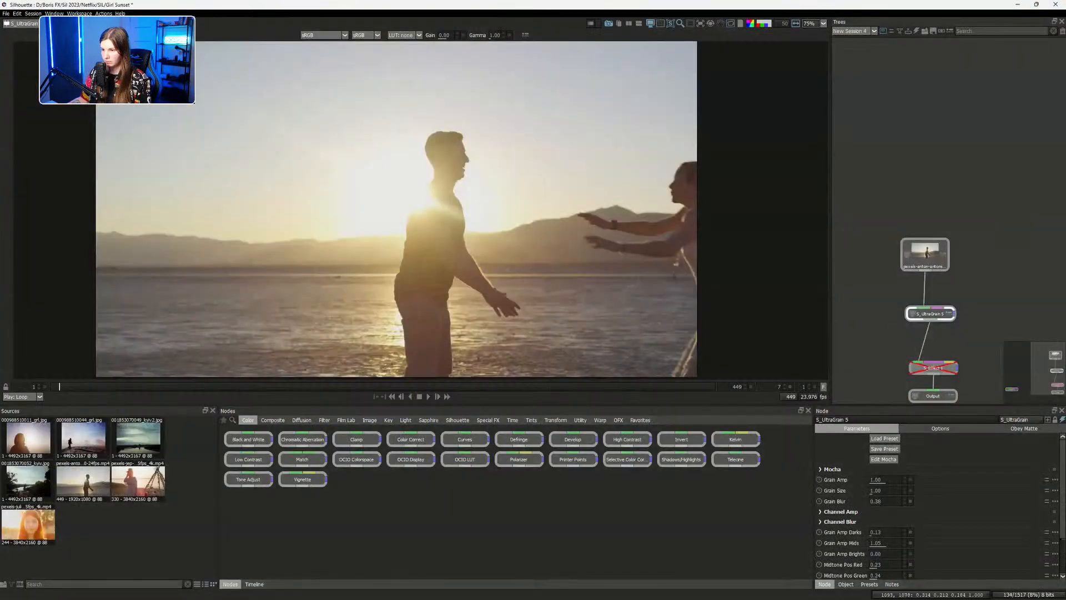
pyautogui.moveTo(439, 386); pyautogui.dragTo(408, 386)
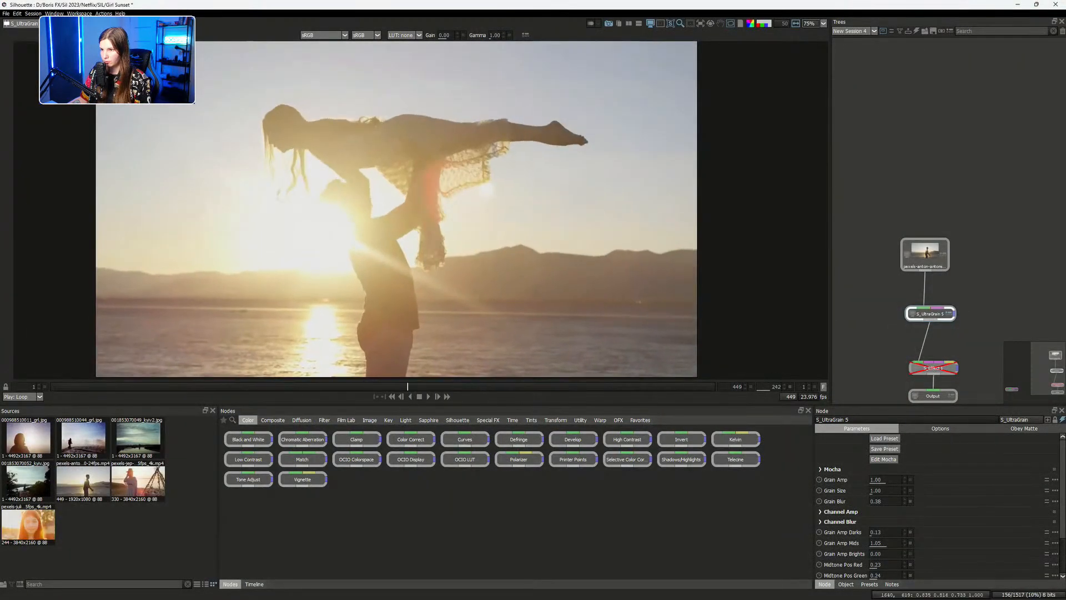
pyautogui.moveTo(419, 243); pyautogui.dragTo(465, 228)
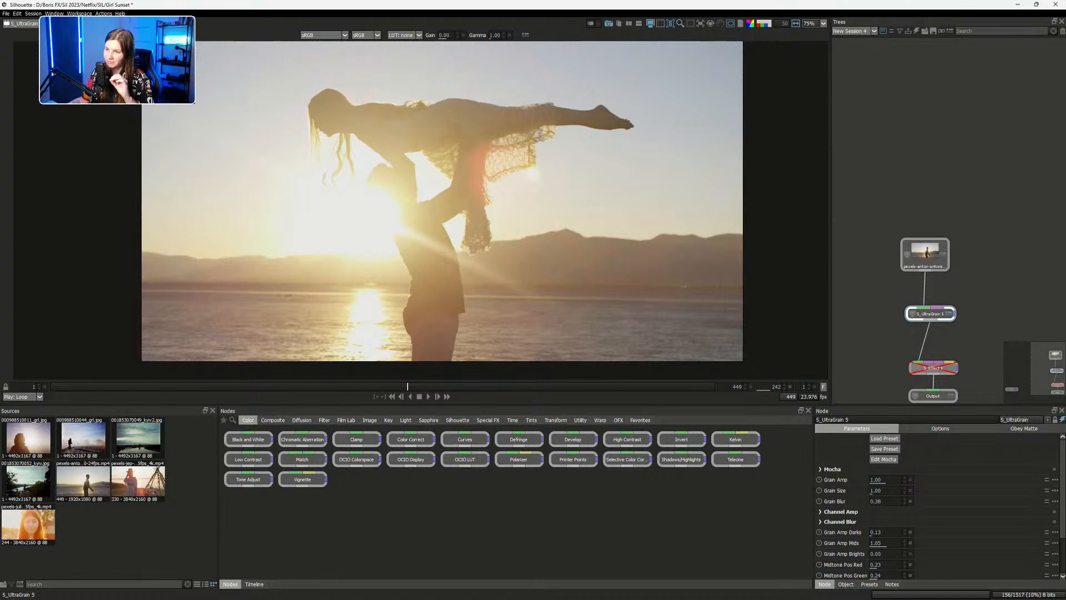
pyautogui.click(138, 438)
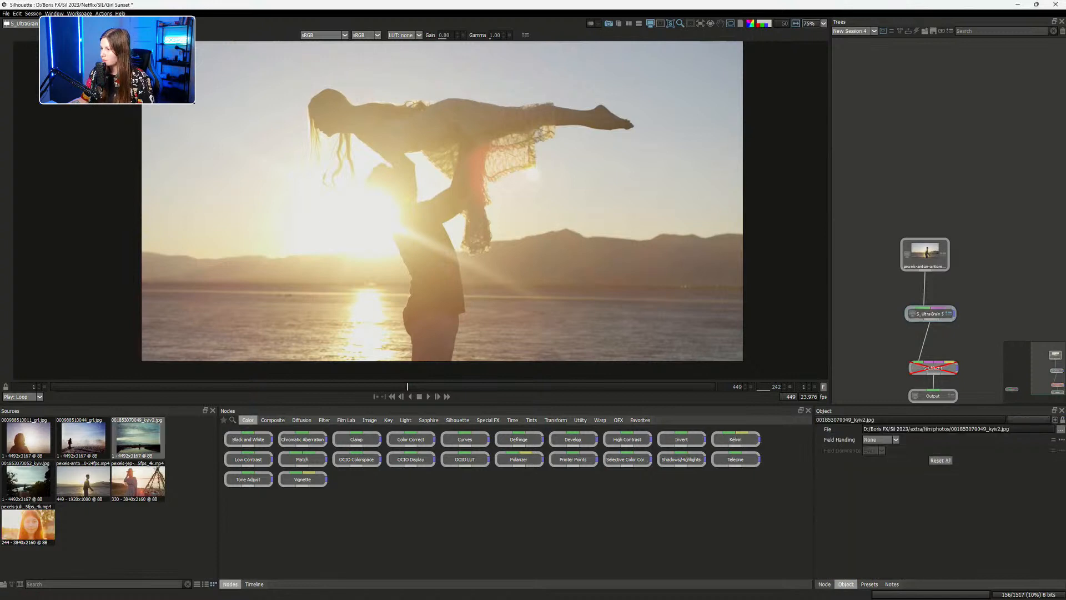
pyautogui.moveTo(137, 438); pyautogui.dragTo(887, 247)
pyautogui.moveTo(500, 198); pyautogui.dragTo(489, 175)
pyautogui.scroll(-3, 489, 175)
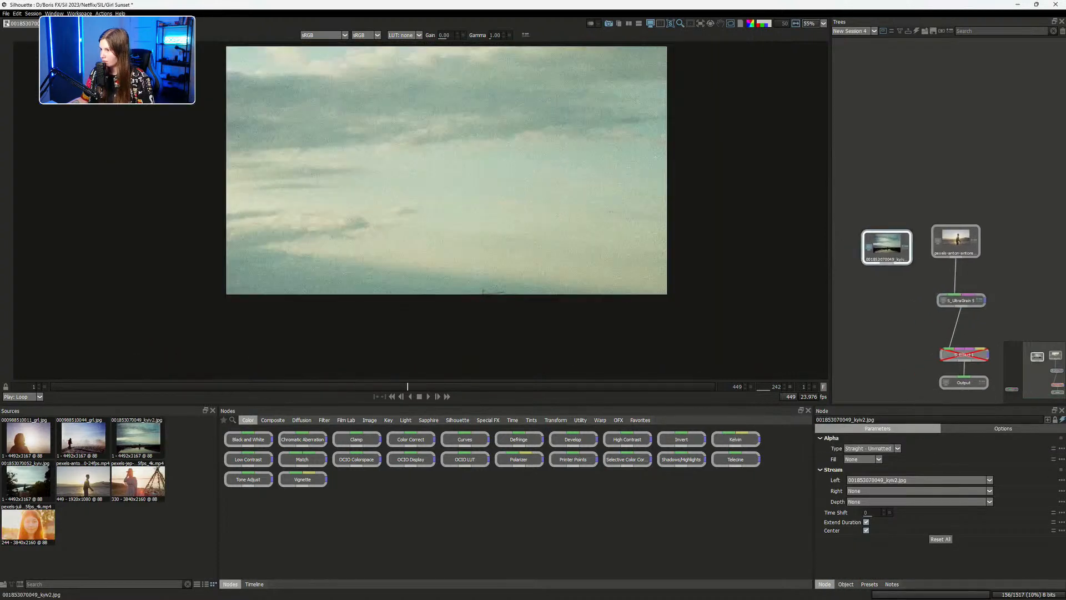
# Add a Transform node to the film sky photo
pyautogui.press('Tab')
pyautogui.write('t')
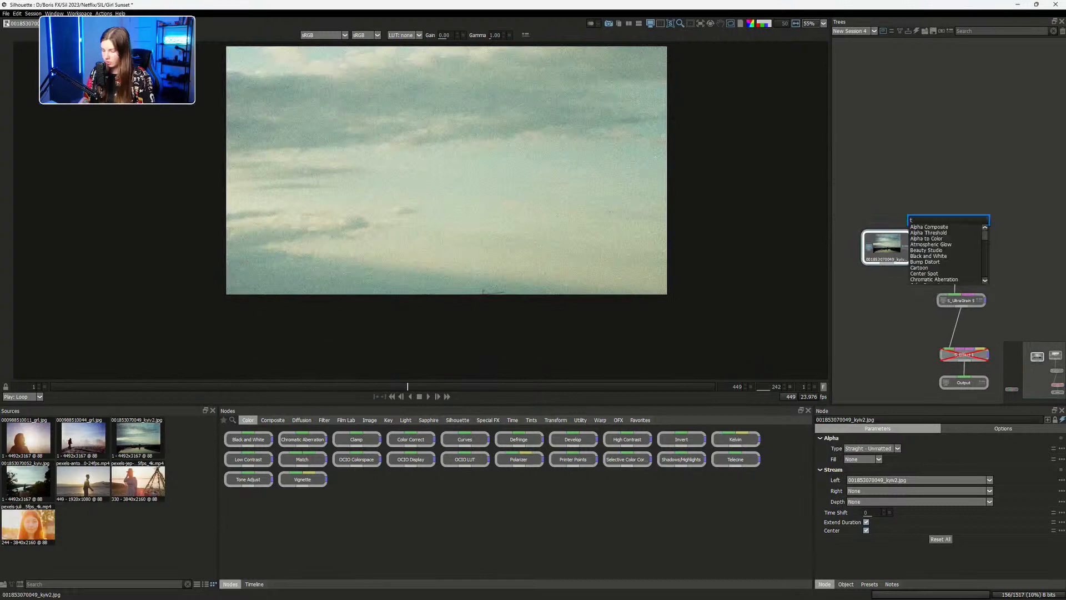
pyautogui.write('rans')
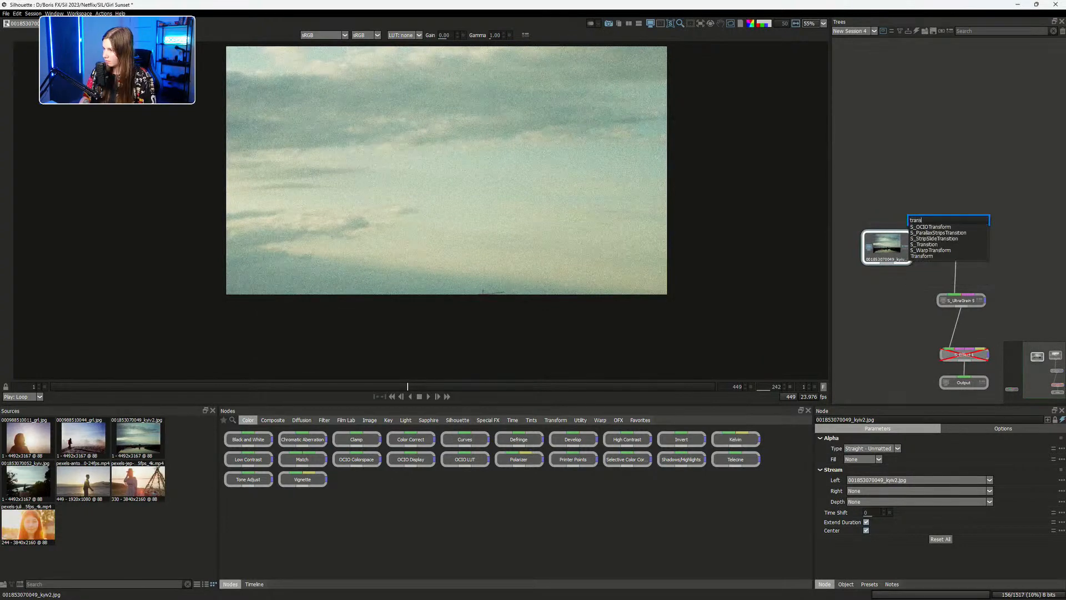
pyautogui.press('Down')
pyautogui.press('Down')
pyautogui.press('Down')
pyautogui.press('Down')
pyautogui.press('Down')
pyautogui.press('Down')
pyautogui.press('Return')
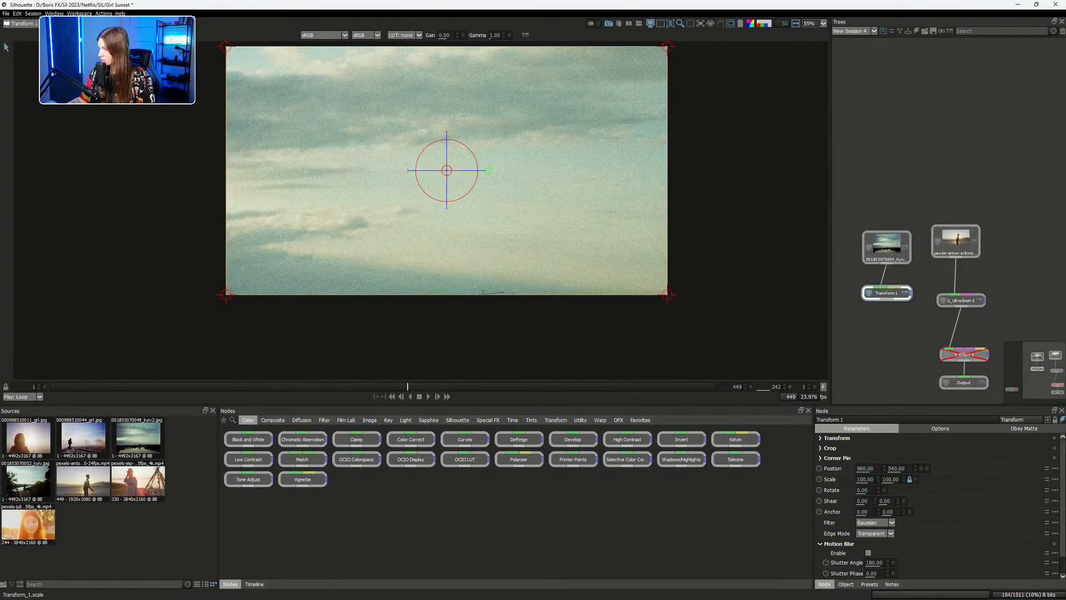
# Scale the film photo down to 42 and move it with its Transform node slightly away from the sunset branch
pyautogui.moveTo(865, 479); pyautogui.dragTo(833, 479)
pyautogui.scroll(4, 472, 185)
pyautogui.scroll(-1, 473, 187)
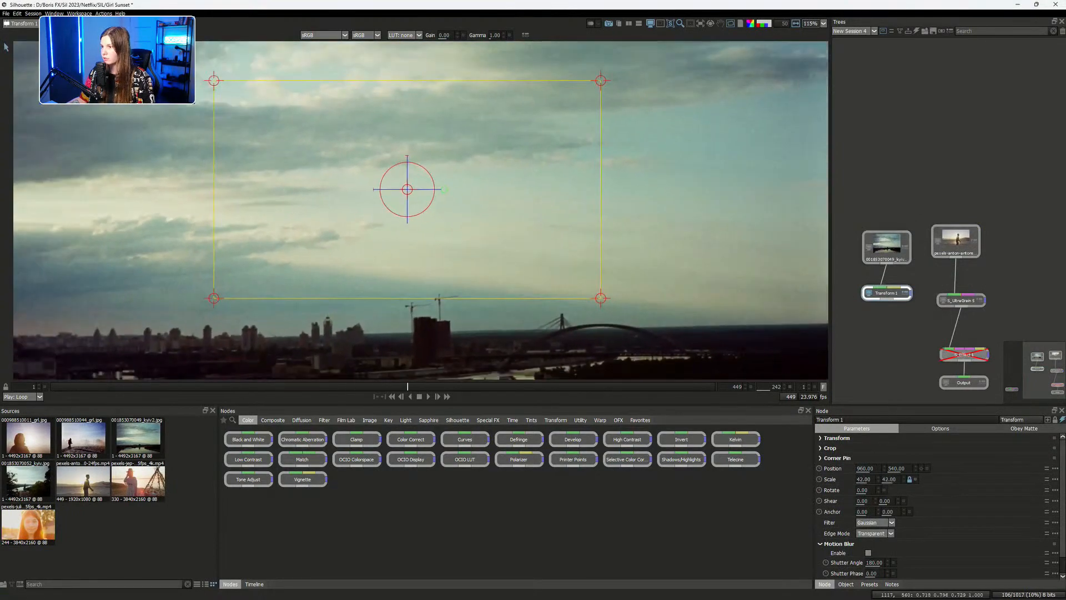
pyautogui.moveTo(841, 192); pyautogui.dragTo(893, 294)
pyautogui.moveTo(887, 247); pyautogui.dragTo(868, 229)
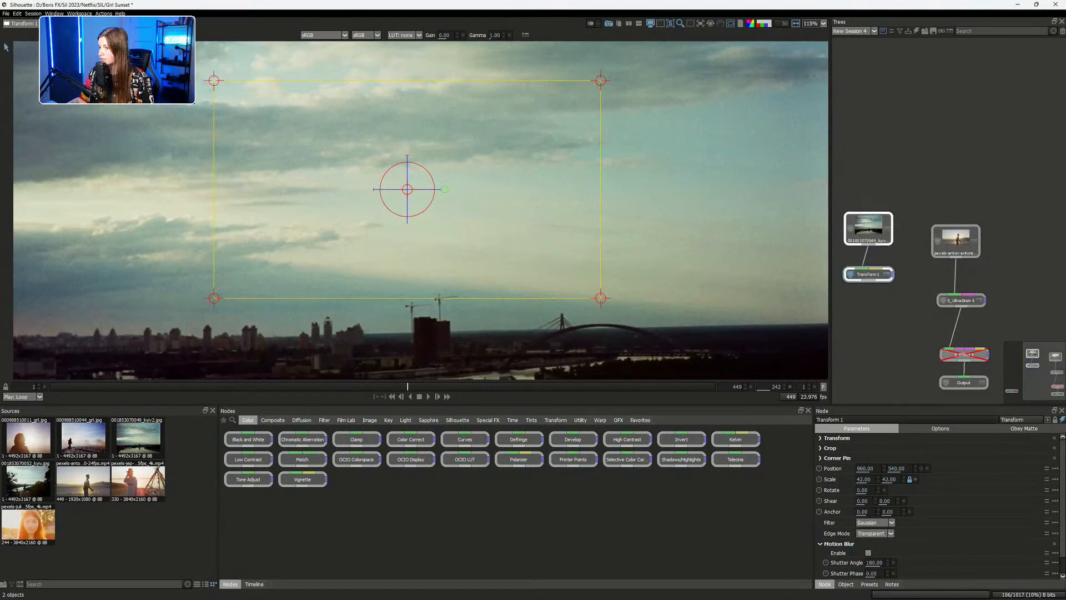
# View the grained sunset clip and the scaled film photo, inspect the photo's grain at viewer gamma 0.59, and reset the gamma
pyautogui.doubleClick(960, 301)
pyautogui.moveTo(638, 244); pyautogui.dragTo(494, 204)
pyautogui.doubleClick(869, 274)
pyautogui.scroll(3, 495, 204)
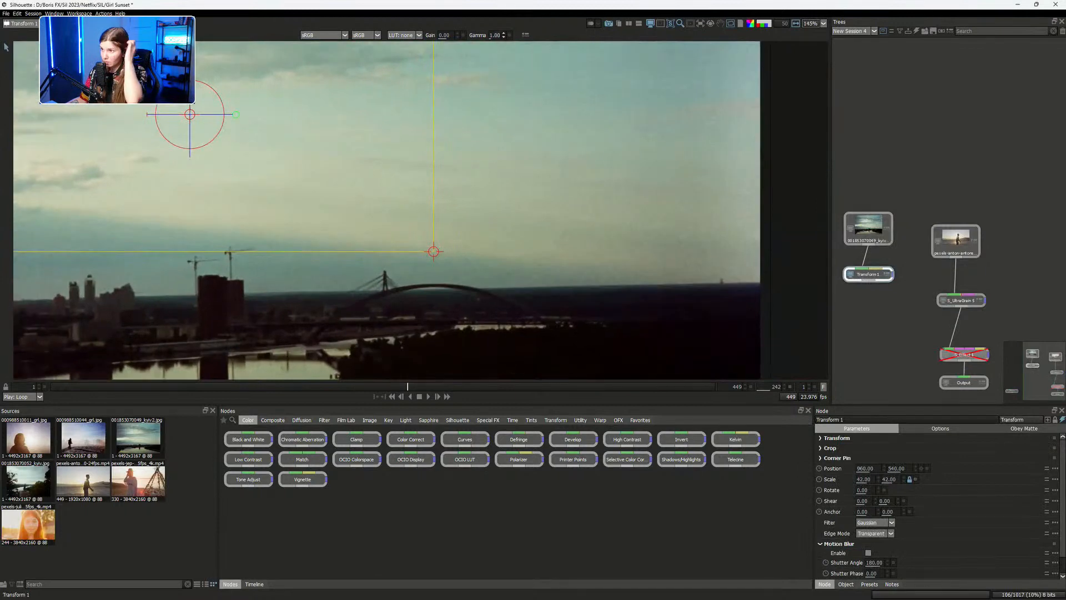
pyautogui.moveTo(495, 34)
pyautogui.mouseDown()
pyautogui.moveTo(518, 35)
pyautogui.moveTo(481, 35)
pyautogui.mouseUp()
pyautogui.moveTo(550, 279); pyautogui.dragTo(653, 285)
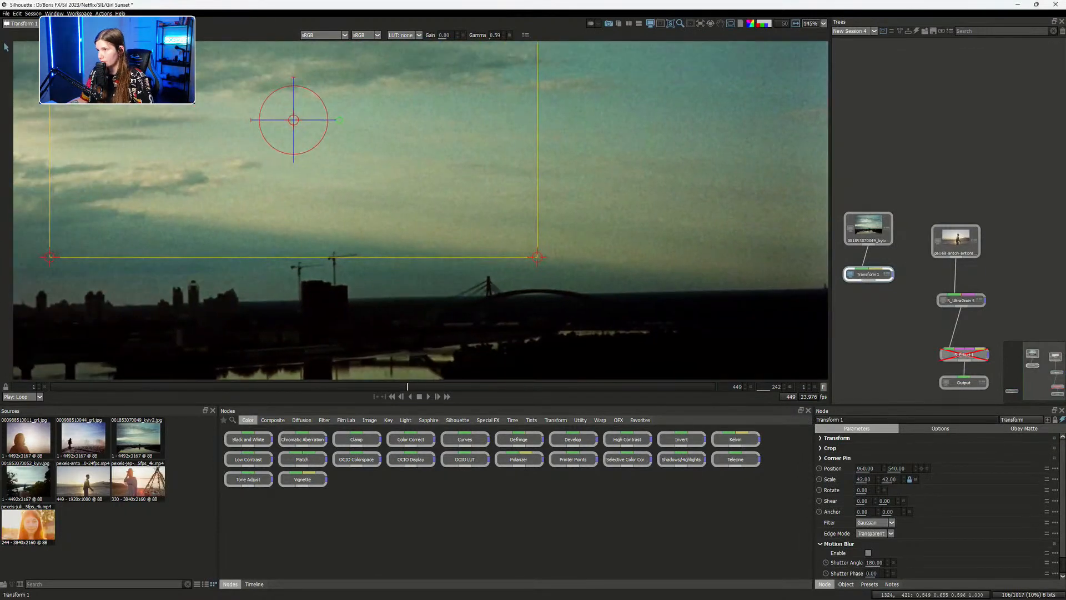
pyautogui.click(509, 35)
# Examine the film photo's grain across the dark shoreline, the water and the bright sky
pyautogui.moveTo(740, 292); pyautogui.dragTo(640, 211)
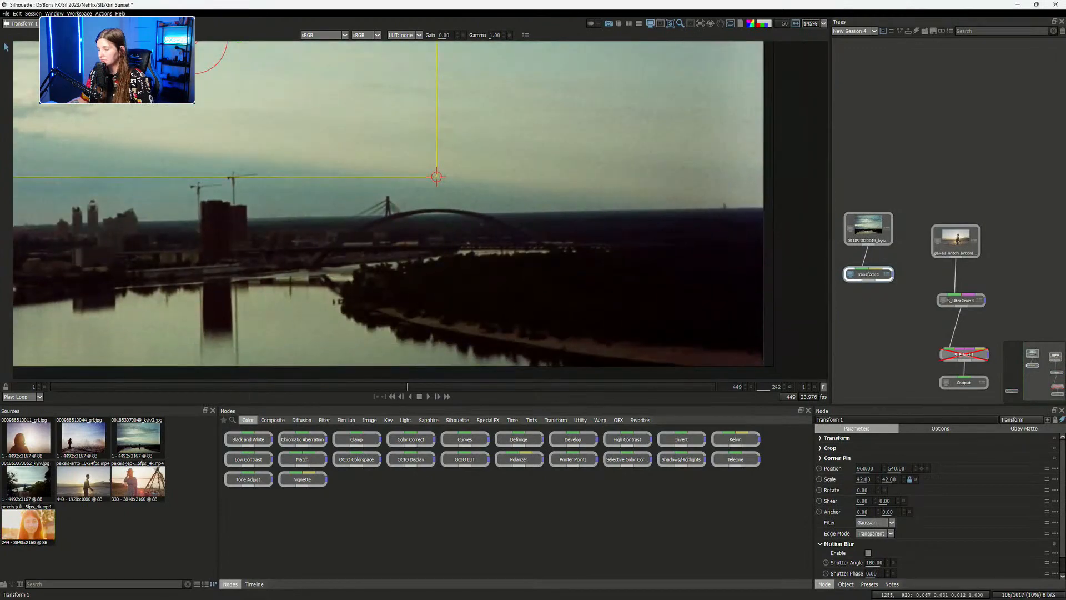
pyautogui.moveTo(389, 269); pyautogui.dragTo(689, 288)
pyautogui.moveTo(413, 229); pyautogui.dragTo(325, 294)
pyautogui.scroll(-3, 588, 241)
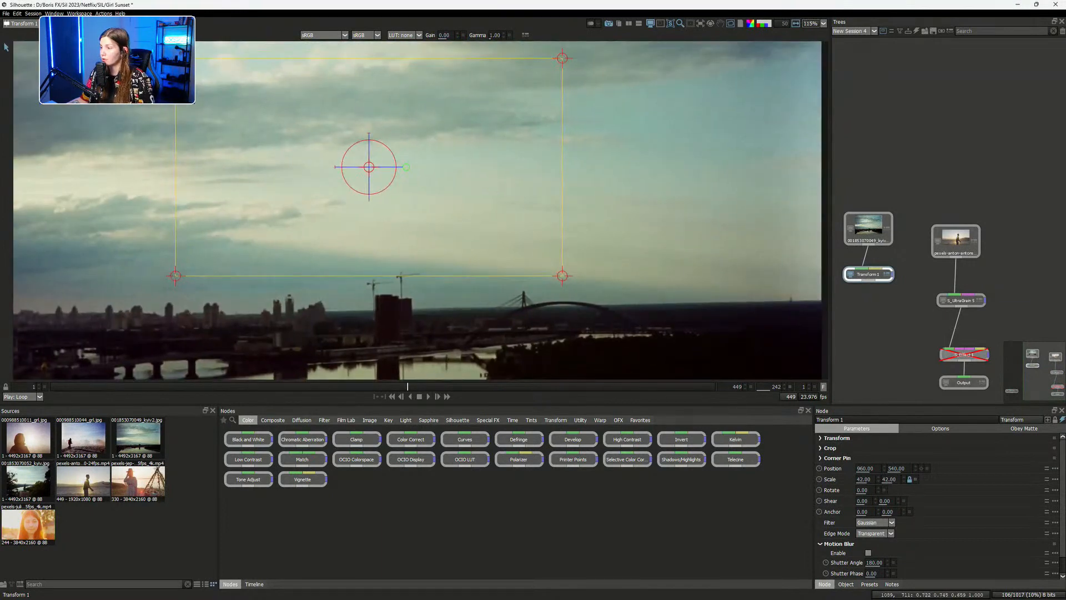
pyautogui.moveTo(868, 228); pyautogui.dragTo(866, 231)
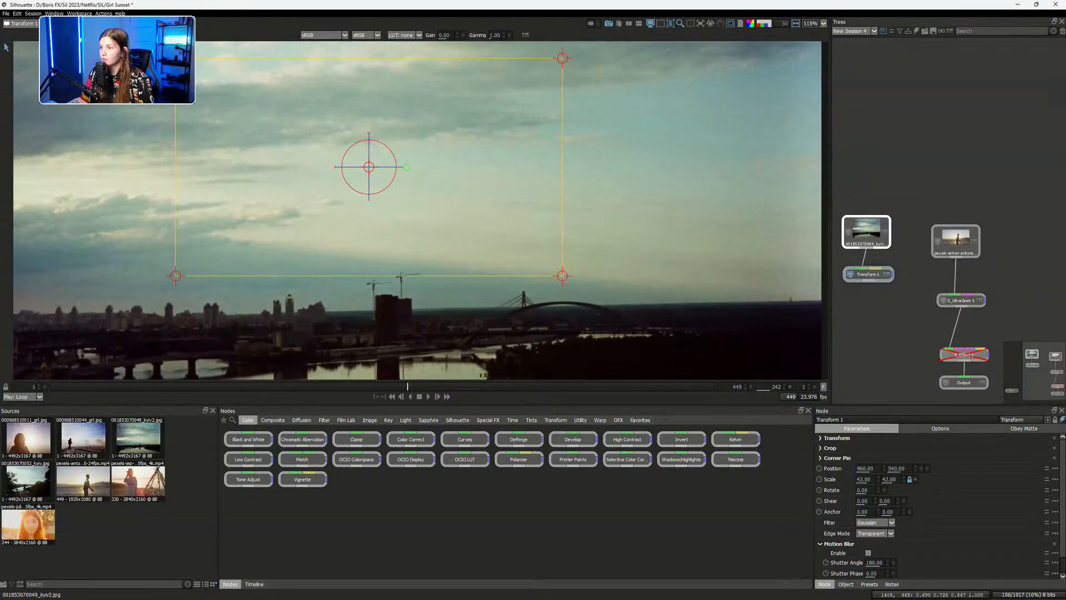
pyautogui.moveTo(672, 201); pyautogui.dragTo(643, 181)
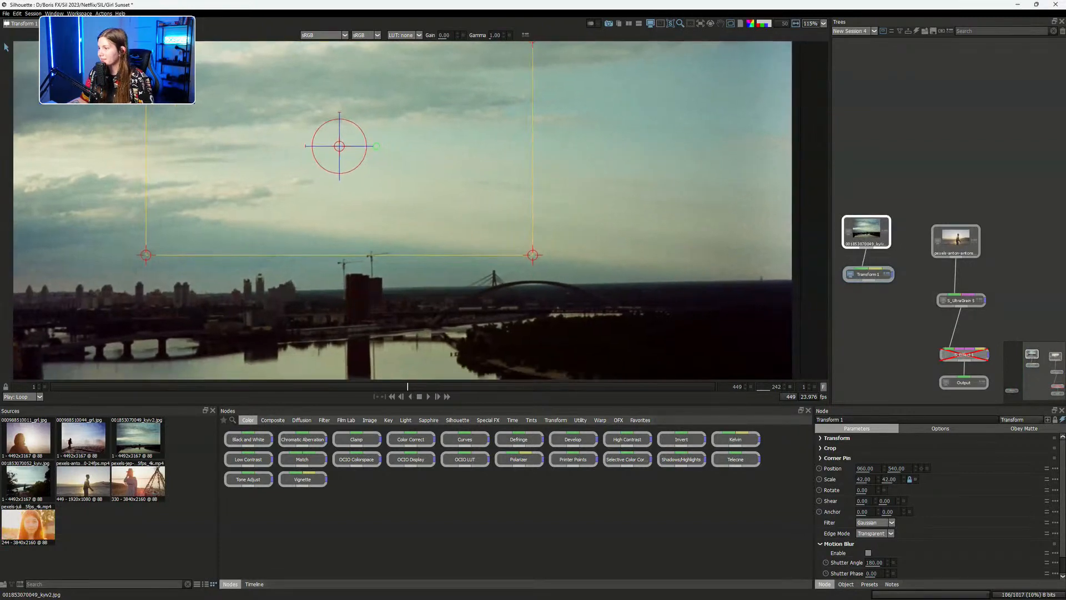
# Try Grain Amp Brights at 0.56 on the sunset clip's S_UltraGrain node and inspect the bright areas up close
pyautogui.click(961, 301)
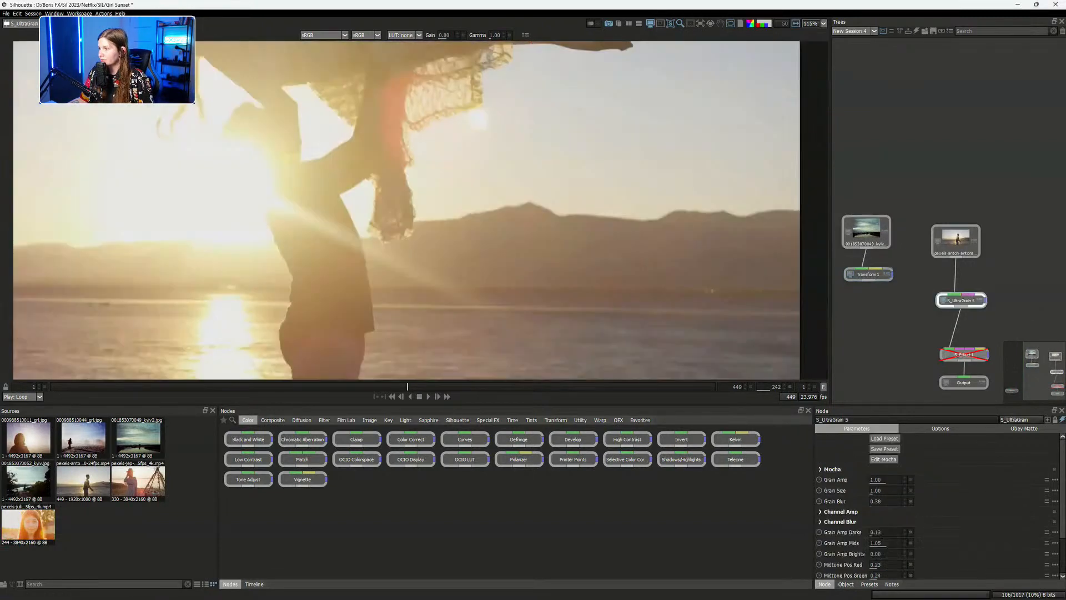
pyautogui.scroll(-1, 589, 327)
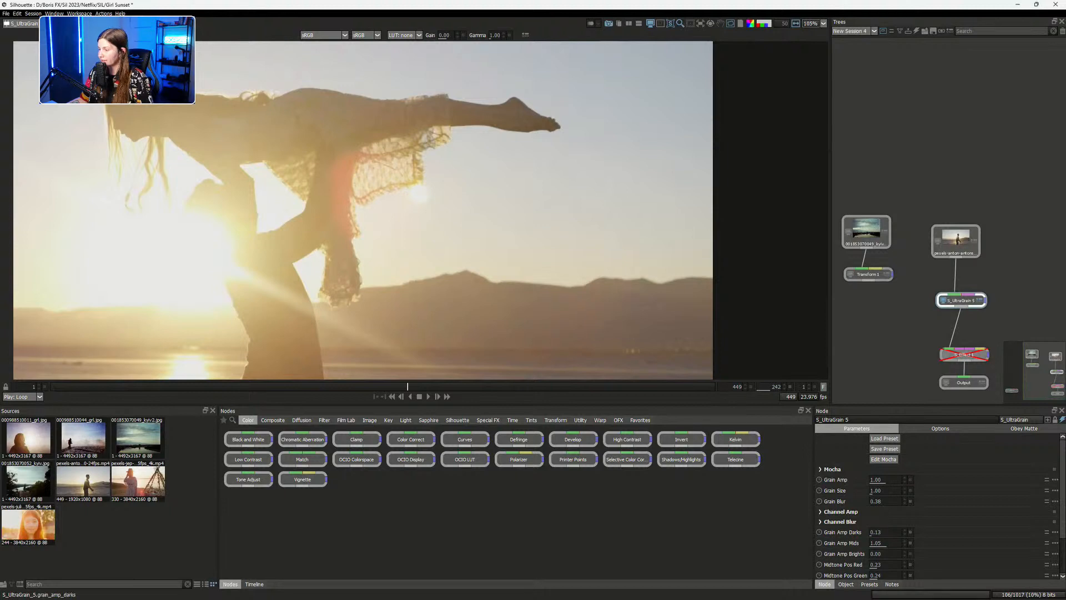
pyautogui.scroll(-2, 841, 482)
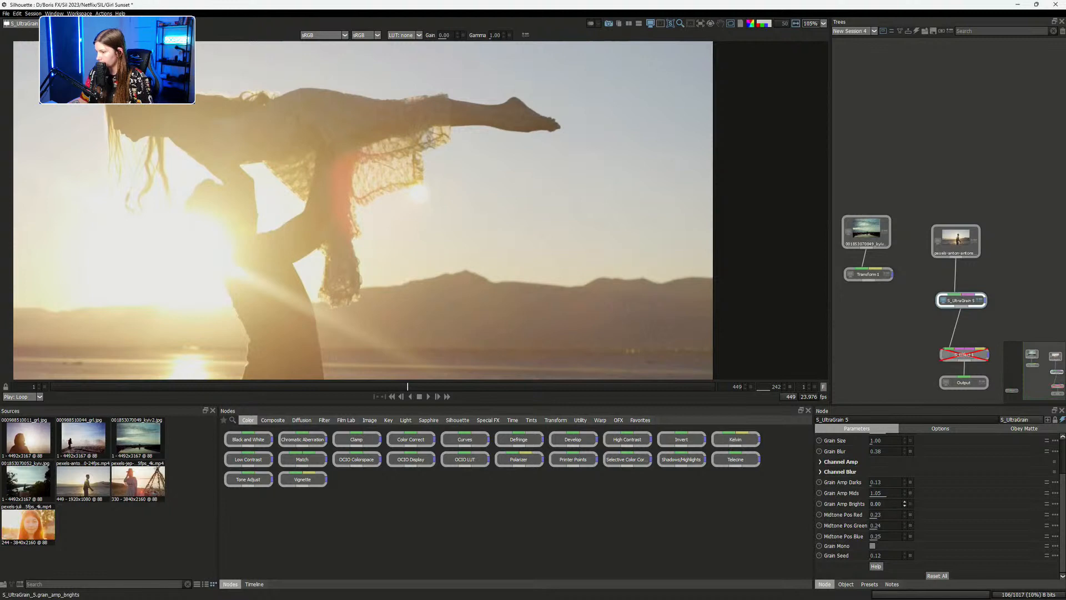
pyautogui.moveTo(878, 503)
pyautogui.mouseDown()
pyautogui.moveTo(936, 504)
pyautogui.moveTo(891, 504)
pyautogui.mouseUp()
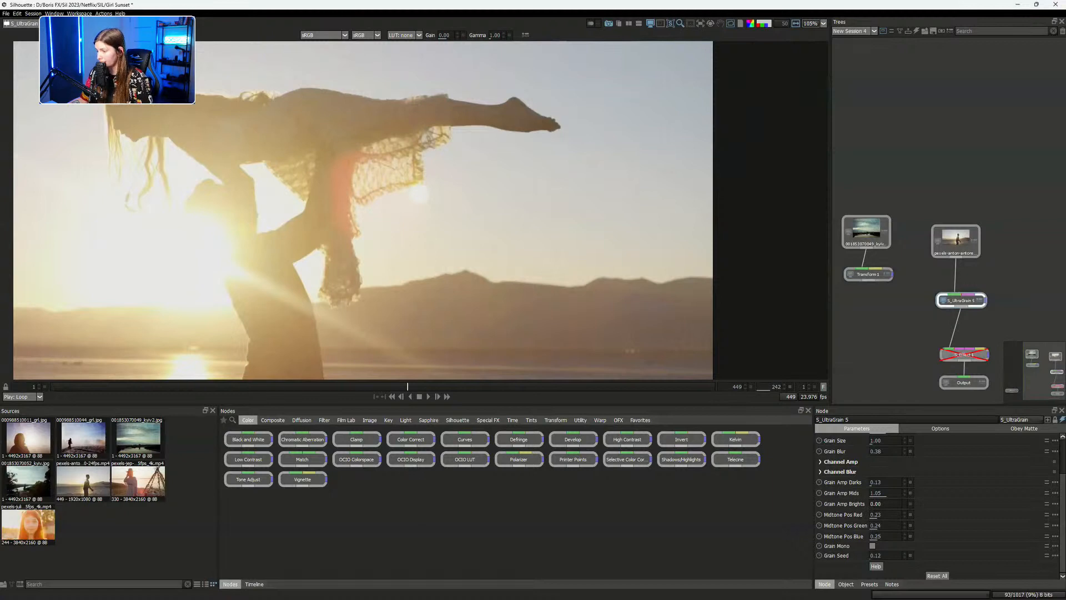
pyautogui.moveTo(878, 504); pyautogui.dragTo(907, 503)
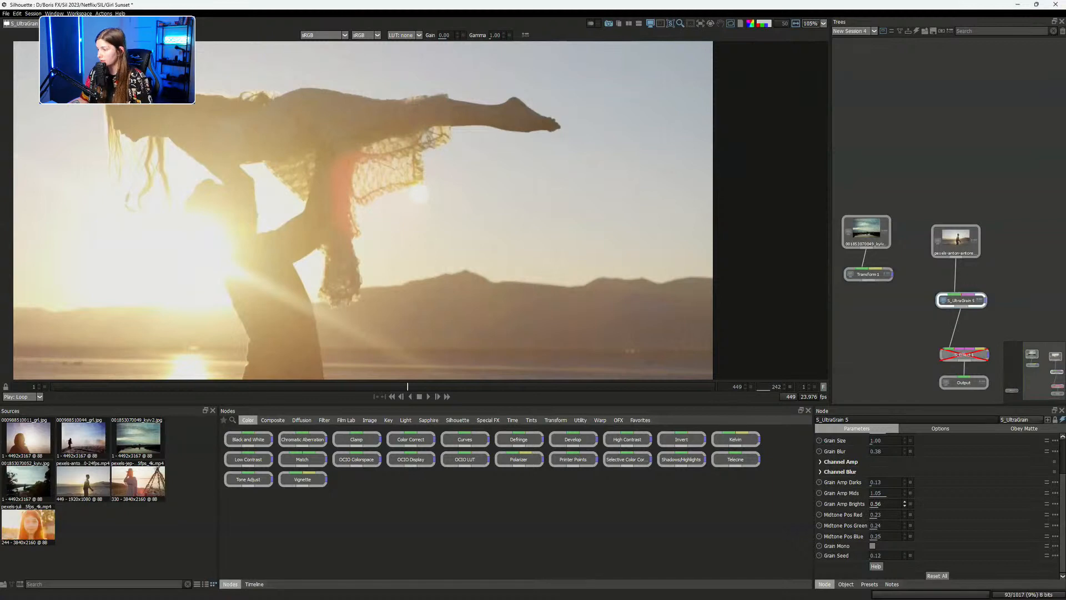
pyautogui.scroll(3, 609, 280)
pyautogui.moveTo(610, 280); pyautogui.dragTo(975, 322)
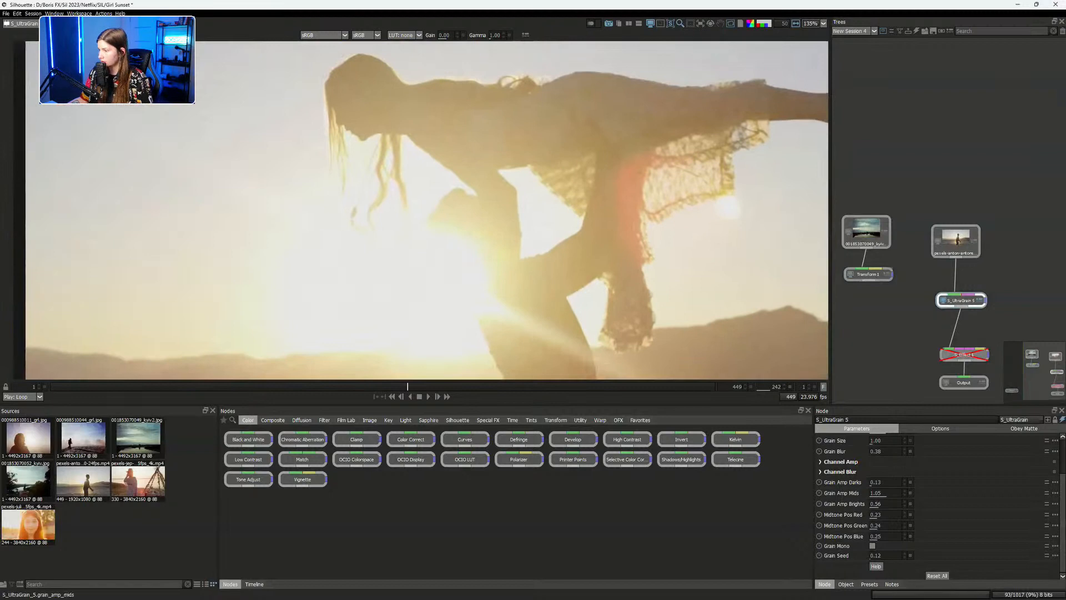
# Set Grain Amp Darks, Mids and Brights to 0.00 and inspect the sunset clip
pyautogui.moveTo(891, 493); pyautogui.dragTo(838, 503)
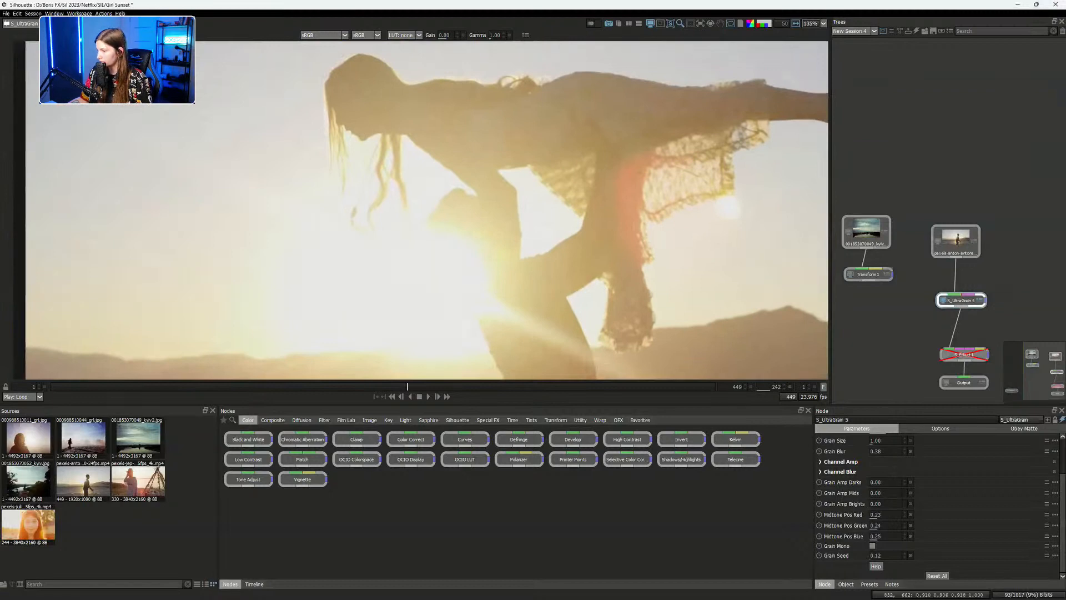
pyautogui.moveTo(576, 204); pyautogui.dragTo(248, 152)
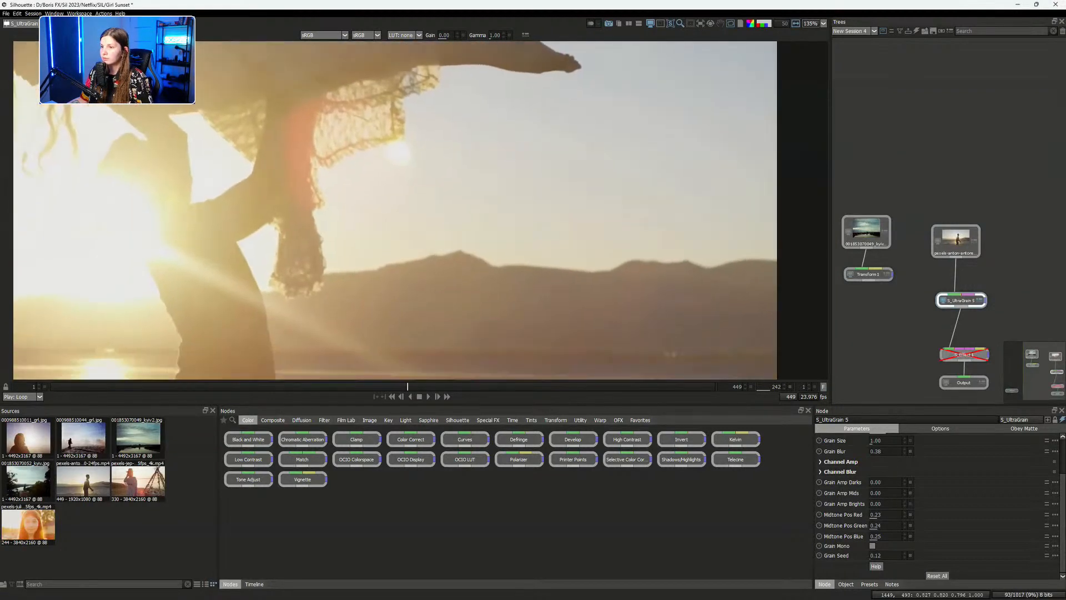
pyautogui.scroll(-1, 514, 142)
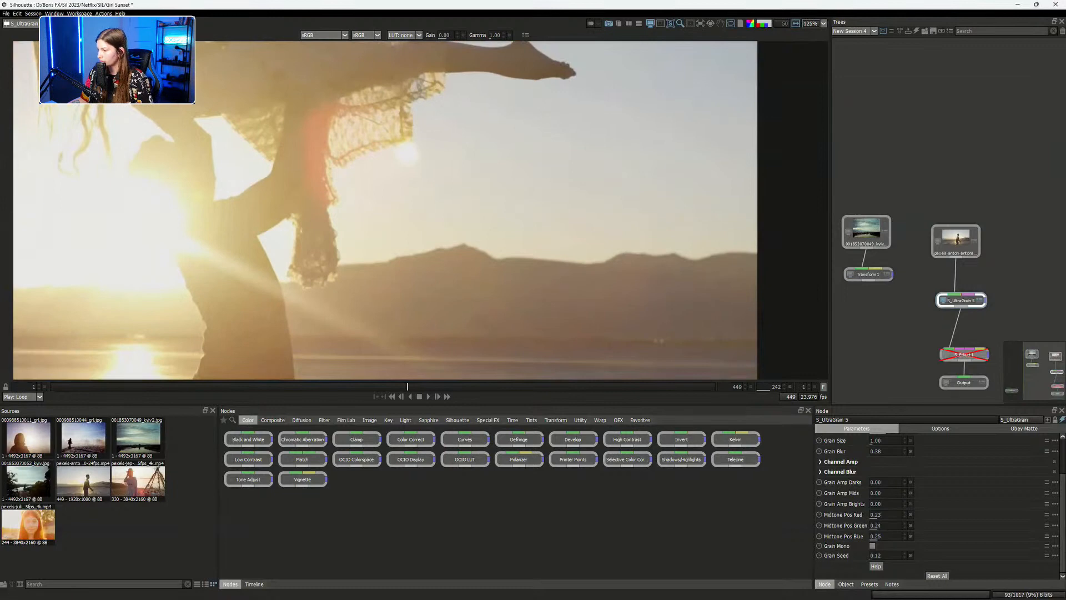
# Set Grain Amp Brights to 1.15, judging the sunset sky's grain against the film photo in a split view
pyautogui.doubleClick(868, 274)
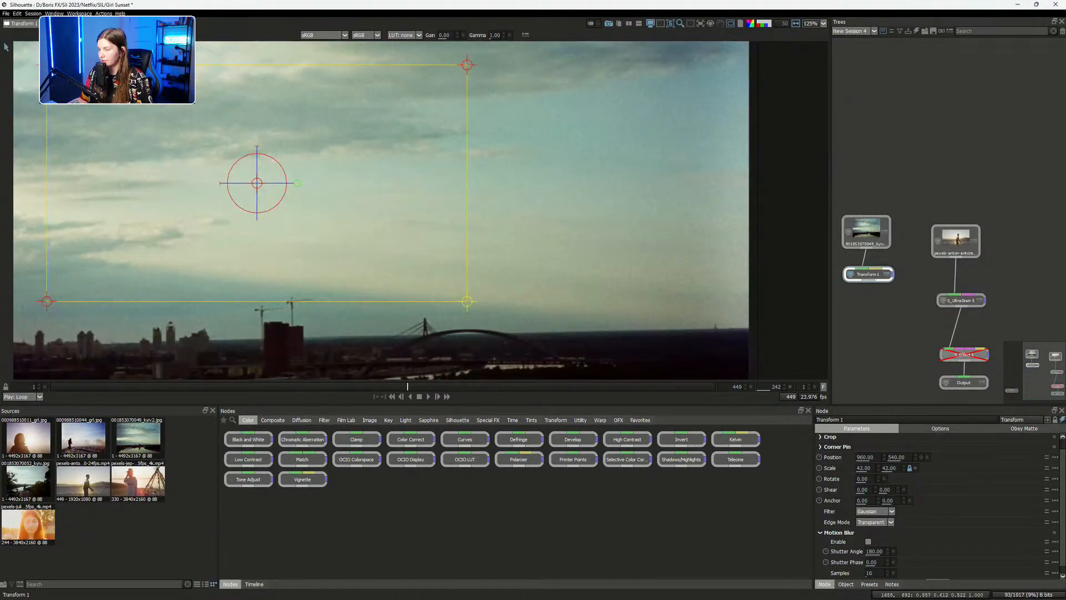
pyautogui.doubleClick(961, 300)
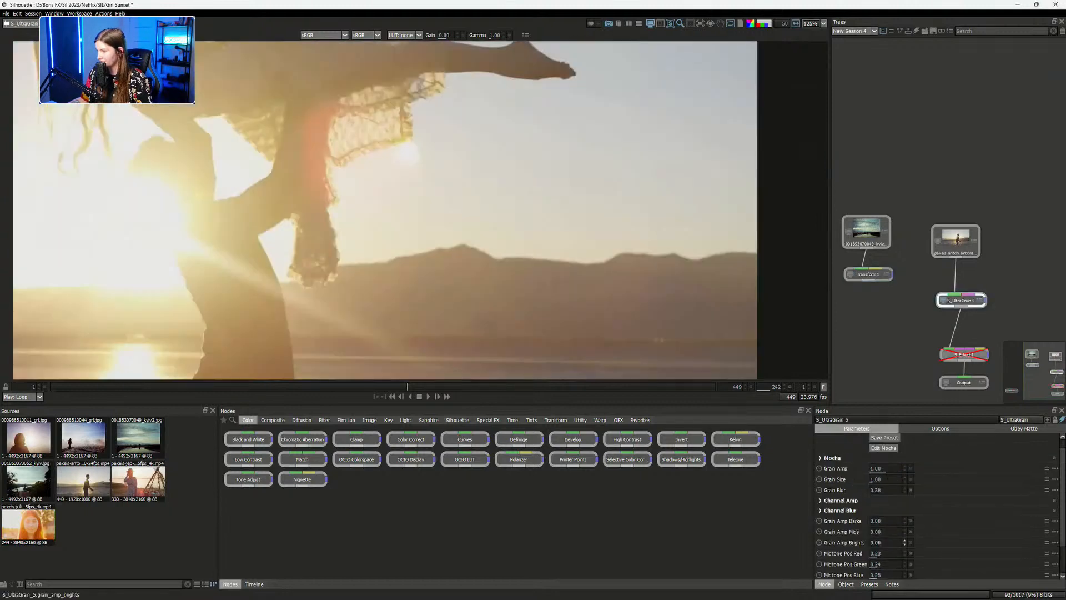
pyautogui.moveTo(877, 543); pyautogui.dragTo(887, 542)
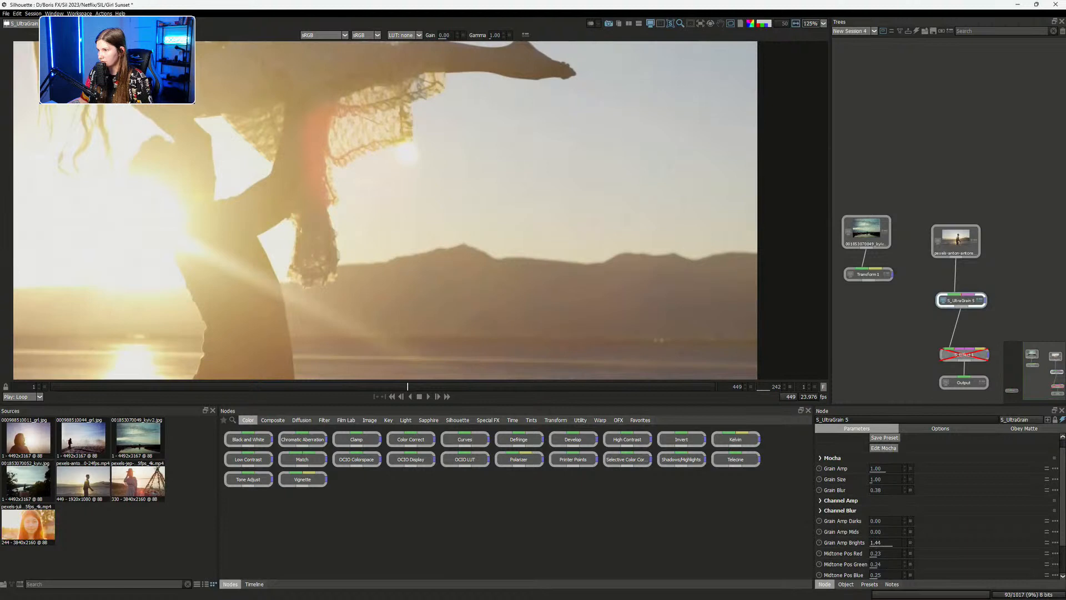
pyautogui.doubleClick(868, 274)
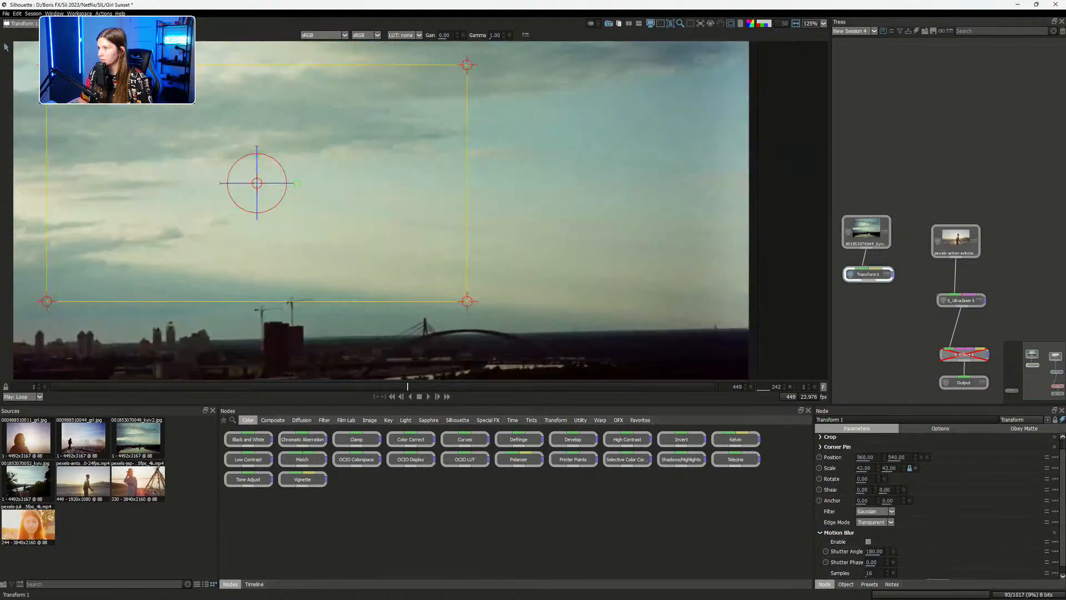
pyautogui.doubleClick(961, 300)
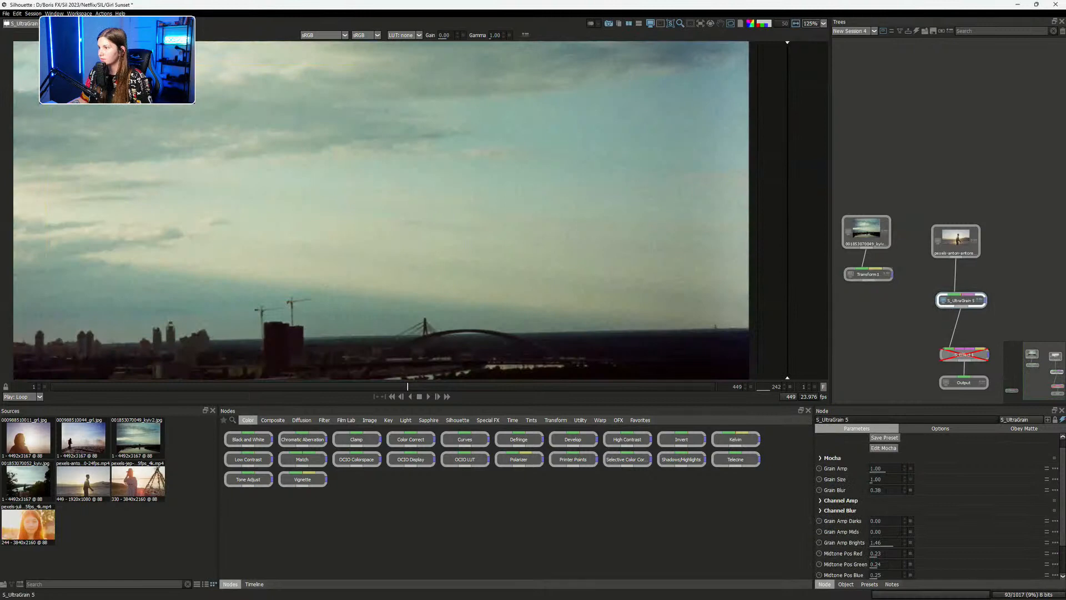
pyautogui.moveTo(787, 211); pyautogui.dragTo(515, 211)
pyautogui.moveTo(431, 222); pyautogui.dragTo(501, 222)
pyautogui.moveTo(893, 543); pyautogui.dragTo(891, 543)
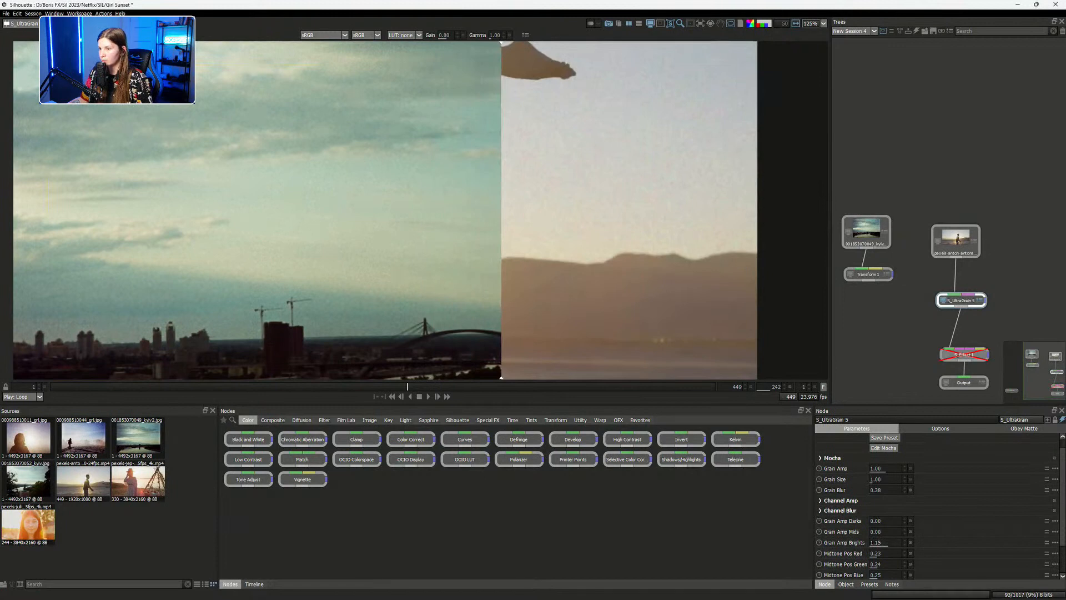
# Compare the darker areas with the film photo, set Grain Amp Mids to 0.13, and play the sunset clip without the split view
pyautogui.moveTo(530, 200); pyautogui.dragTo(579, 251)
pyautogui.scroll(-1, 580, 251)
pyautogui.moveTo(502, 222); pyautogui.dragTo(363, 98)
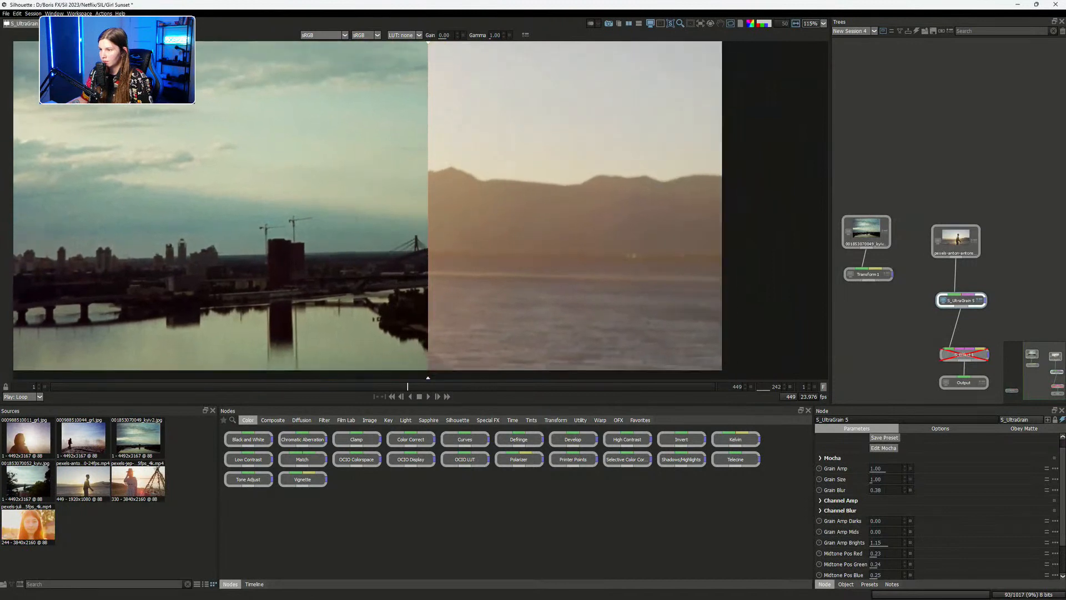
pyautogui.moveTo(904, 521); pyautogui.dragTo(926, 521)
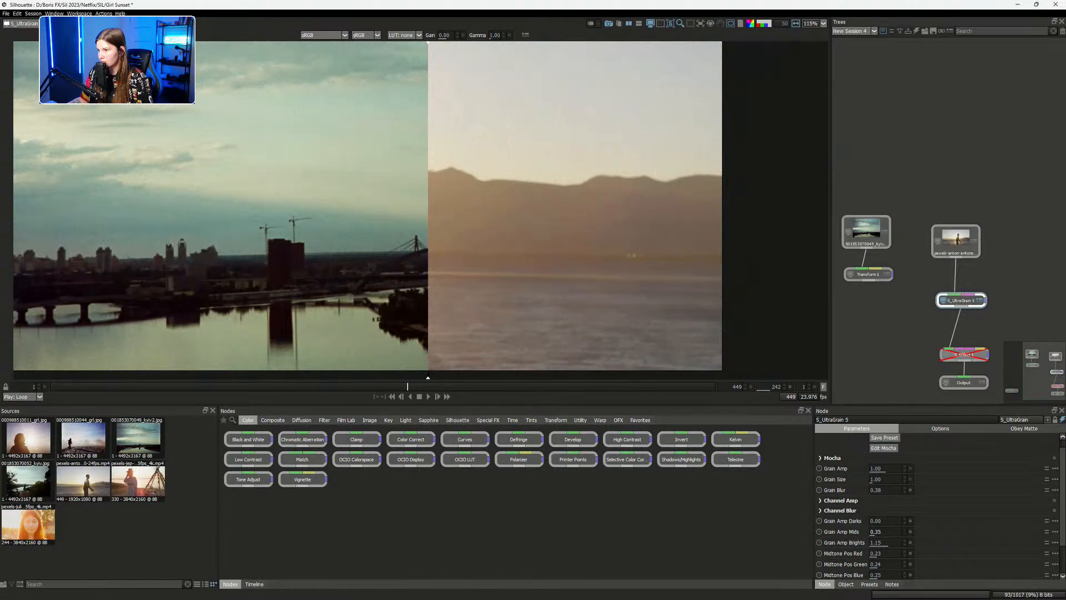
pyautogui.moveTo(422, 211); pyautogui.dragTo(614, 282)
pyautogui.click(628, 24)
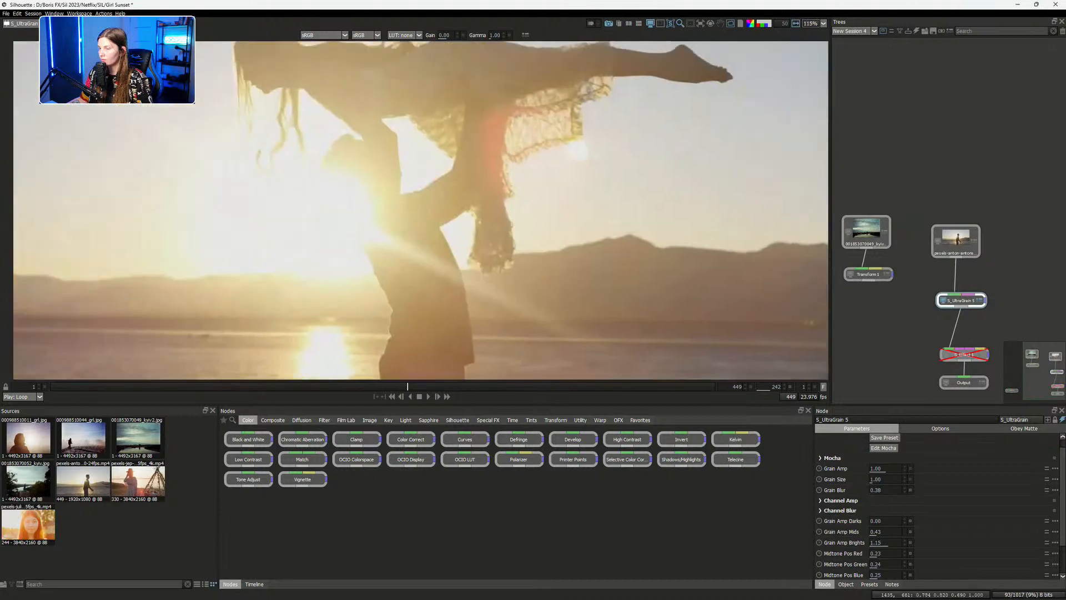
pyautogui.scroll(-2, 614, 283)
pyautogui.moveTo(884, 532); pyautogui.dragTo(870, 532)
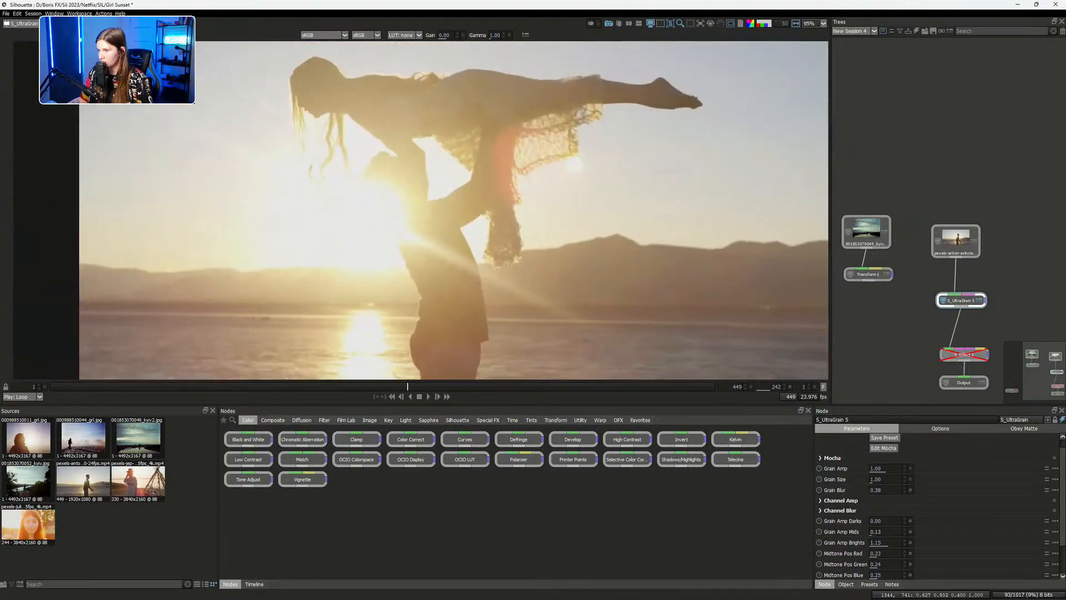
pyautogui.scroll(-3, 417, 211)
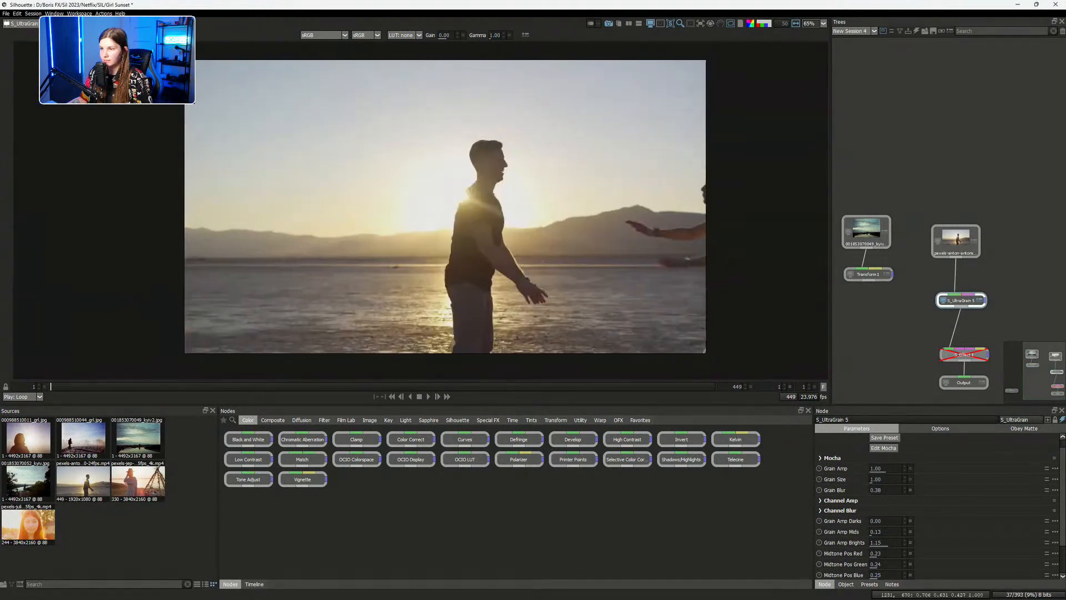
pyautogui.scroll(1, 420, 209)
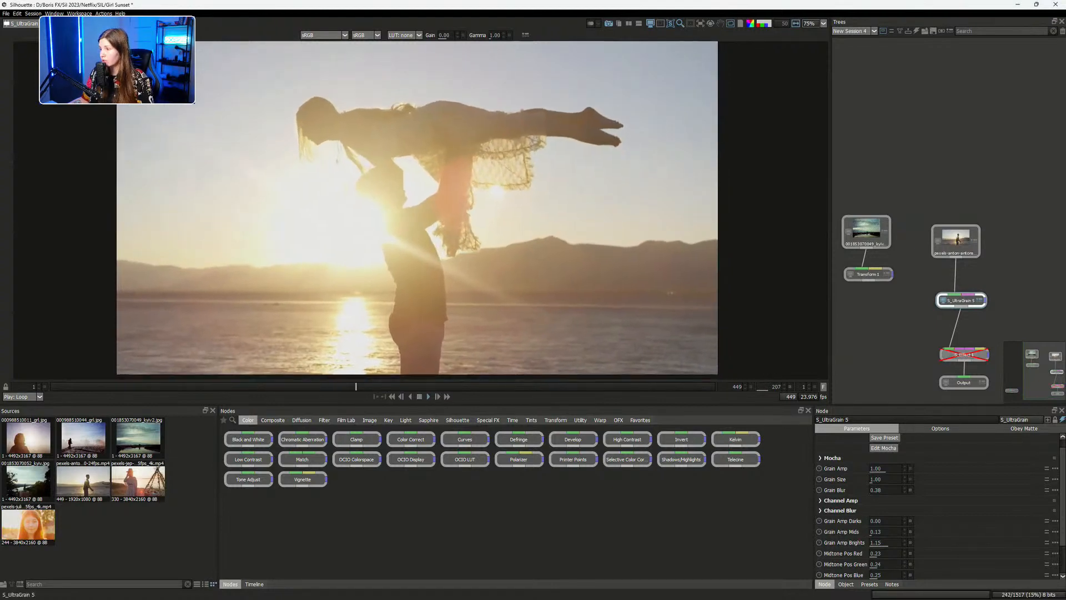
# Move the S_Effect node up below S_UltraGrain and re-enable it to show the film frame border
pyautogui.moveTo(964, 355); pyautogui.dragTo(962, 336)
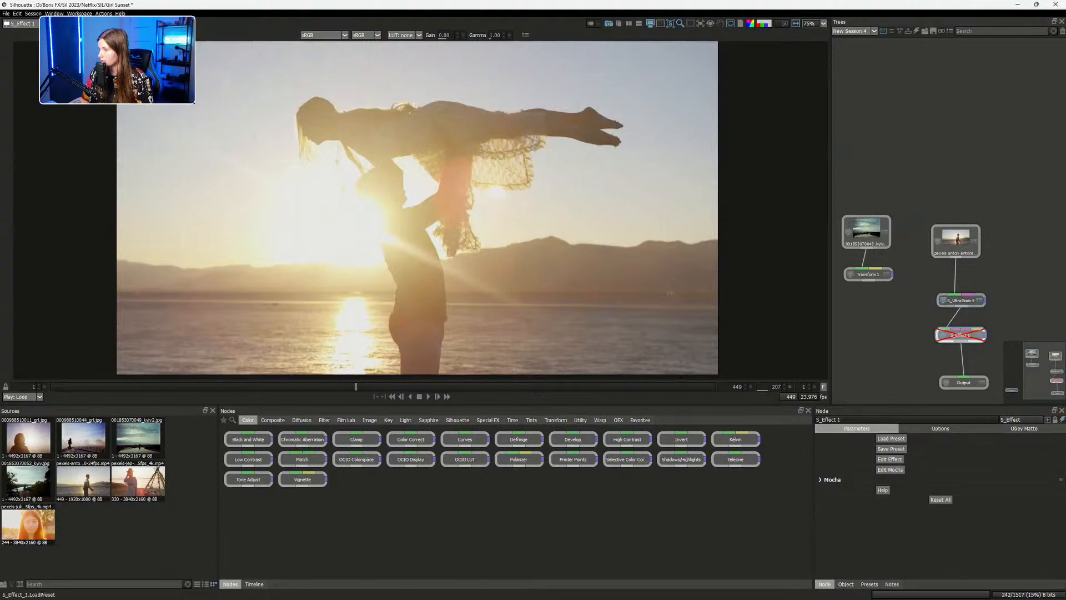
pyautogui.press('d')
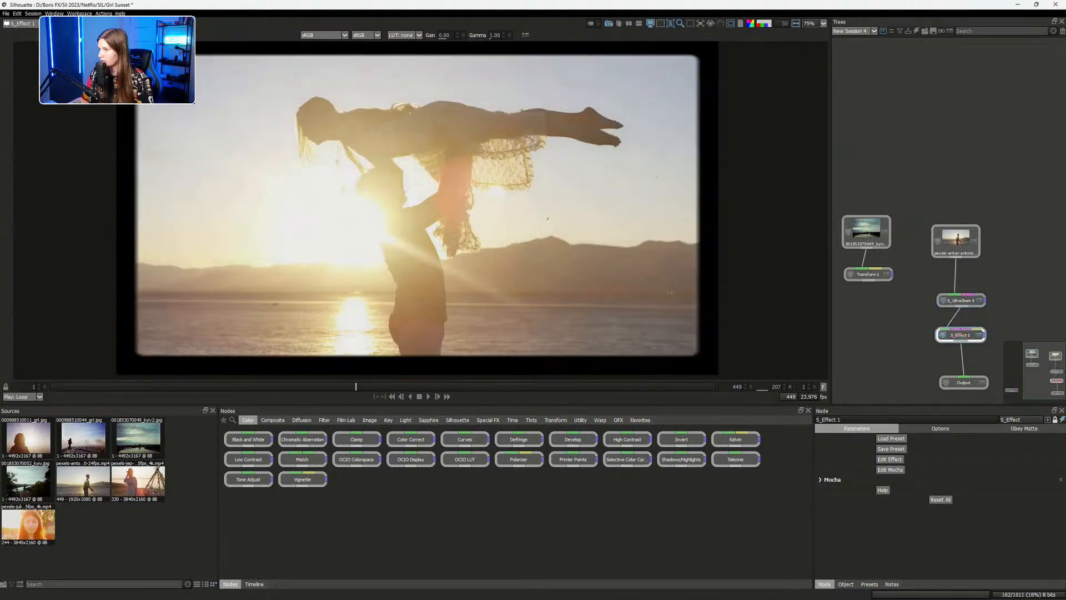
pyautogui.scroll(-3, 423, 227)
pyautogui.scroll(2, 424, 227)
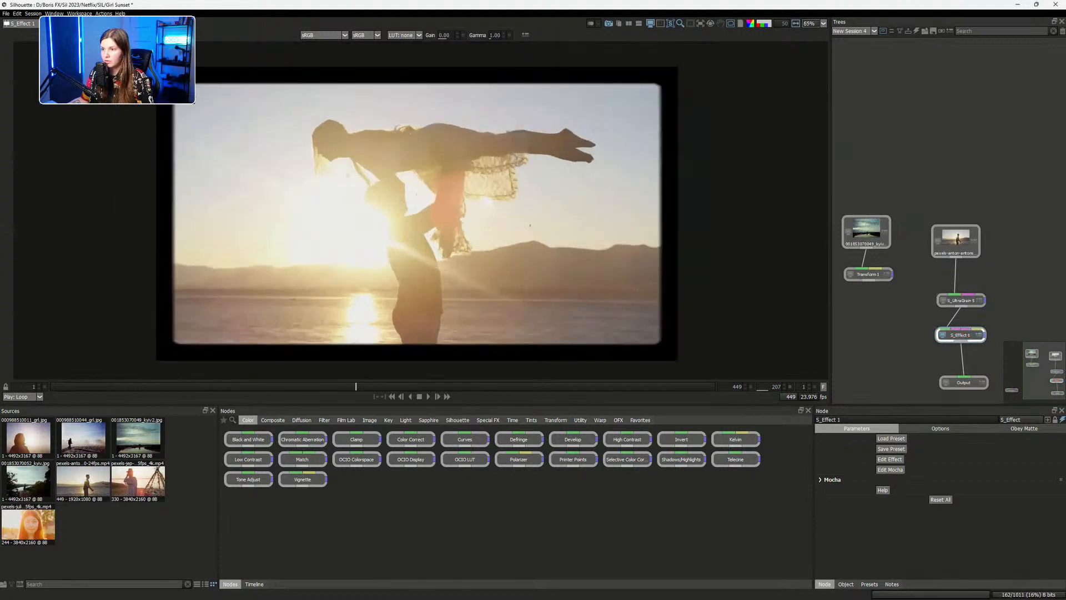
# Filter the S_Effect presets by "film", preview the 16mm preset, and play the sunset clip with the film frame look
pyautogui.click(891, 438)
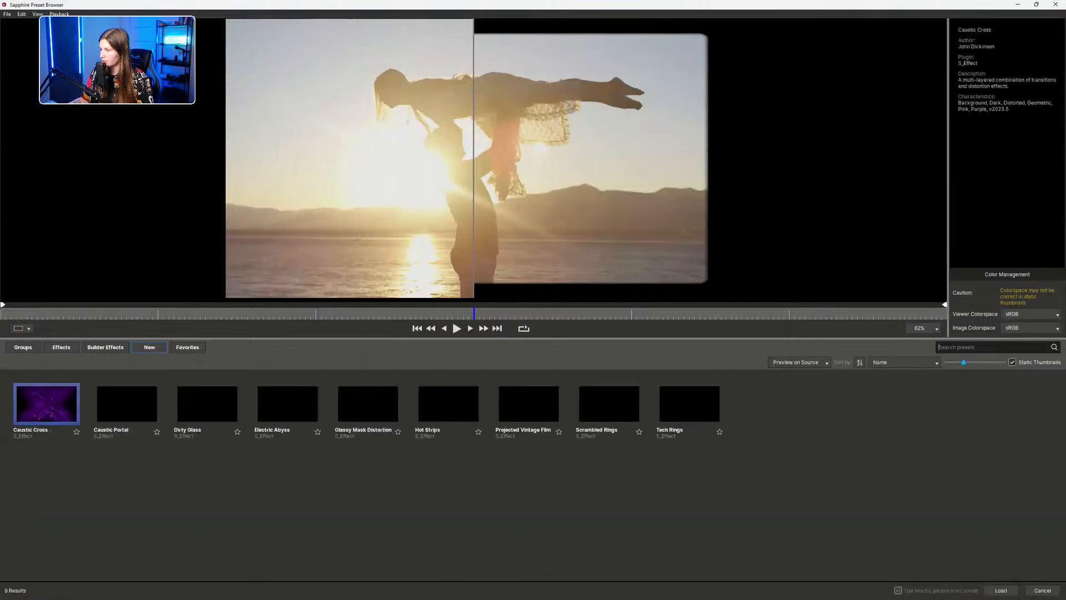
pyautogui.click(993, 347)
pyautogui.write('film')
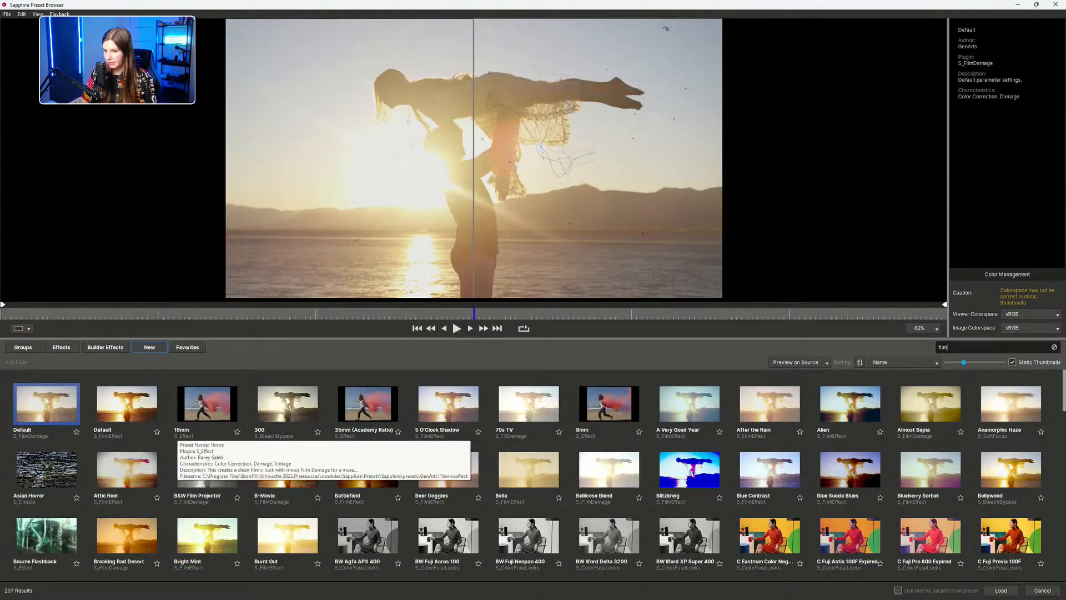
pyautogui.click(203, 409)
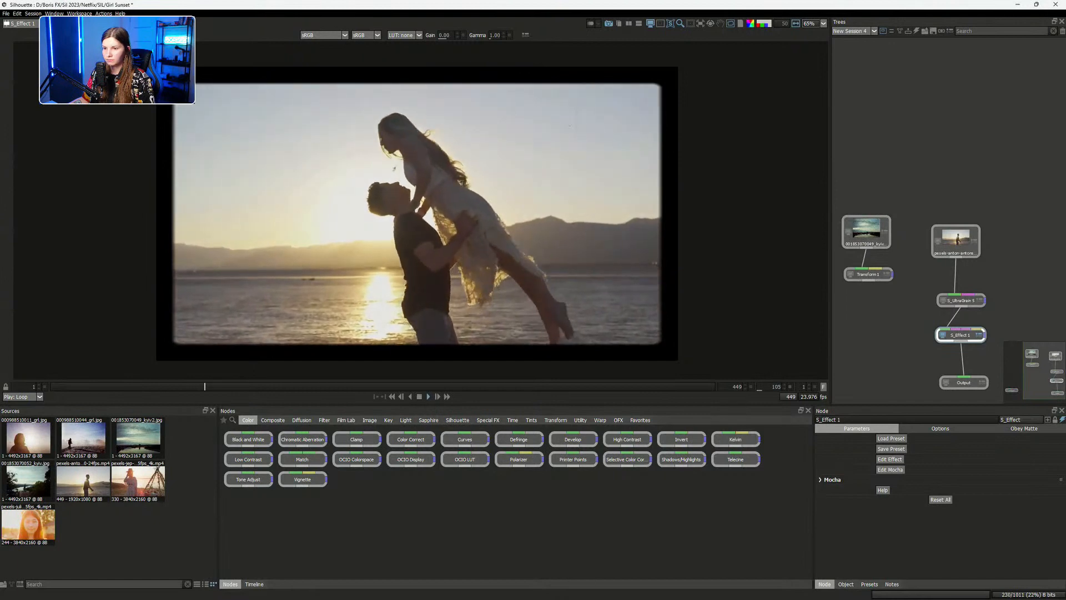
pyautogui.scroll(1, 393, 242)
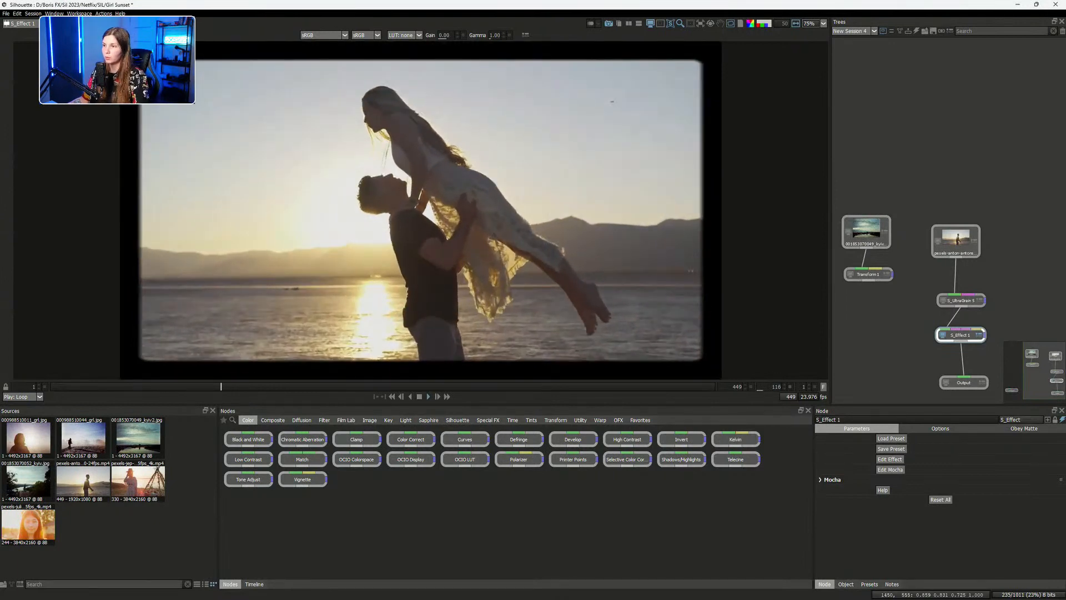
# Tidy the node tree by moving the sunset source, S_UltraGrain, S_Effect and Output nodes closer together
pyautogui.moveTo(866, 232); pyautogui.dragTo(865, 231)
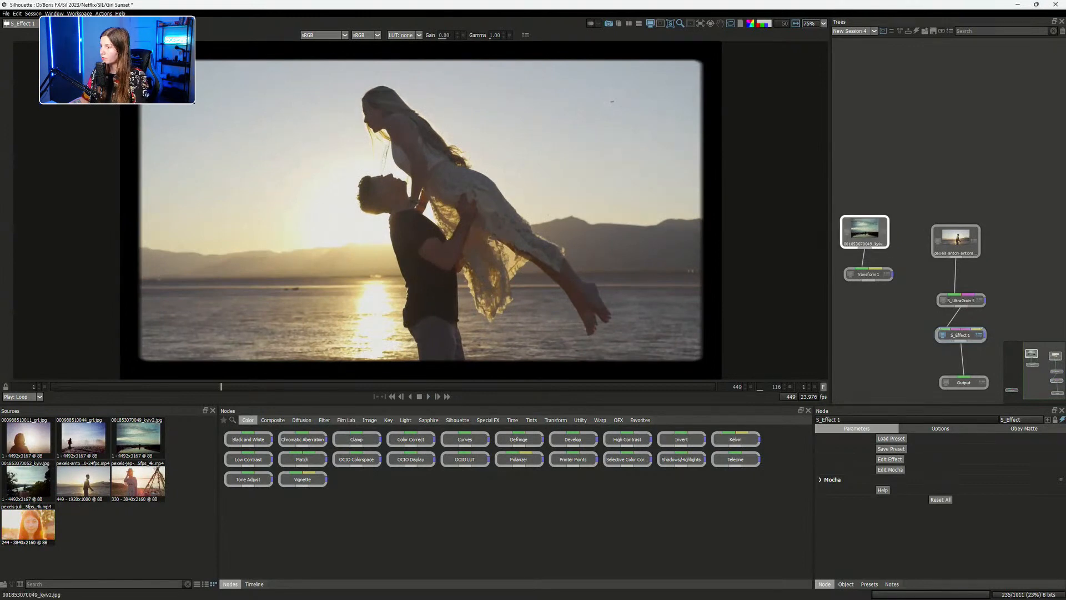
pyautogui.moveTo(956, 241); pyautogui.dragTo(955, 230)
pyautogui.moveTo(961, 300); pyautogui.dragTo(957, 270)
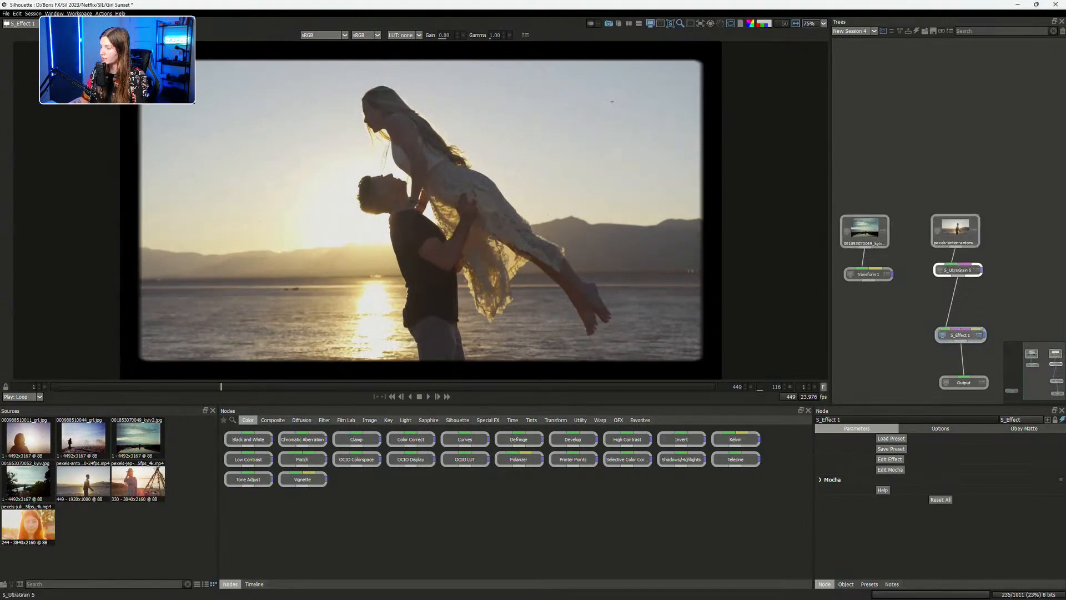
pyautogui.moveTo(960, 335); pyautogui.dragTo(959, 300)
pyautogui.moveTo(963, 382); pyautogui.dragTo(959, 328)
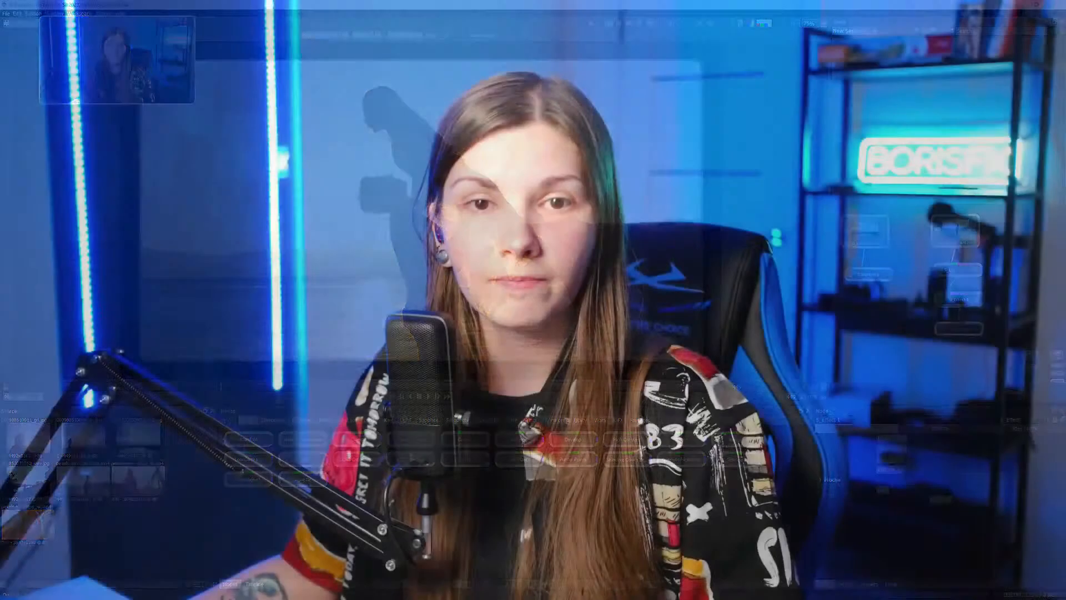